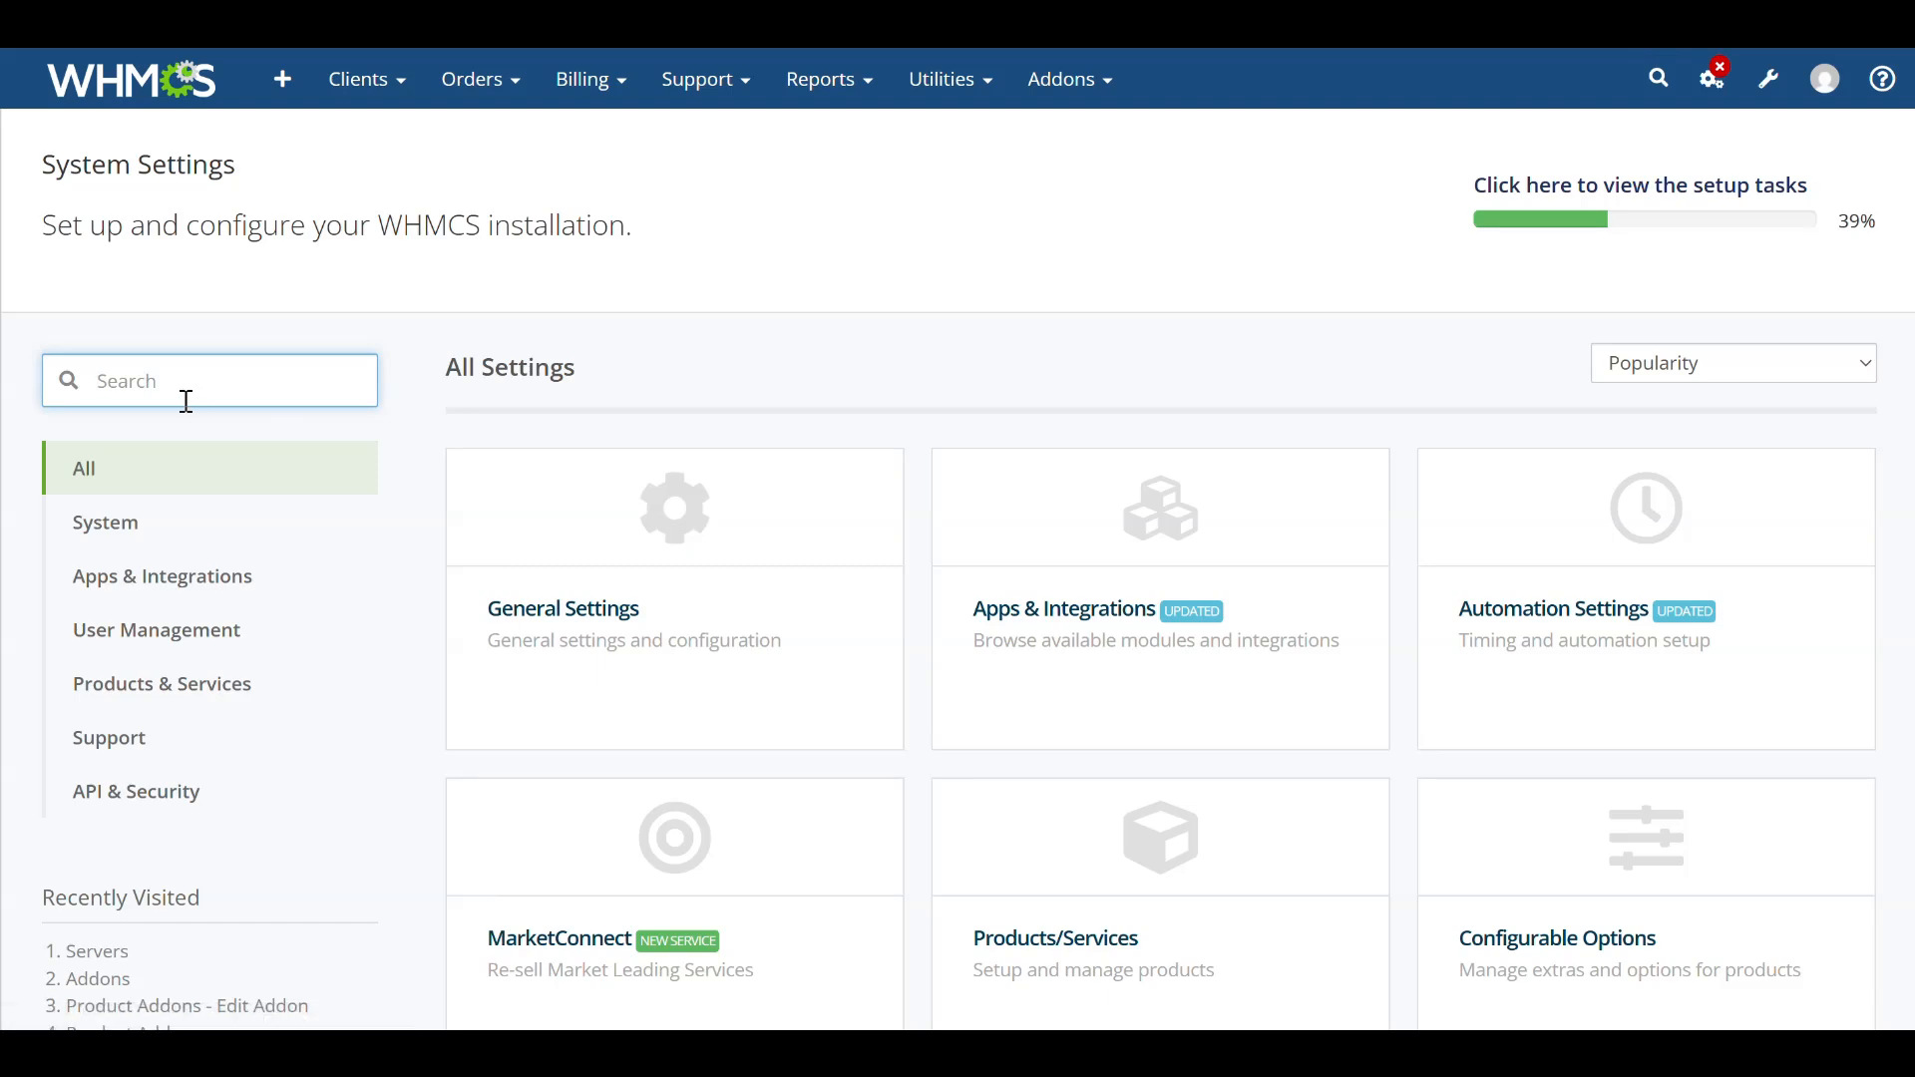
Search the settings for addons, open Addon Modules and expand the PowerDMARC For WHMCS addon's configuration.
{"action": "type", "text": "addo"}
{"action": "left_click", "coordinate": [1203, 551]}
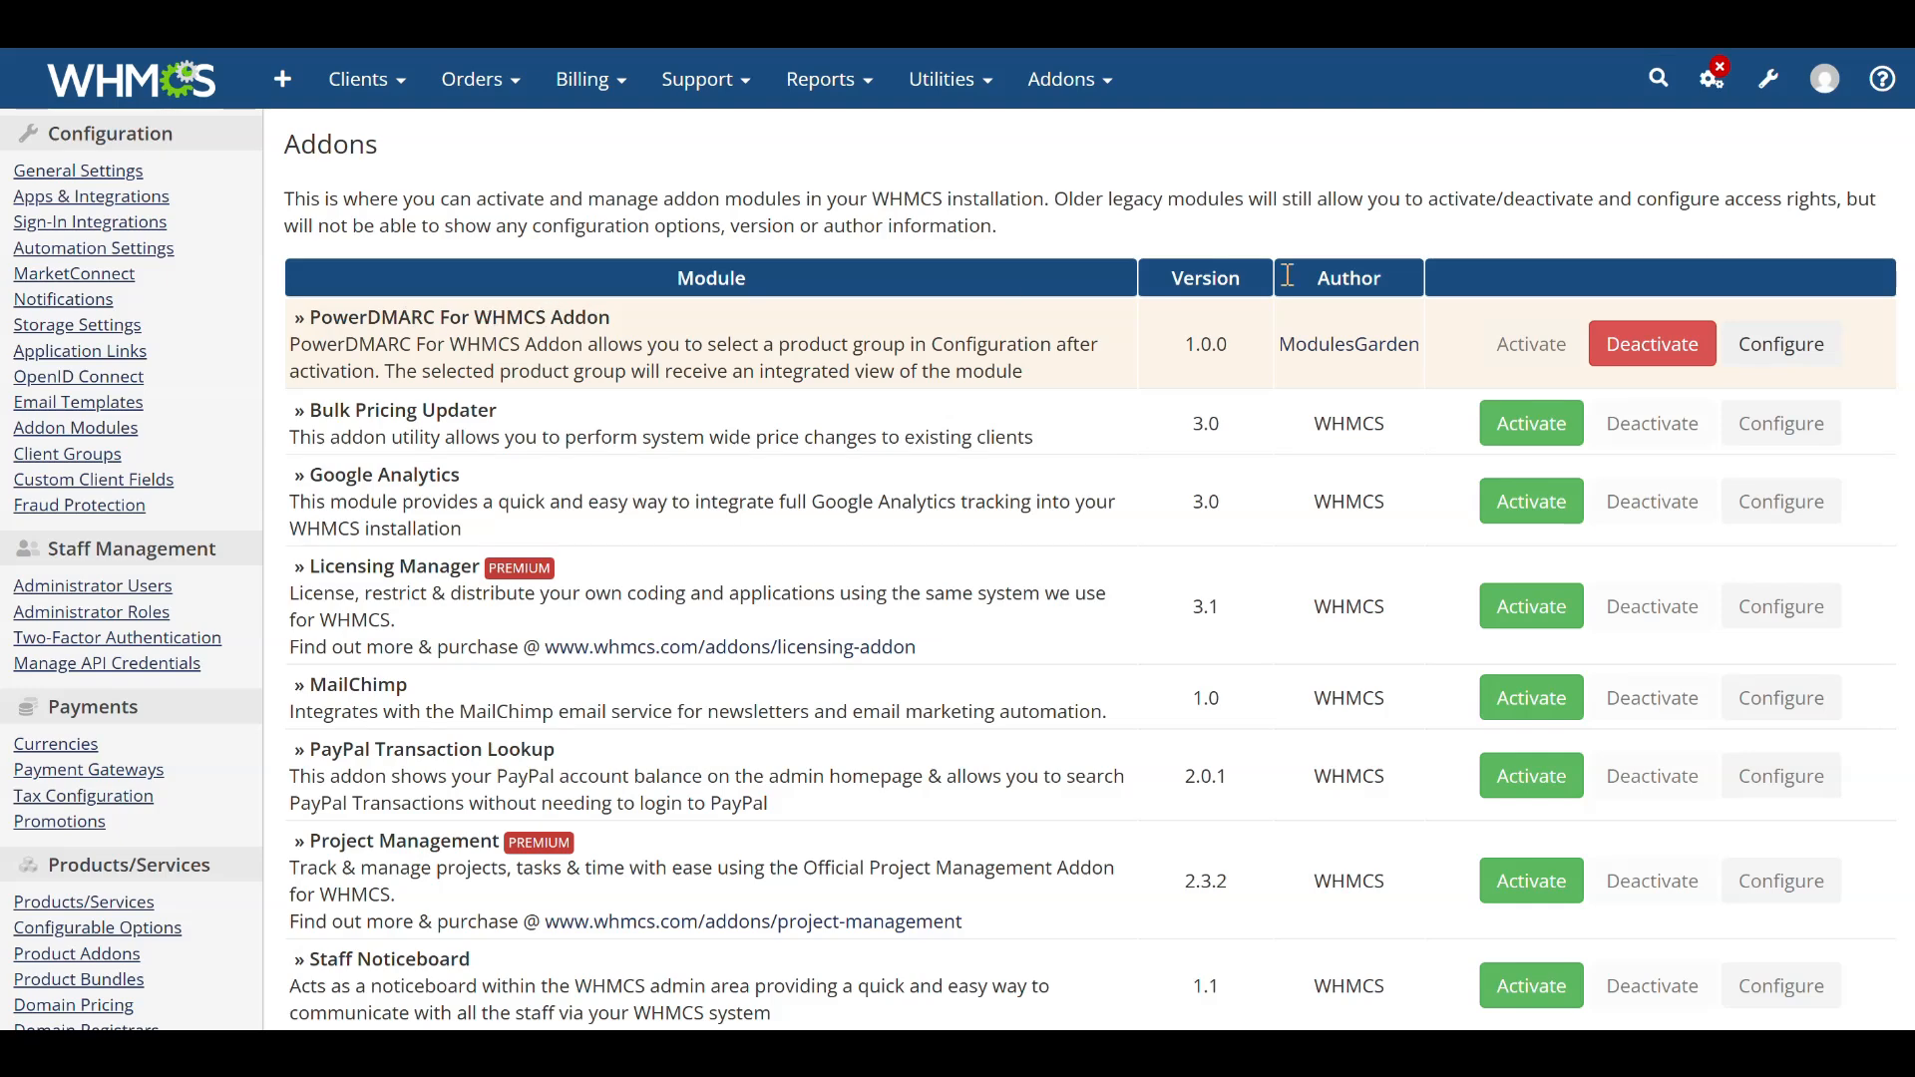
{"action": "left_click", "coordinate": [1764, 349]}
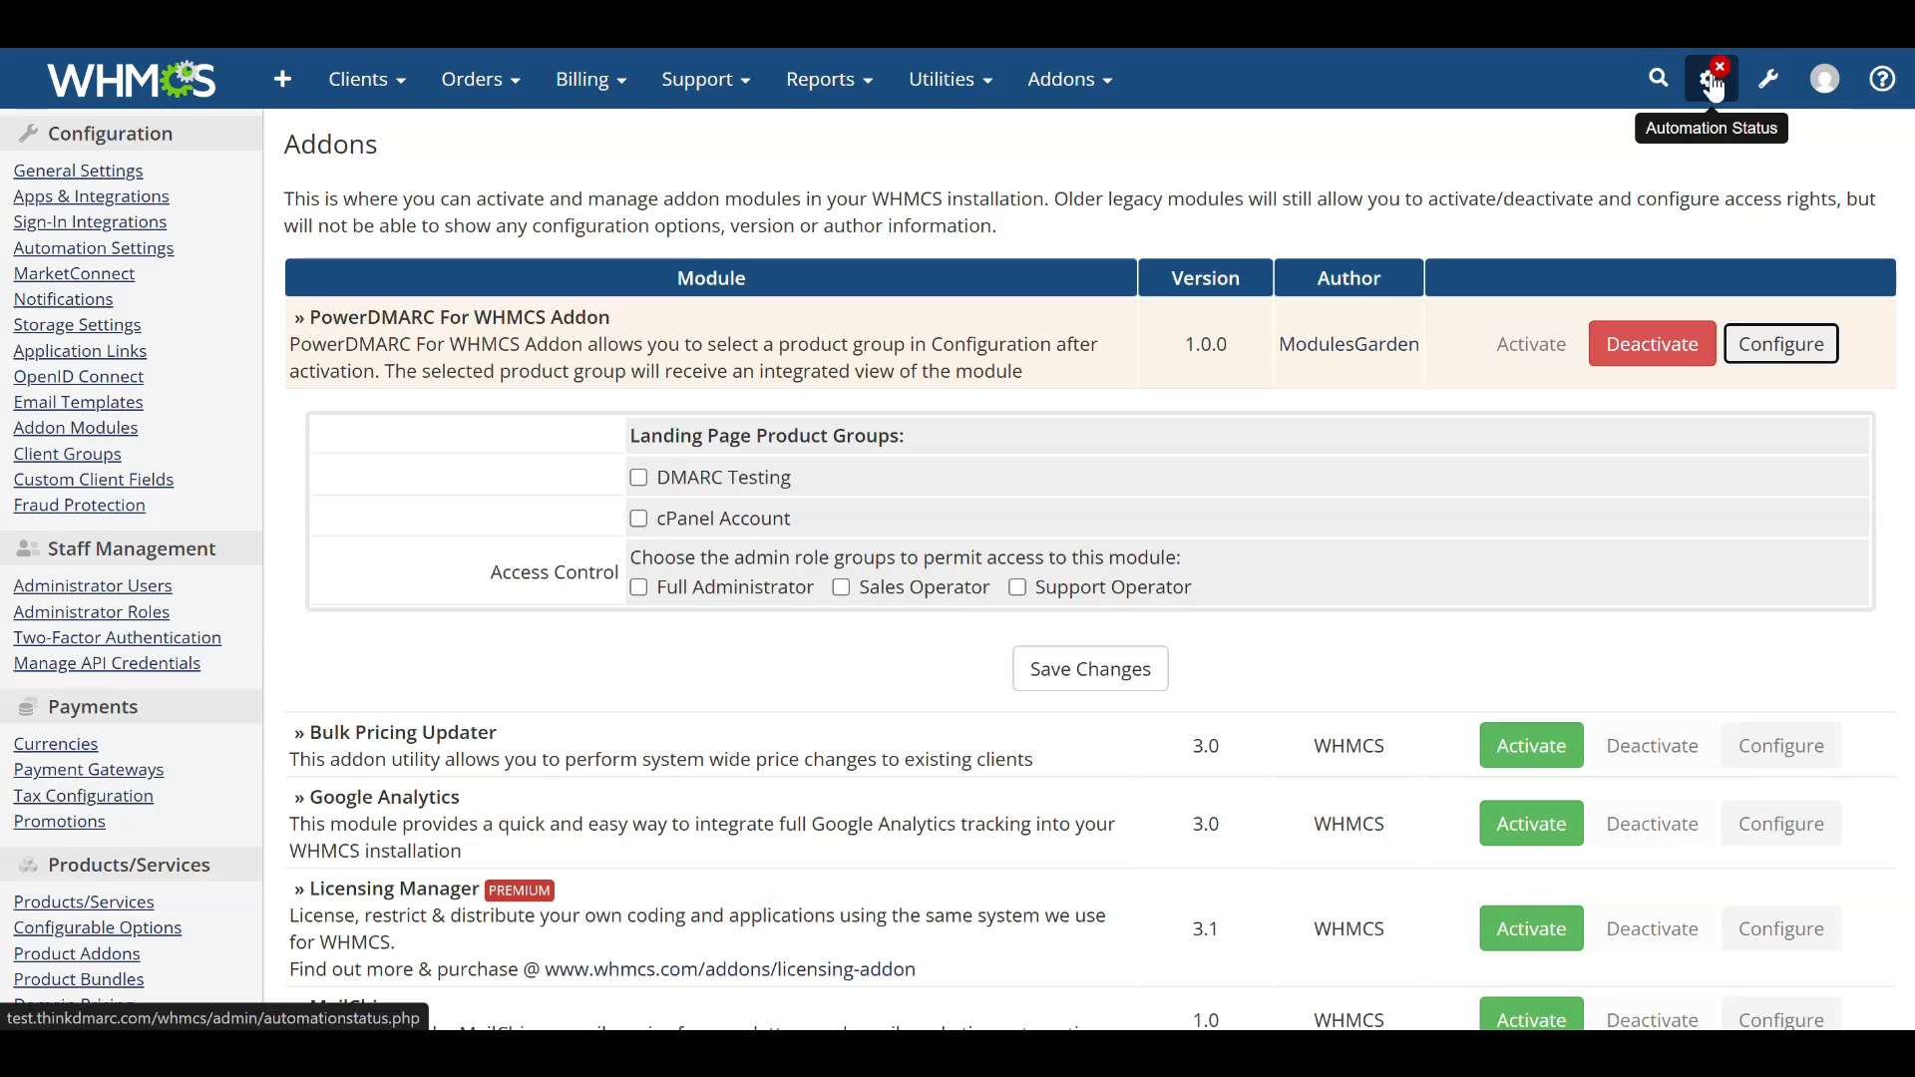
Return to System Settings, search for server and open the Servers settings page.
{"action": "left_click", "coordinate": [1768, 78]}
{"action": "left_click", "coordinate": [1573, 175]}
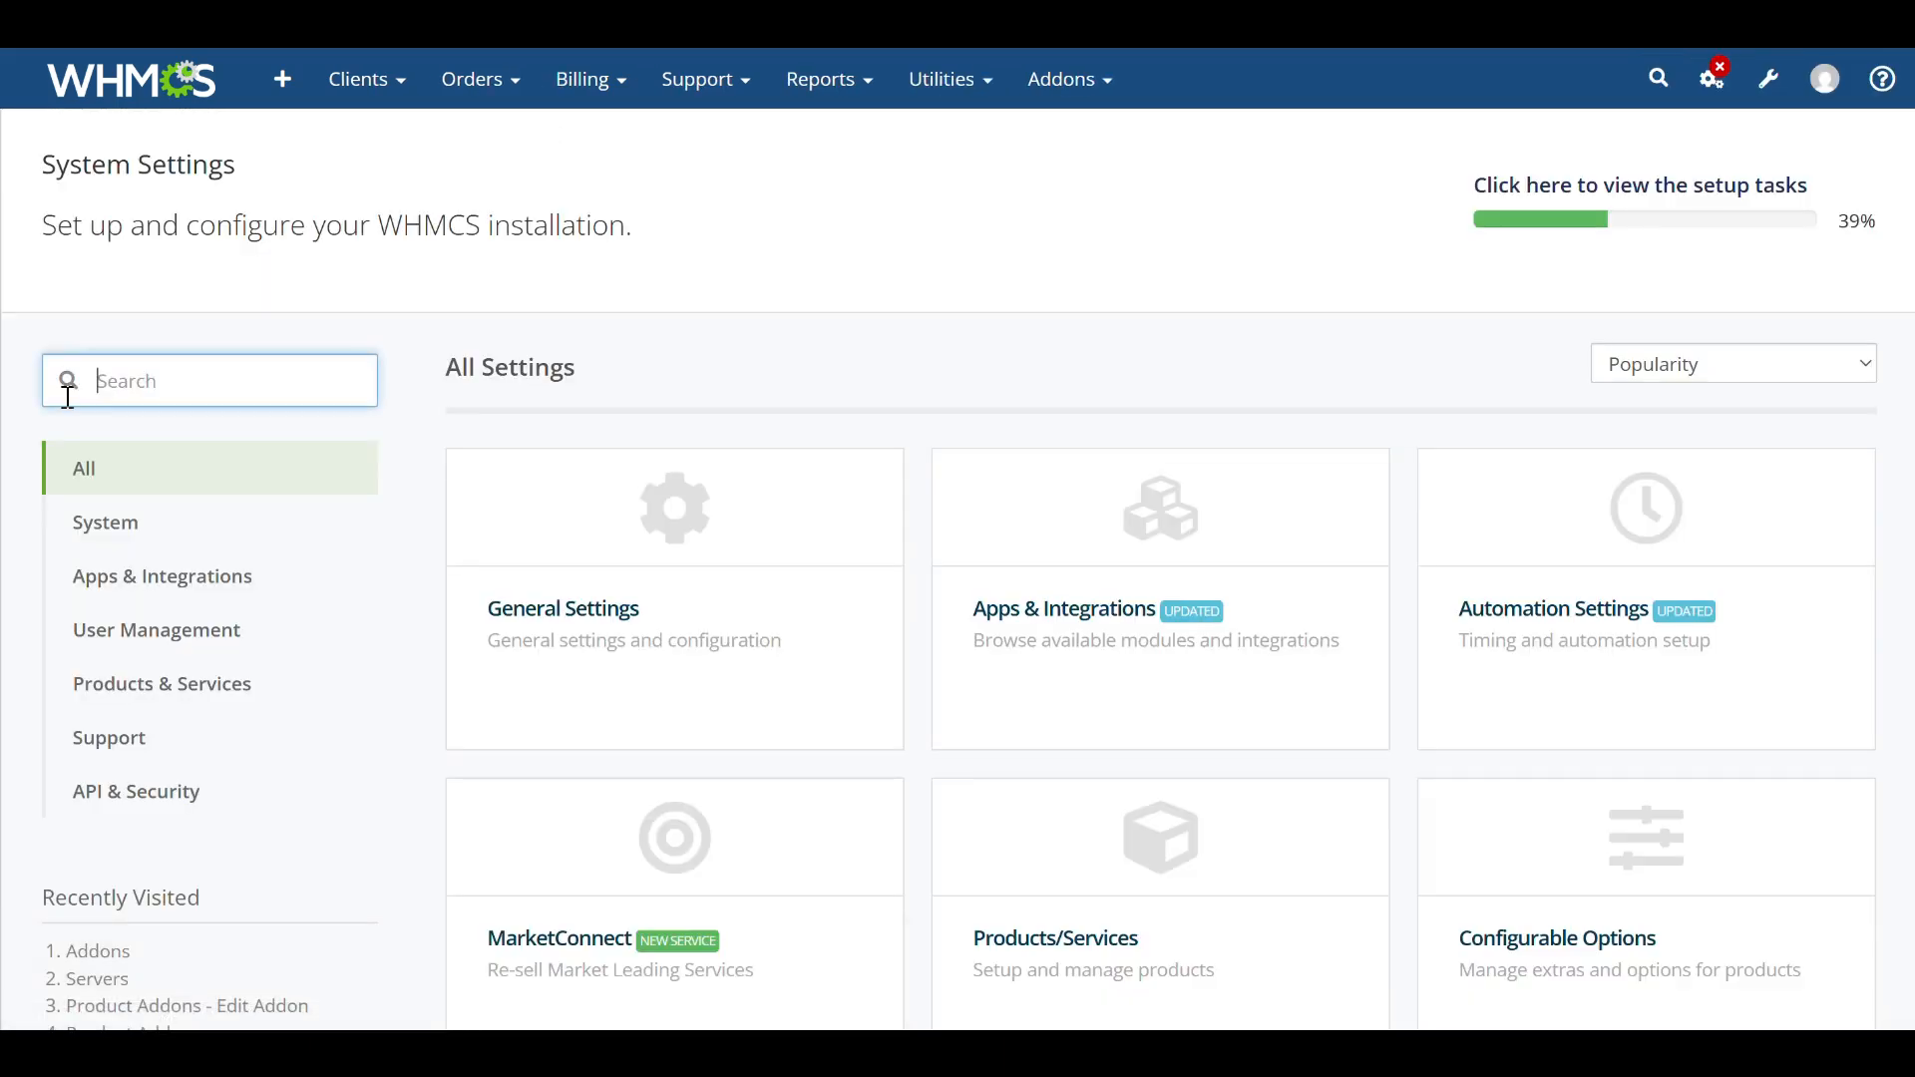
{"action": "left_click", "coordinate": [103, 382]}
{"action": "type", "text": "server"}
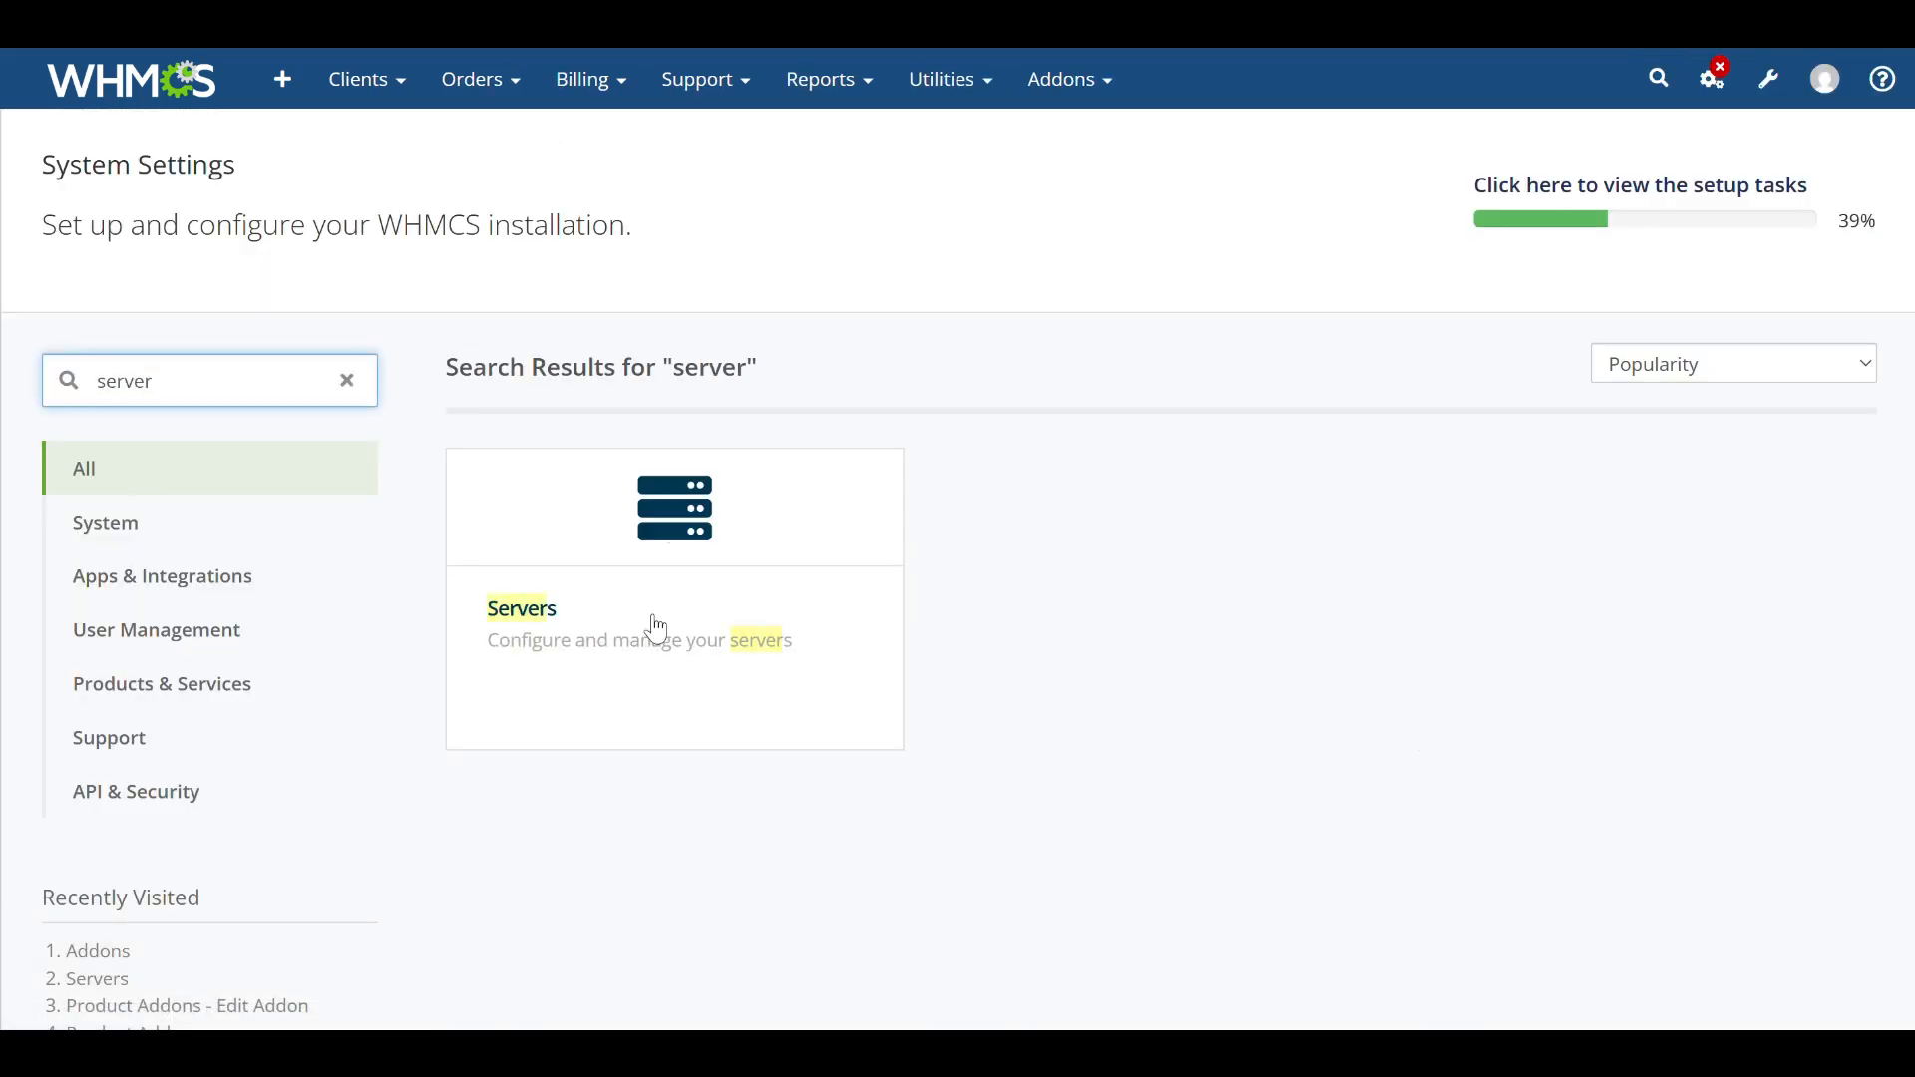
{"action": "left_click", "coordinate": [721, 666]}
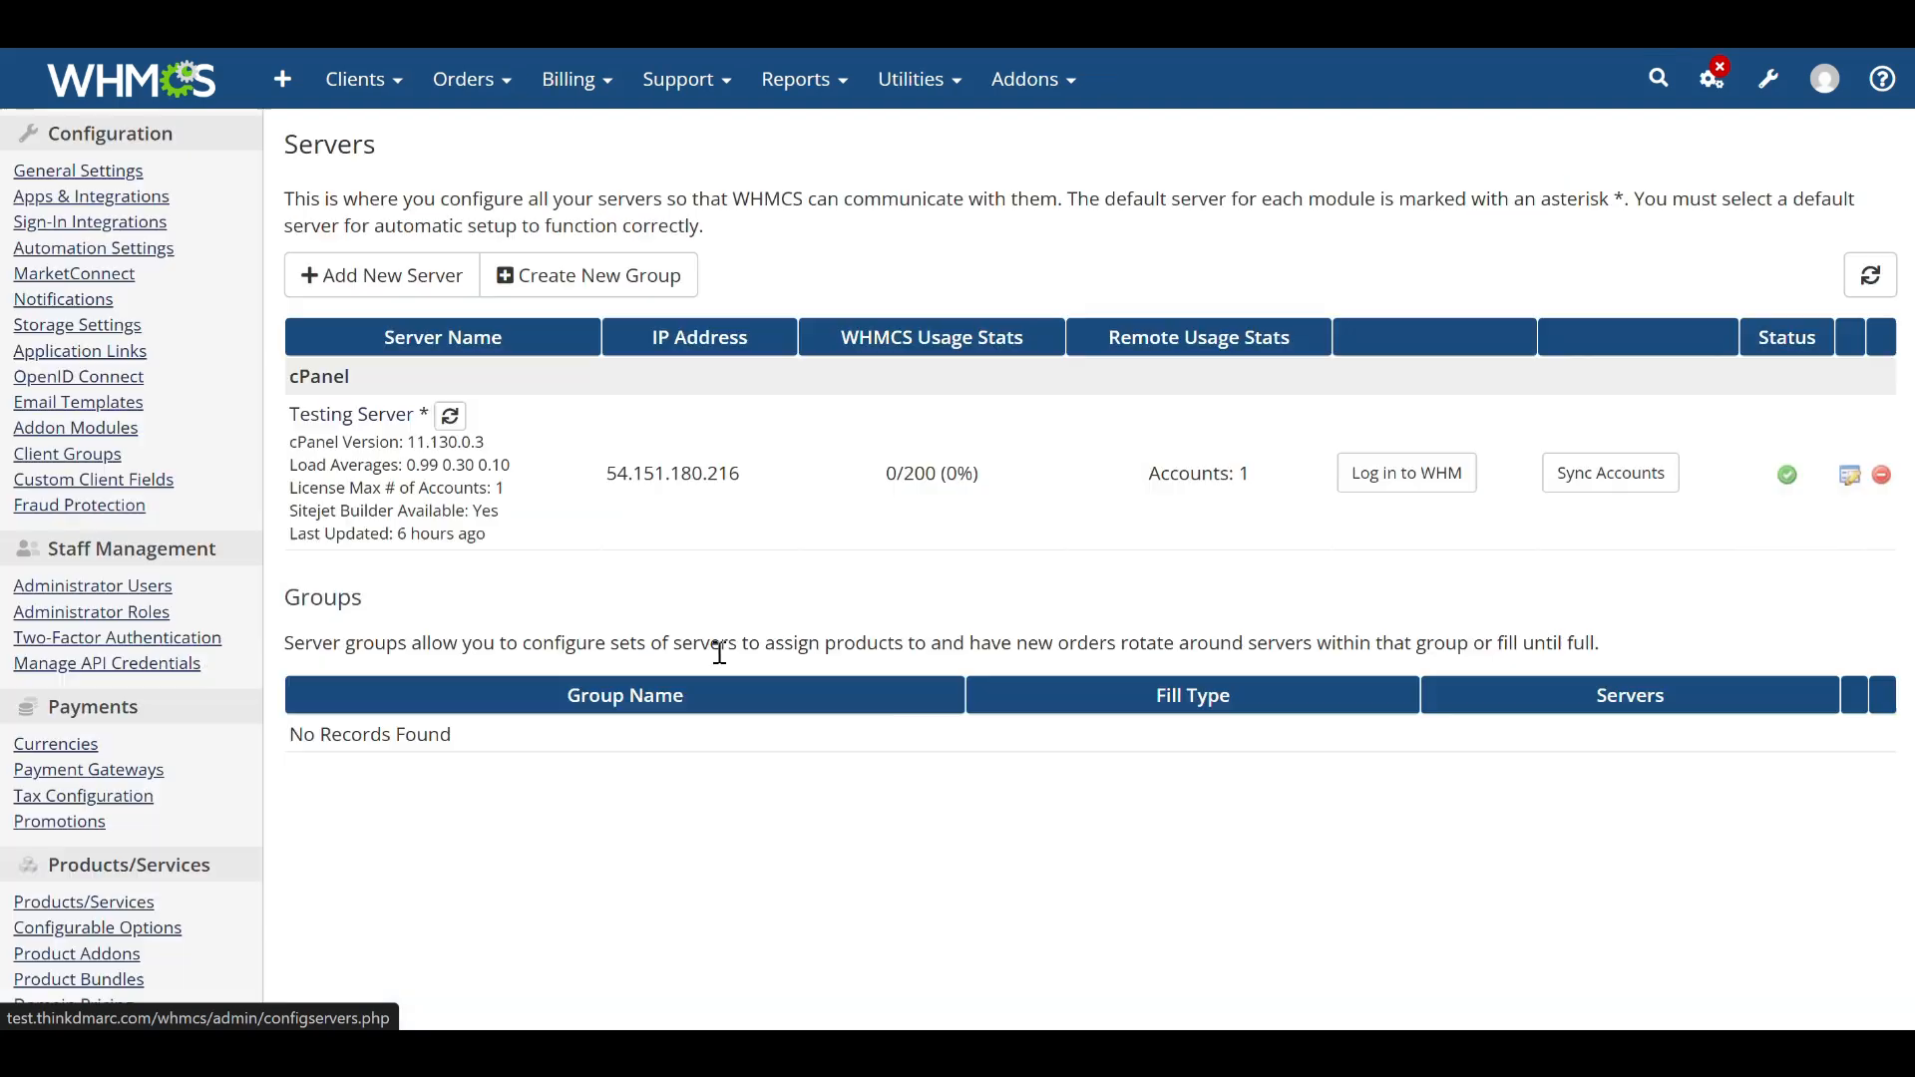
Start adding a new server and select the PowerDMARC For WHMCS module.
{"action": "left_click", "coordinate": [387, 278]}
{"action": "left_click", "coordinate": [786, 313]}
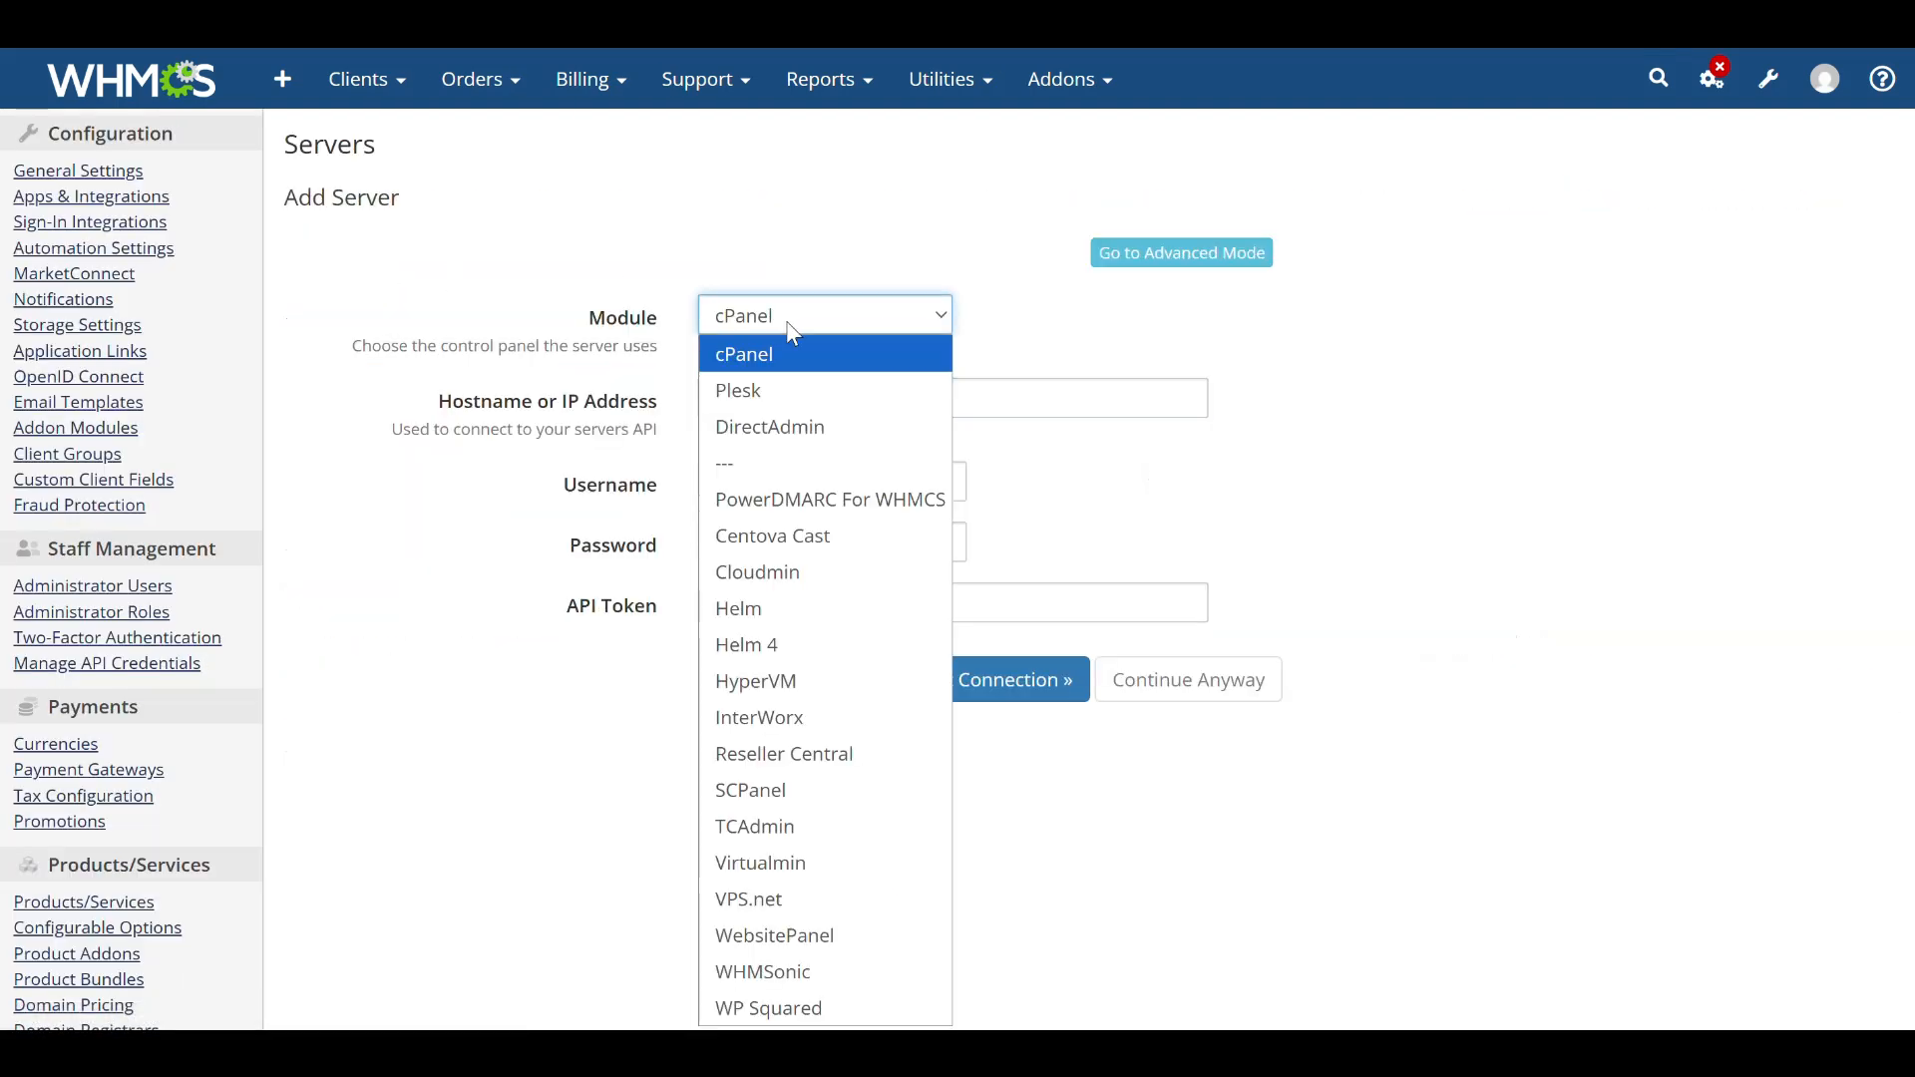
{"action": "left_click", "coordinate": [843, 507]}
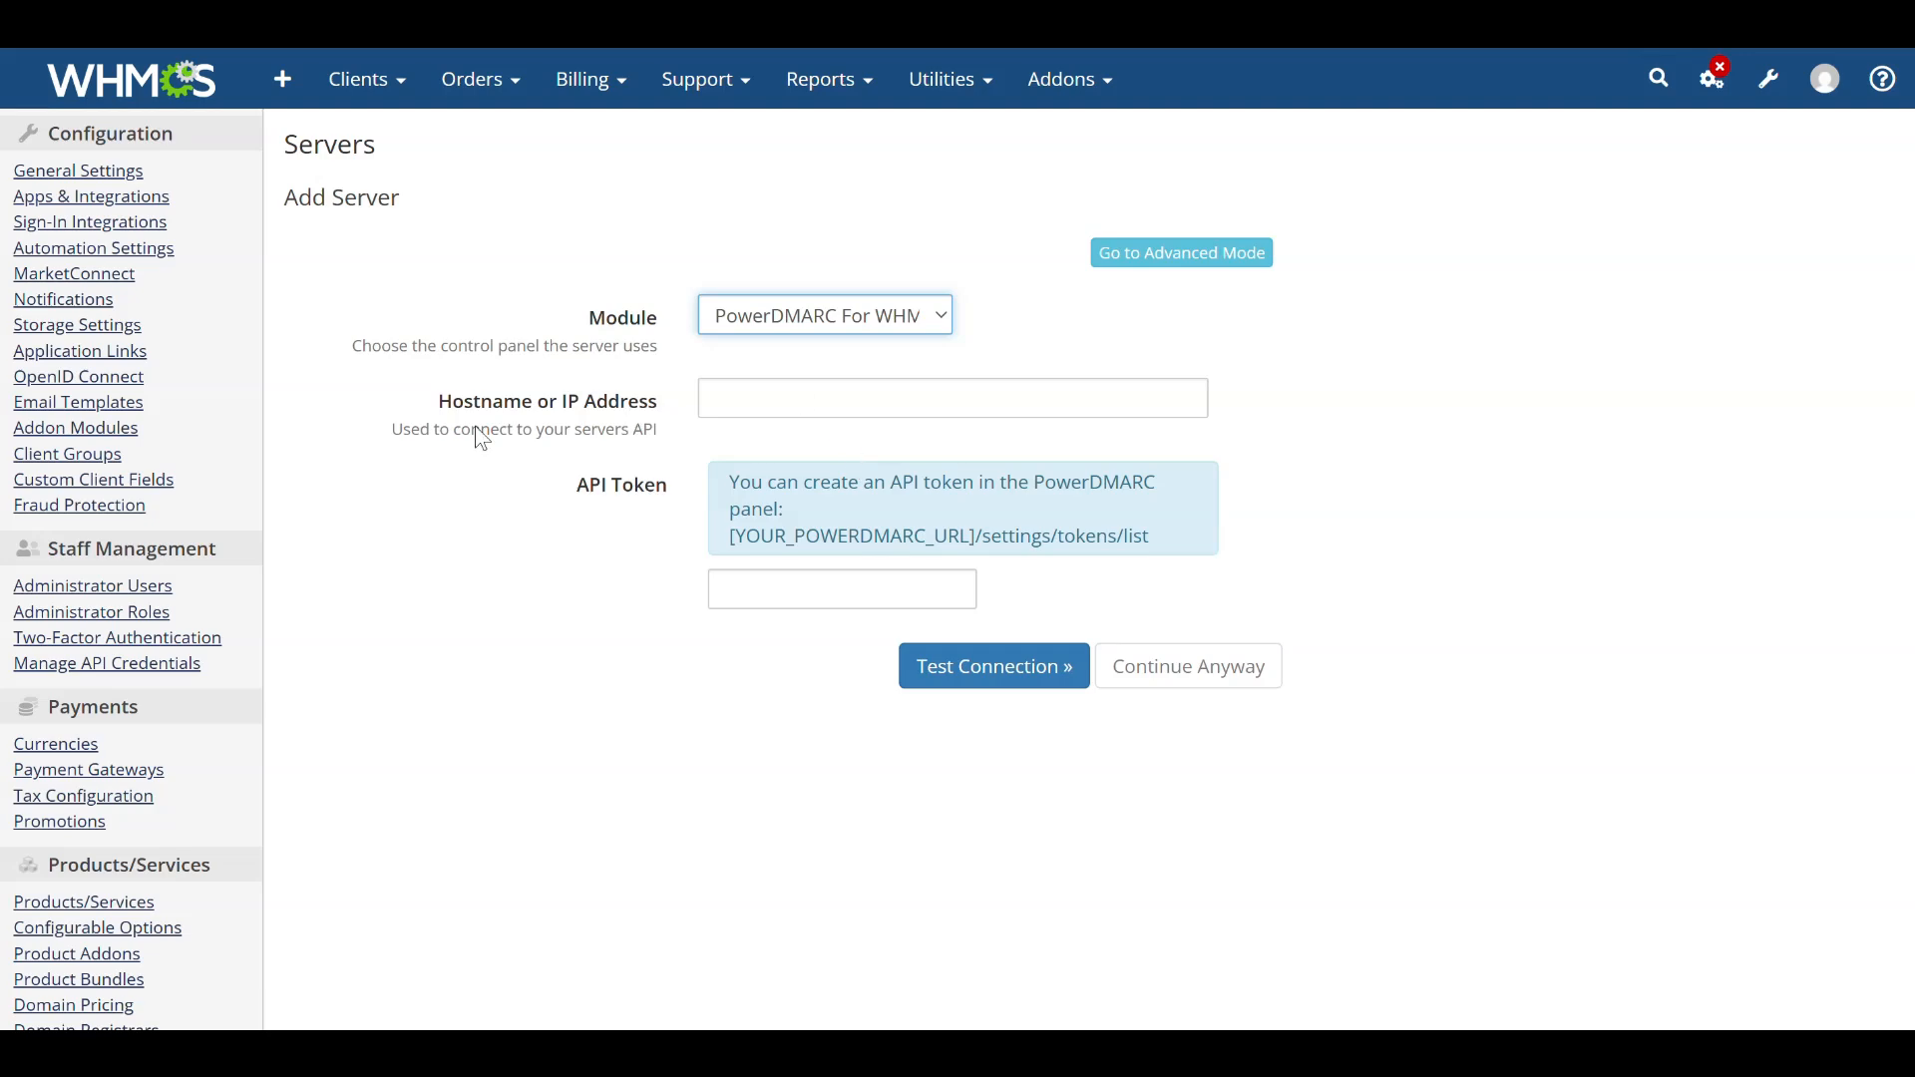
Enter app.thinkdmarc.com as the server's hostname.
{"action": "left_click", "coordinate": [787, 397]}
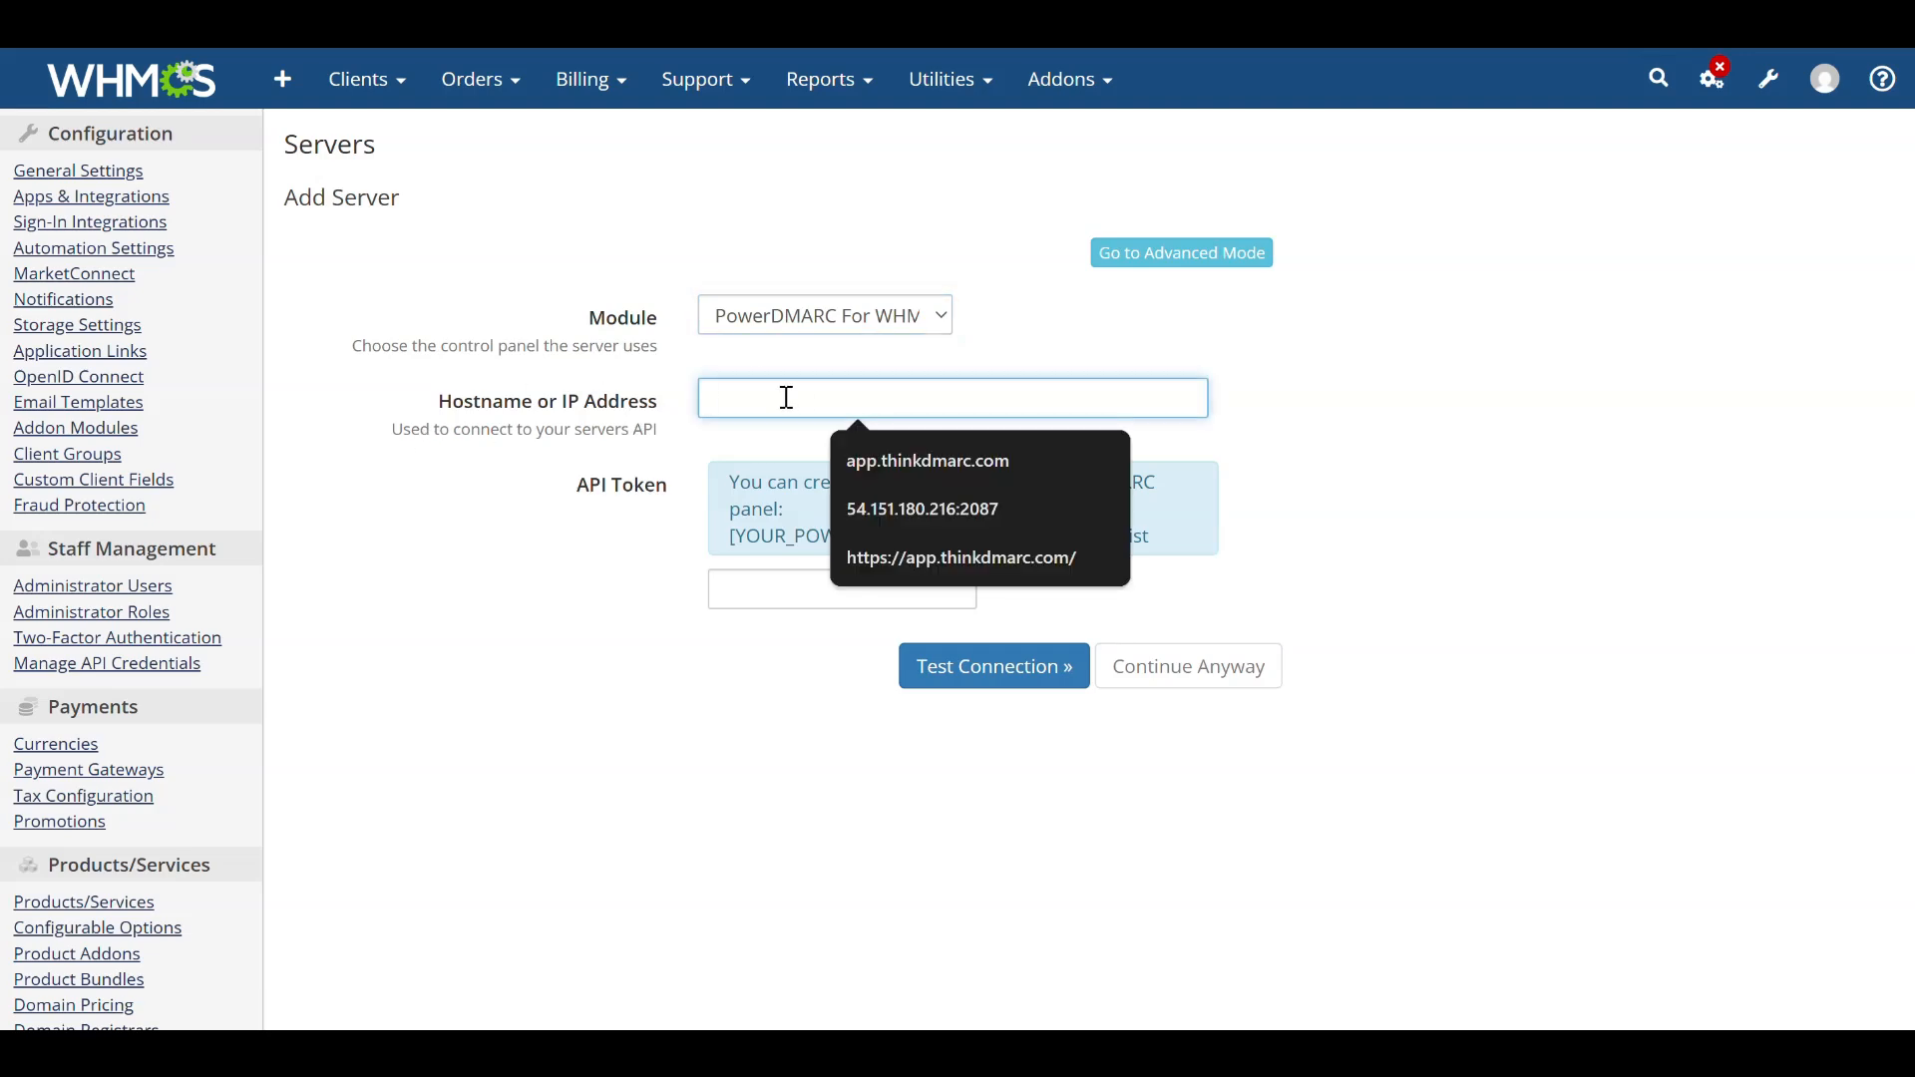
{"action": "type", "text": "app.t"}
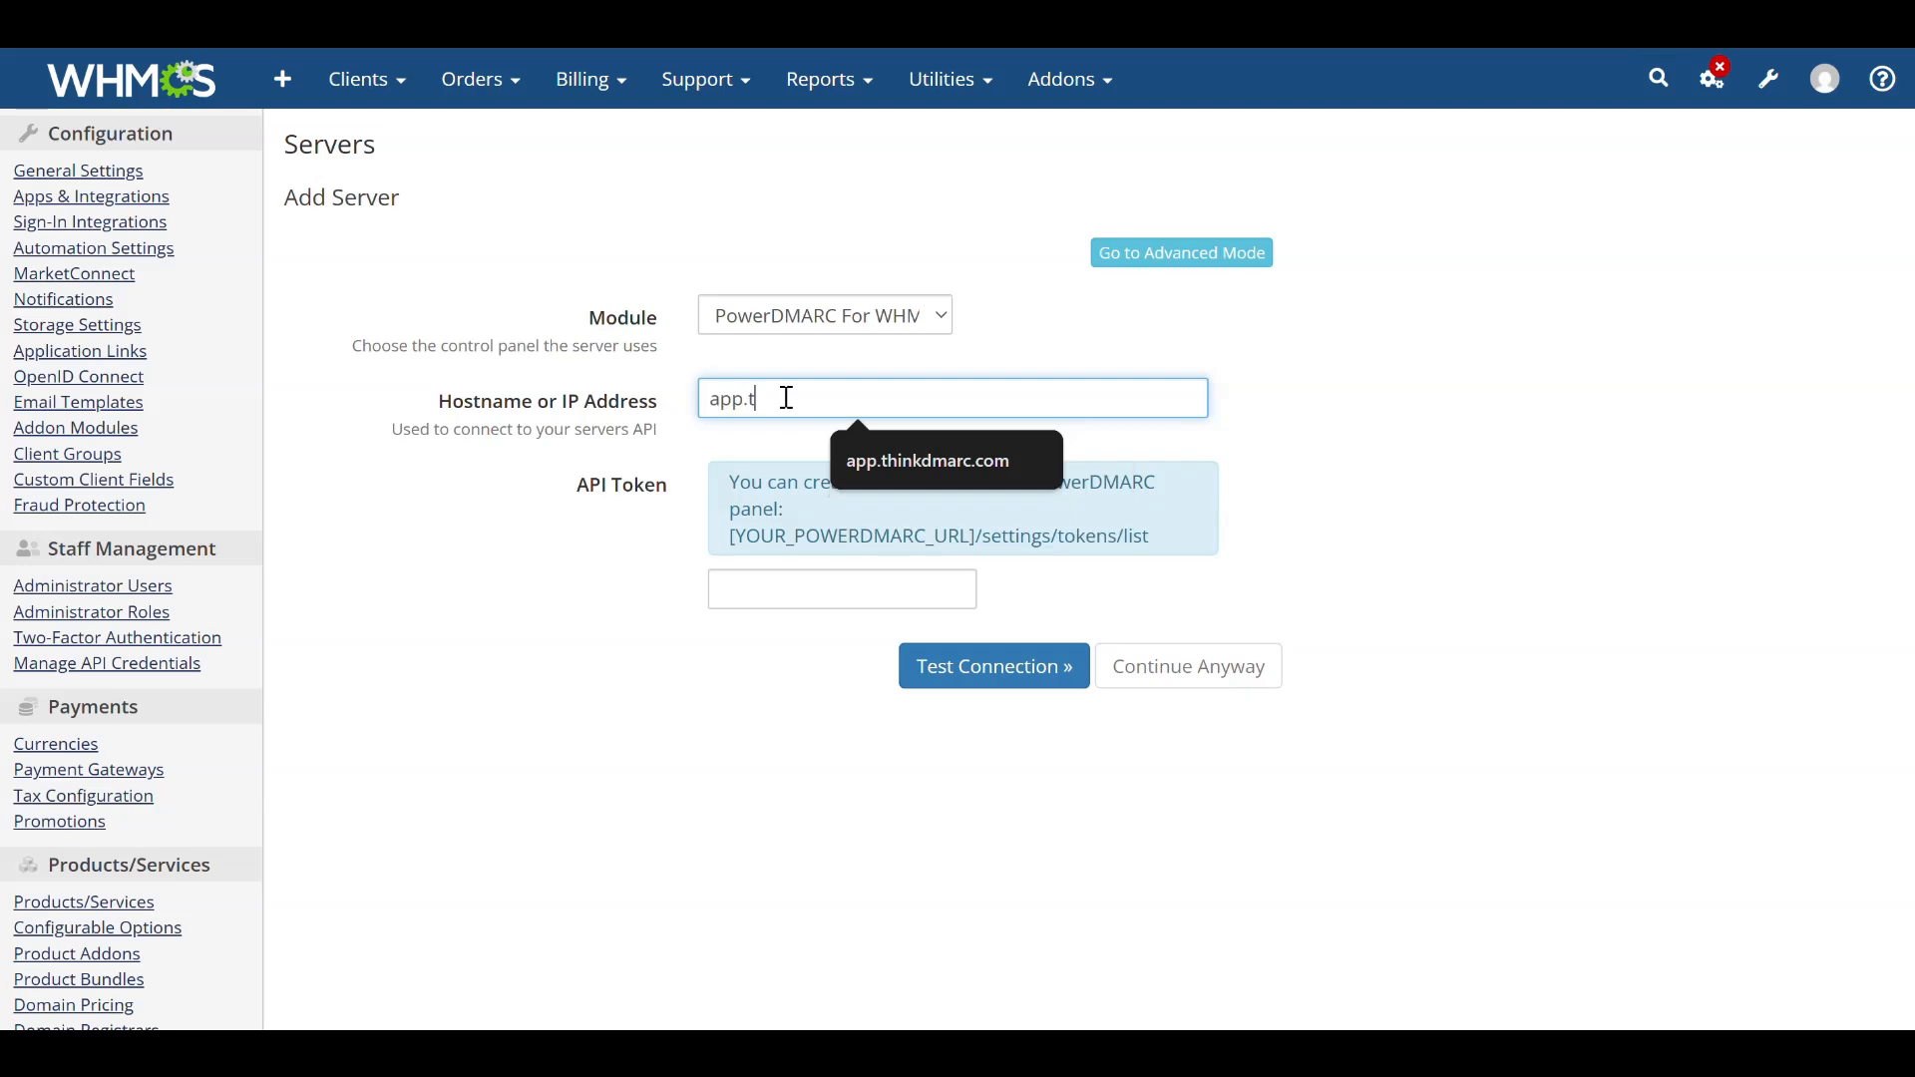
{"action": "type", "text": "hinkdmarc.com"}
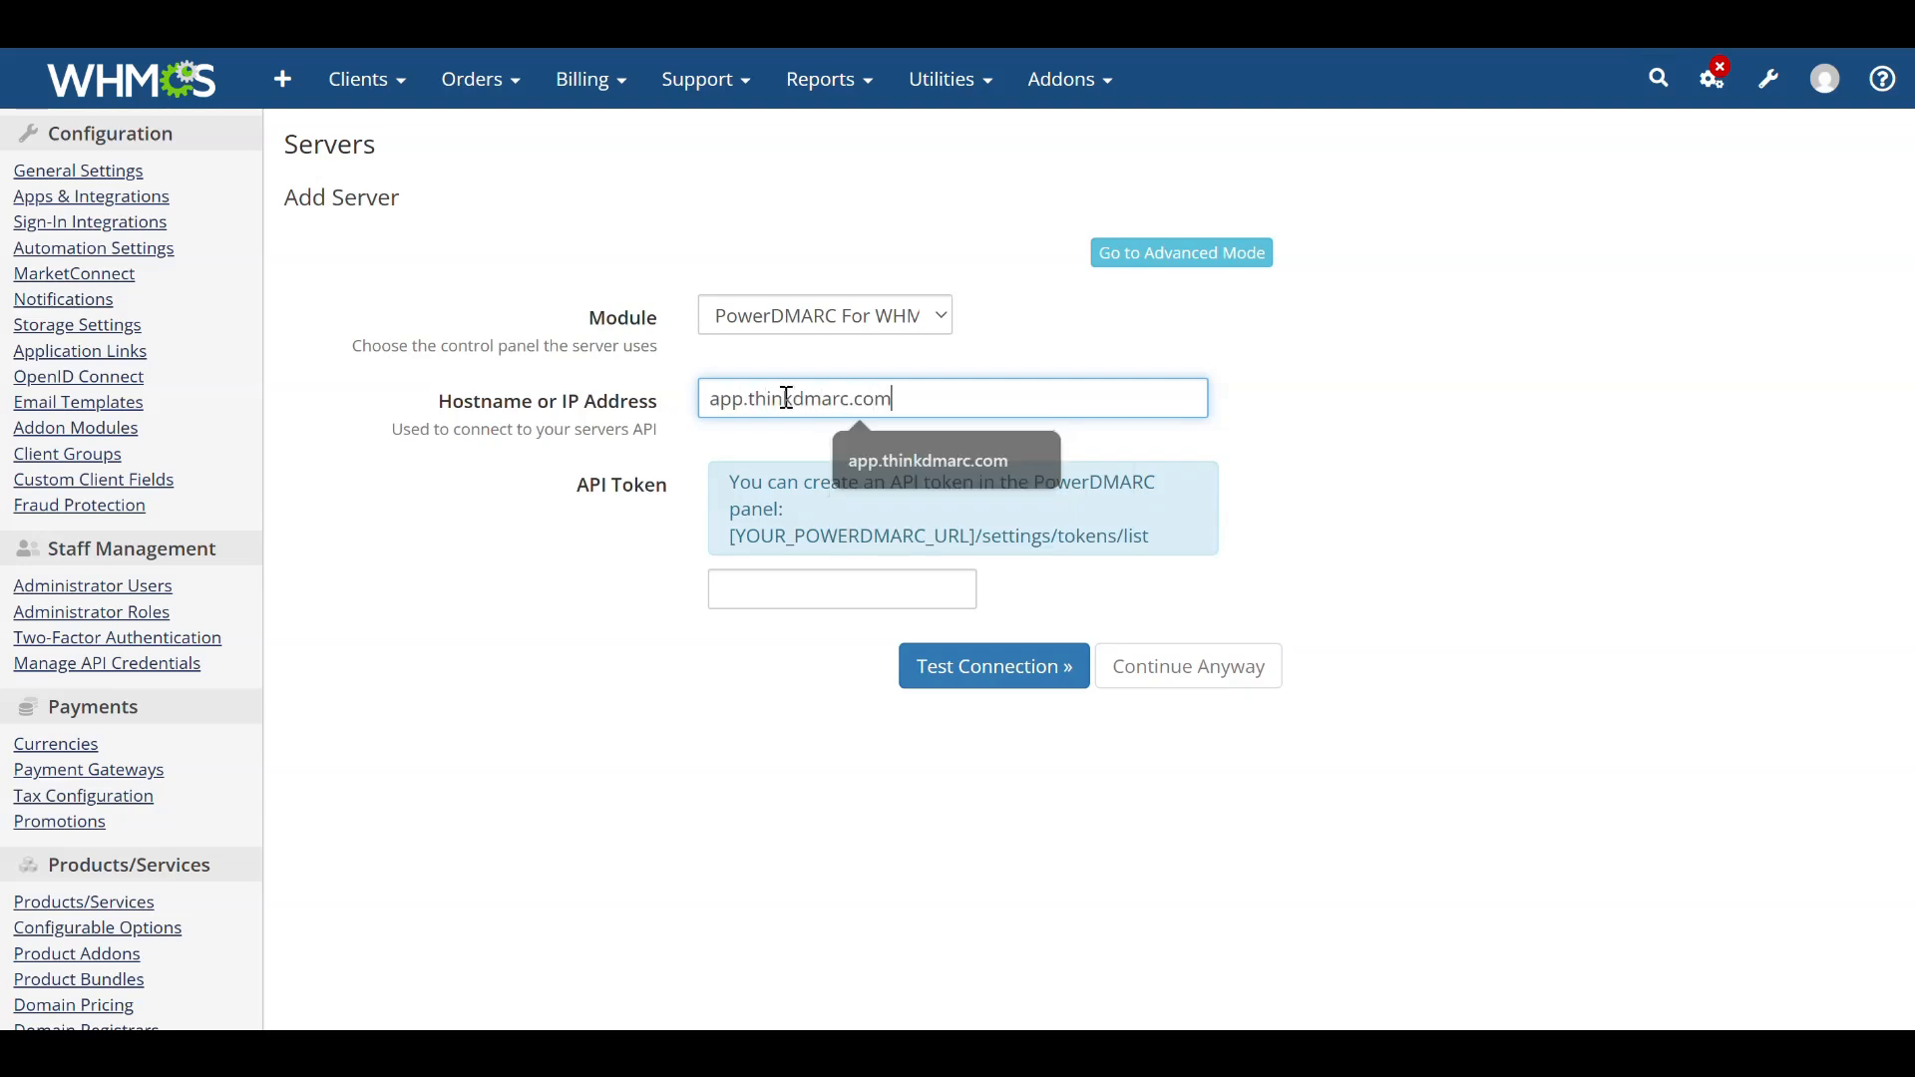
Switch to the PowerDMARC panel, open API Settings and start adding a new API token.
{"action": "left_click", "coordinate": [1448, 511]}
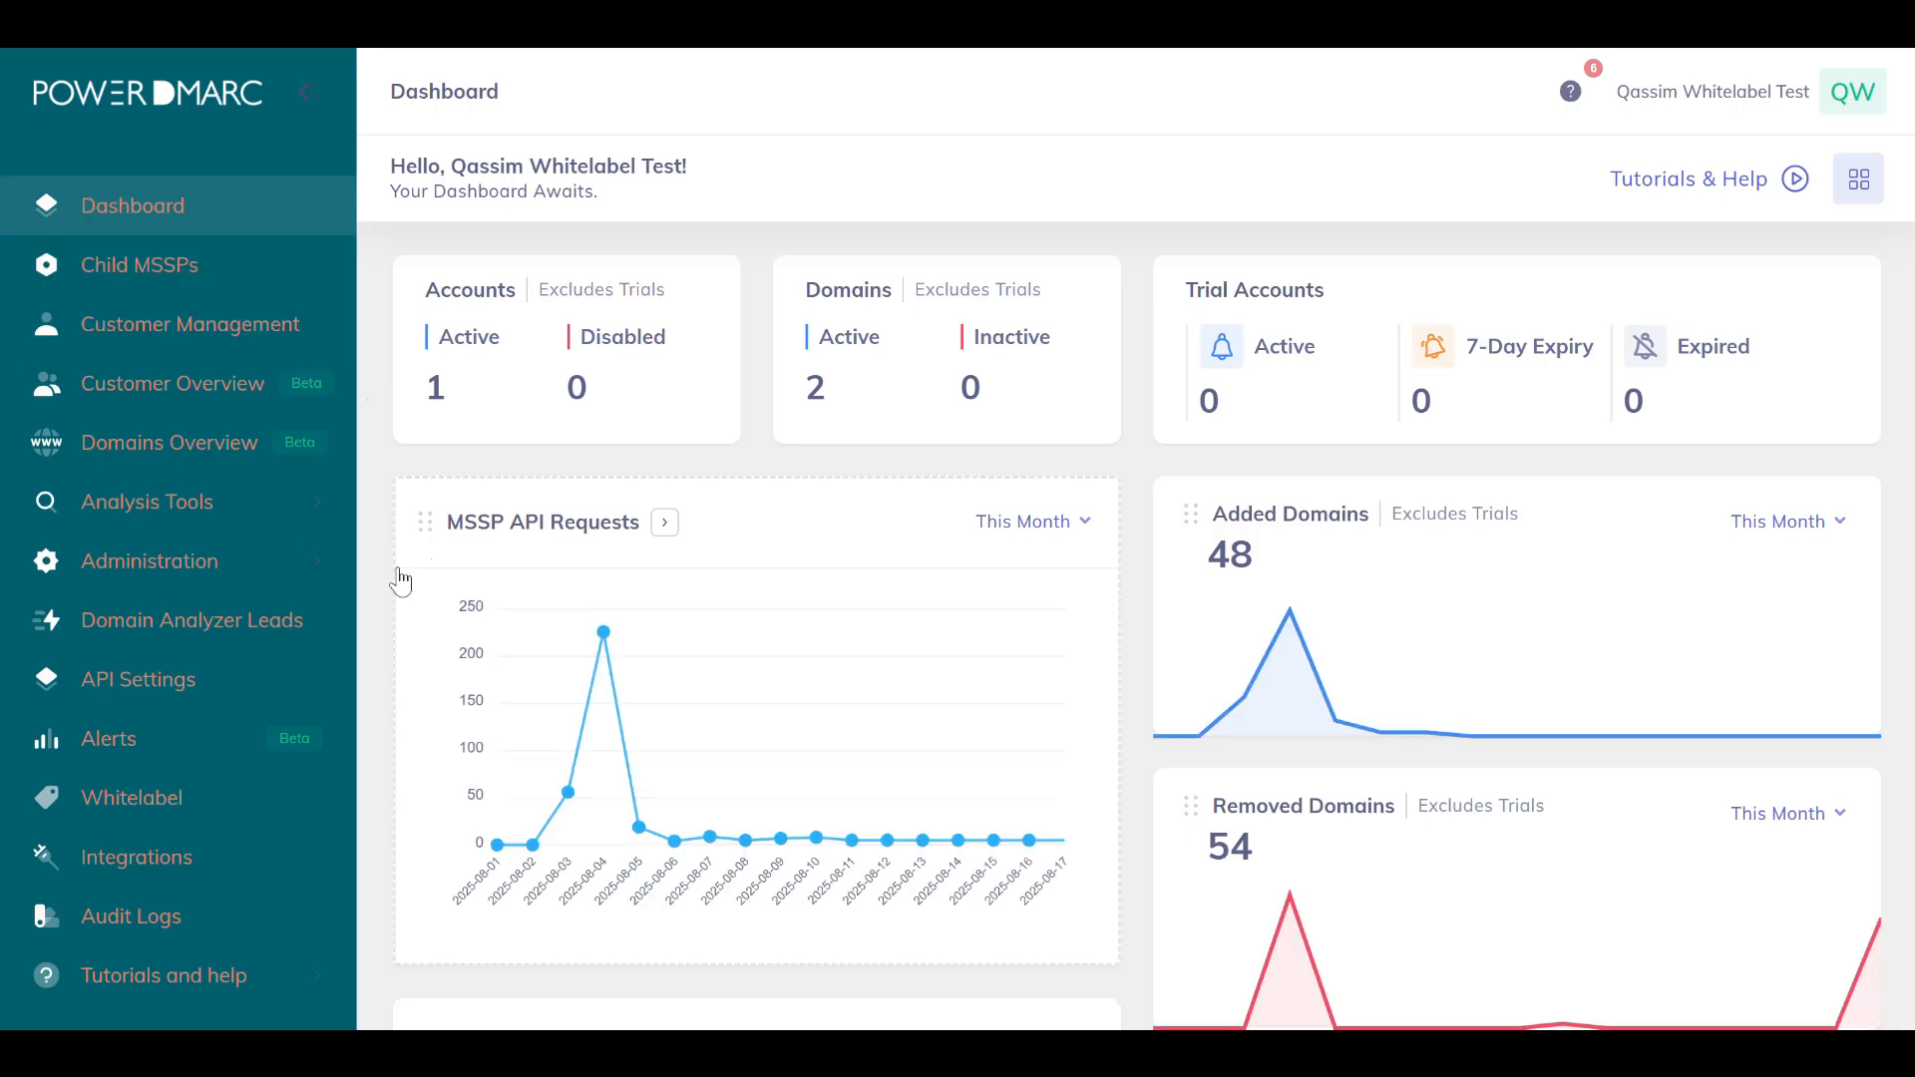
{"action": "left_click", "coordinate": [241, 681]}
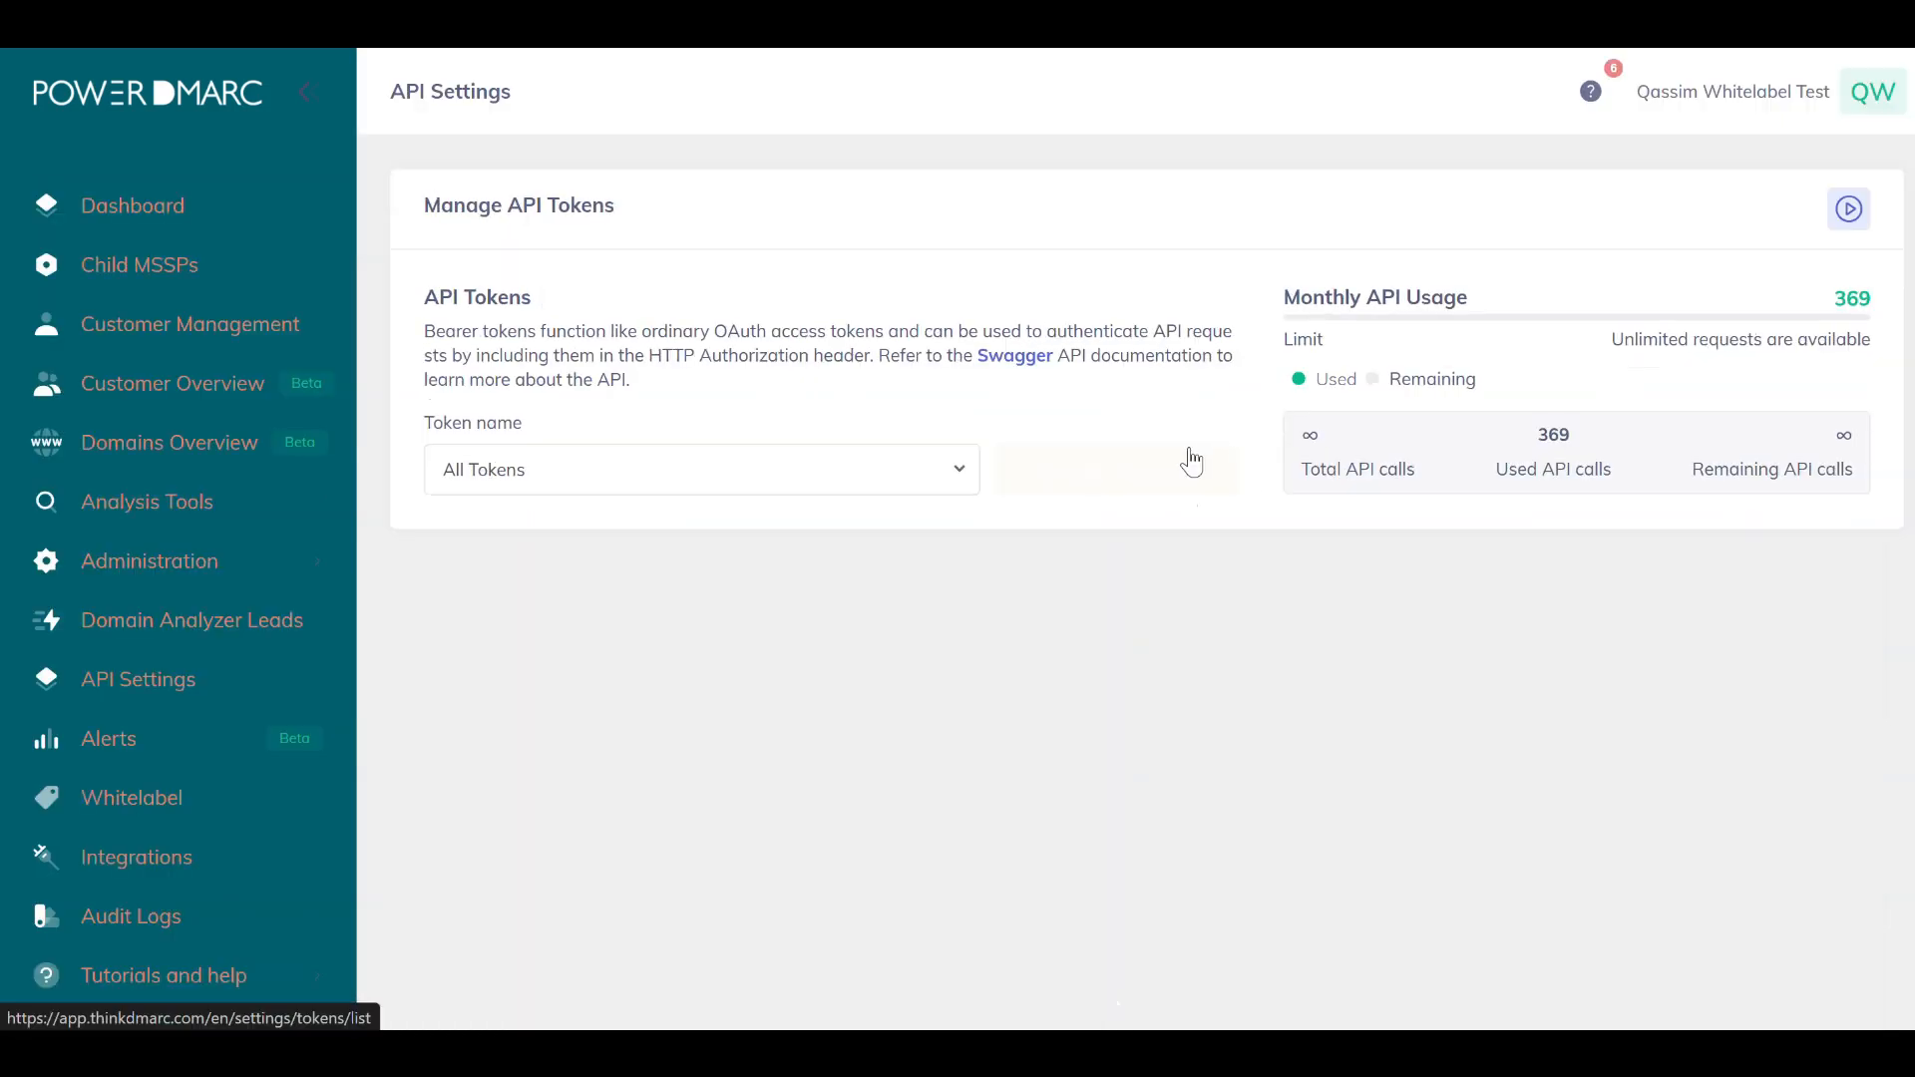
{"action": "left_click", "coordinate": [1191, 454]}
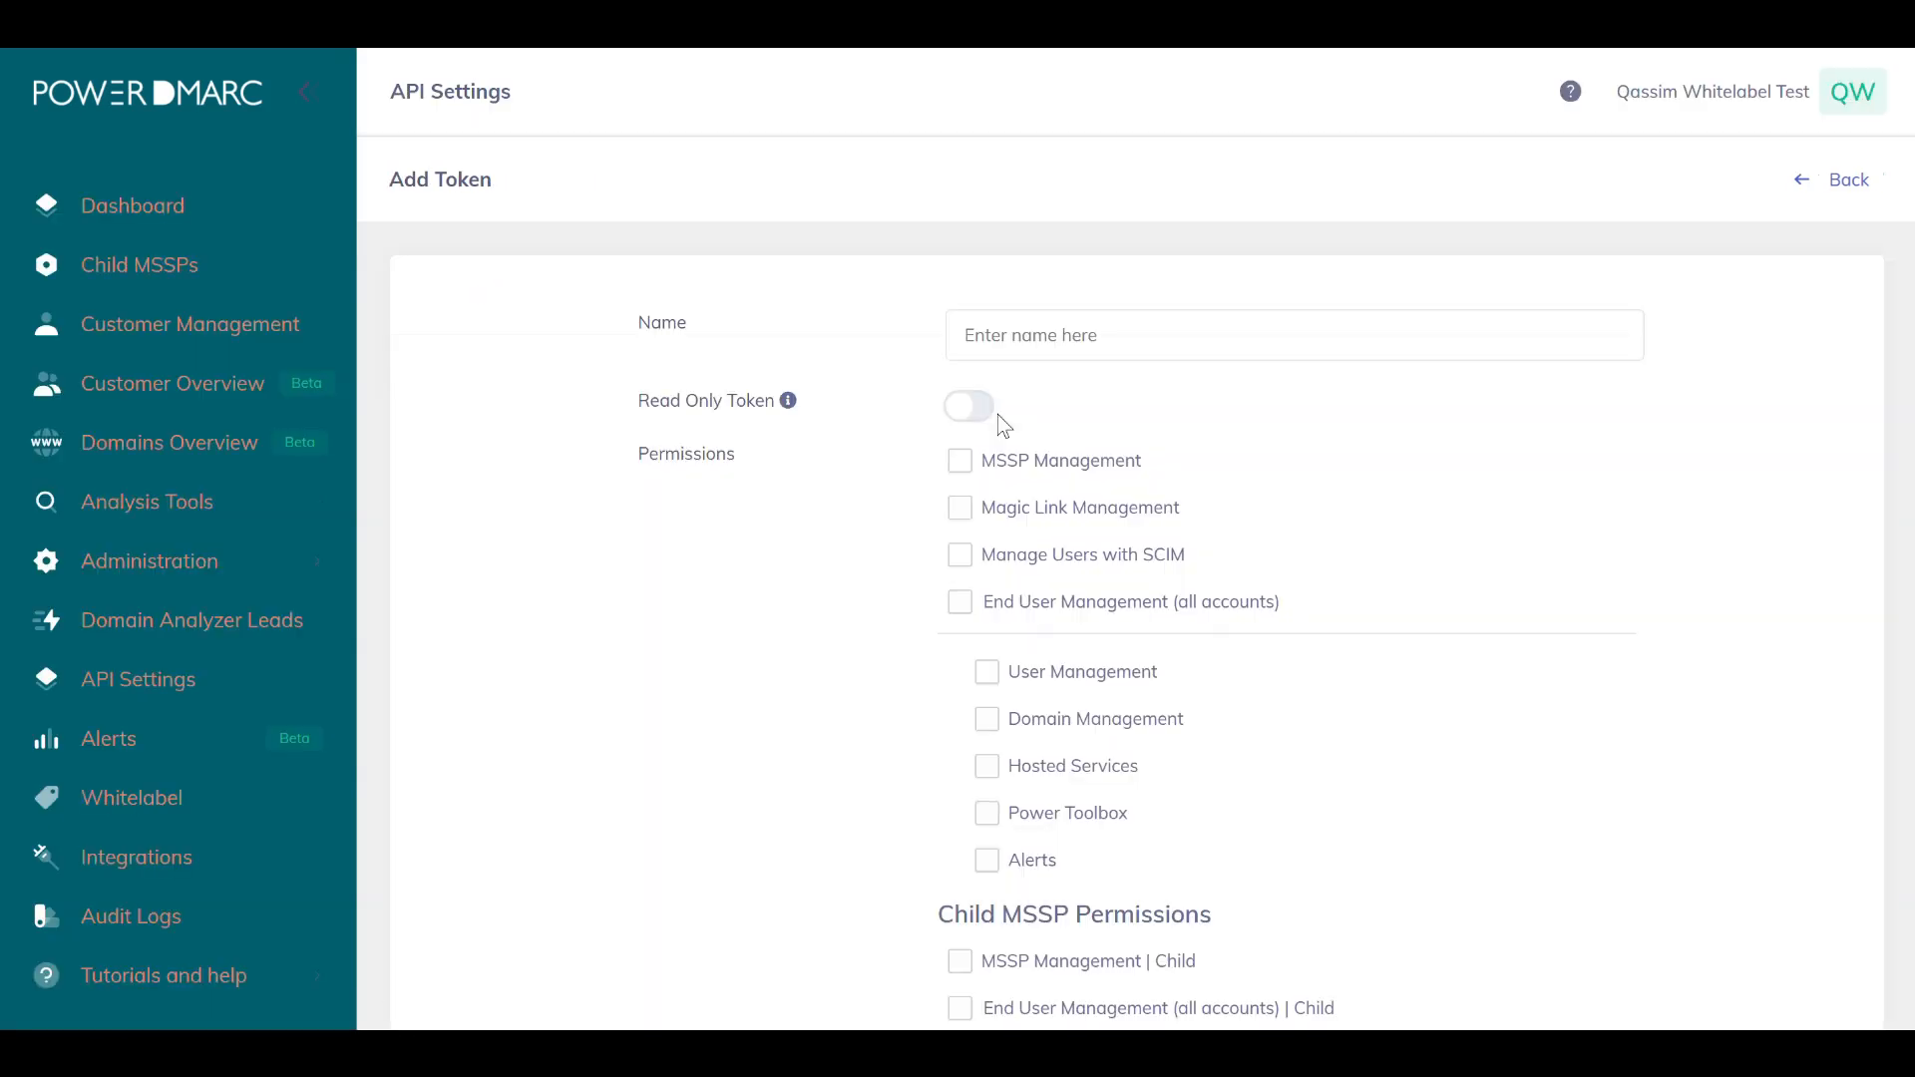
Name the new token WHMCS-Test.
{"action": "left_click", "coordinate": [1048, 336]}
{"action": "type", "text": "W"}
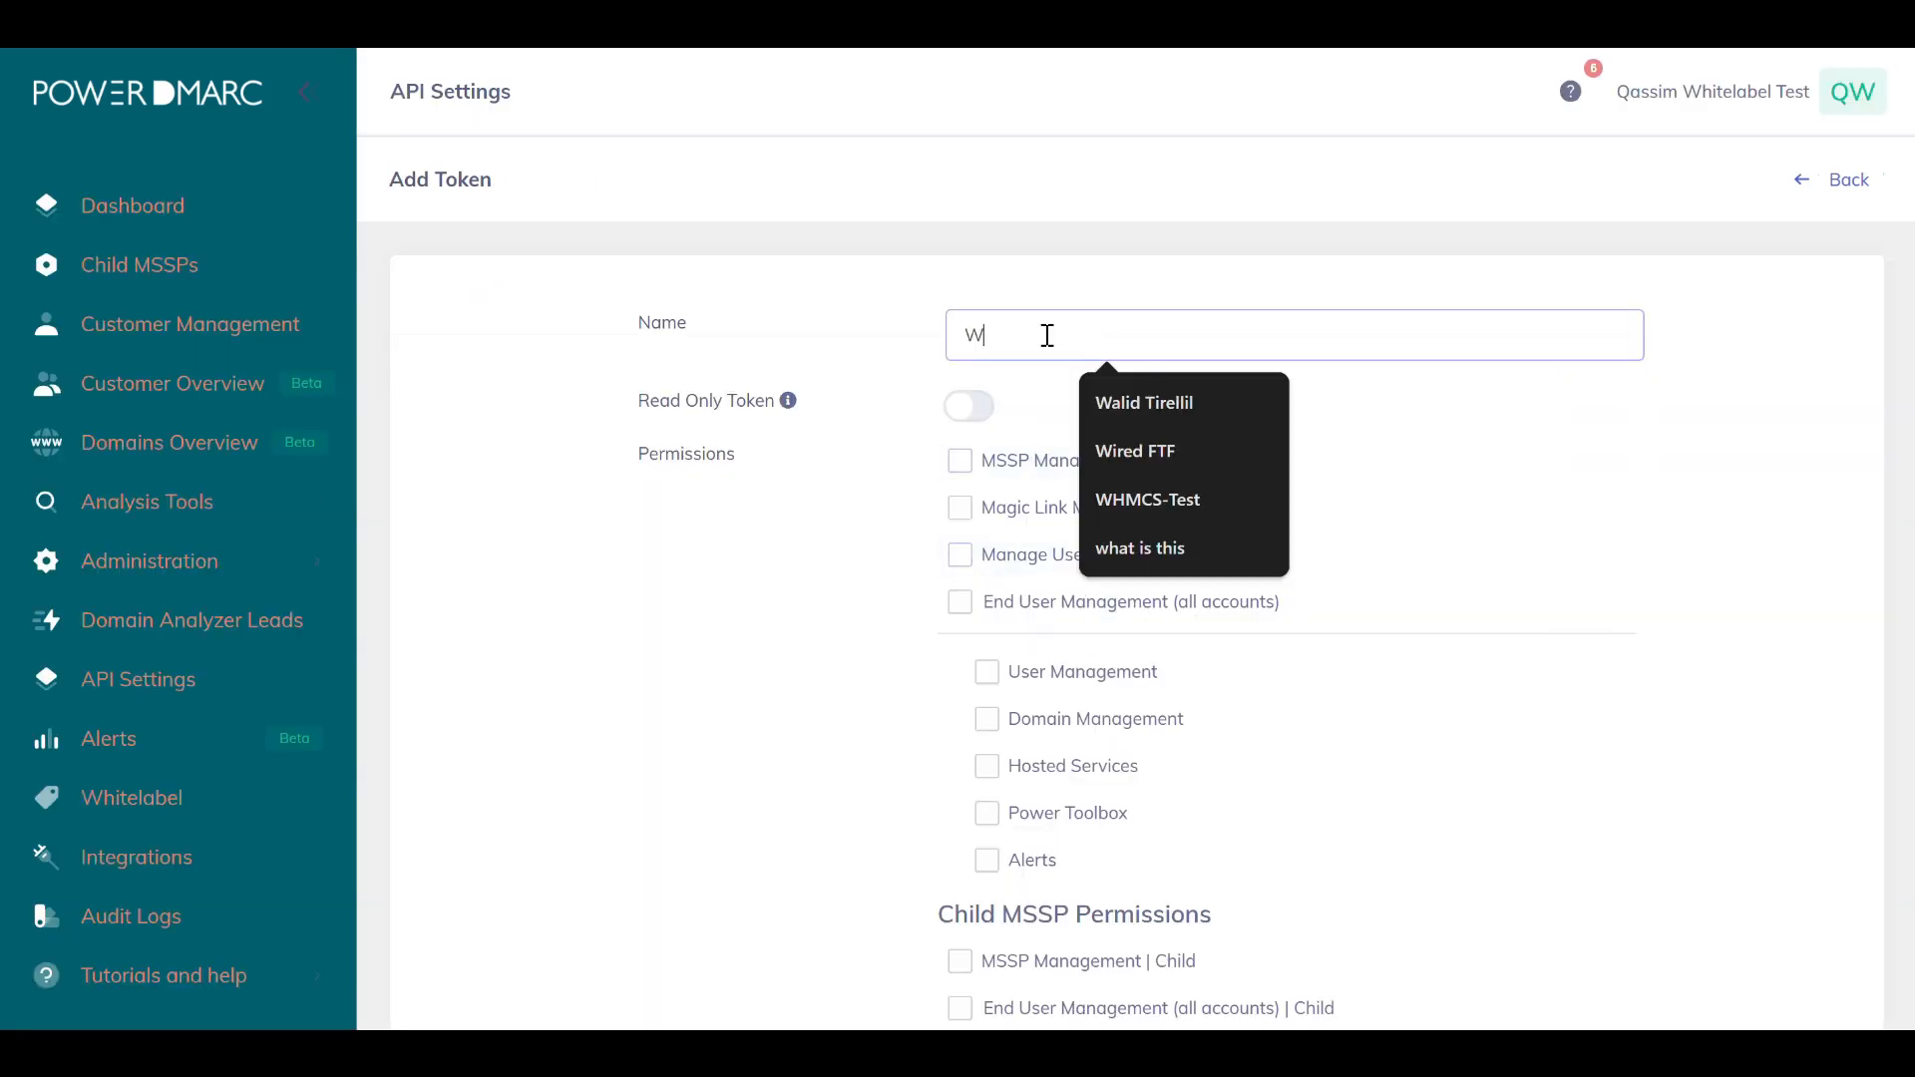
{"action": "type", "text": "HMCS-Test"}
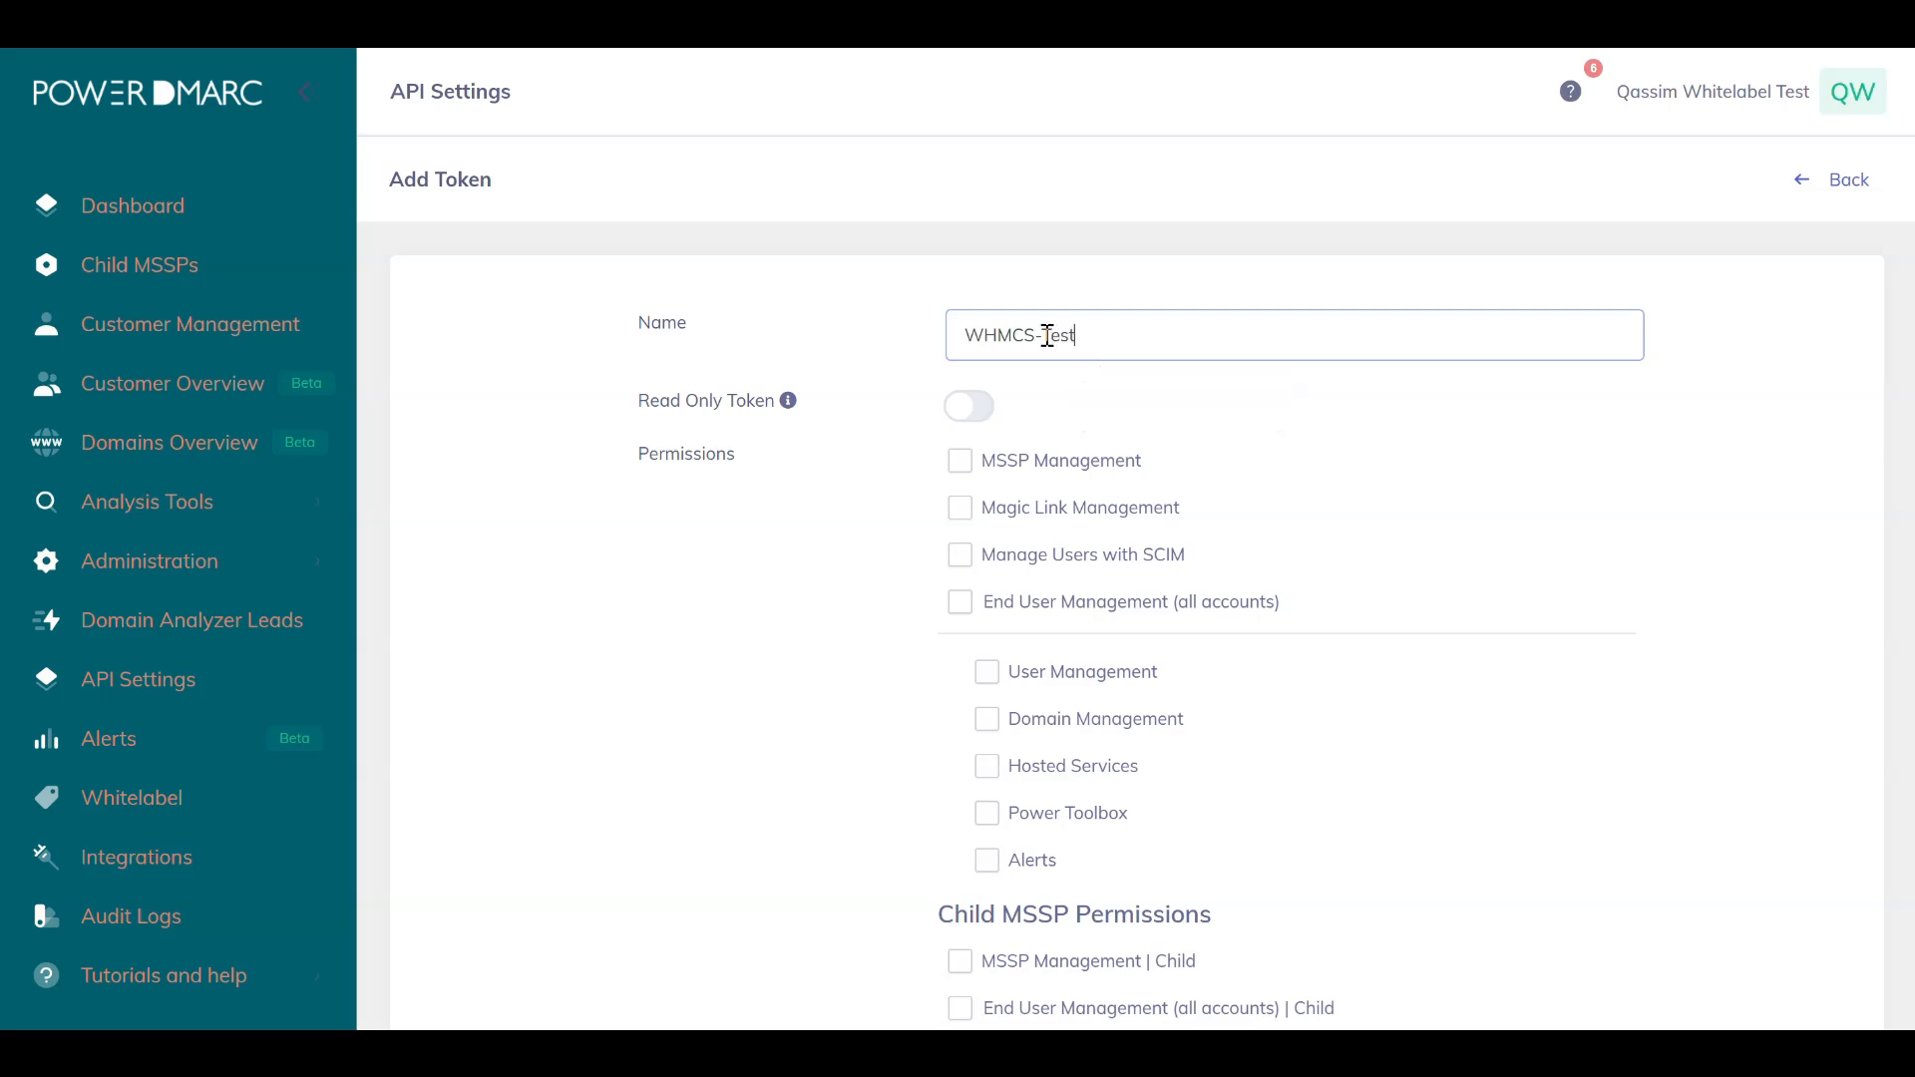
Enable all token permissions, including MSSP, Magic Link, SCIM, End User Management and all Child MSSP permissions.
{"action": "left_click", "coordinate": [993, 460]}
{"action": "left_click", "coordinate": [1013, 513]}
{"action": "left_click", "coordinate": [1017, 551]}
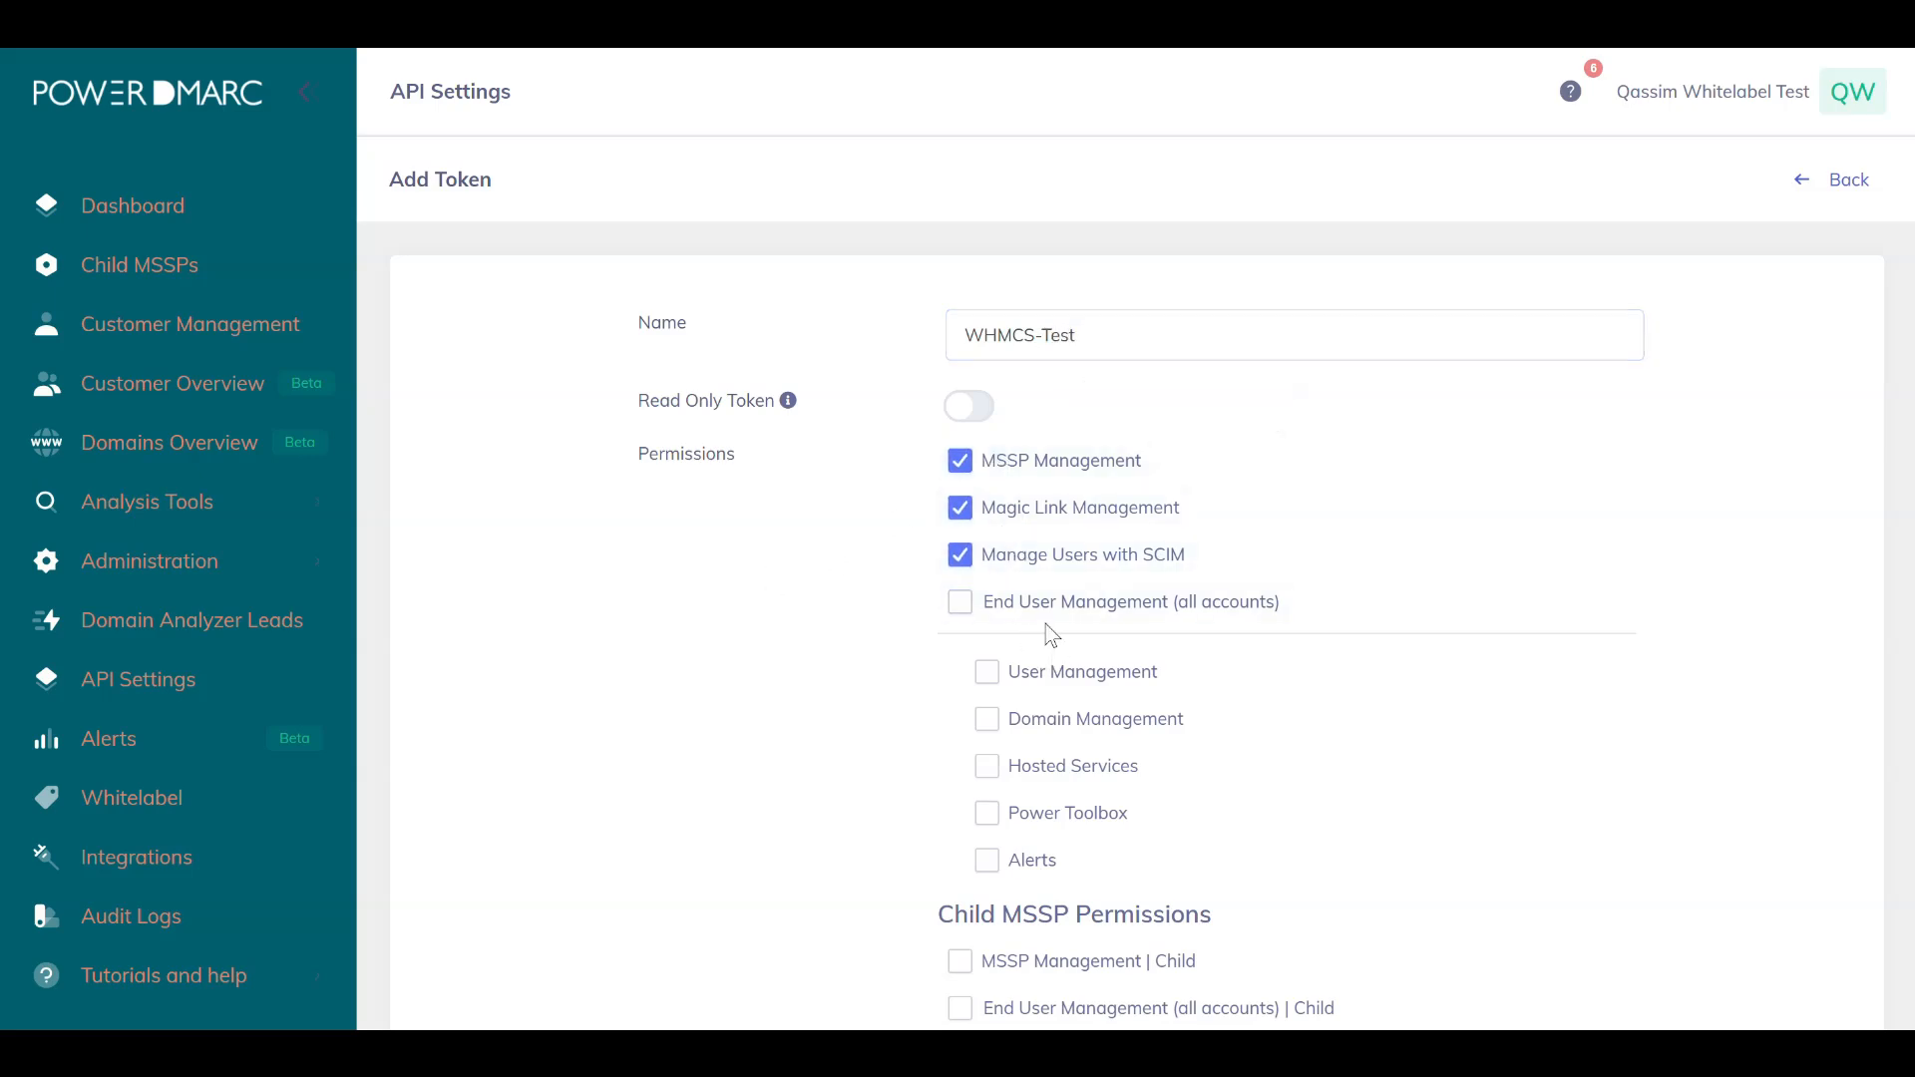
{"action": "left_click", "coordinate": [1097, 603]}
{"action": "scroll", "coordinate": [1077, 735], "scroll_direction": "down", "scroll_amount": 3}
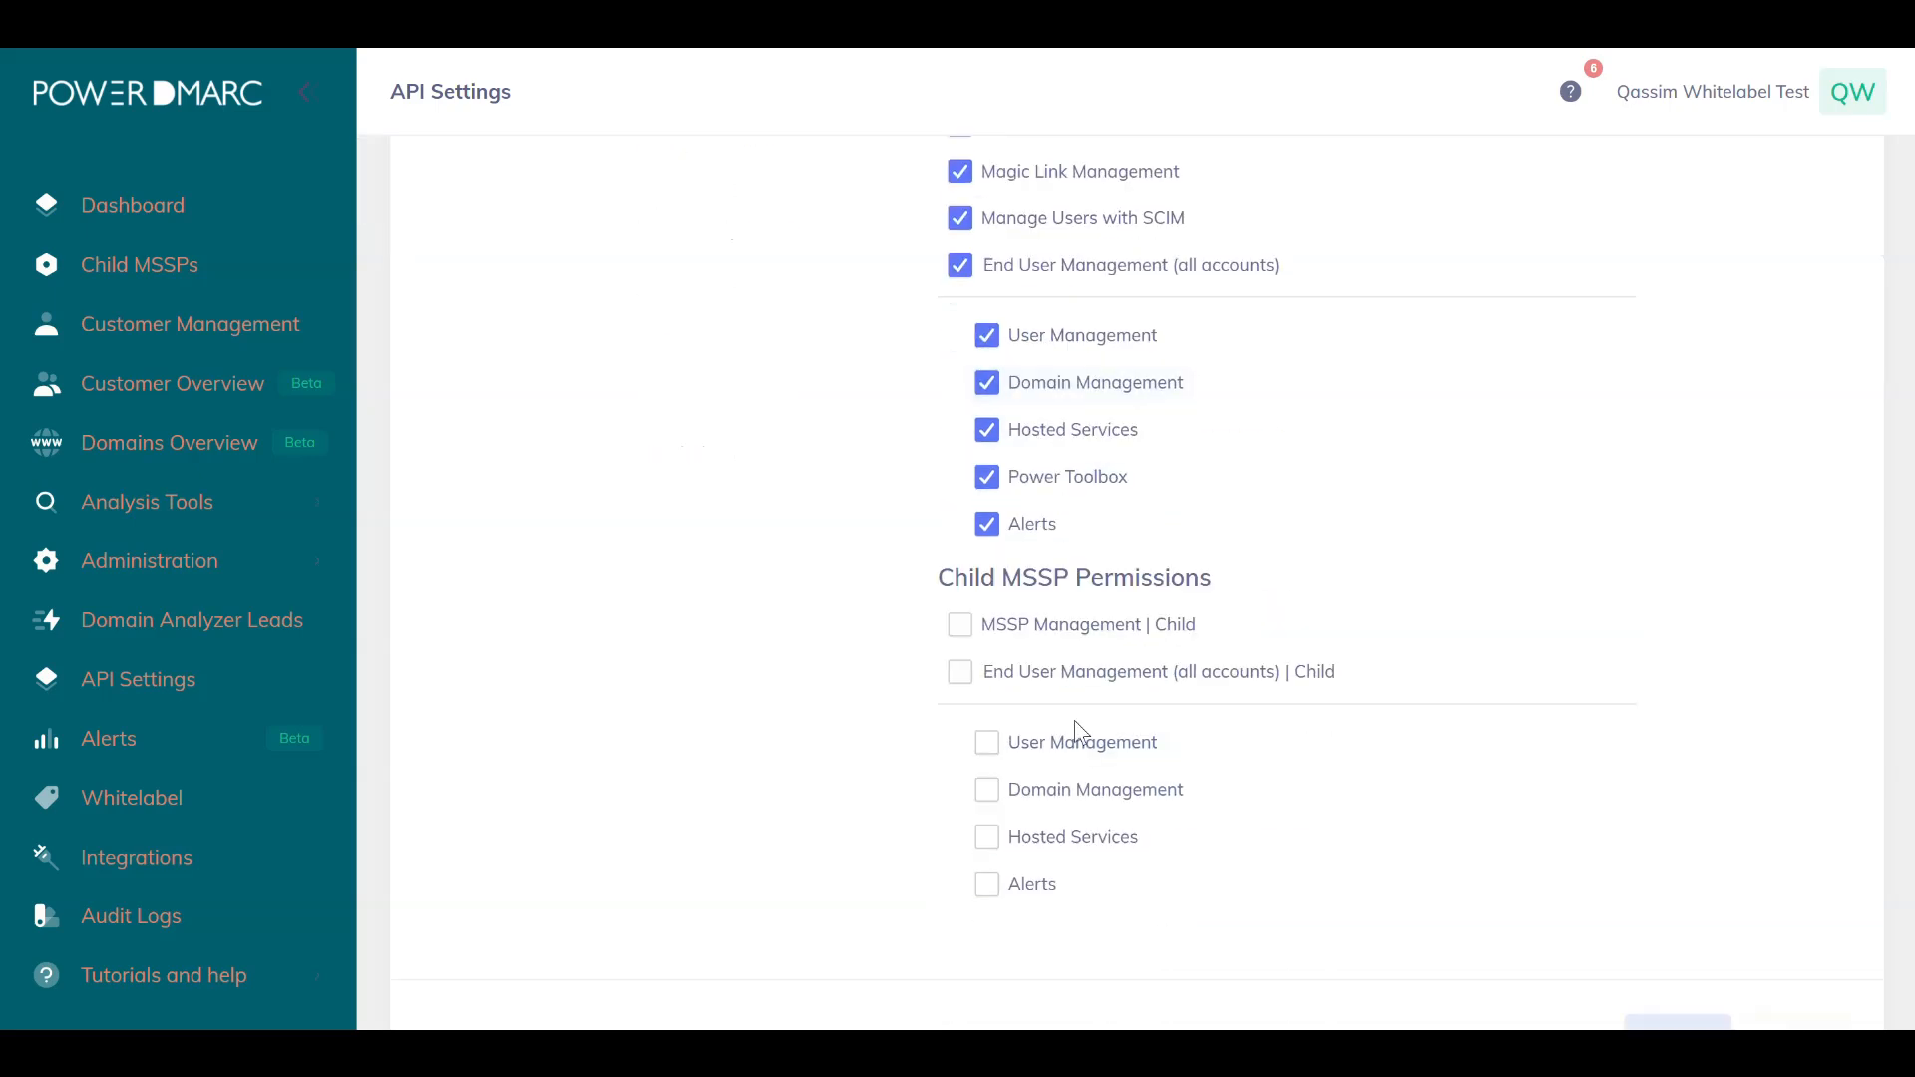
{"action": "left_click", "coordinate": [1015, 628]}
{"action": "left_click", "coordinate": [1021, 671]}
{"action": "scroll", "coordinate": [1326, 715], "scroll_direction": "down", "scroll_amount": 2}
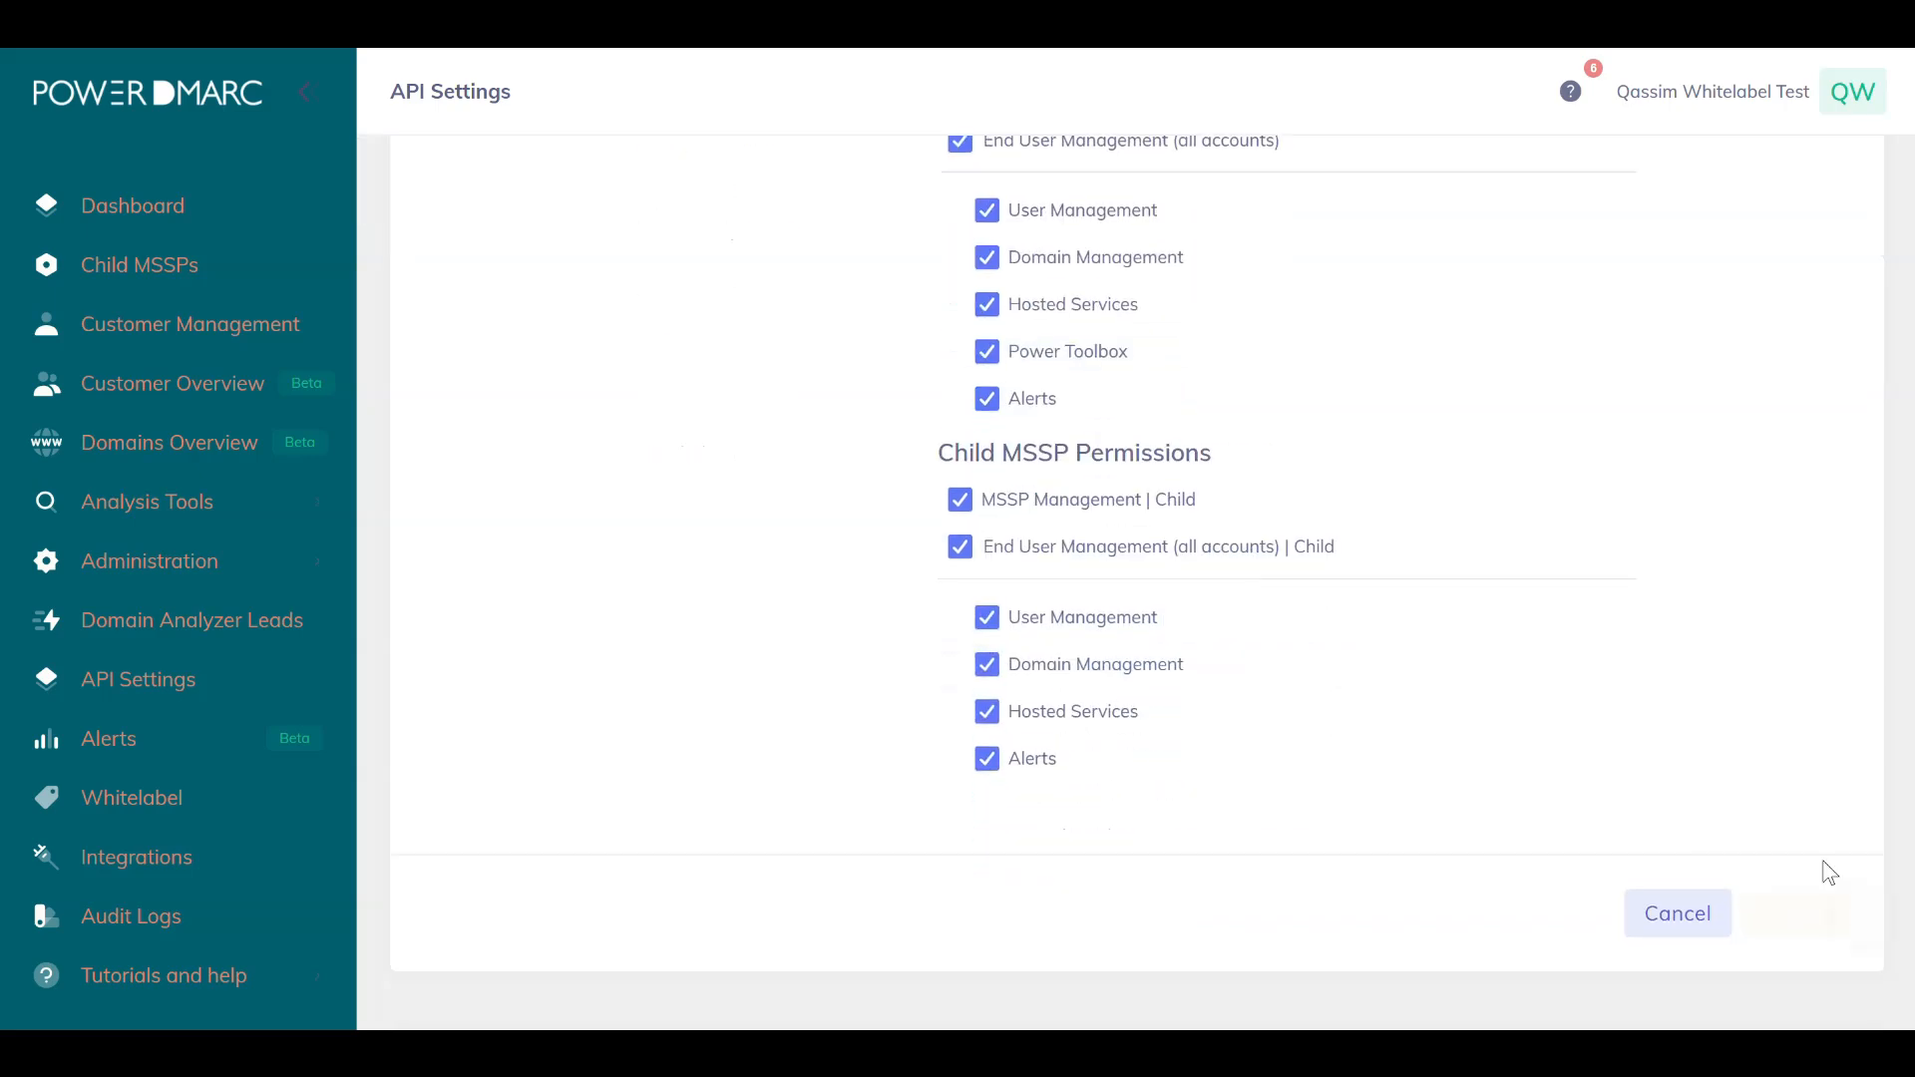
Save the new token and copy its value.
{"action": "left_click", "coordinate": [1795, 909]}
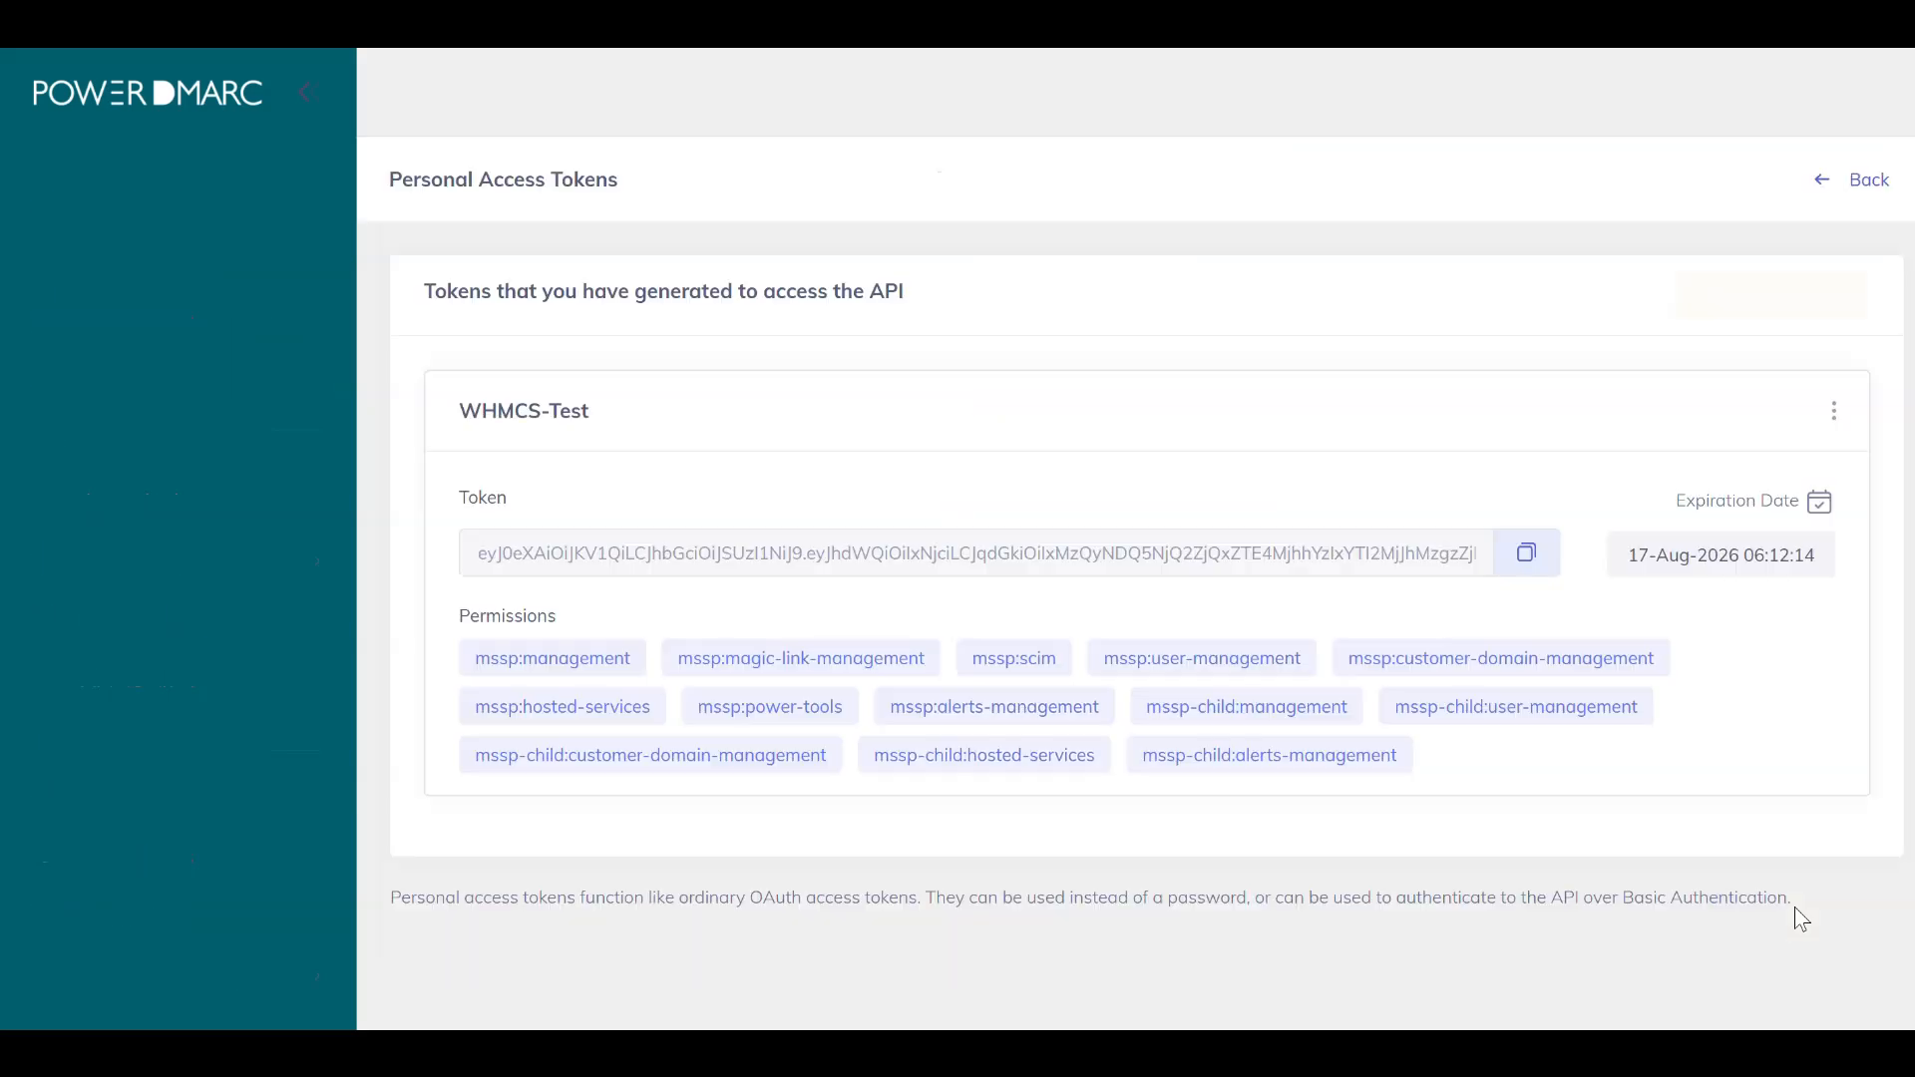
{"action": "left_click", "coordinate": [1513, 564]}
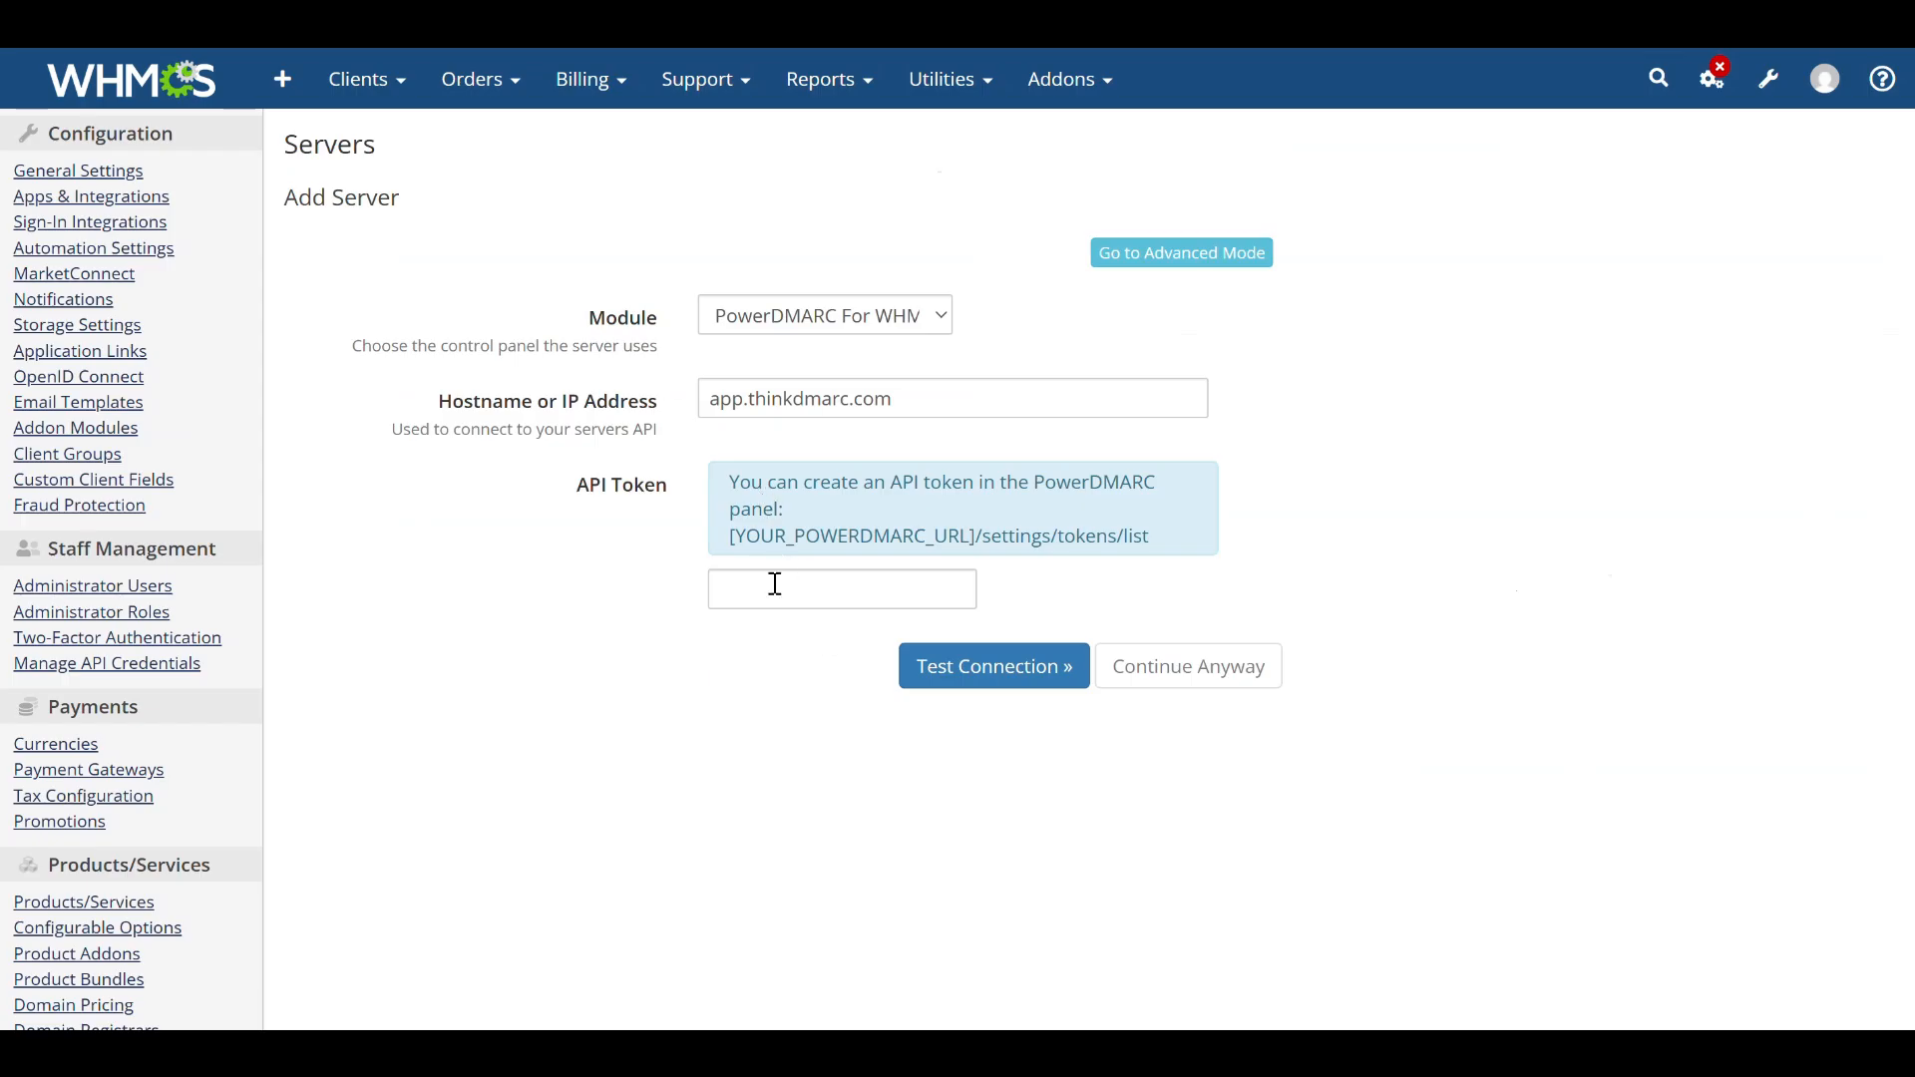
Back in WHMCS, paste the API token into the server form and test the connection.
{"action": "left_click", "coordinate": [776, 587]}
{"action": "key", "text": "ctrl+v"}
{"action": "left_click", "coordinate": [1023, 675]}
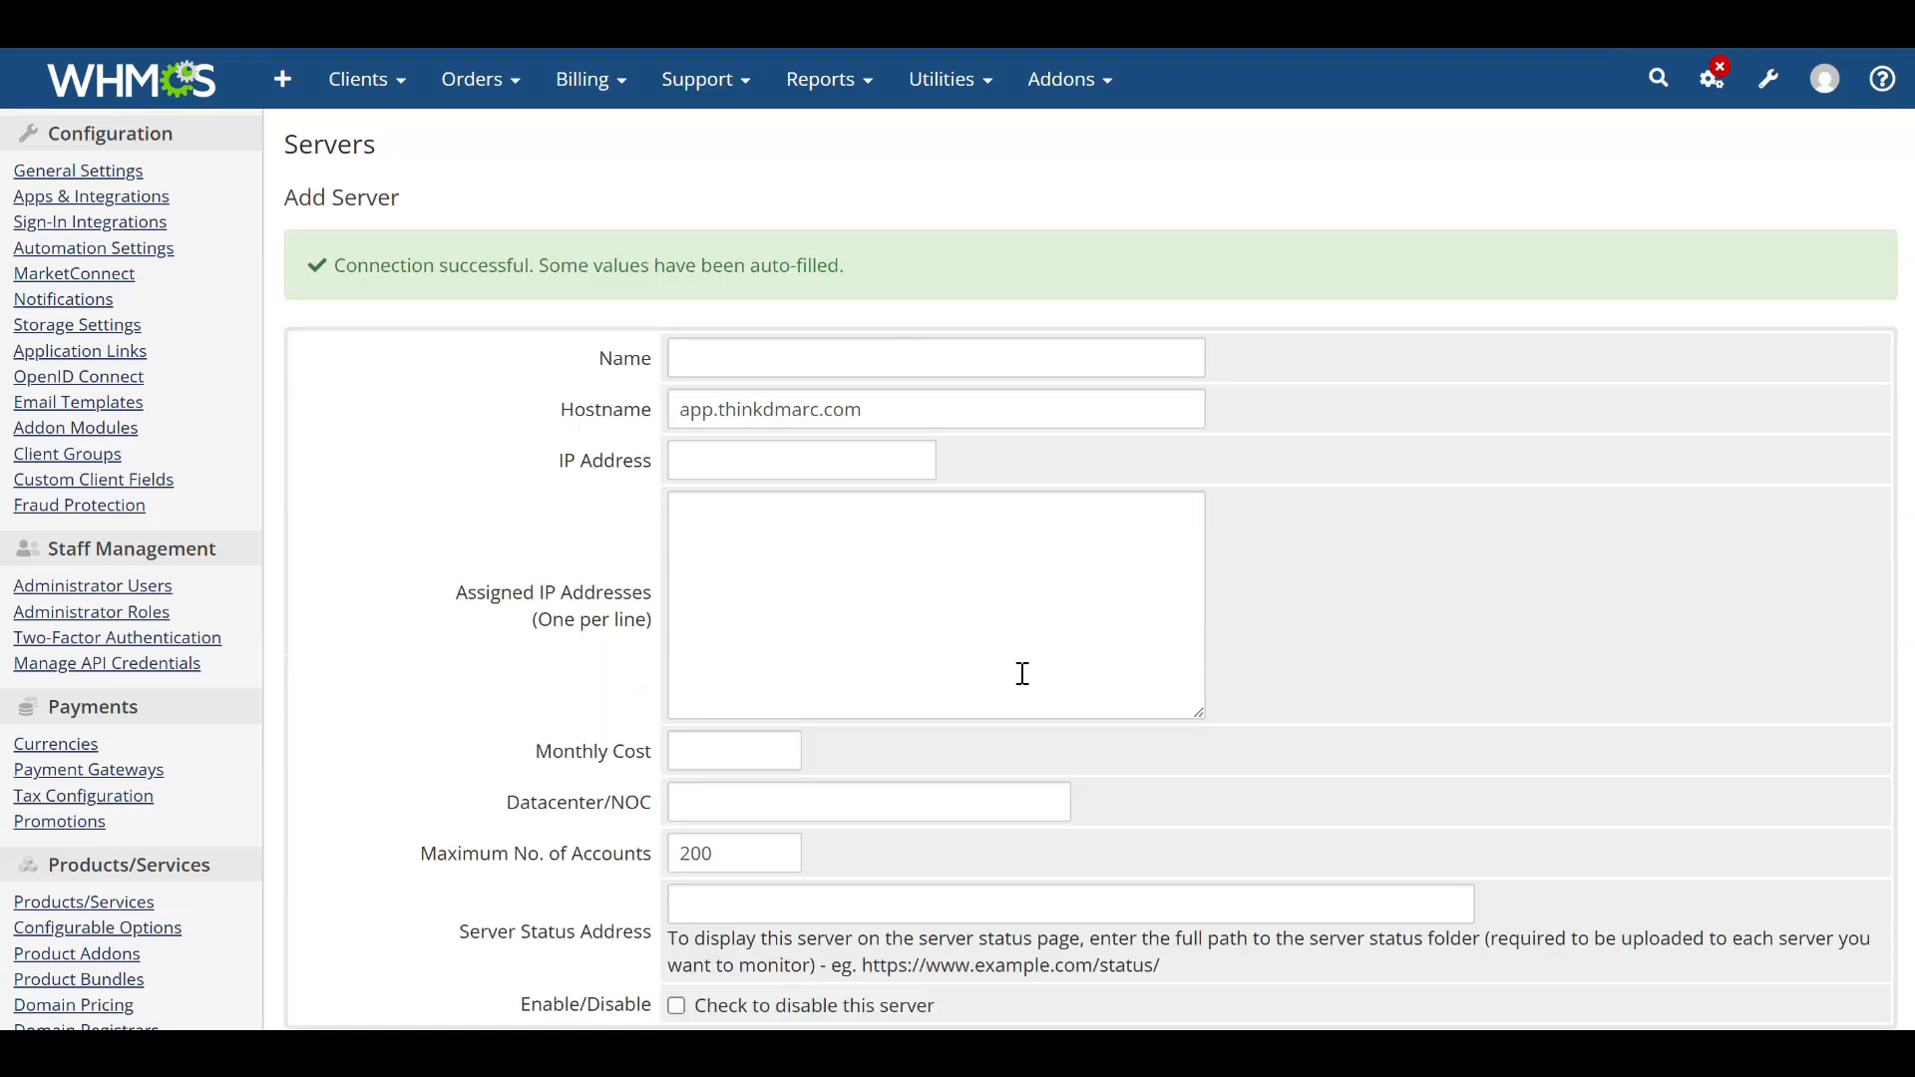
Name the server WHMCS Test, save it and dismiss the browser's save-password offer.
{"action": "scroll", "coordinate": [1007, 658], "scroll_direction": "down", "scroll_amount": 1}
{"action": "left_click", "coordinate": [749, 256]}
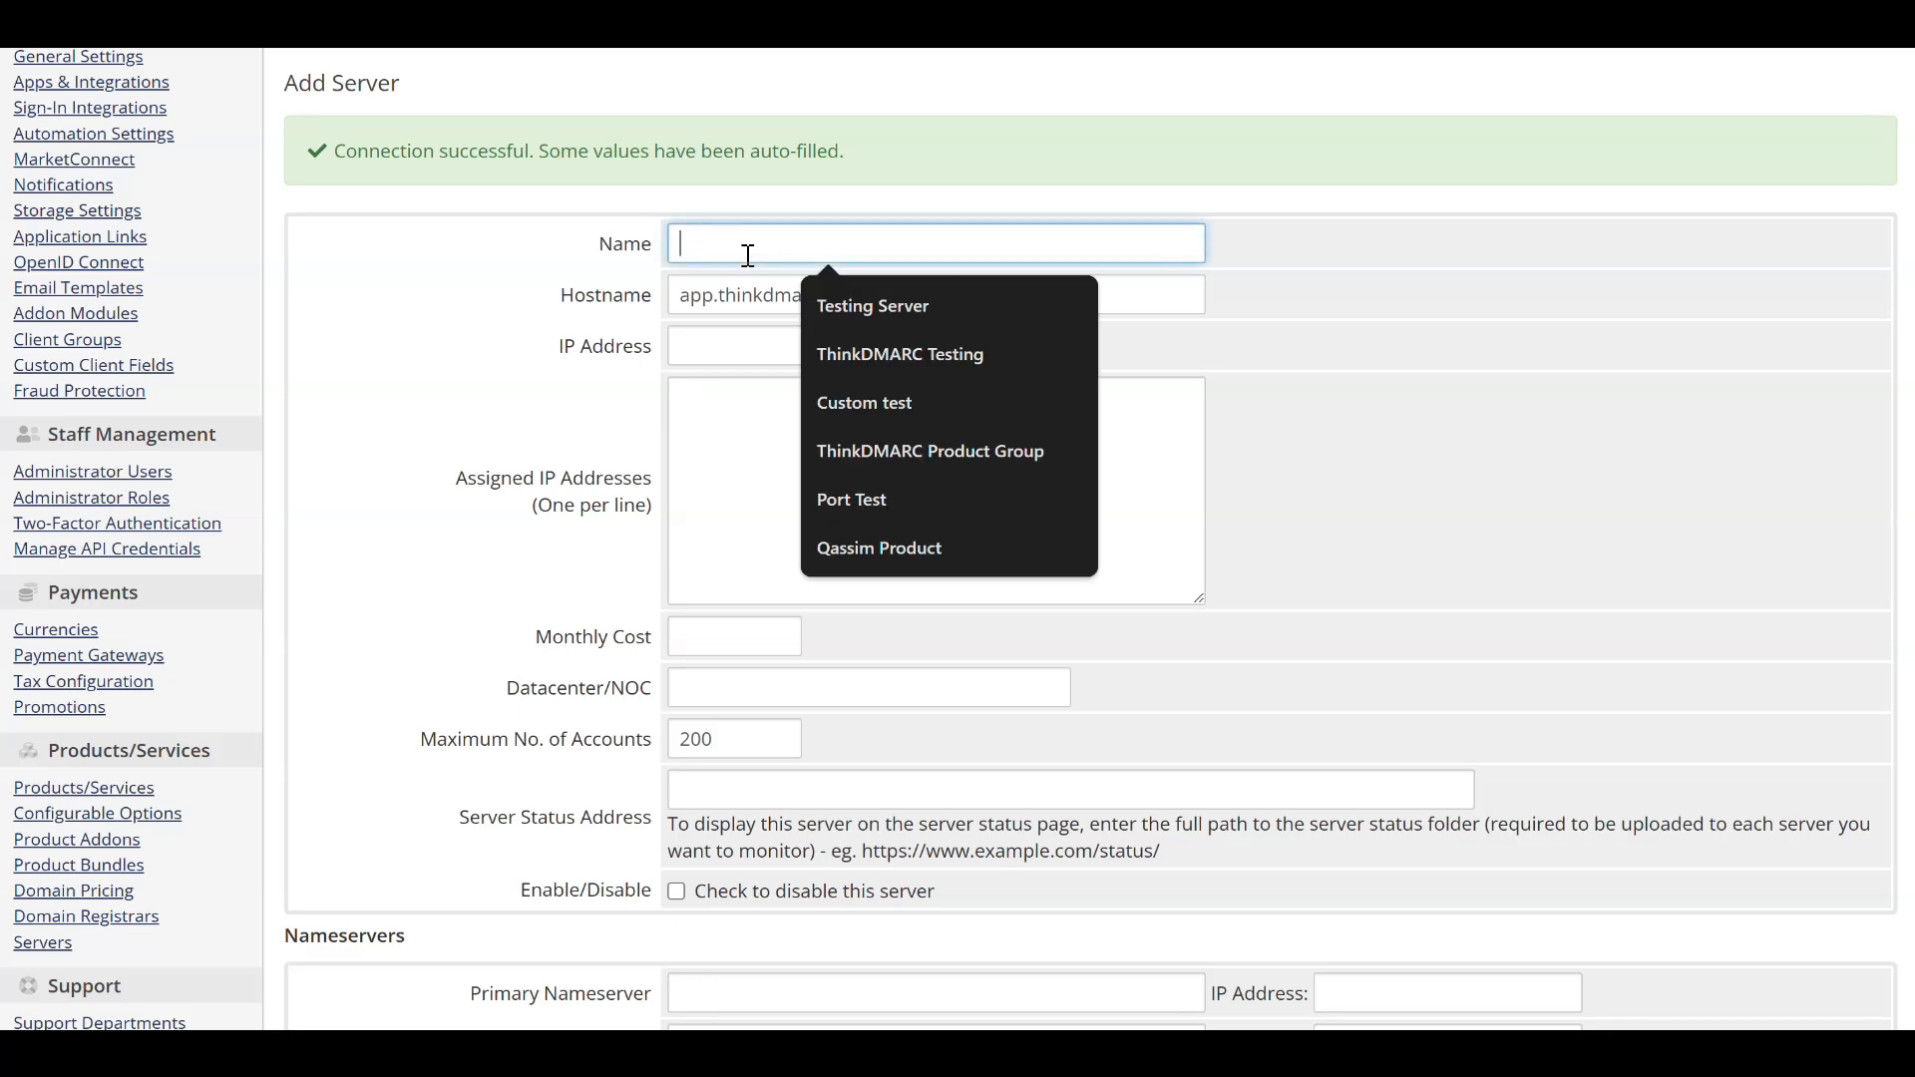
{"action": "type", "text": "WHMCS-Test"}
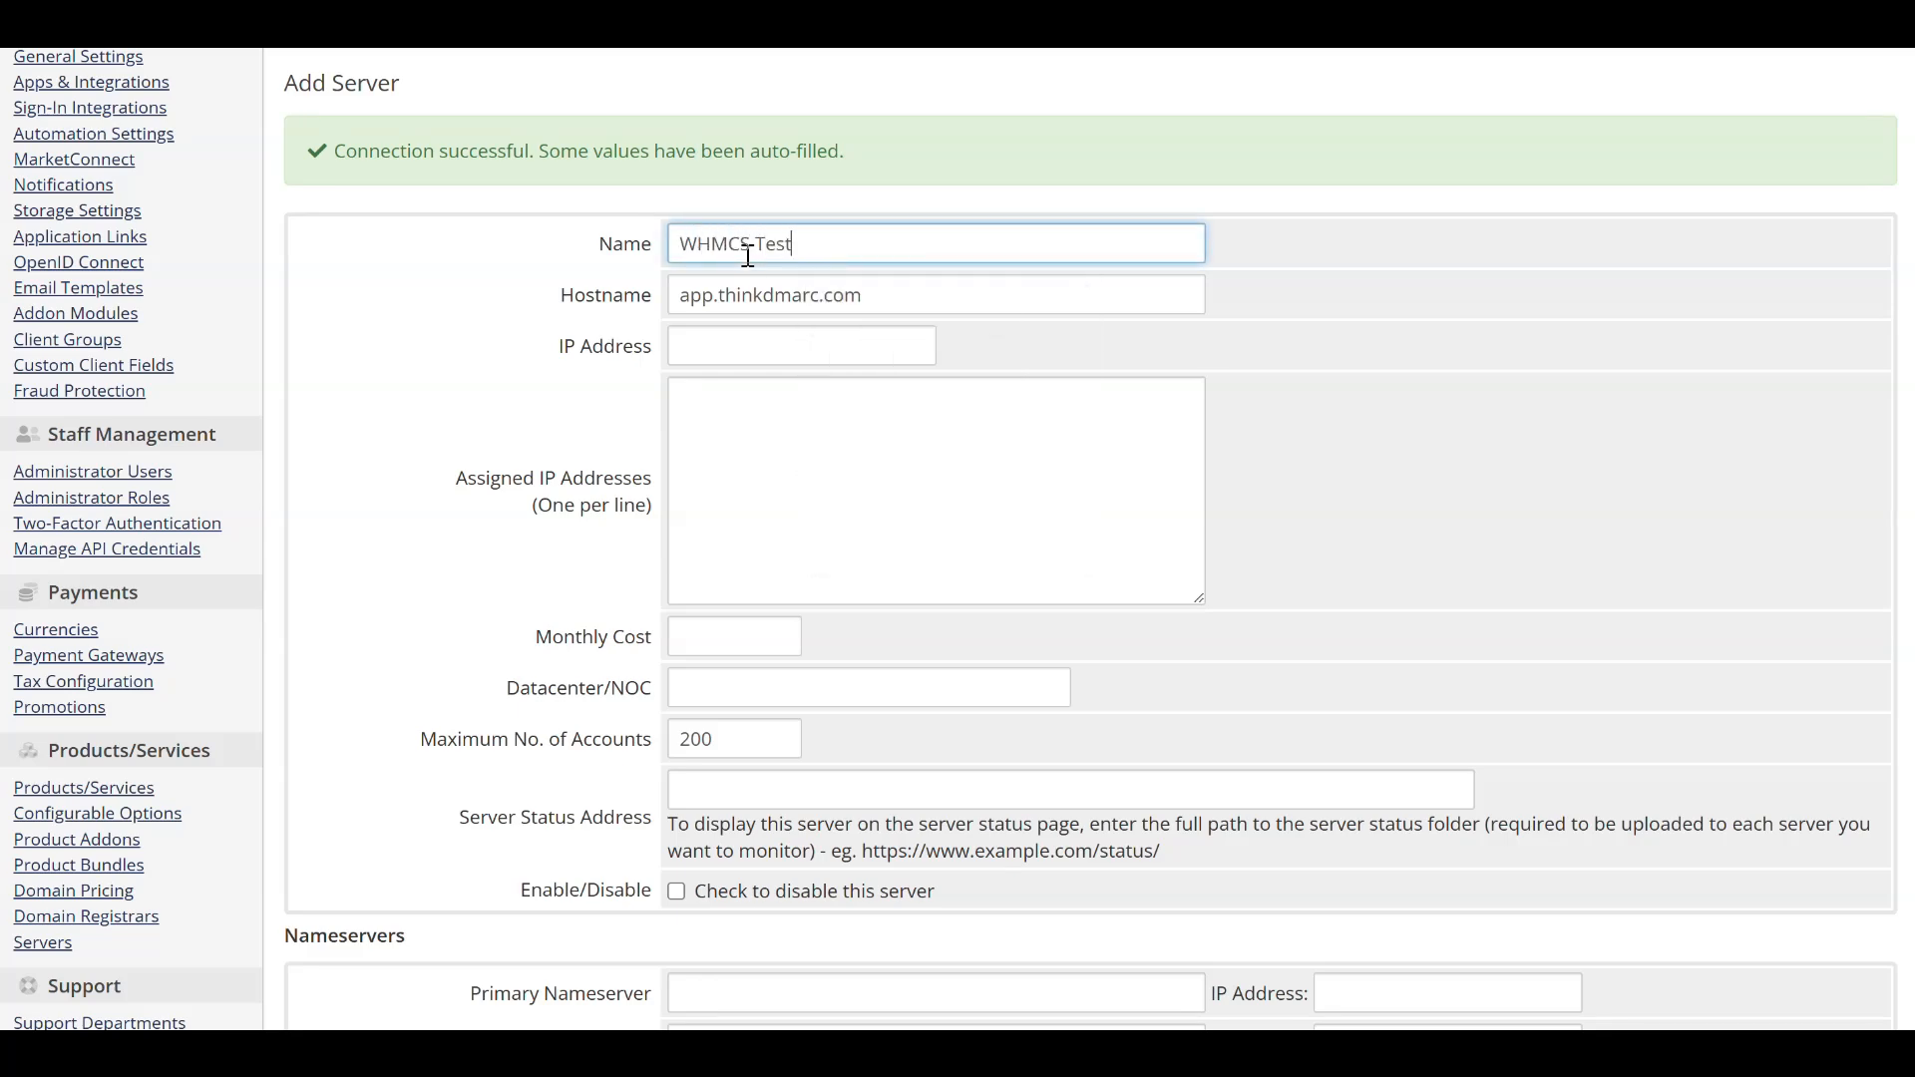
{"action": "scroll", "coordinate": [749, 260], "scroll_direction": "down", "scroll_amount": 6}
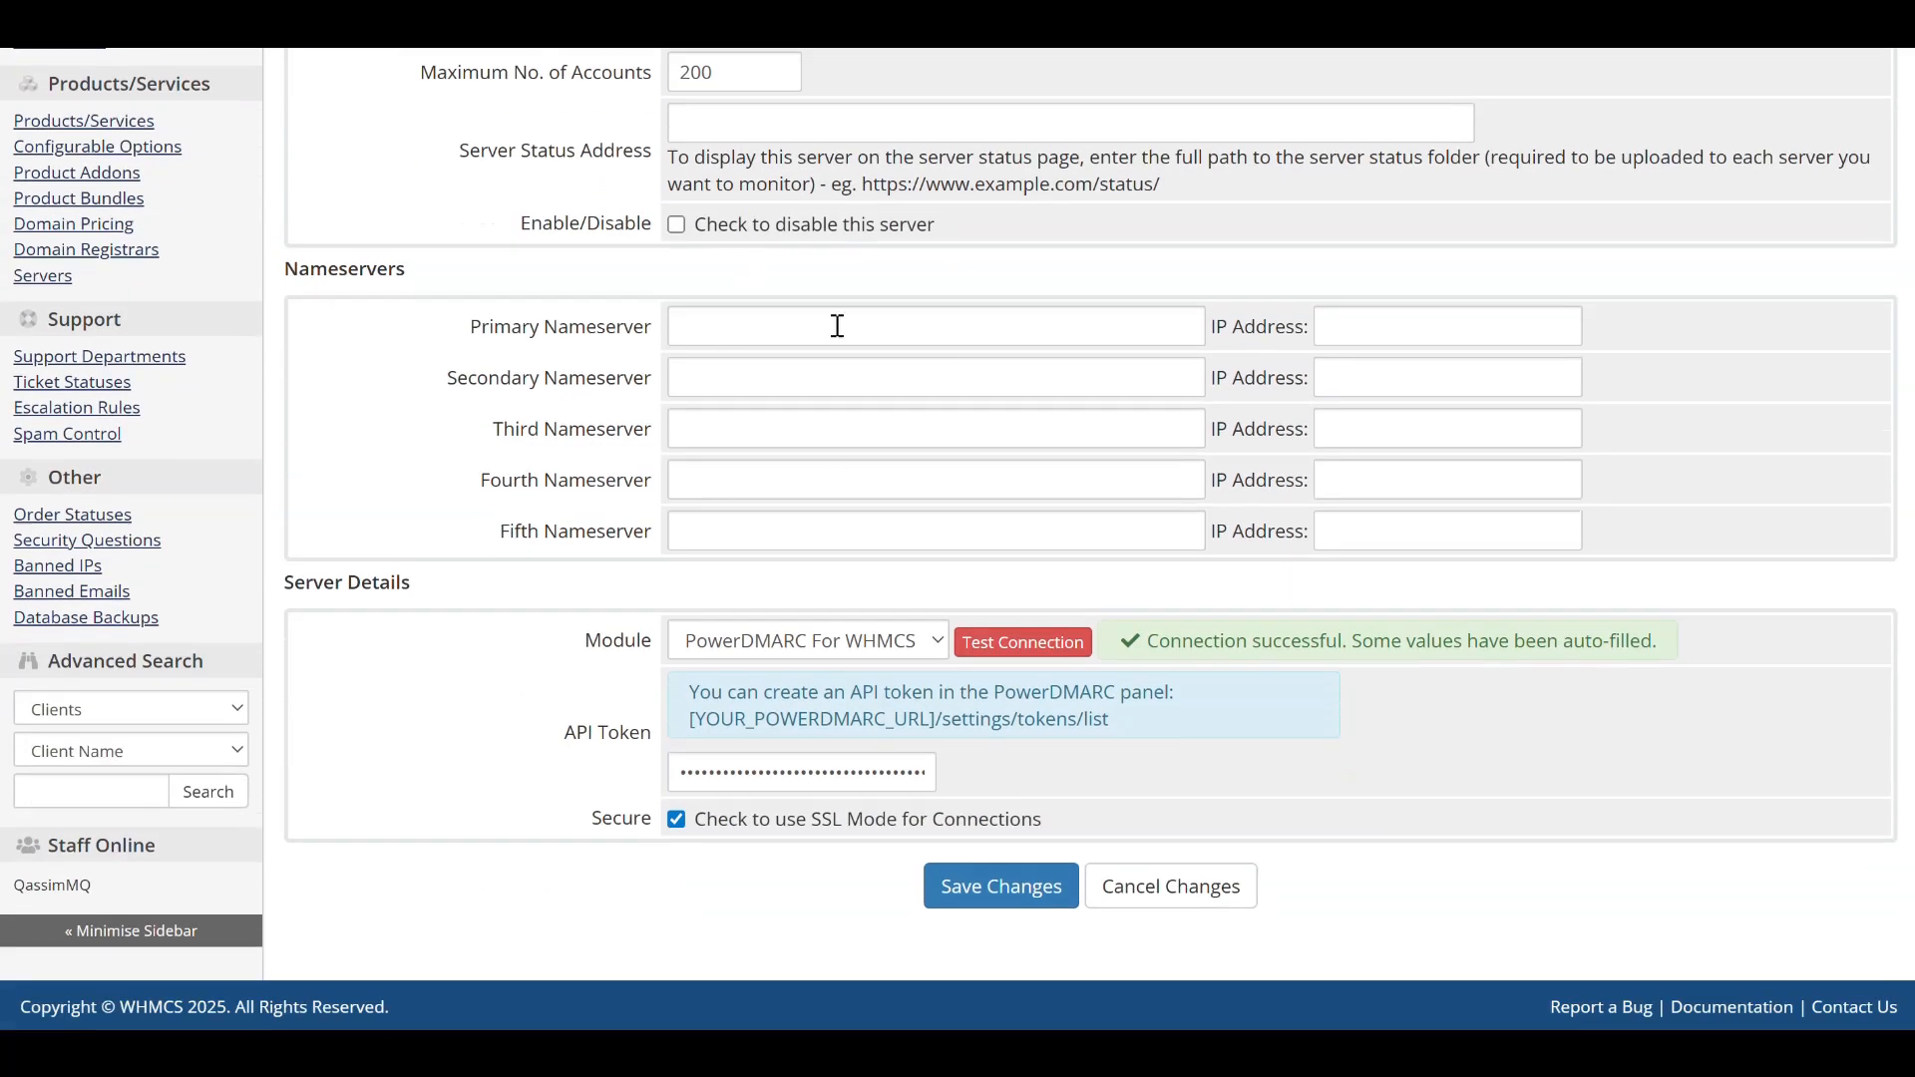
{"action": "left_click", "coordinate": [965, 871]}
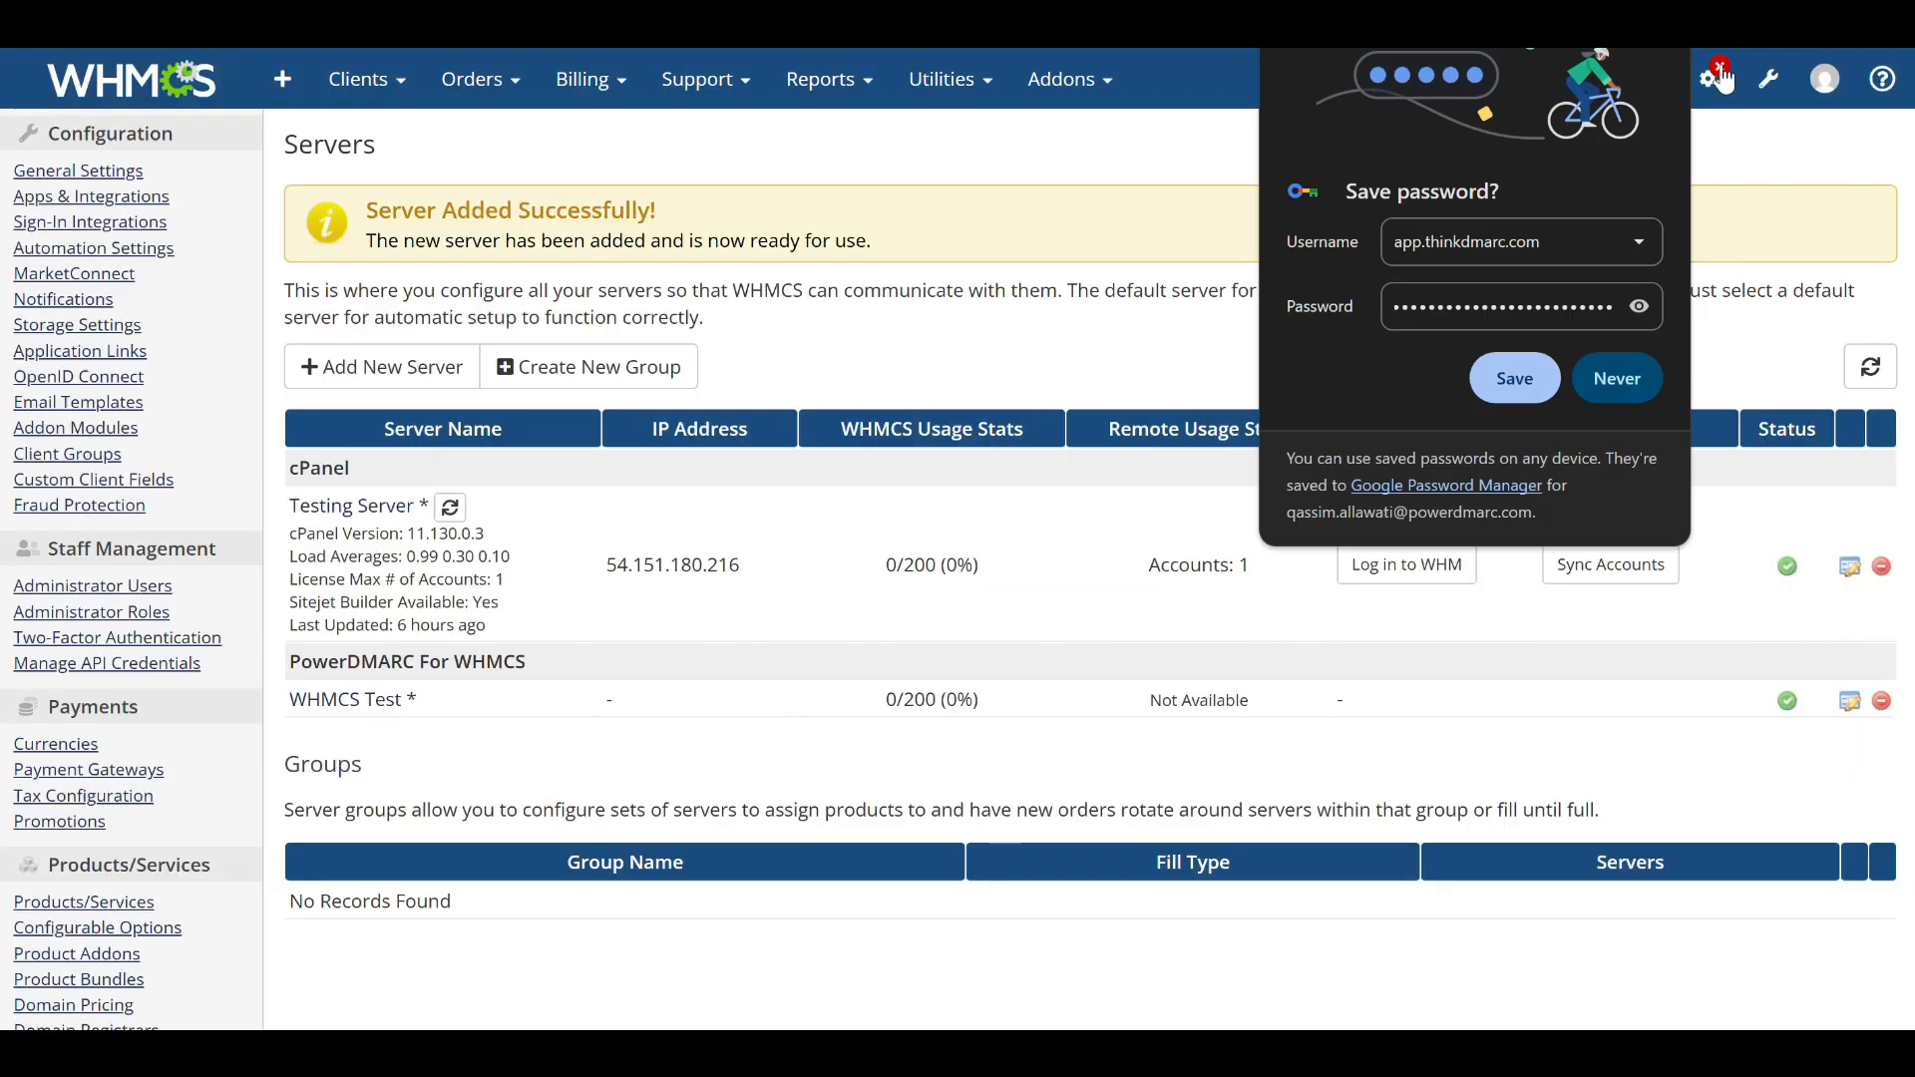
{"action": "left_click", "coordinate": [1656, 34]}
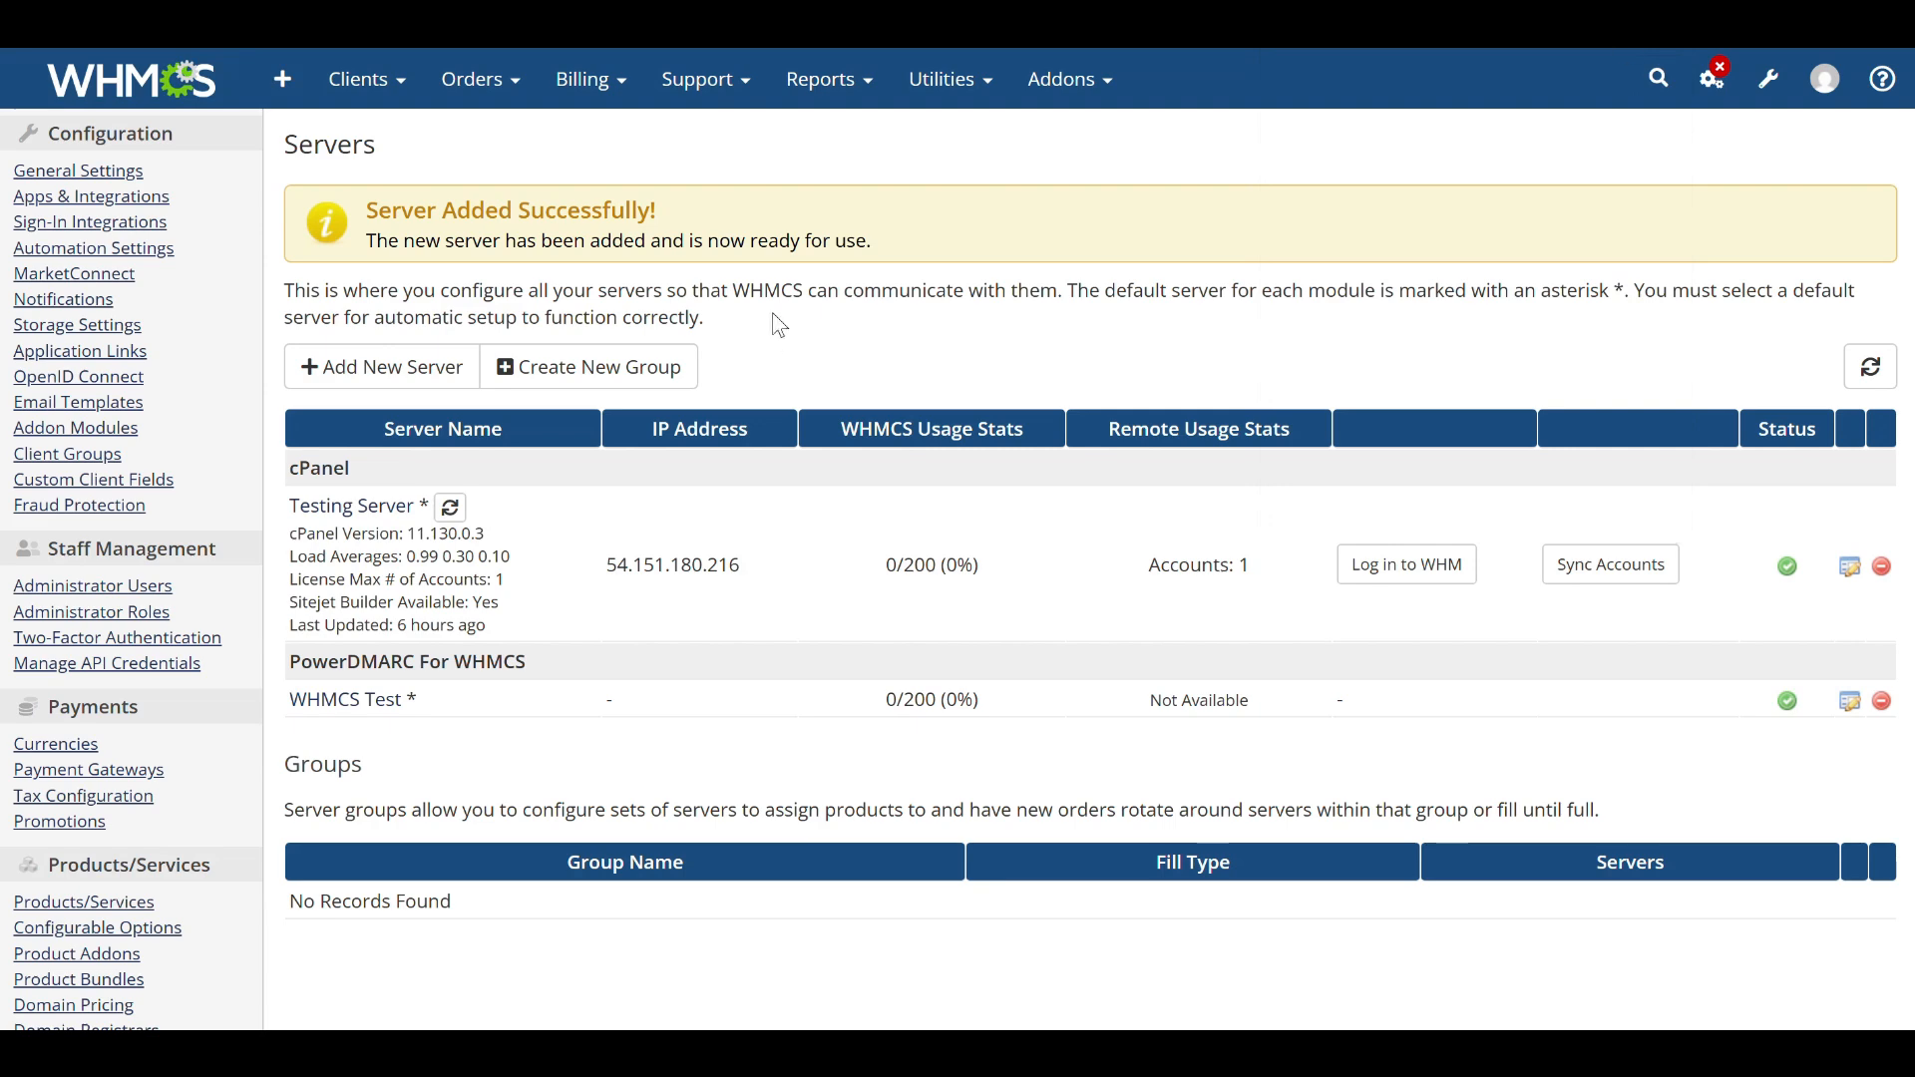
Create a new server group named WHMCS Test.
{"action": "left_click", "coordinate": [659, 369]}
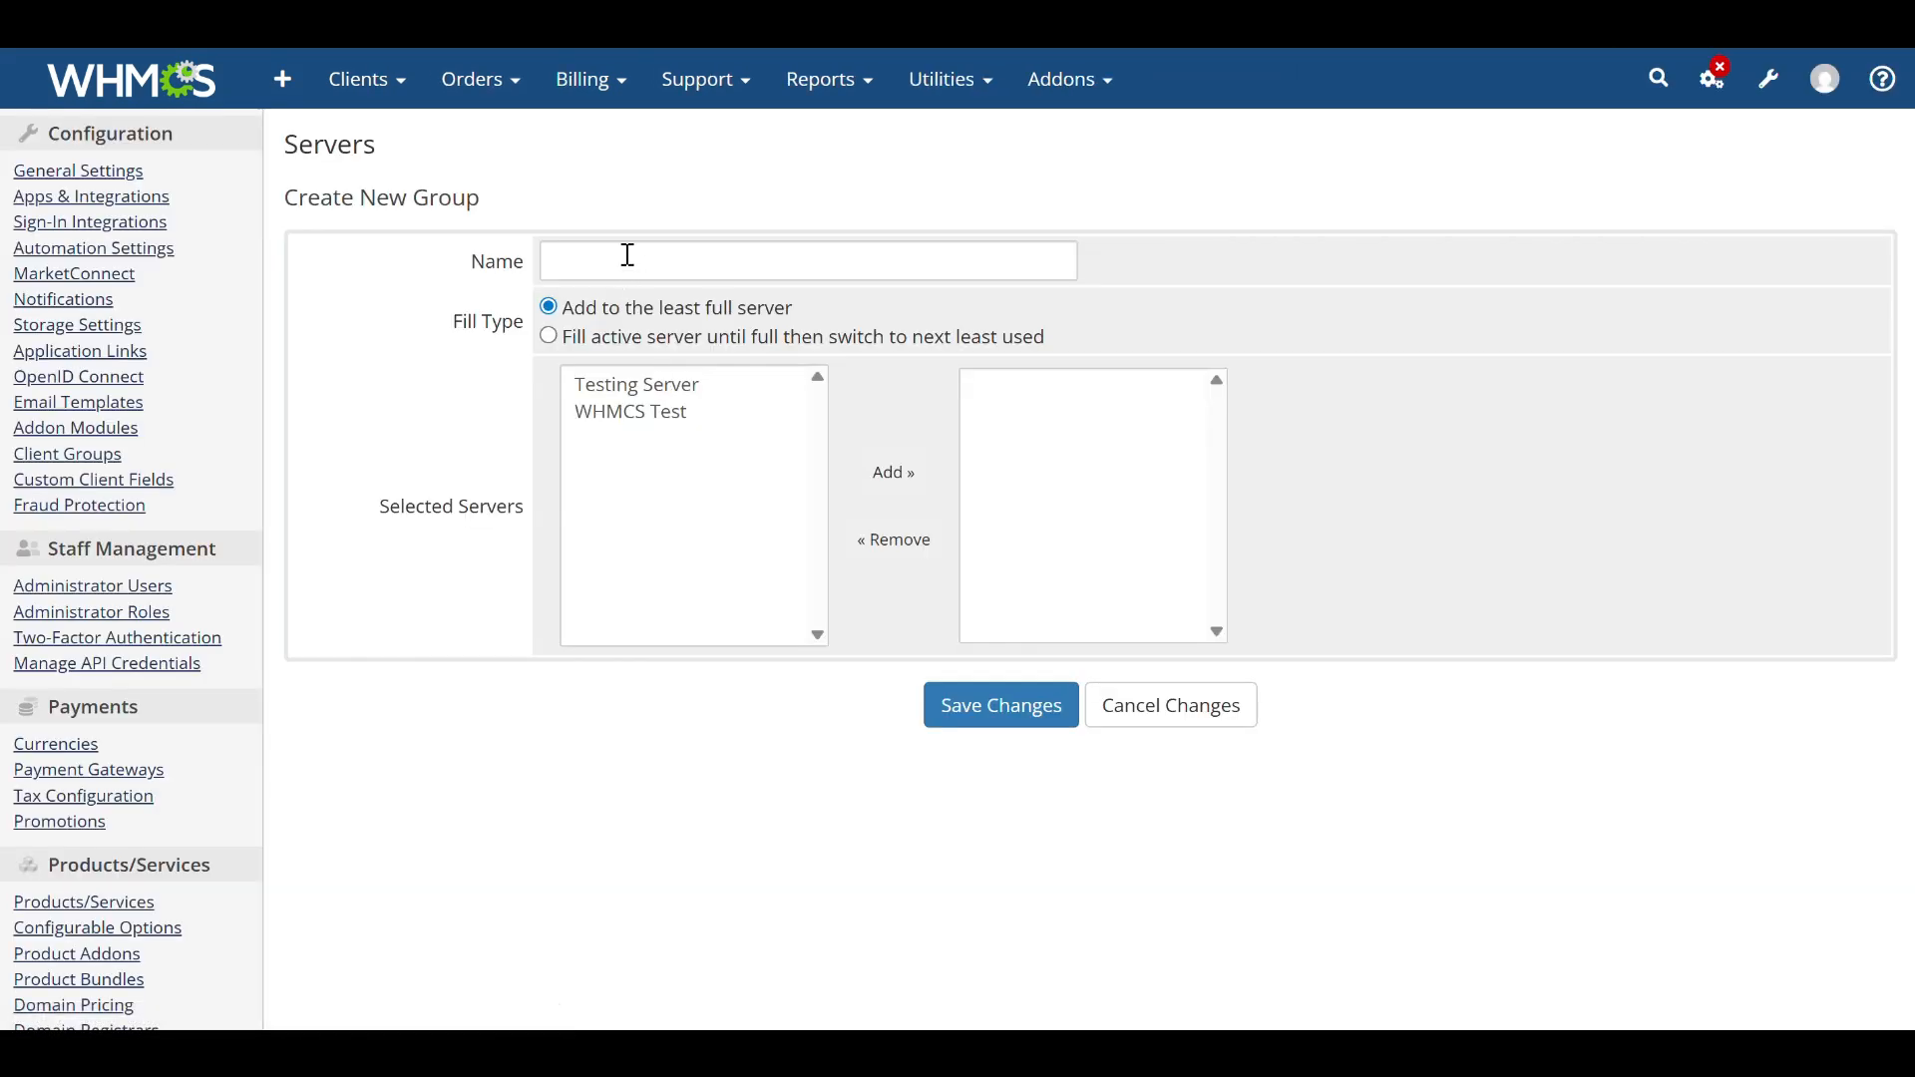
{"action": "left_click", "coordinate": [629, 257]}
{"action": "type", "text": "WHMCS"}
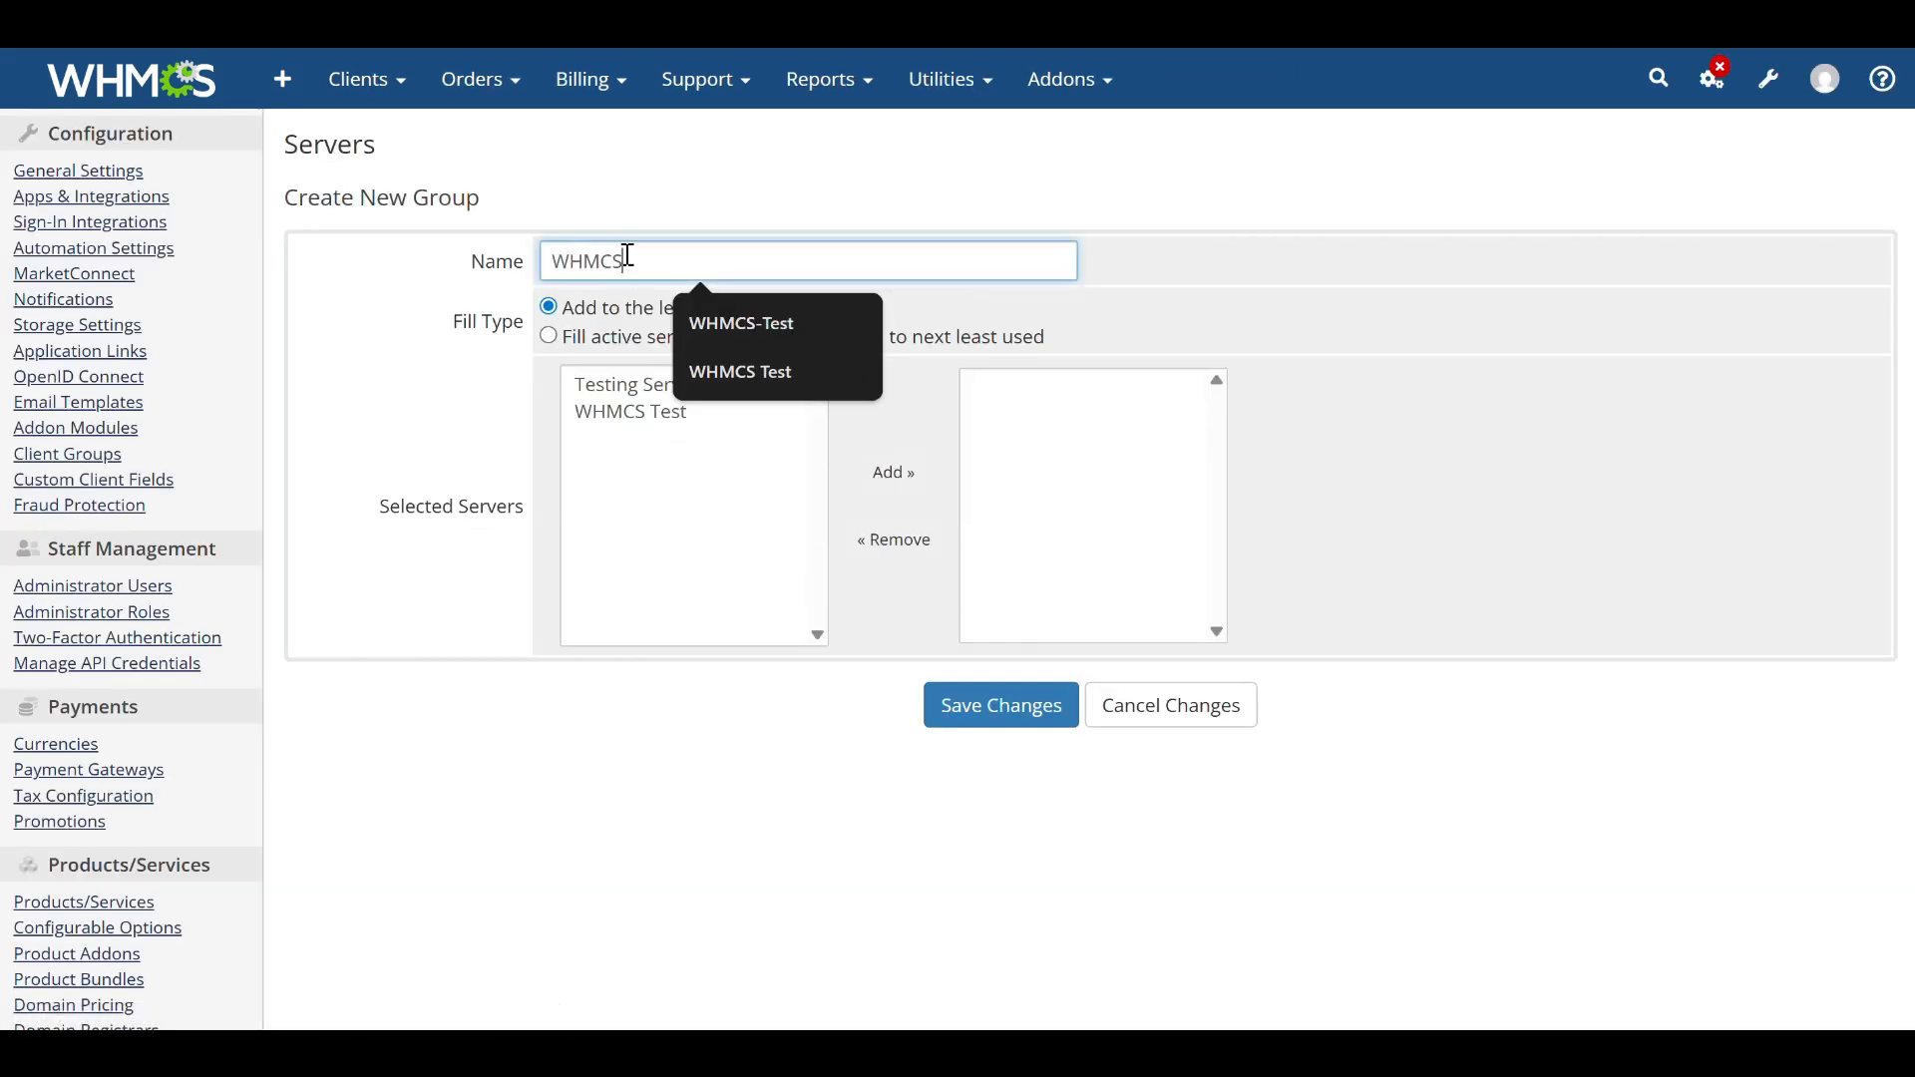
{"action": "type", "text": " Test"}
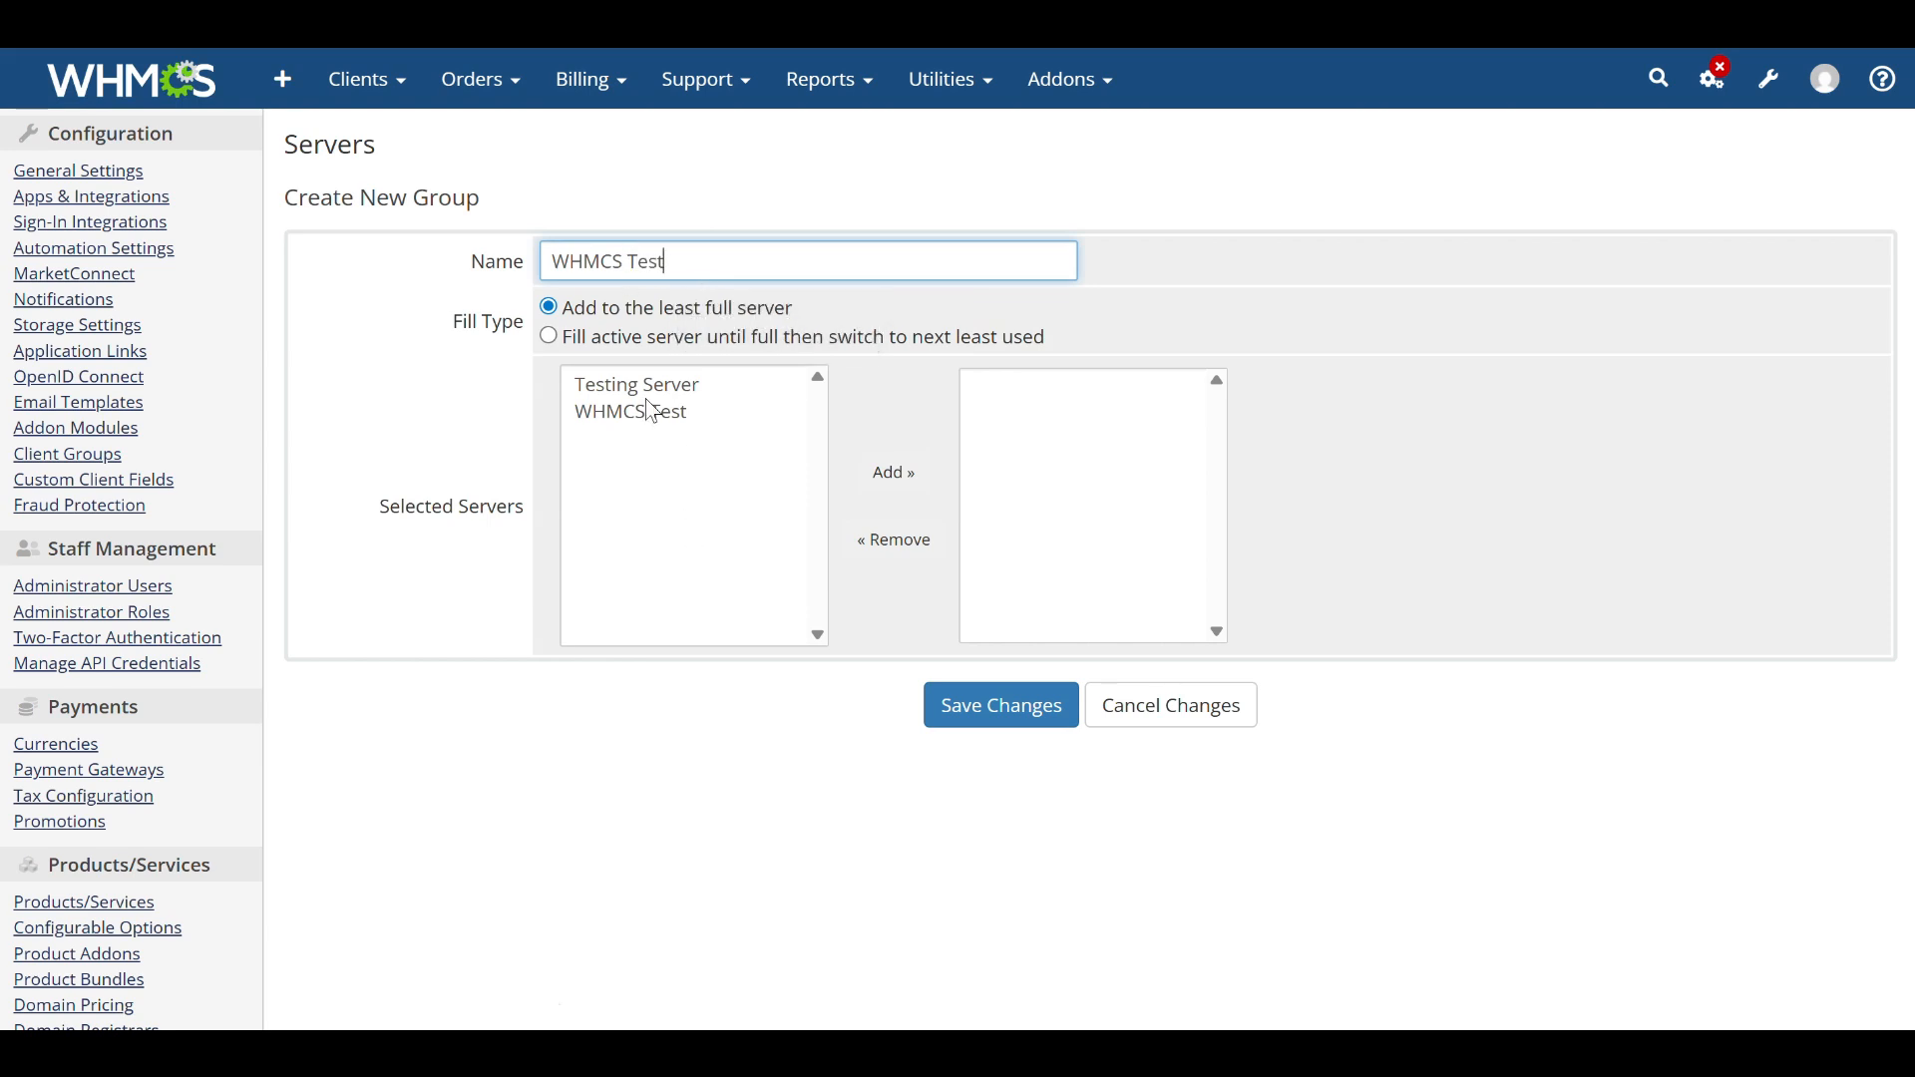
Add the WHMCS Test server to the group and save the group.
{"action": "left_click", "coordinate": [634, 415]}
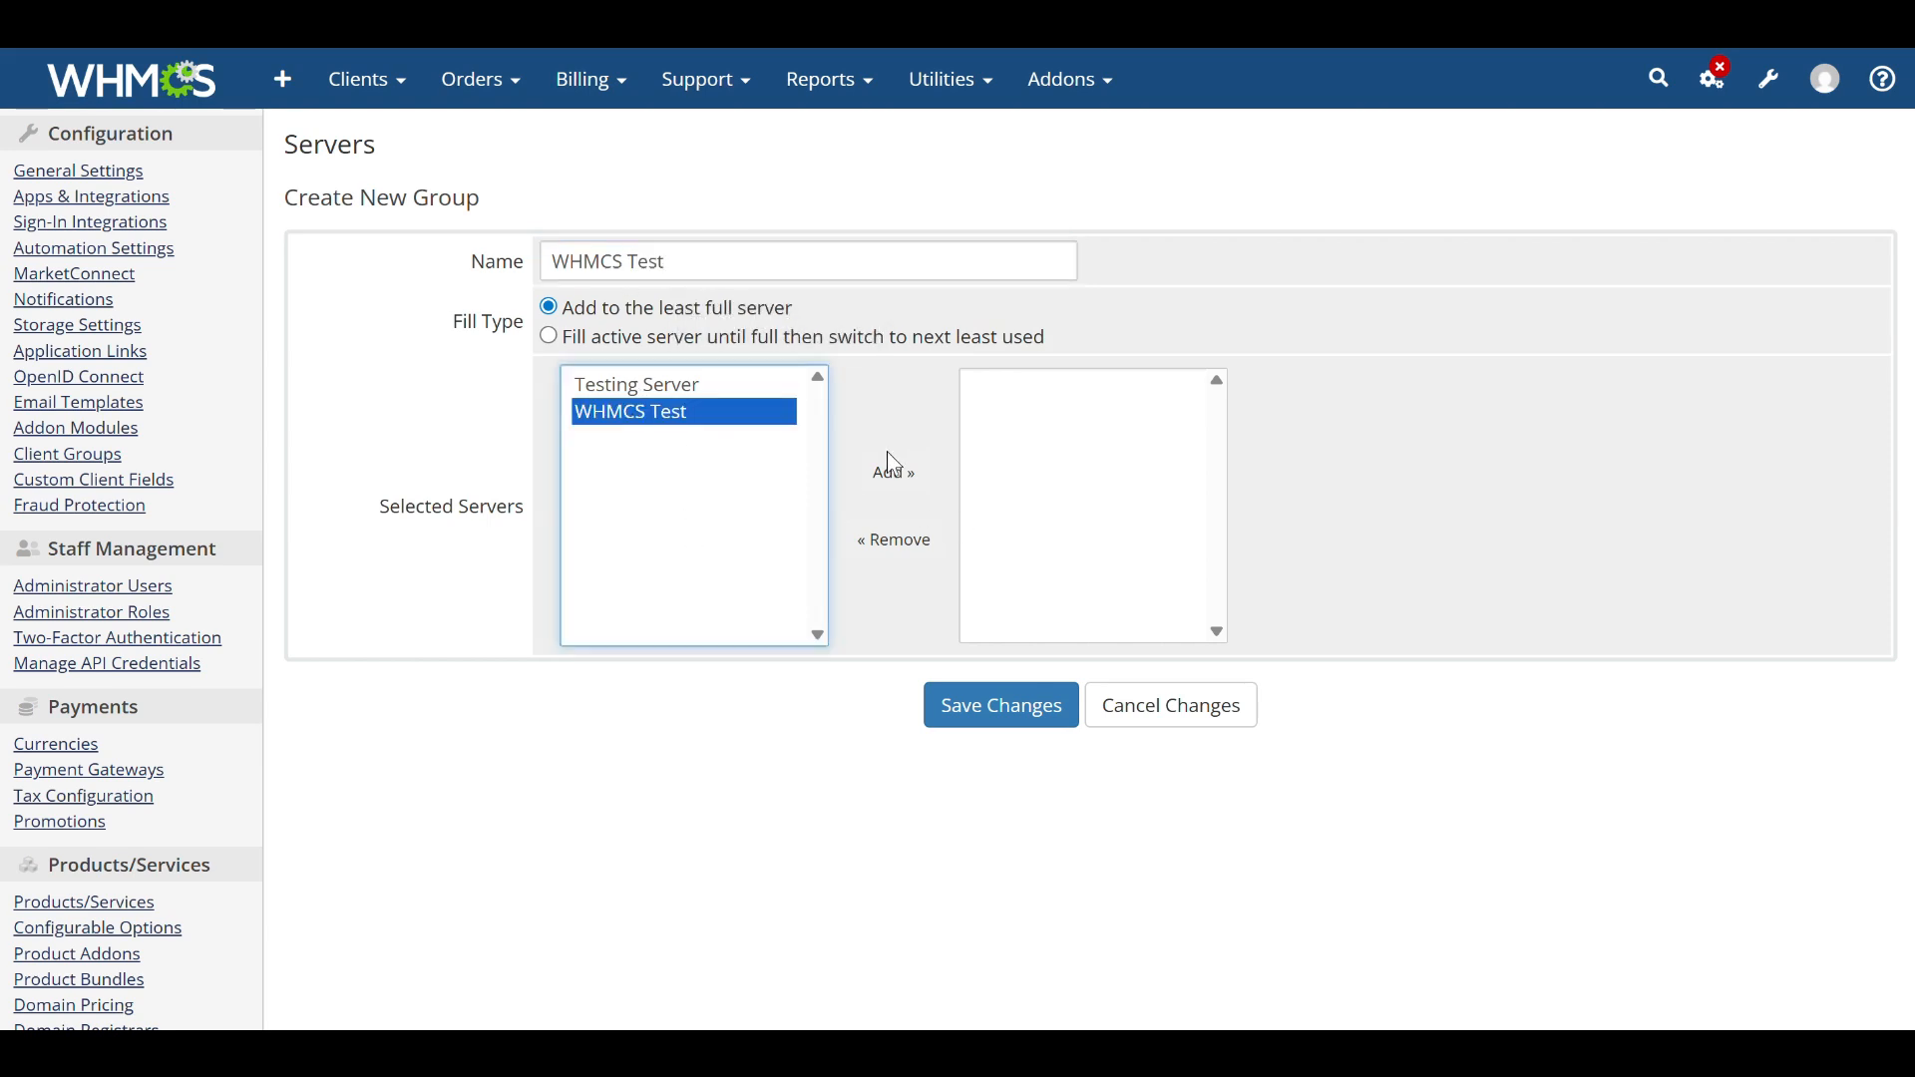
{"action": "left_click", "coordinate": [893, 467]}
{"action": "left_click", "coordinate": [1009, 720]}
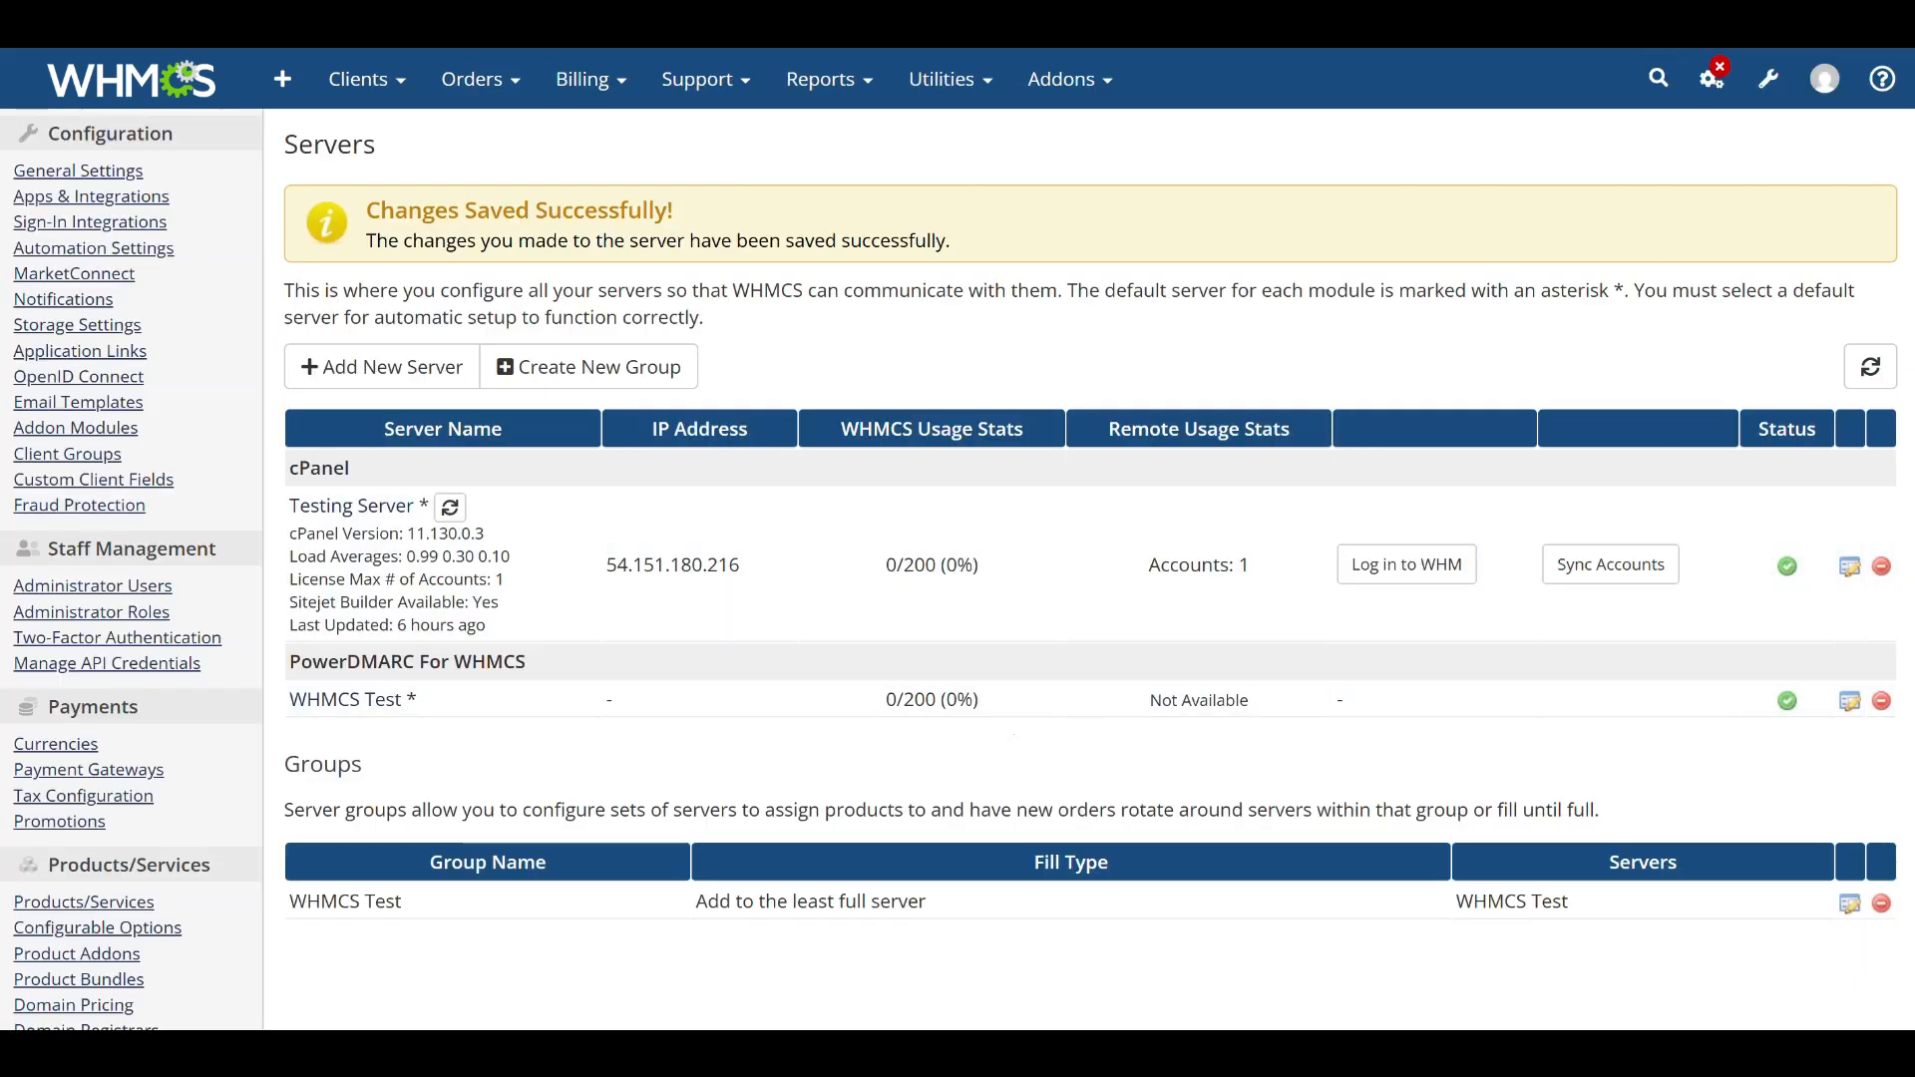
Open the Products/Services configuration from System Settings and confirm the admin password with the browser's saved credential.
{"action": "left_click", "coordinate": [1765, 80]}
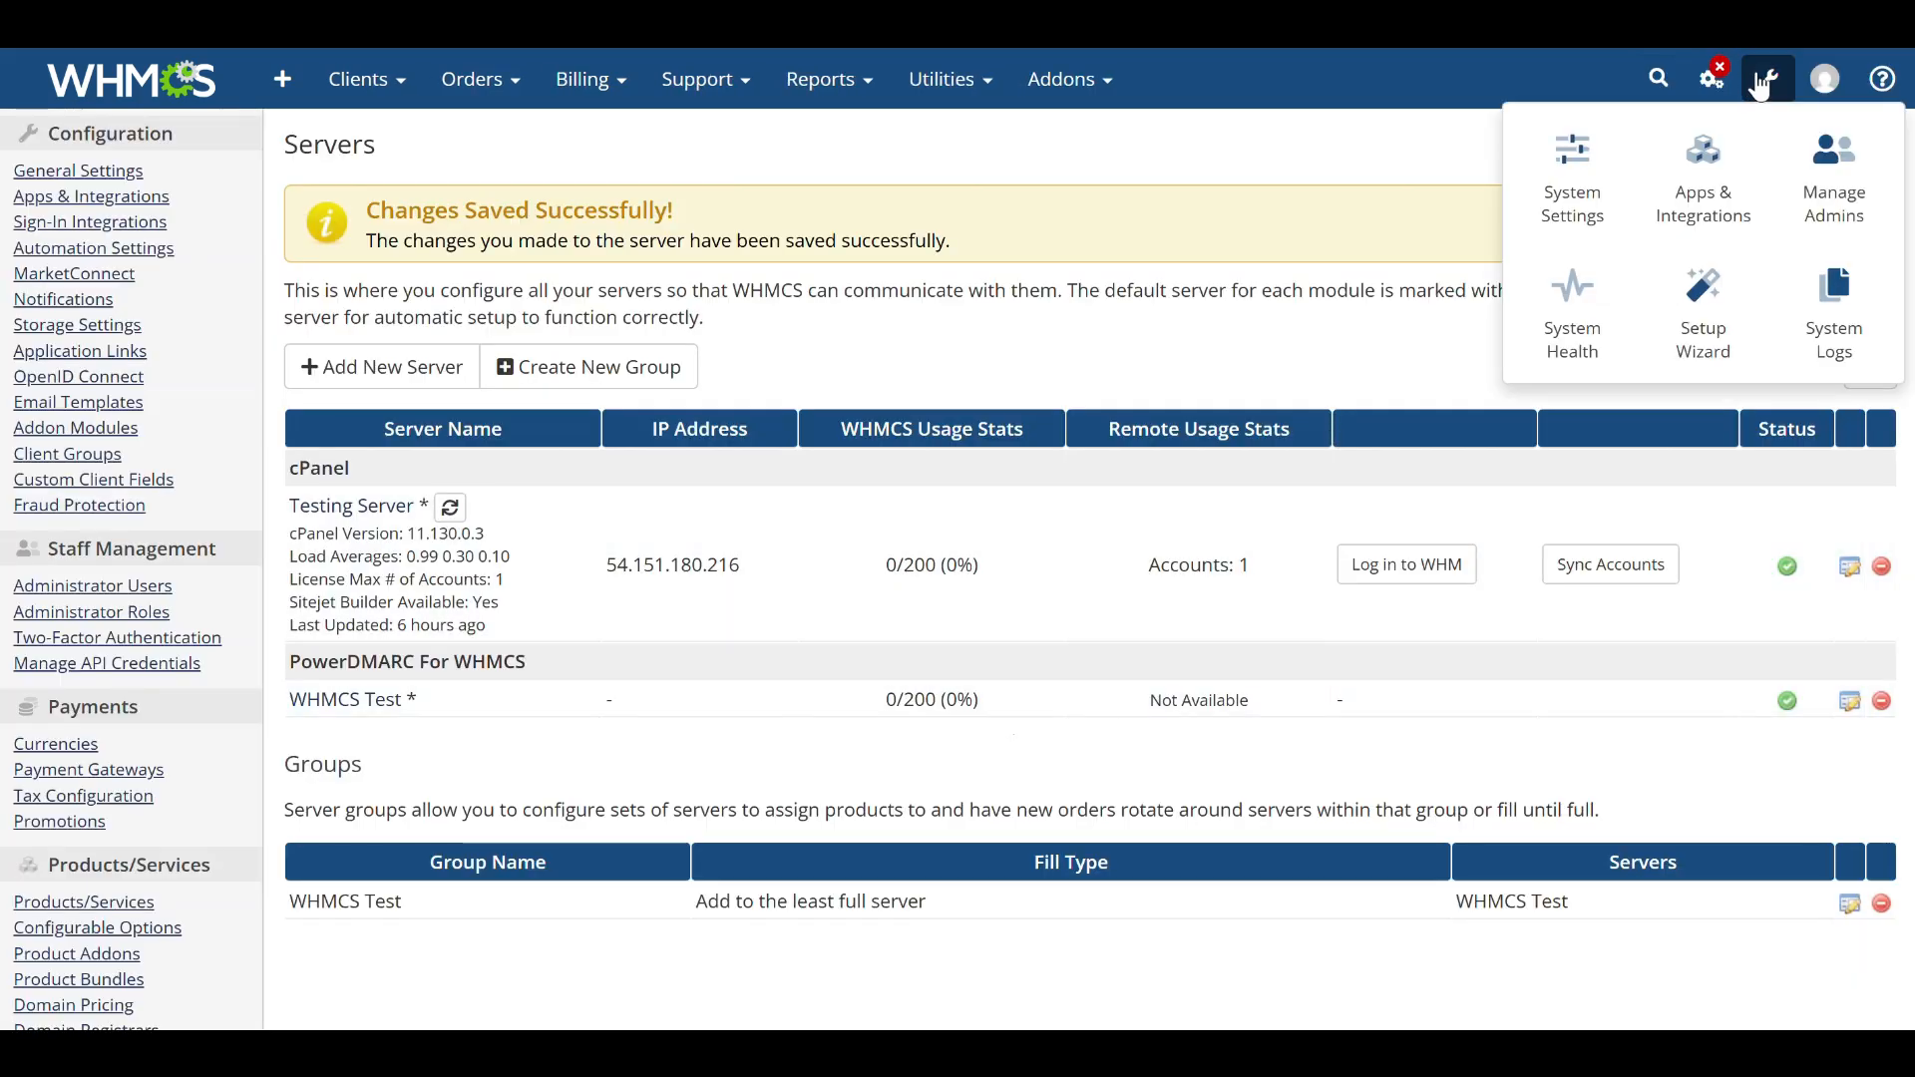
{"action": "left_click", "coordinate": [1572, 191]}
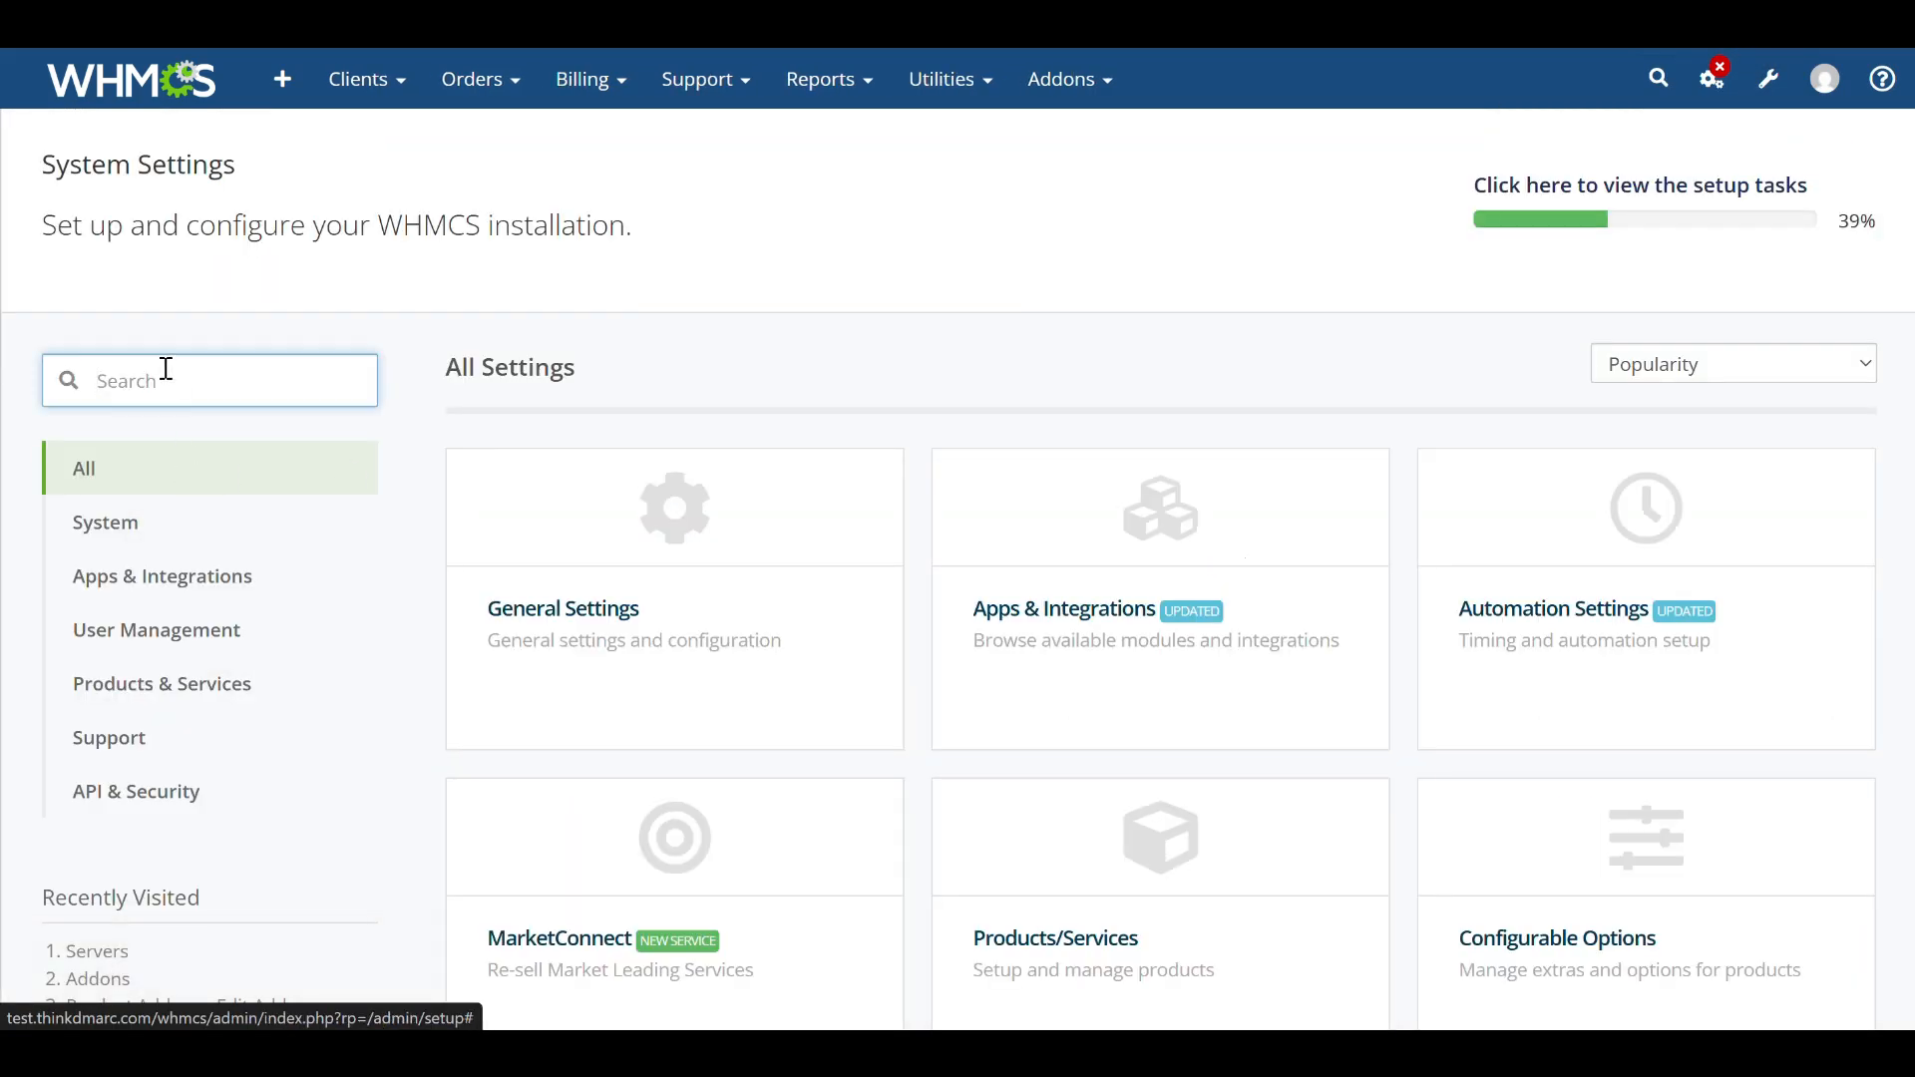
{"action": "type", "text": "produc"}
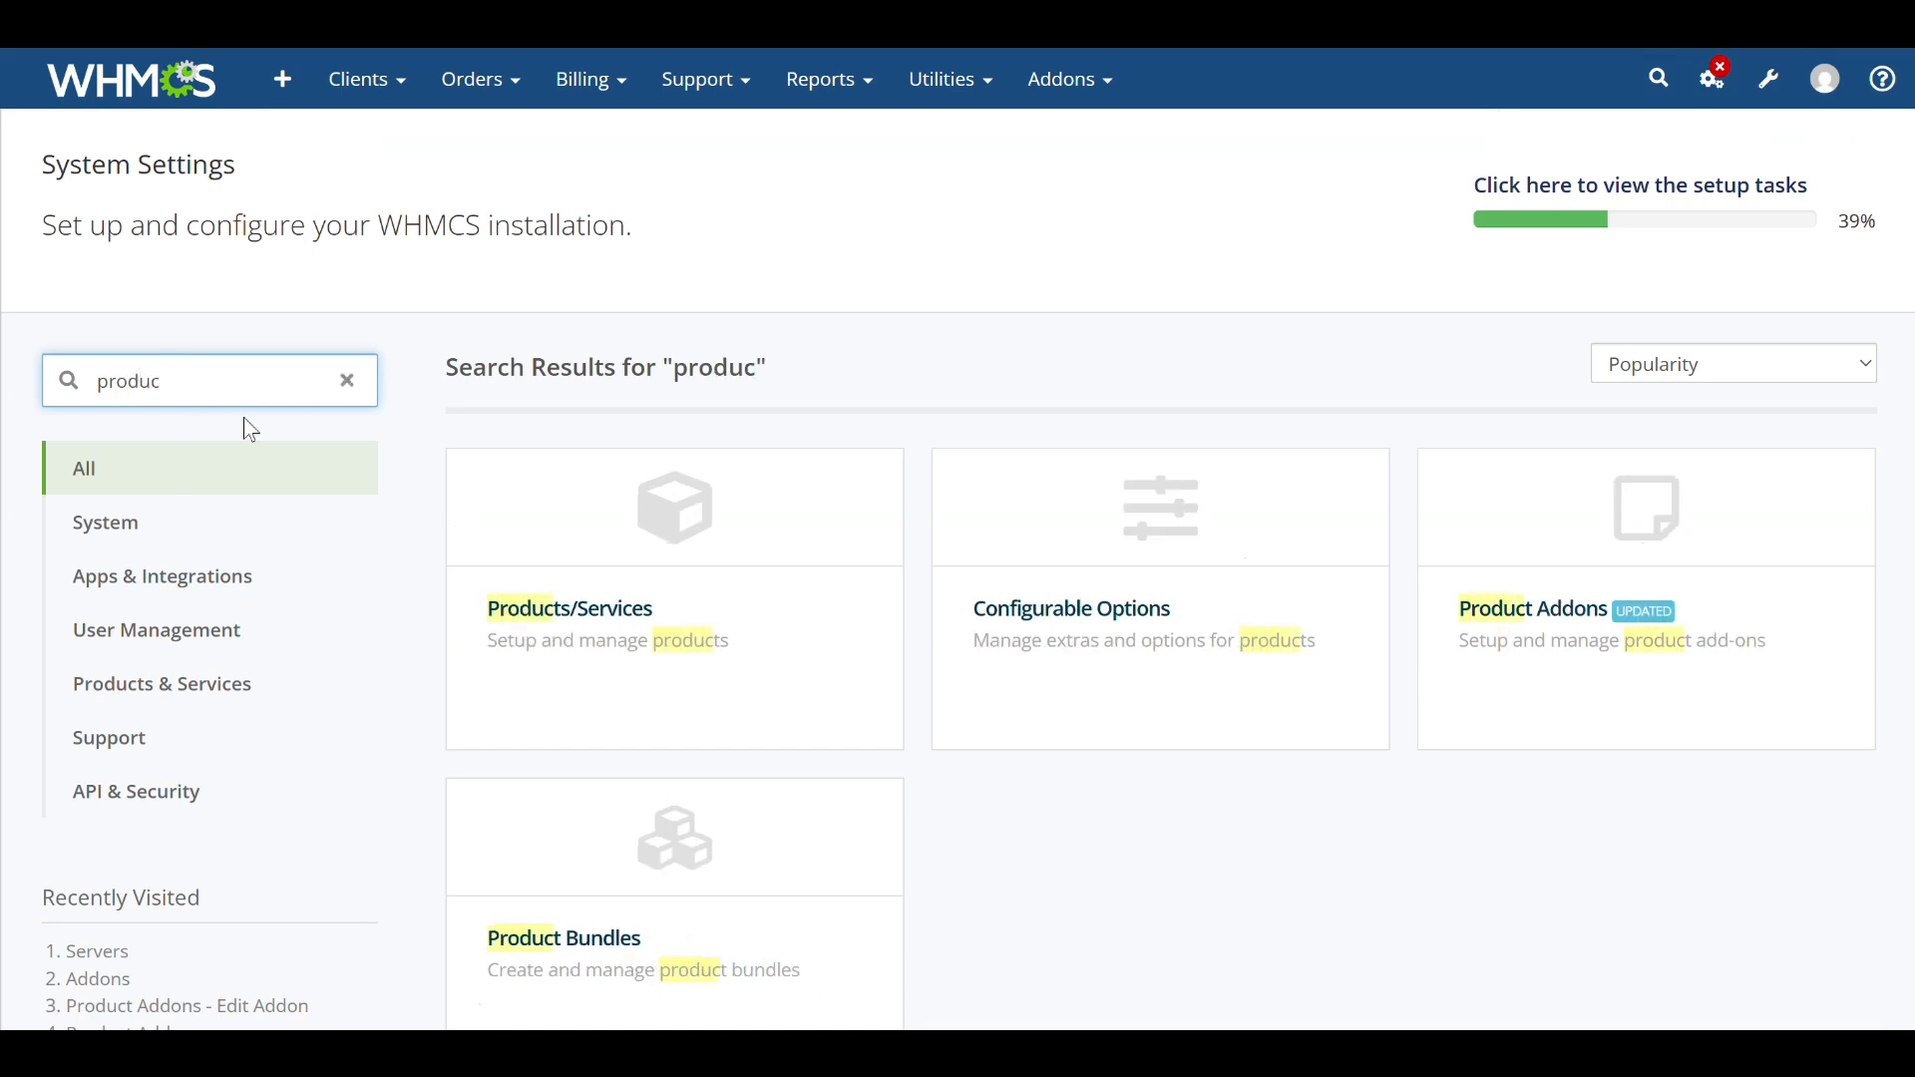
{"action": "left_click", "coordinate": [610, 608]}
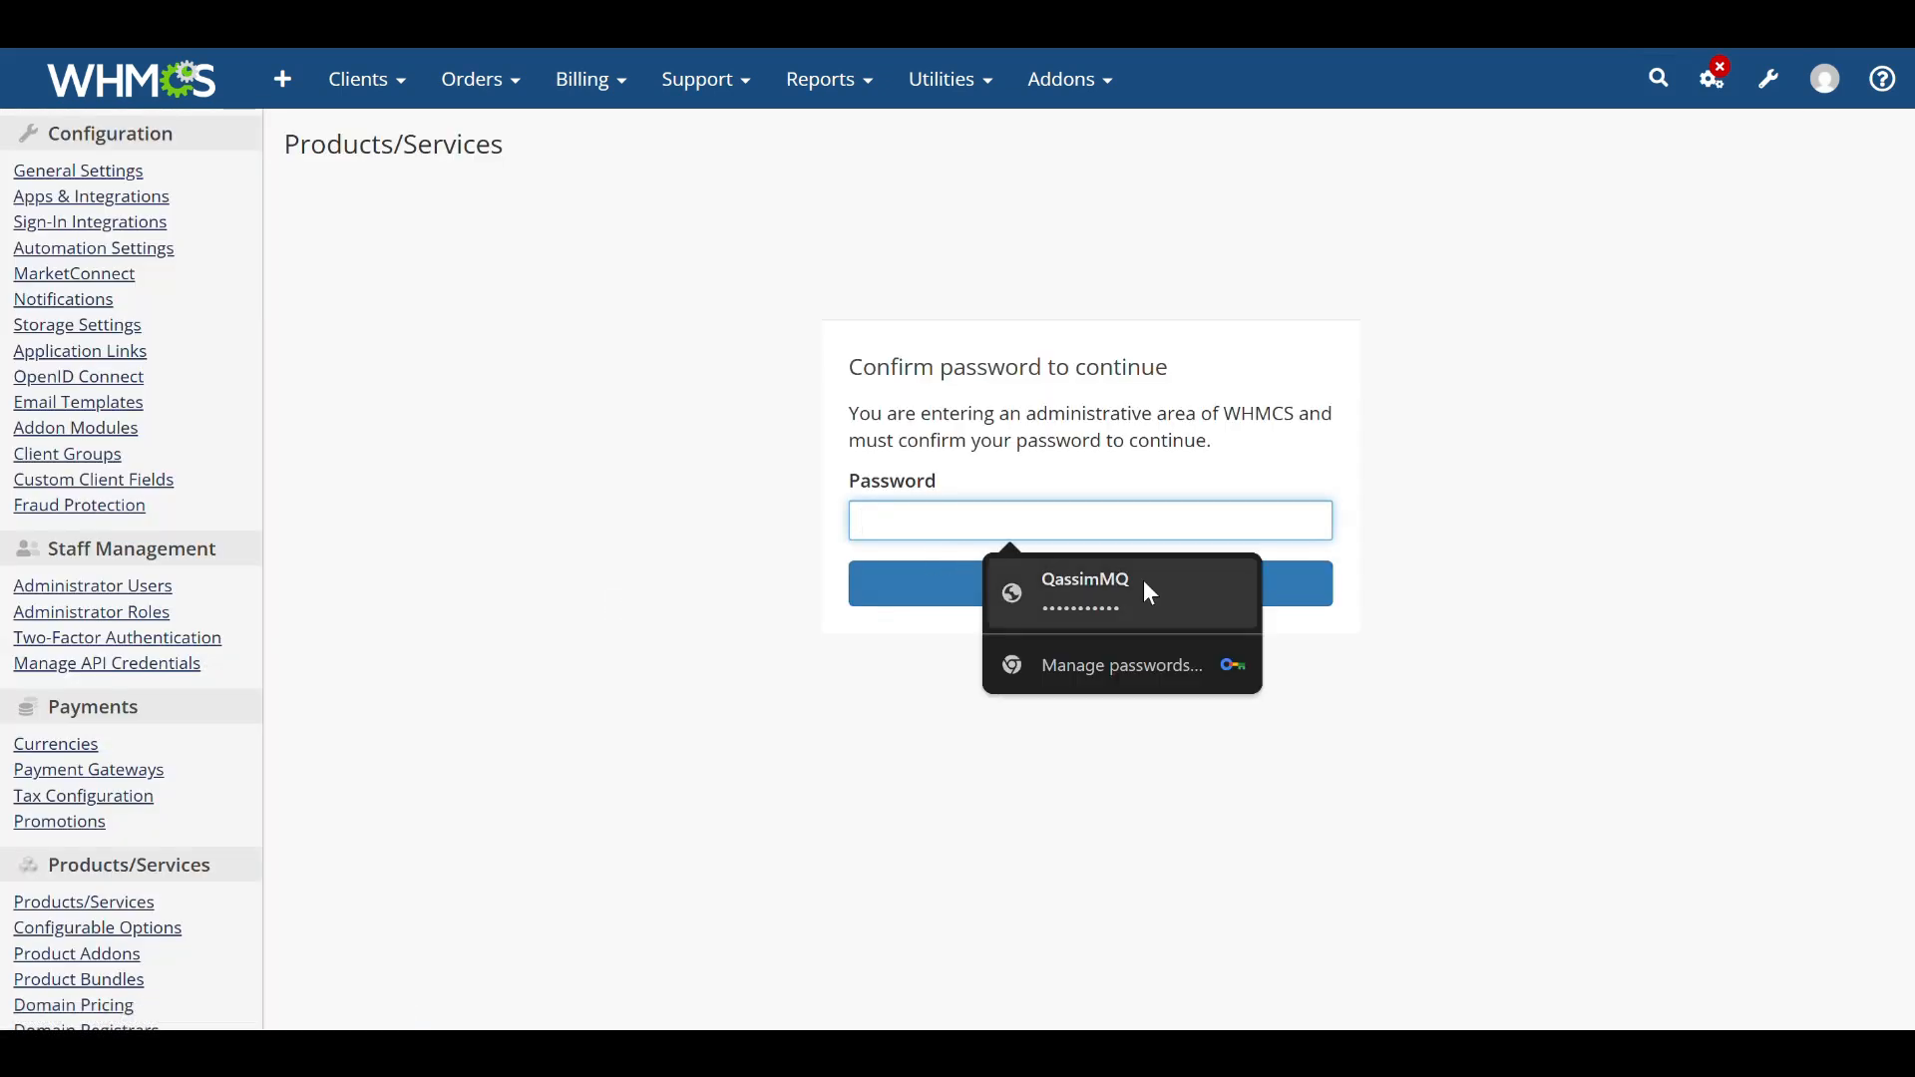
{"action": "left_click", "coordinate": [1167, 594]}
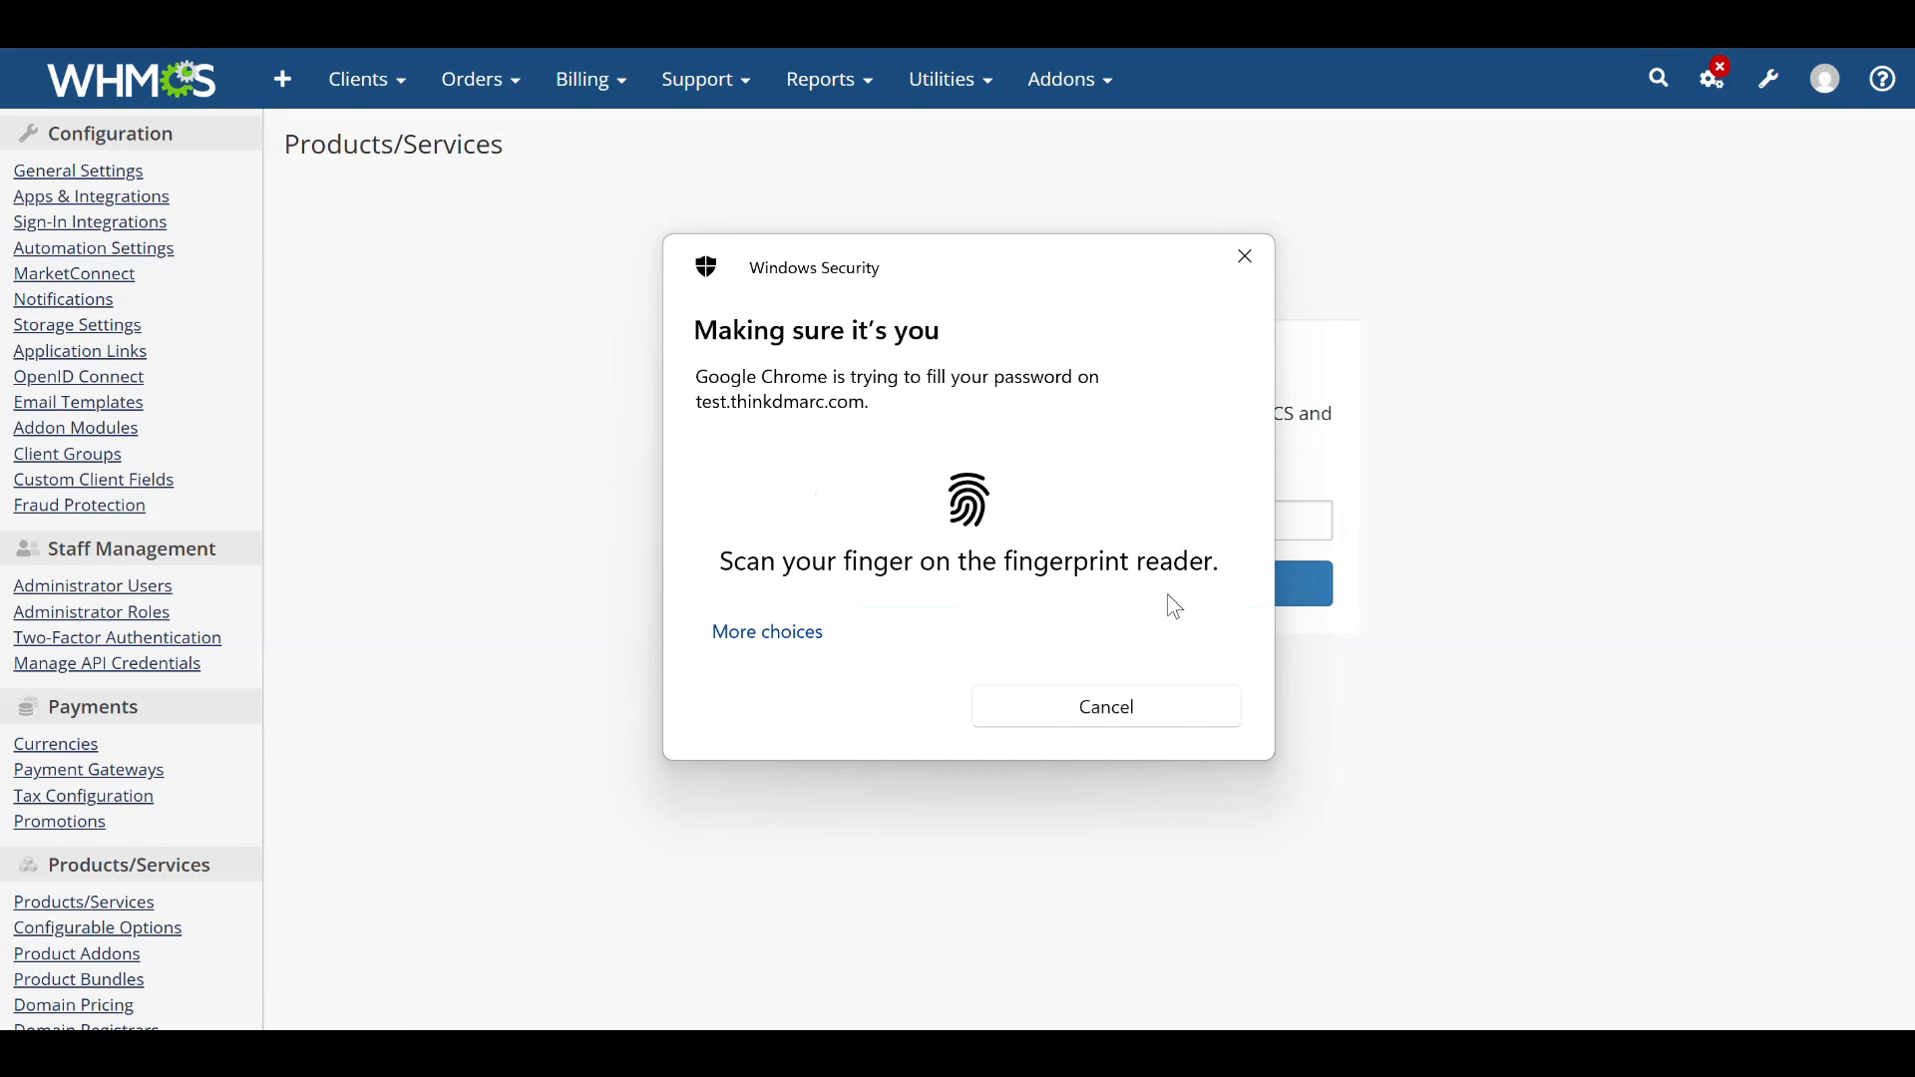
{"action": "left_click", "coordinate": [1169, 596]}
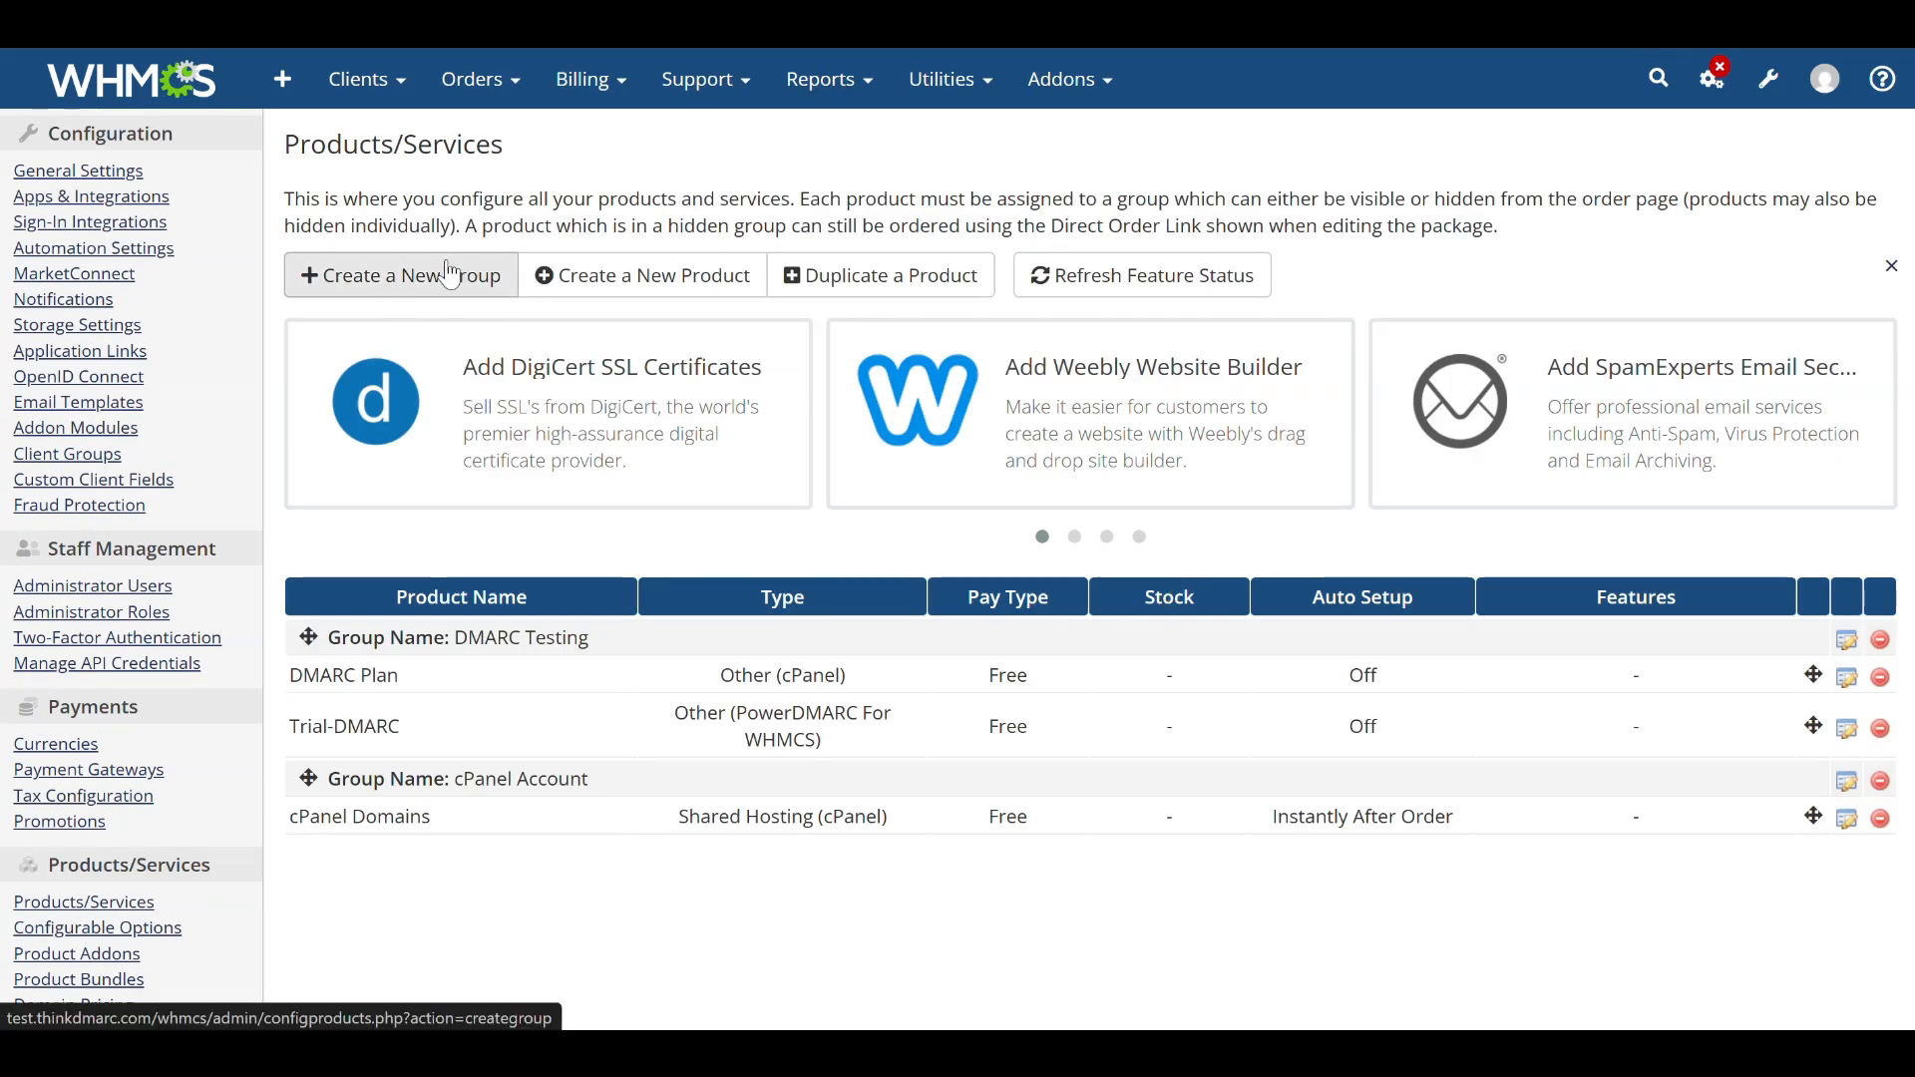
Create a product group named DMARC Protection with the headline "Protect your domain!" and save it.
{"action": "left_click", "coordinate": [454, 274]}
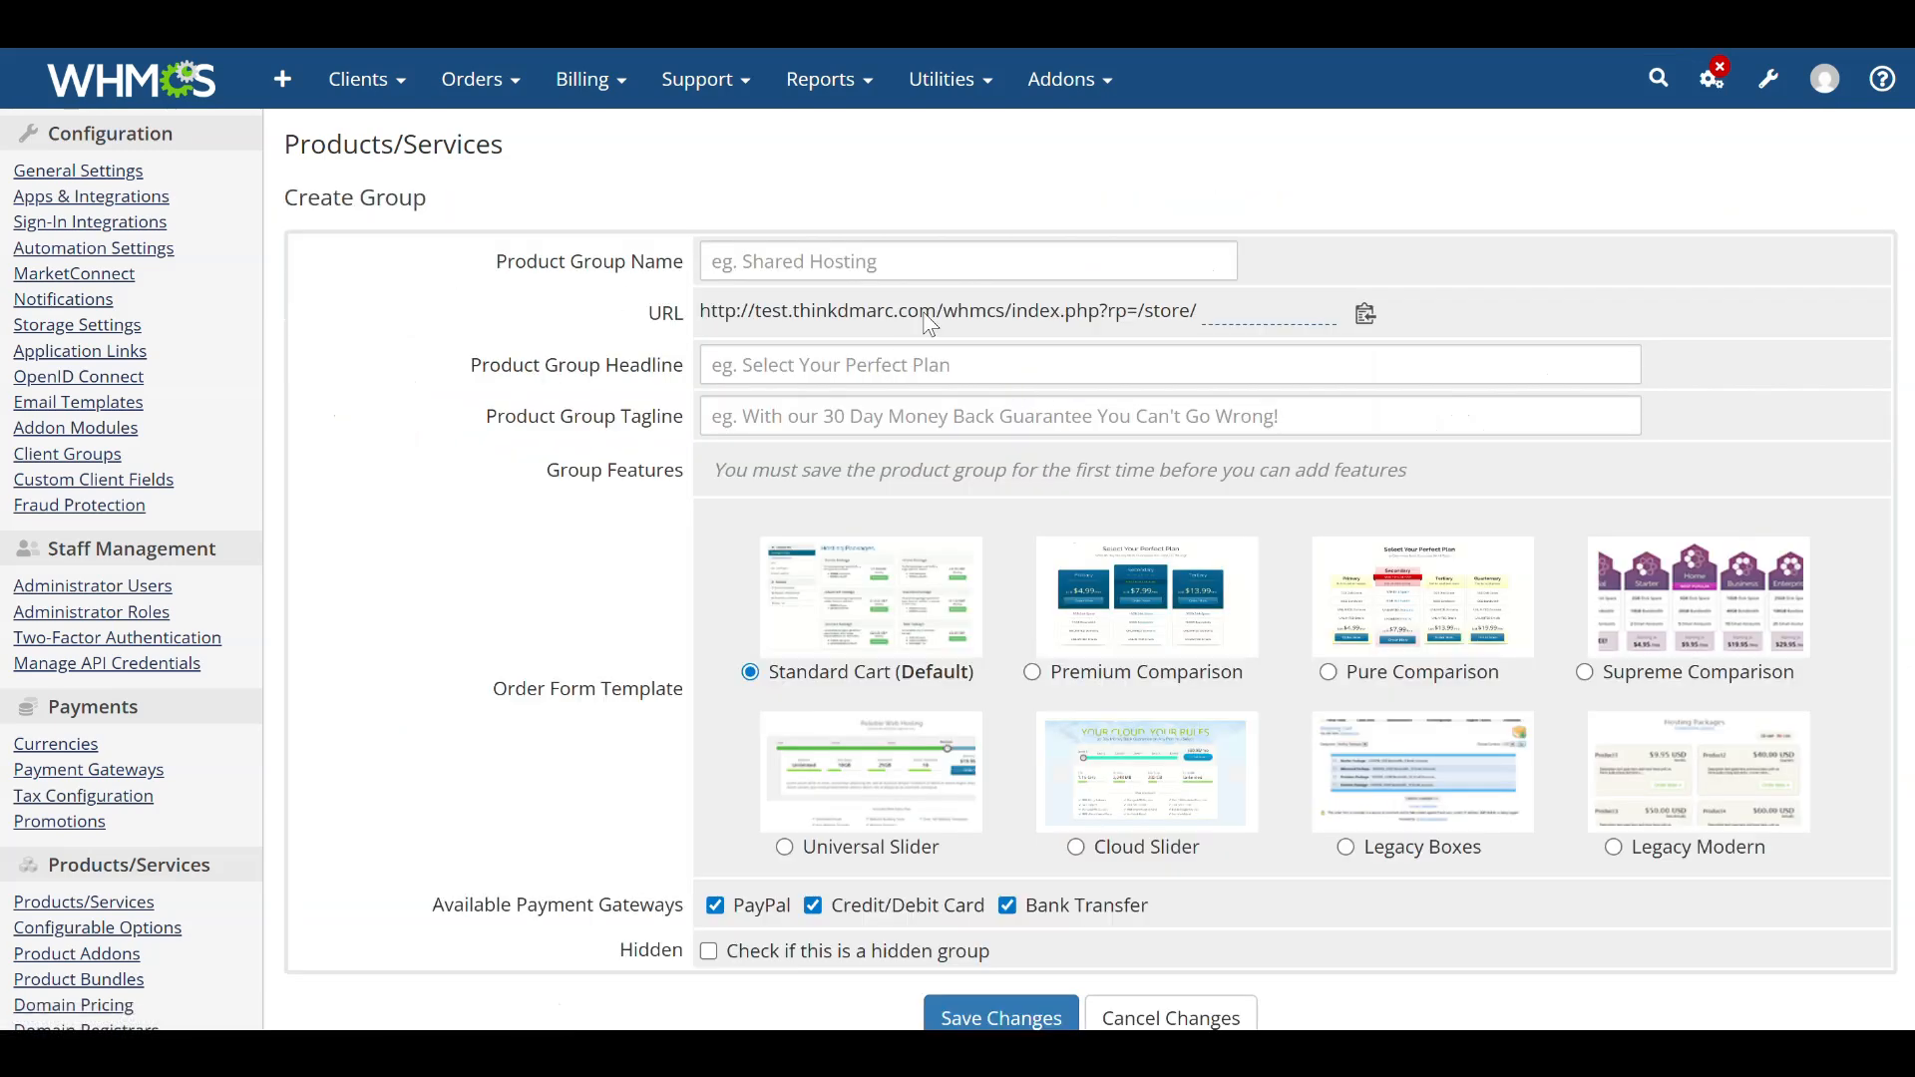
{"action": "left_click", "coordinate": [825, 257]}
{"action": "type", "text": "DMAR"}
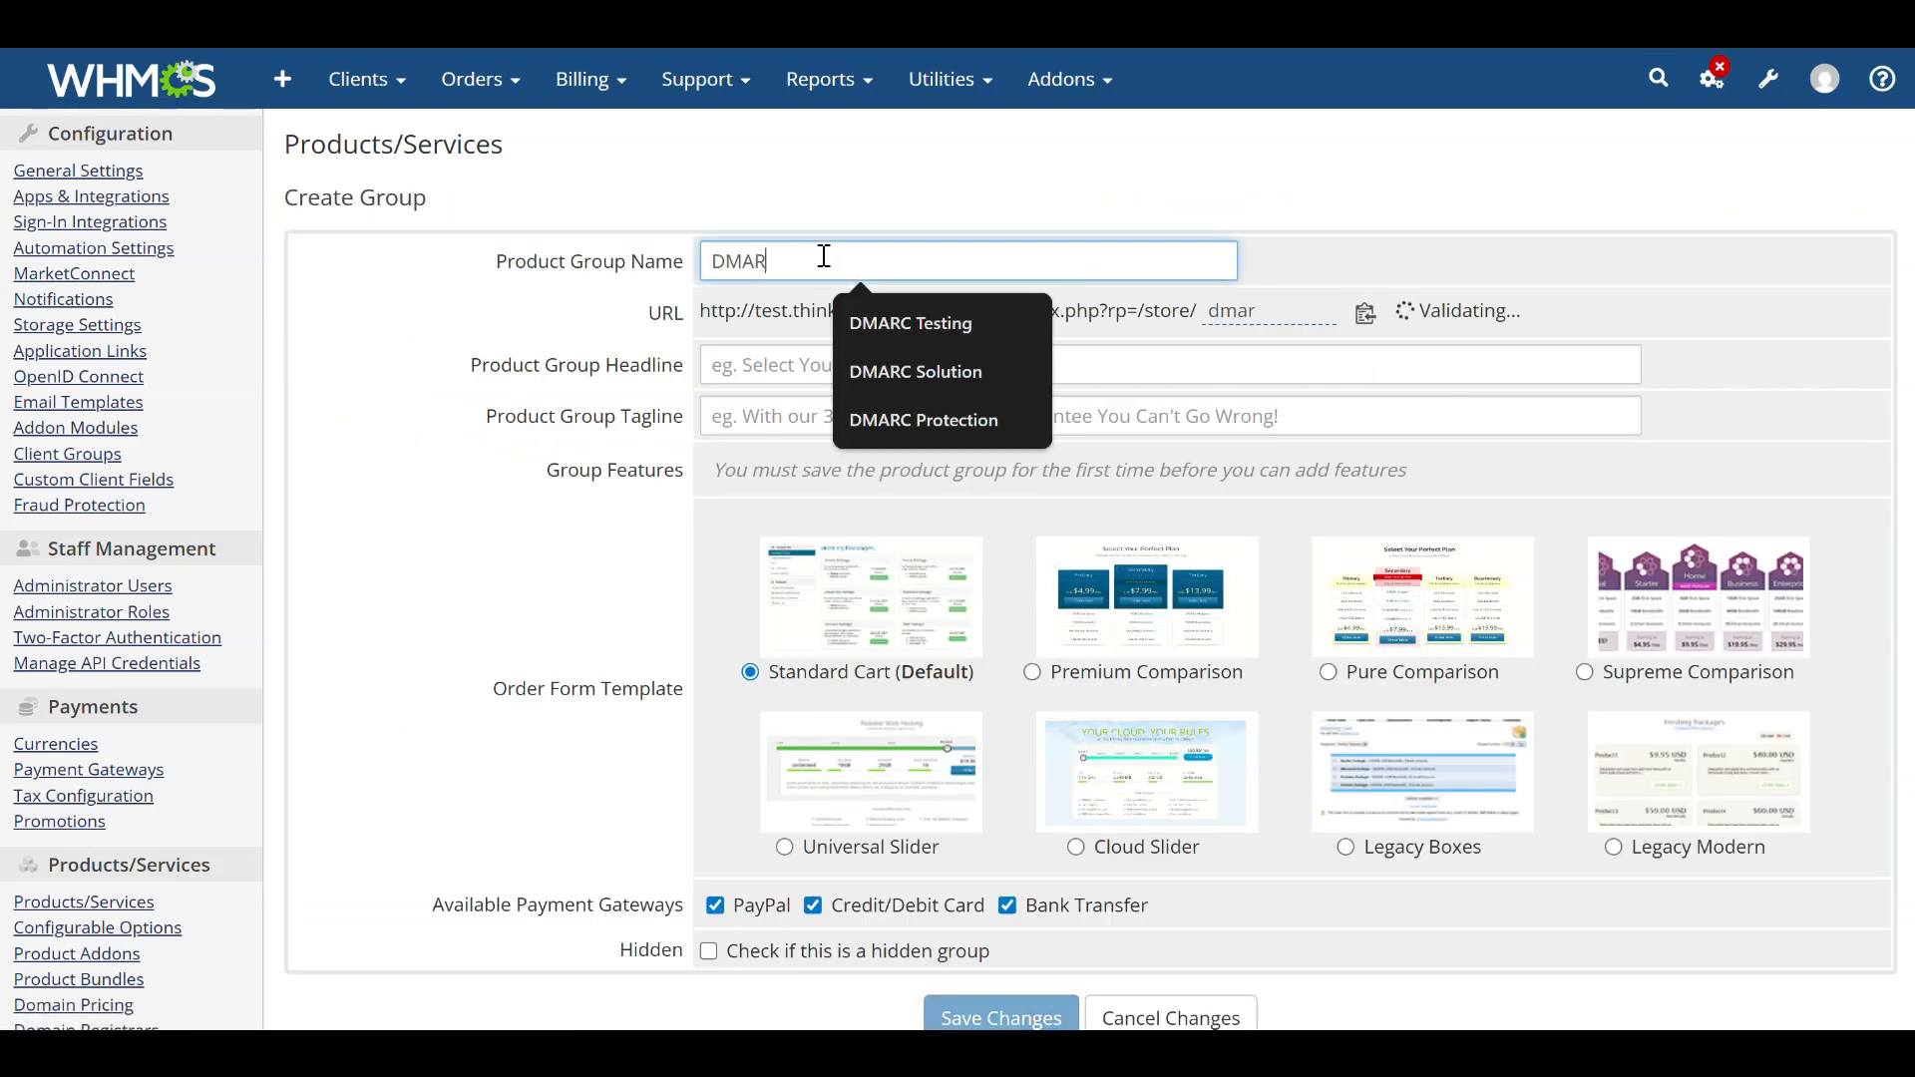
{"action": "type", "text": "C PRtection"}
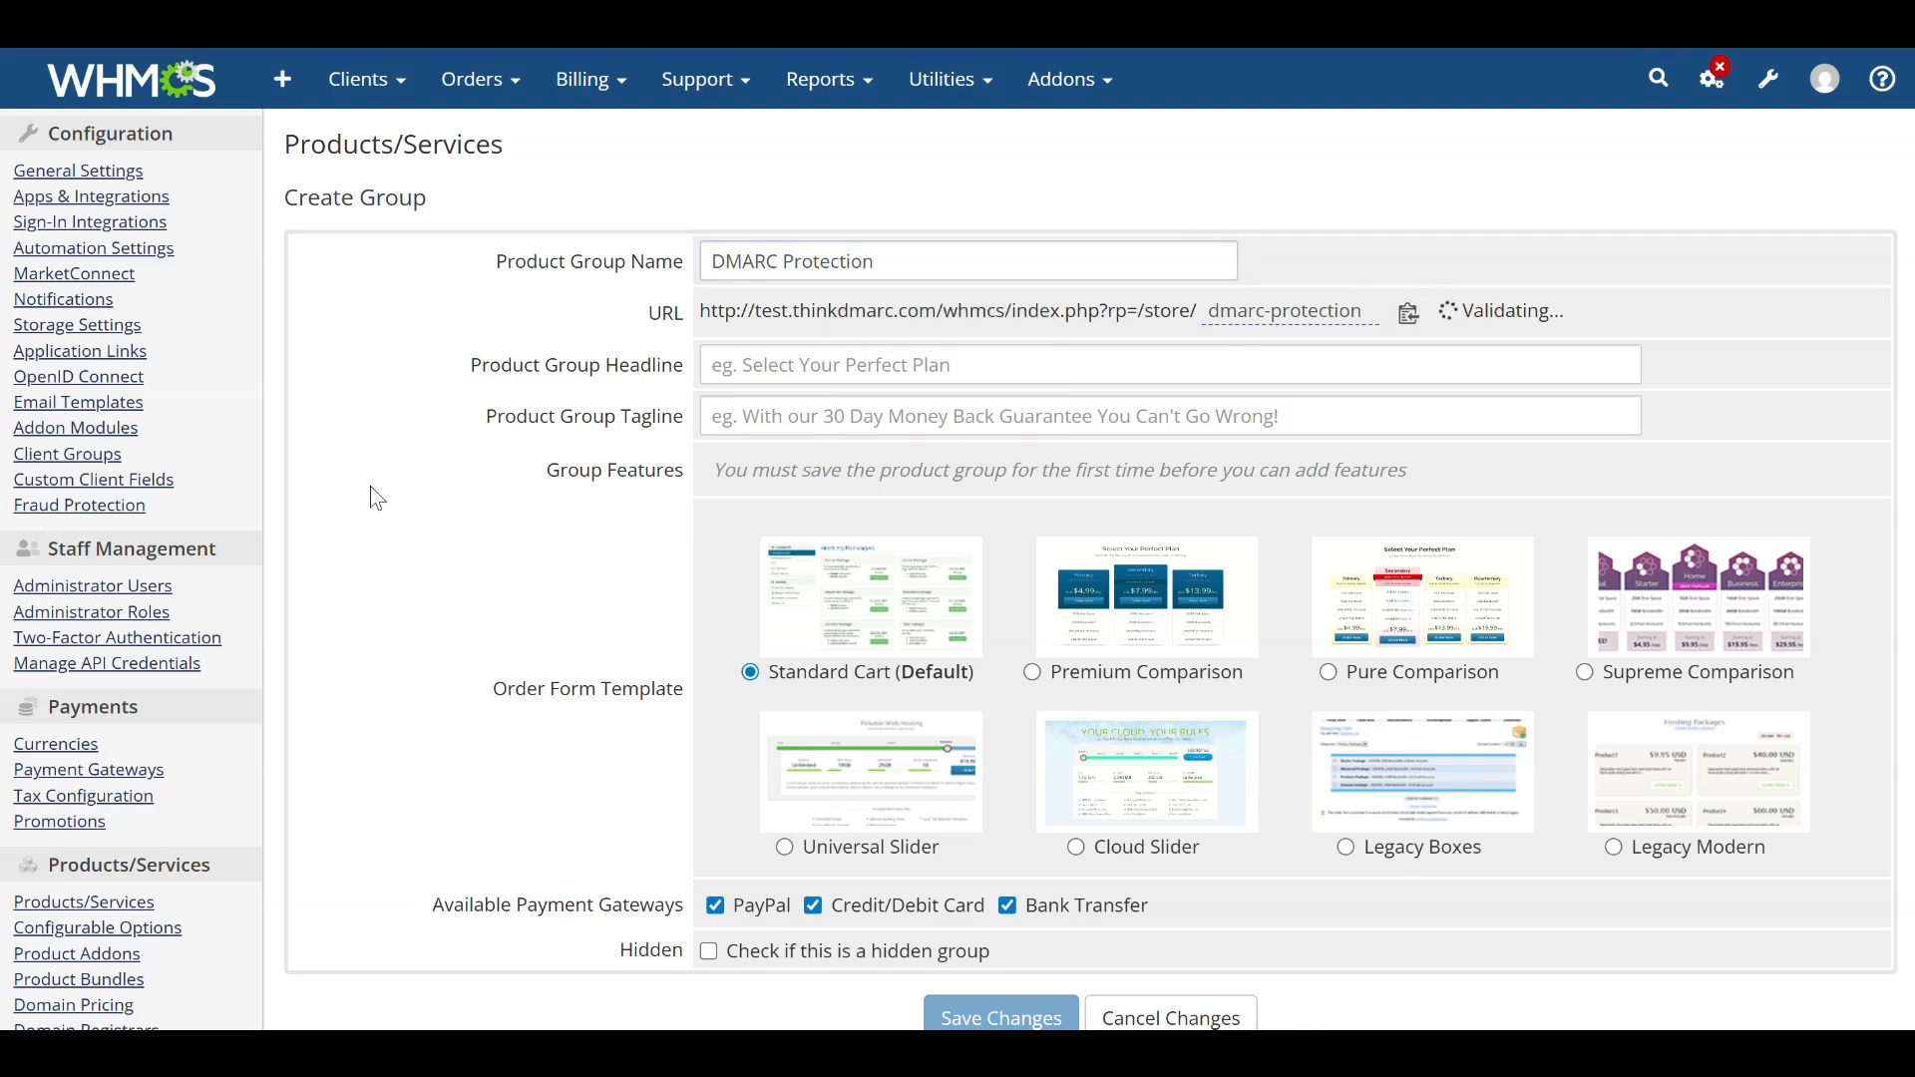
{"action": "left_click", "coordinate": [887, 375]}
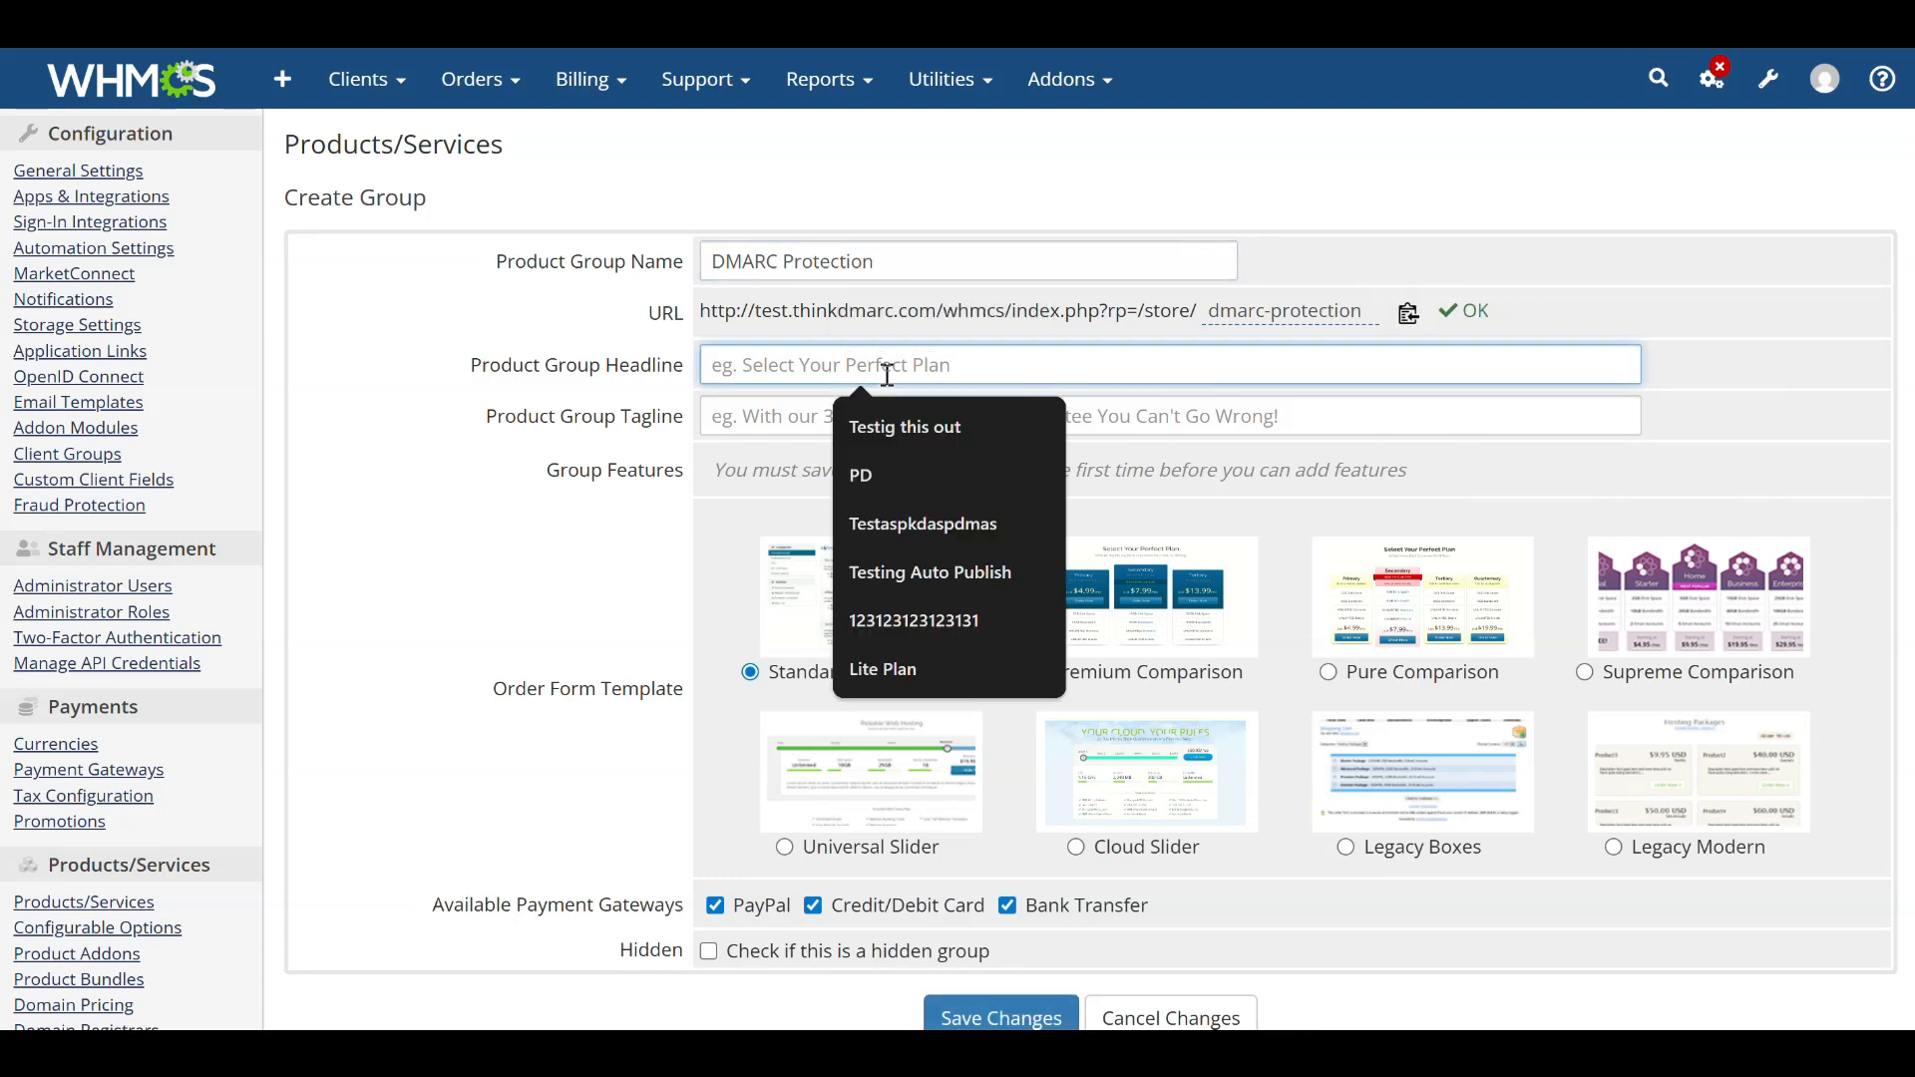
{"action": "type", "text": "Protect y"}
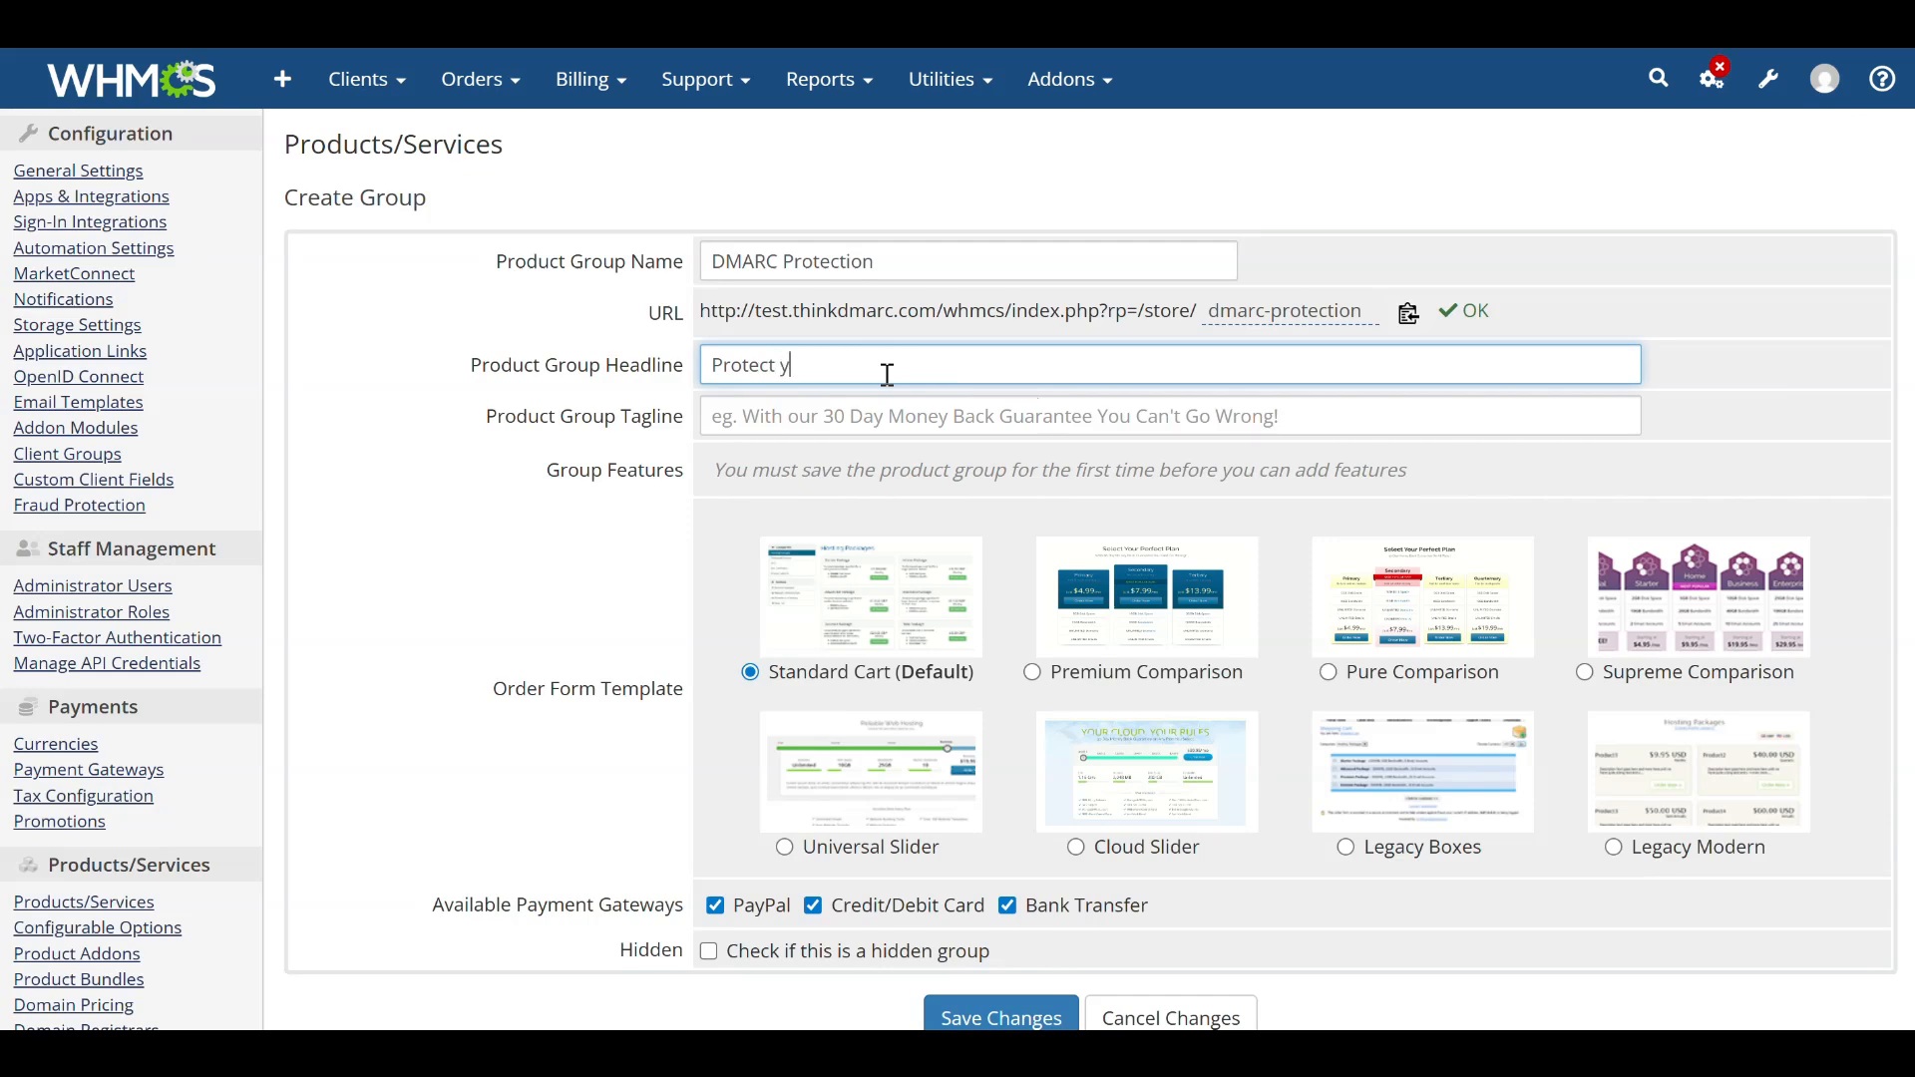
{"action": "type", "text": "our domain!"}
{"action": "scroll", "coordinate": [893, 385], "scroll_direction": "down", "scroll_amount": 5}
{"action": "left_click", "coordinate": [982, 577]}
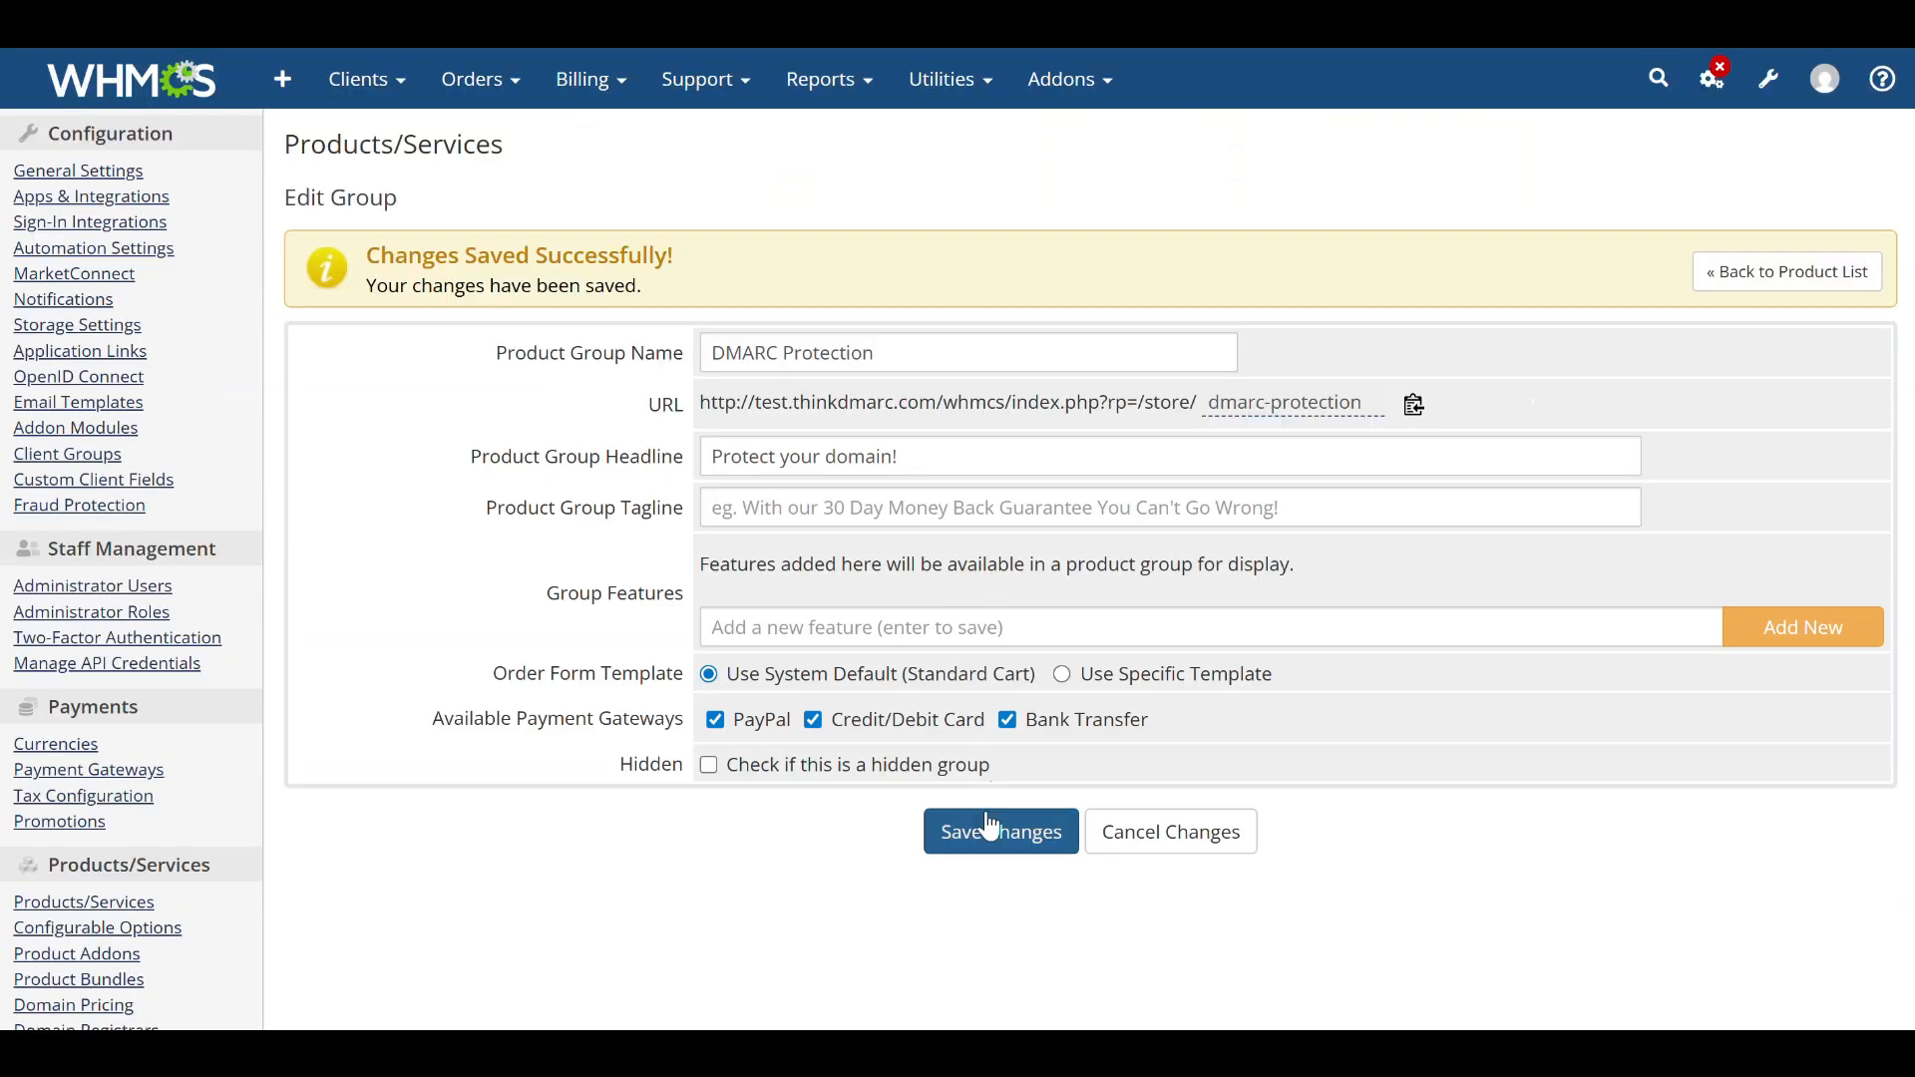
Start a new product of type Other in the DMARC Protection group, named DMARC Product.
{"action": "left_click", "coordinate": [1811, 291]}
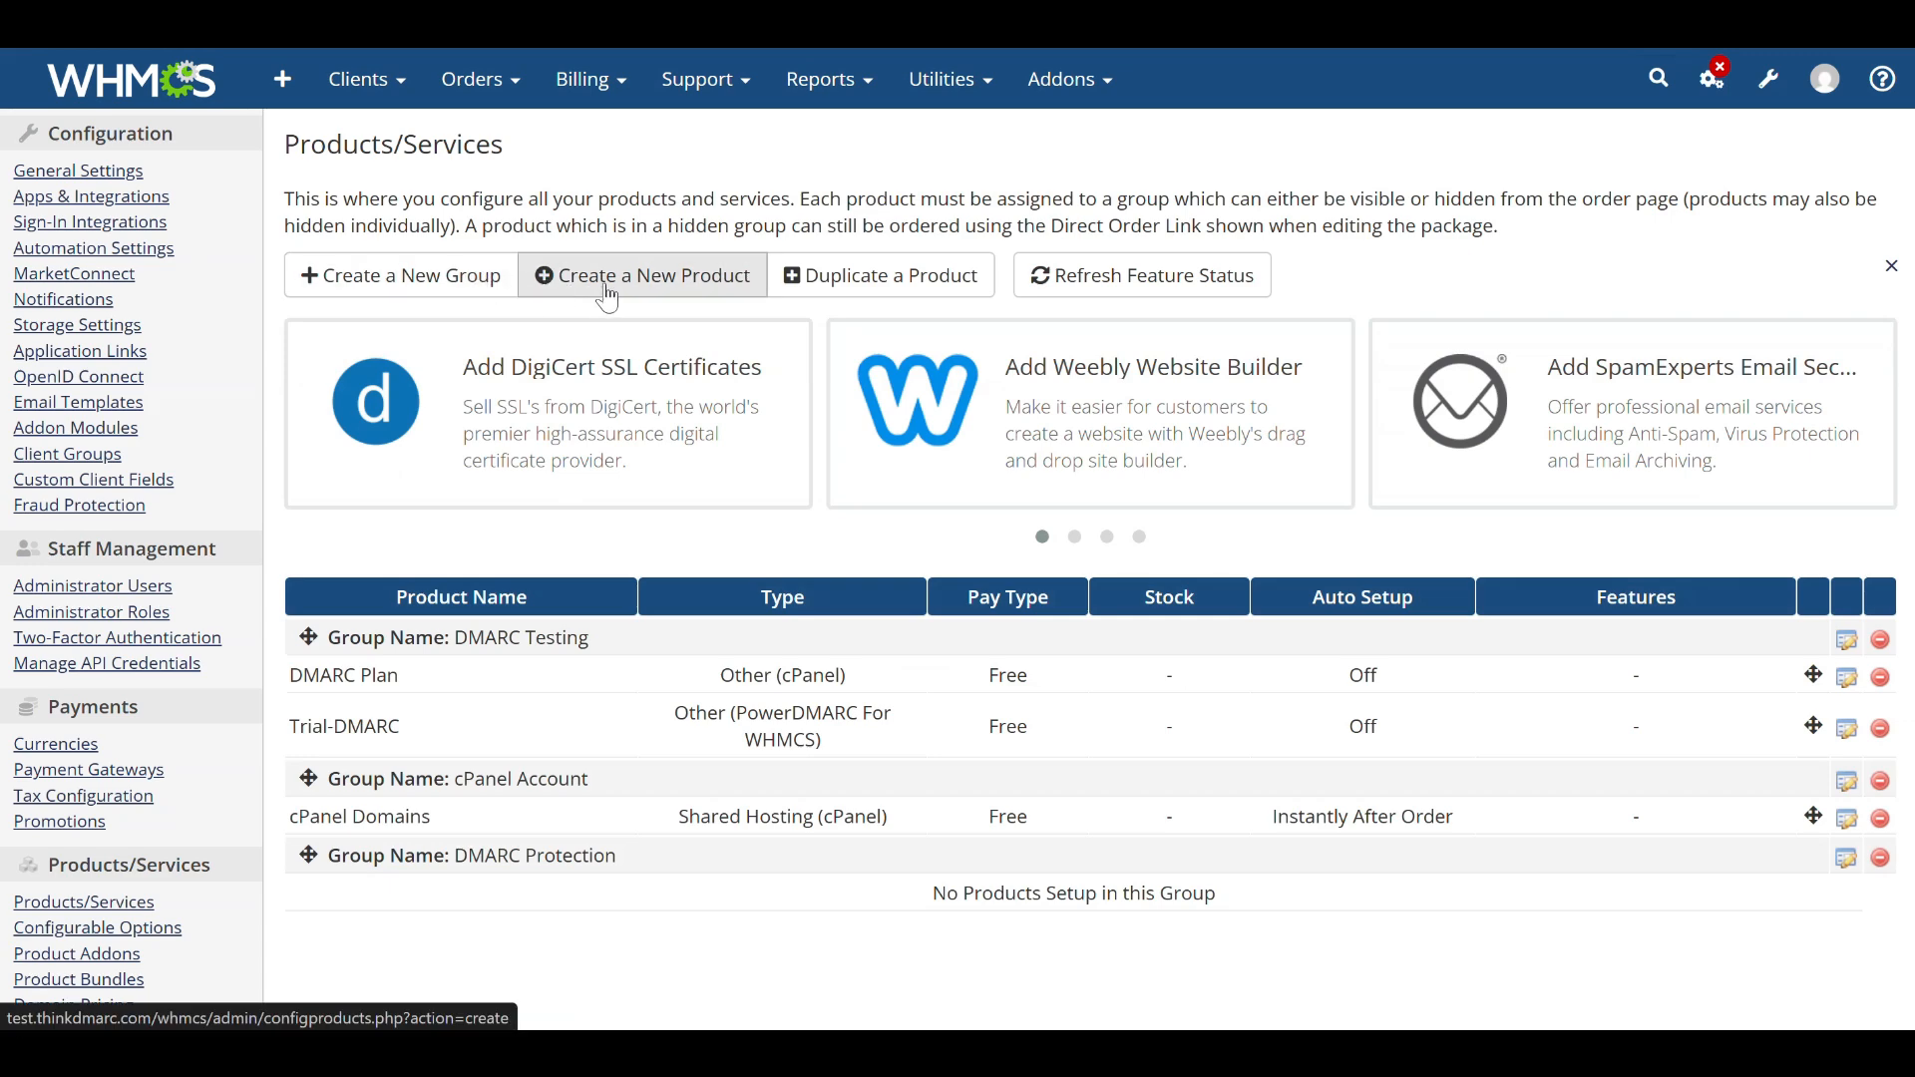
{"action": "left_click", "coordinate": [609, 297]}
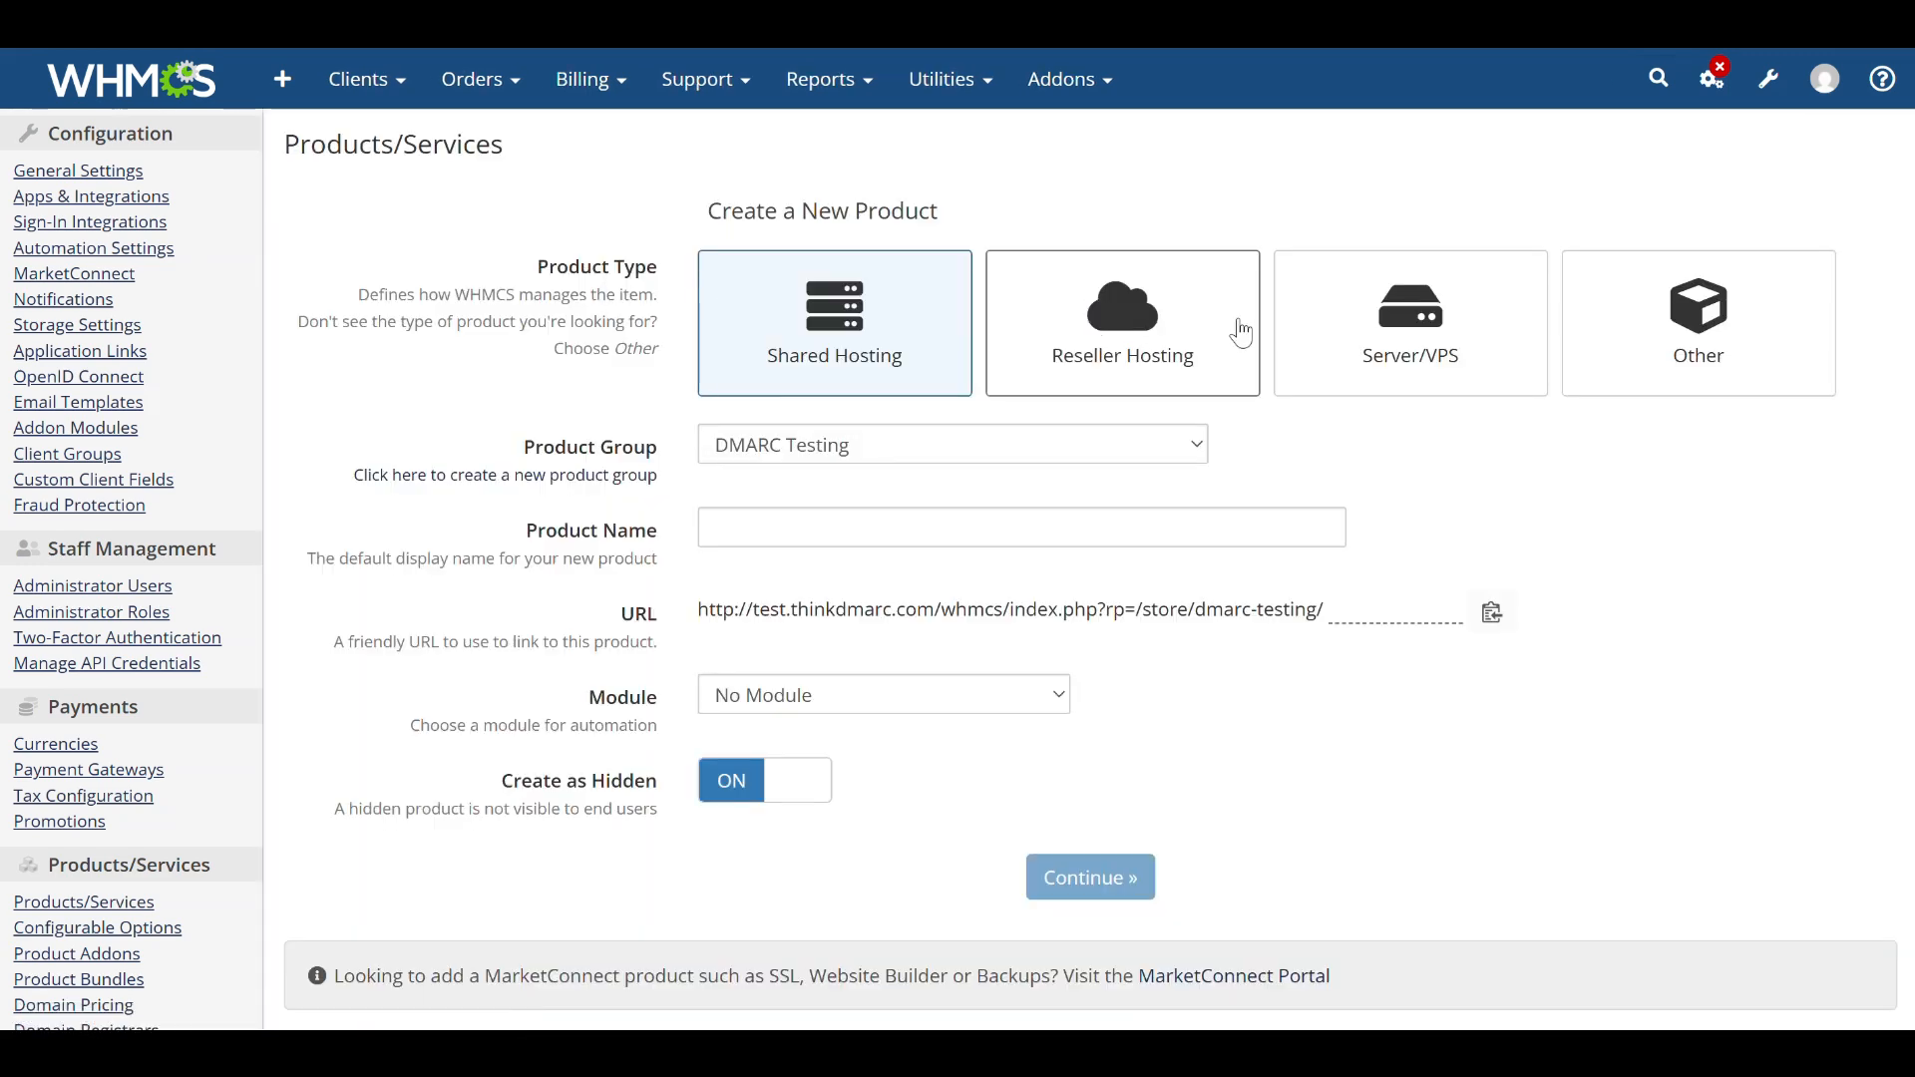
{"action": "left_click", "coordinate": [1606, 365]}
{"action": "left_click", "coordinate": [997, 446]}
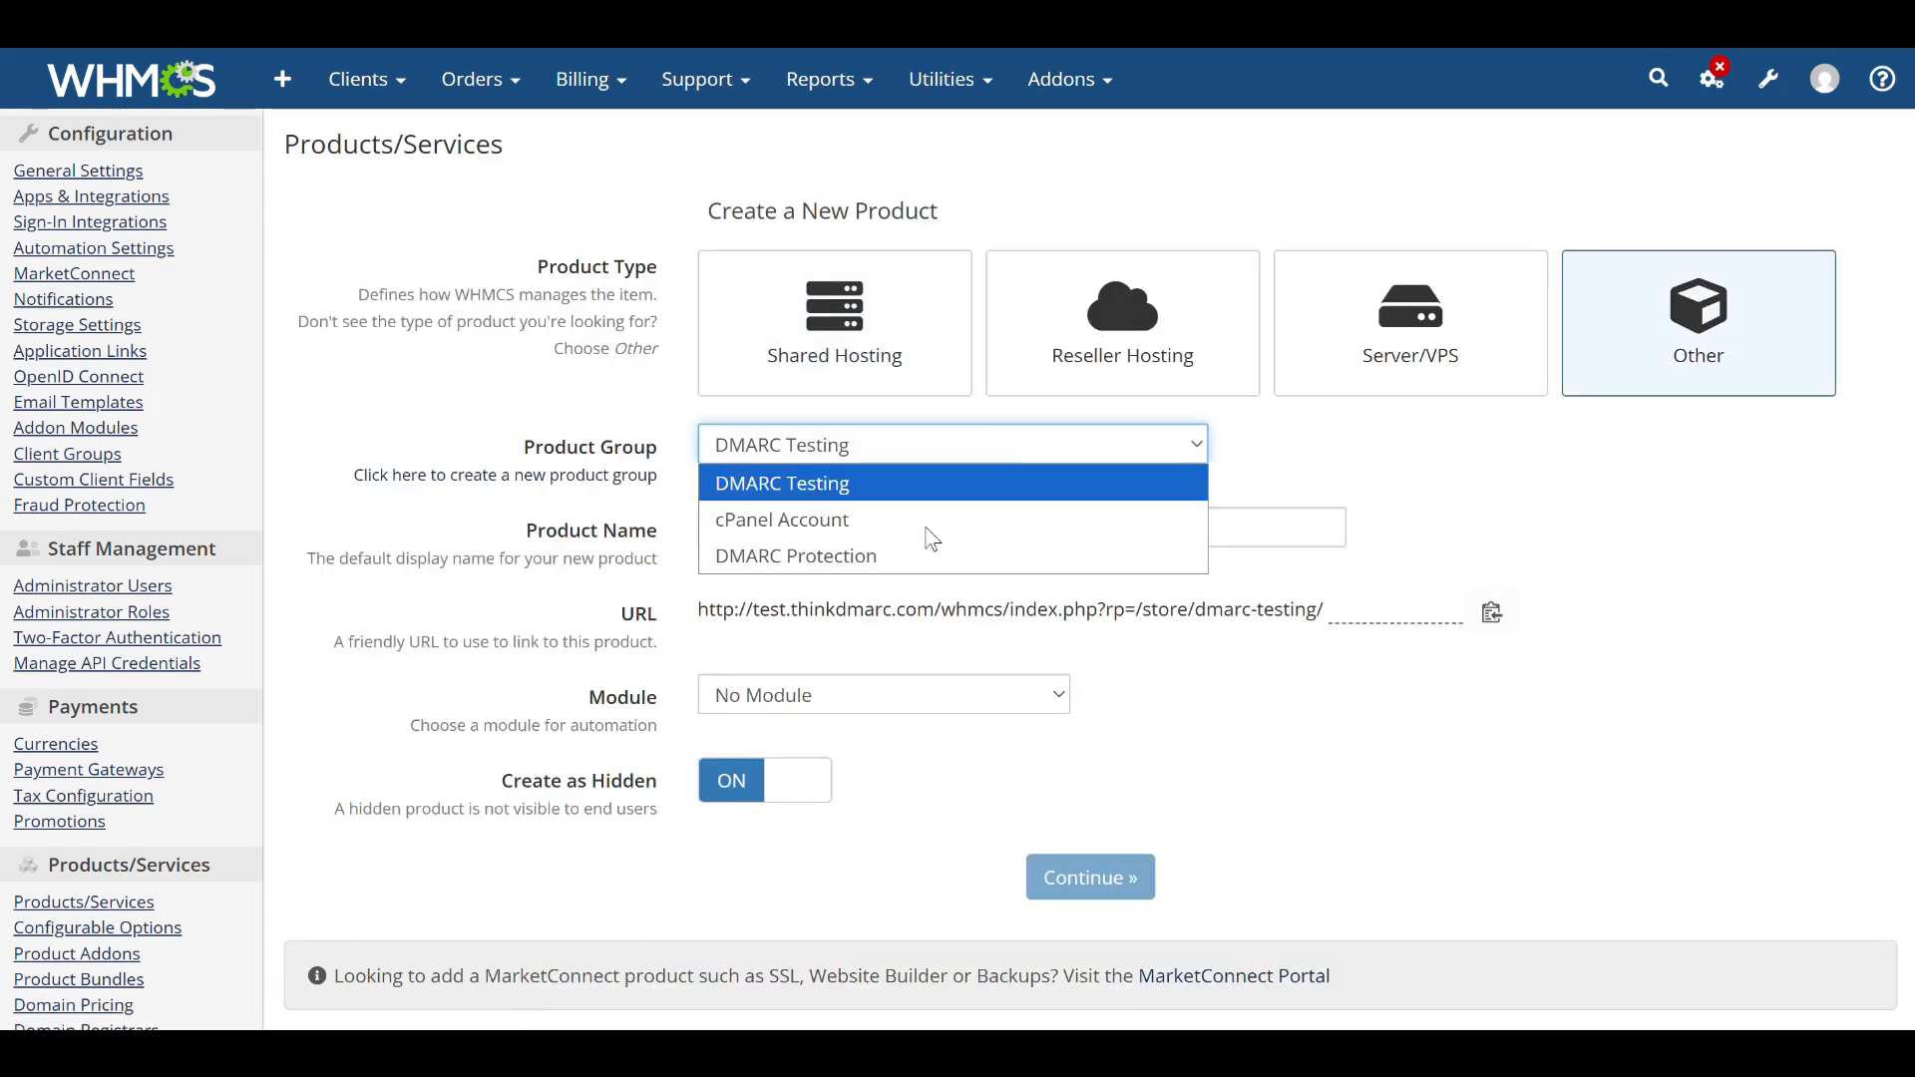
{"action": "left_click", "coordinate": [846, 551]}
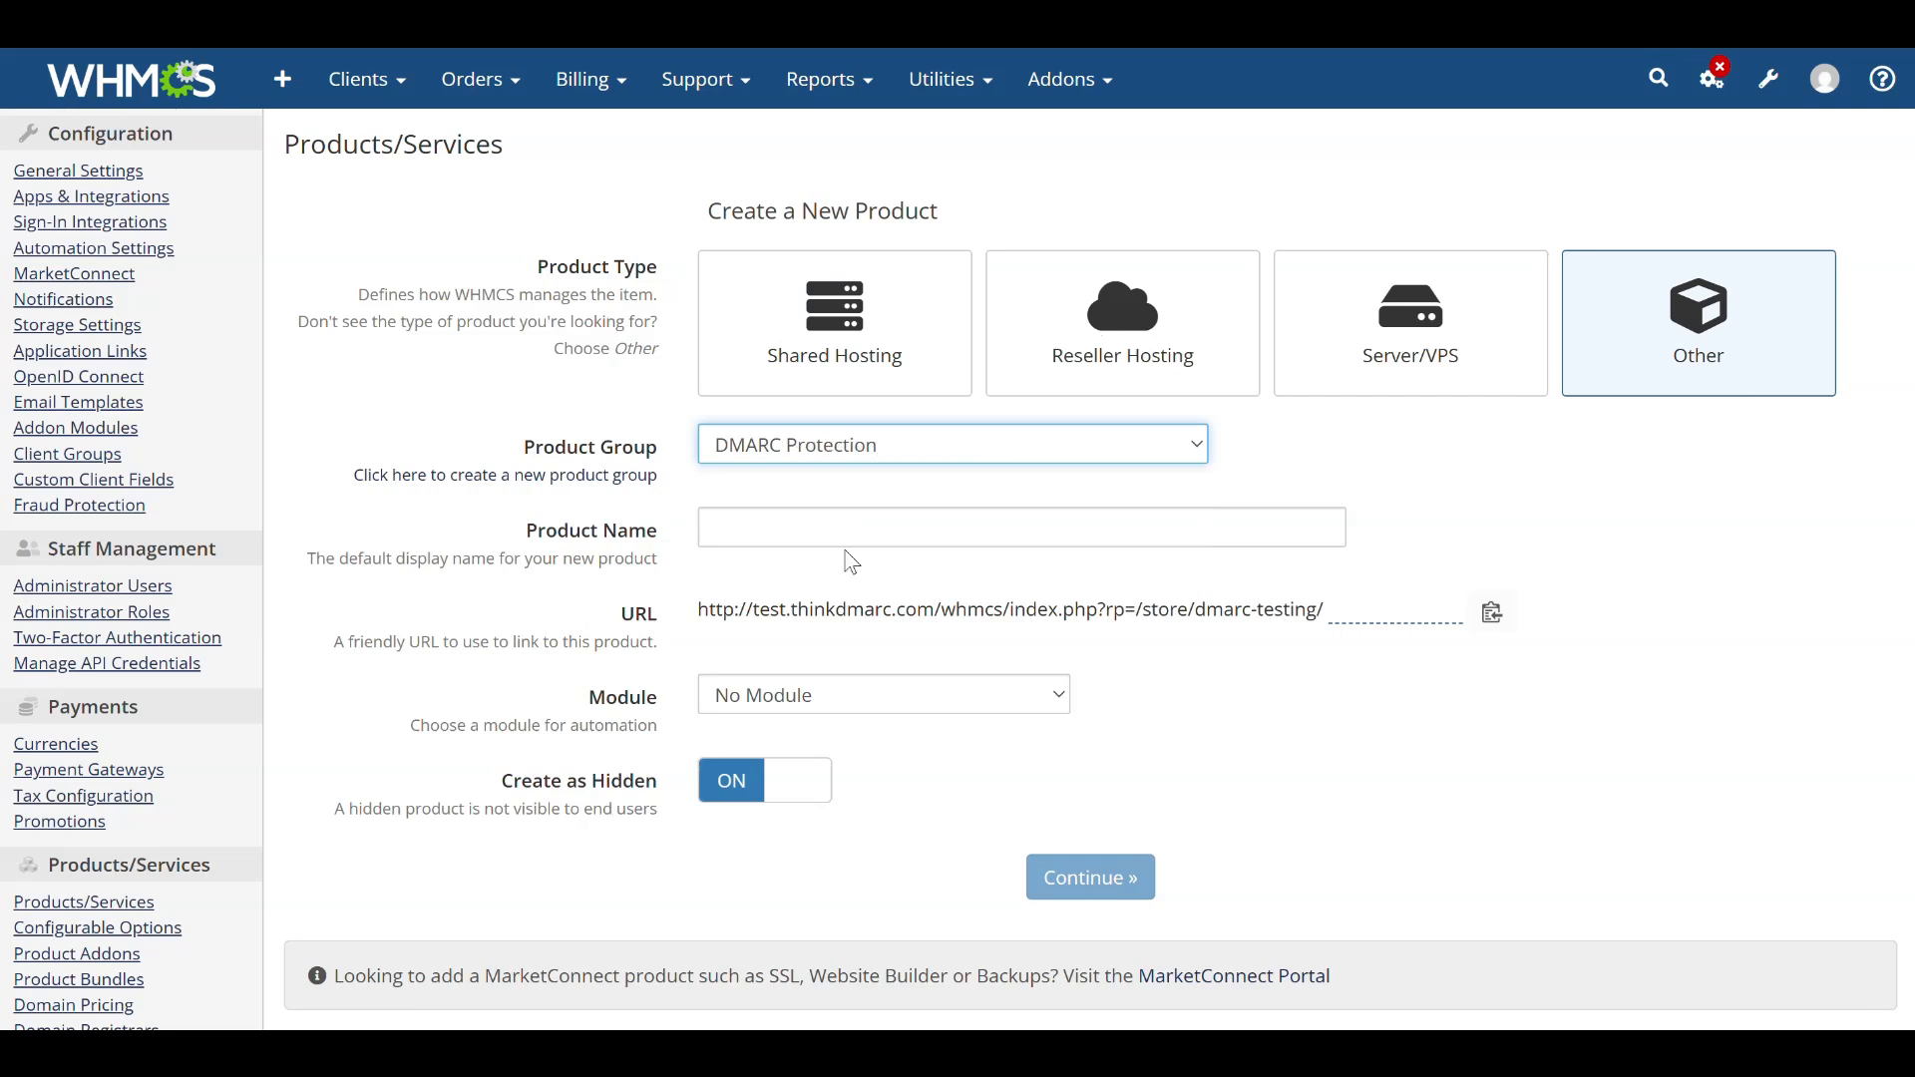
{"action": "left_click", "coordinate": [787, 529]}
{"action": "type", "text": "DMAR"}
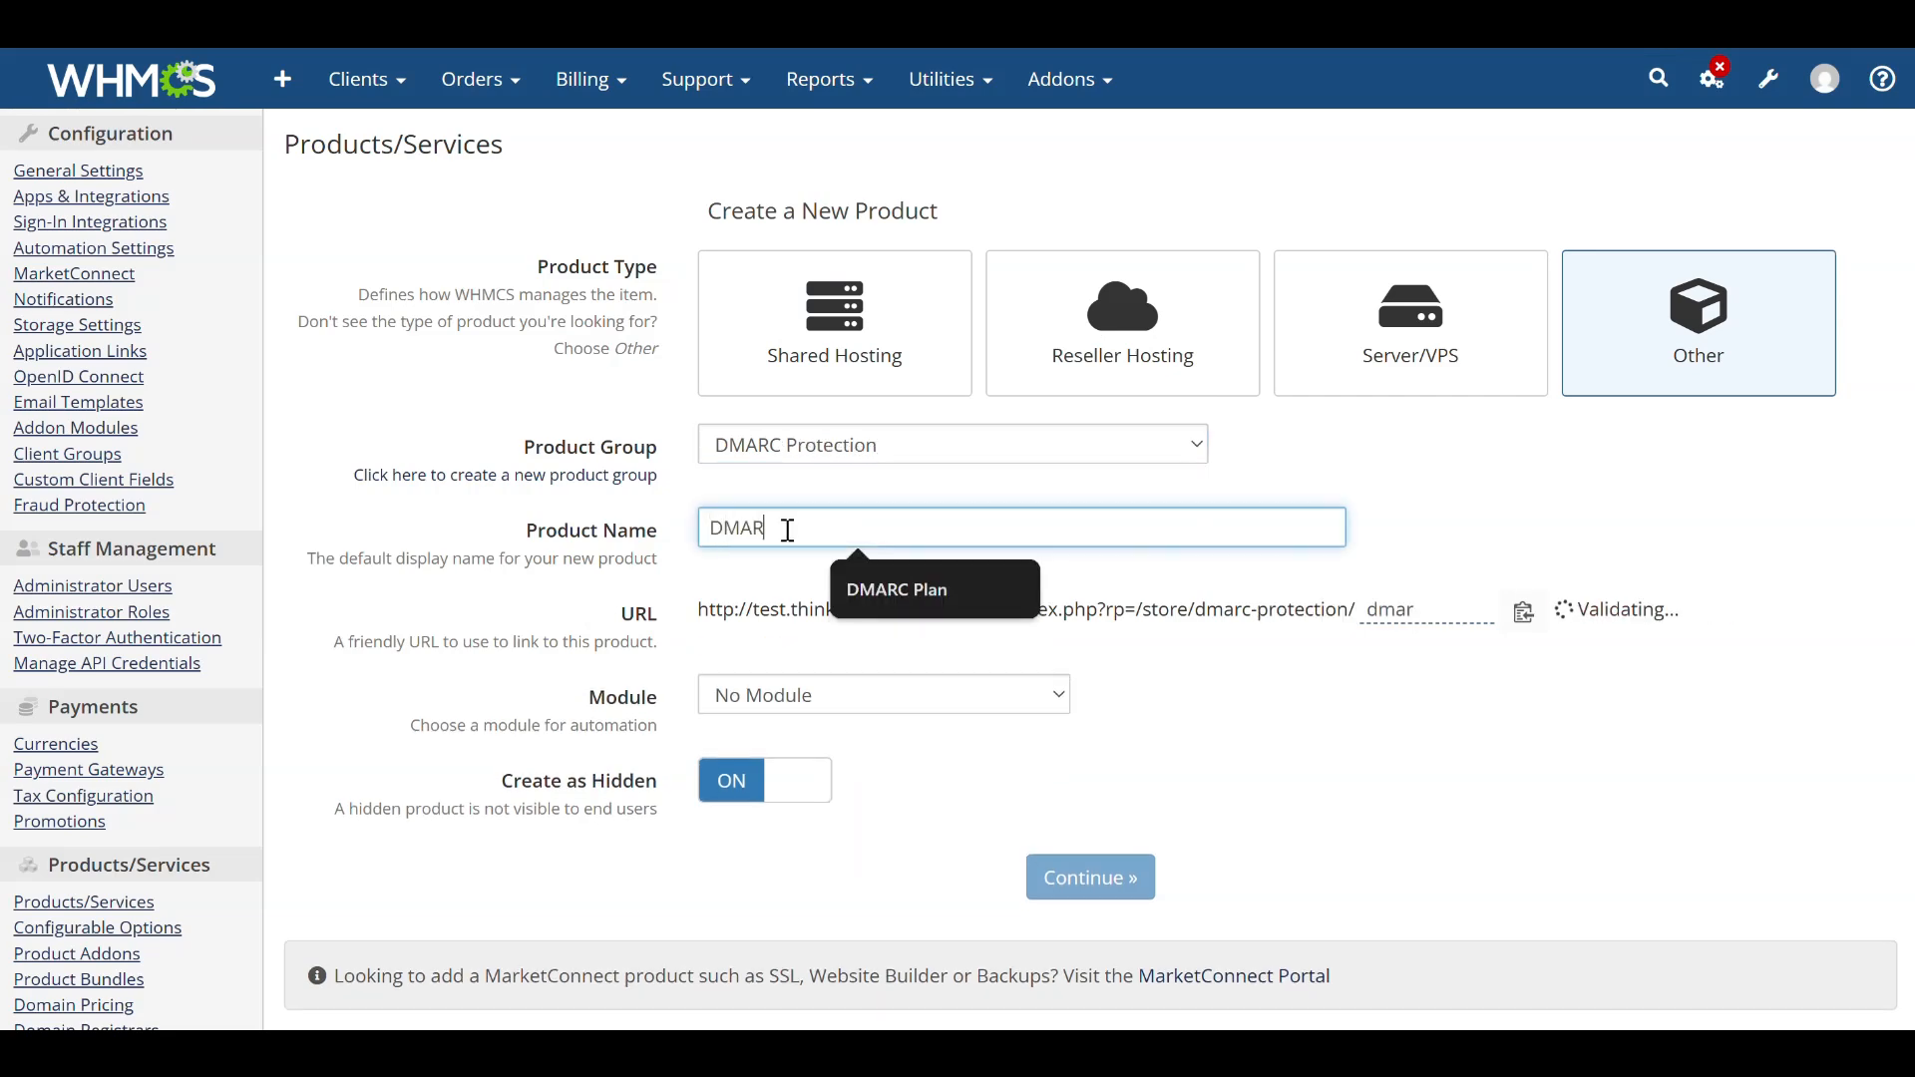
{"action": "type", "text": "C Product"}
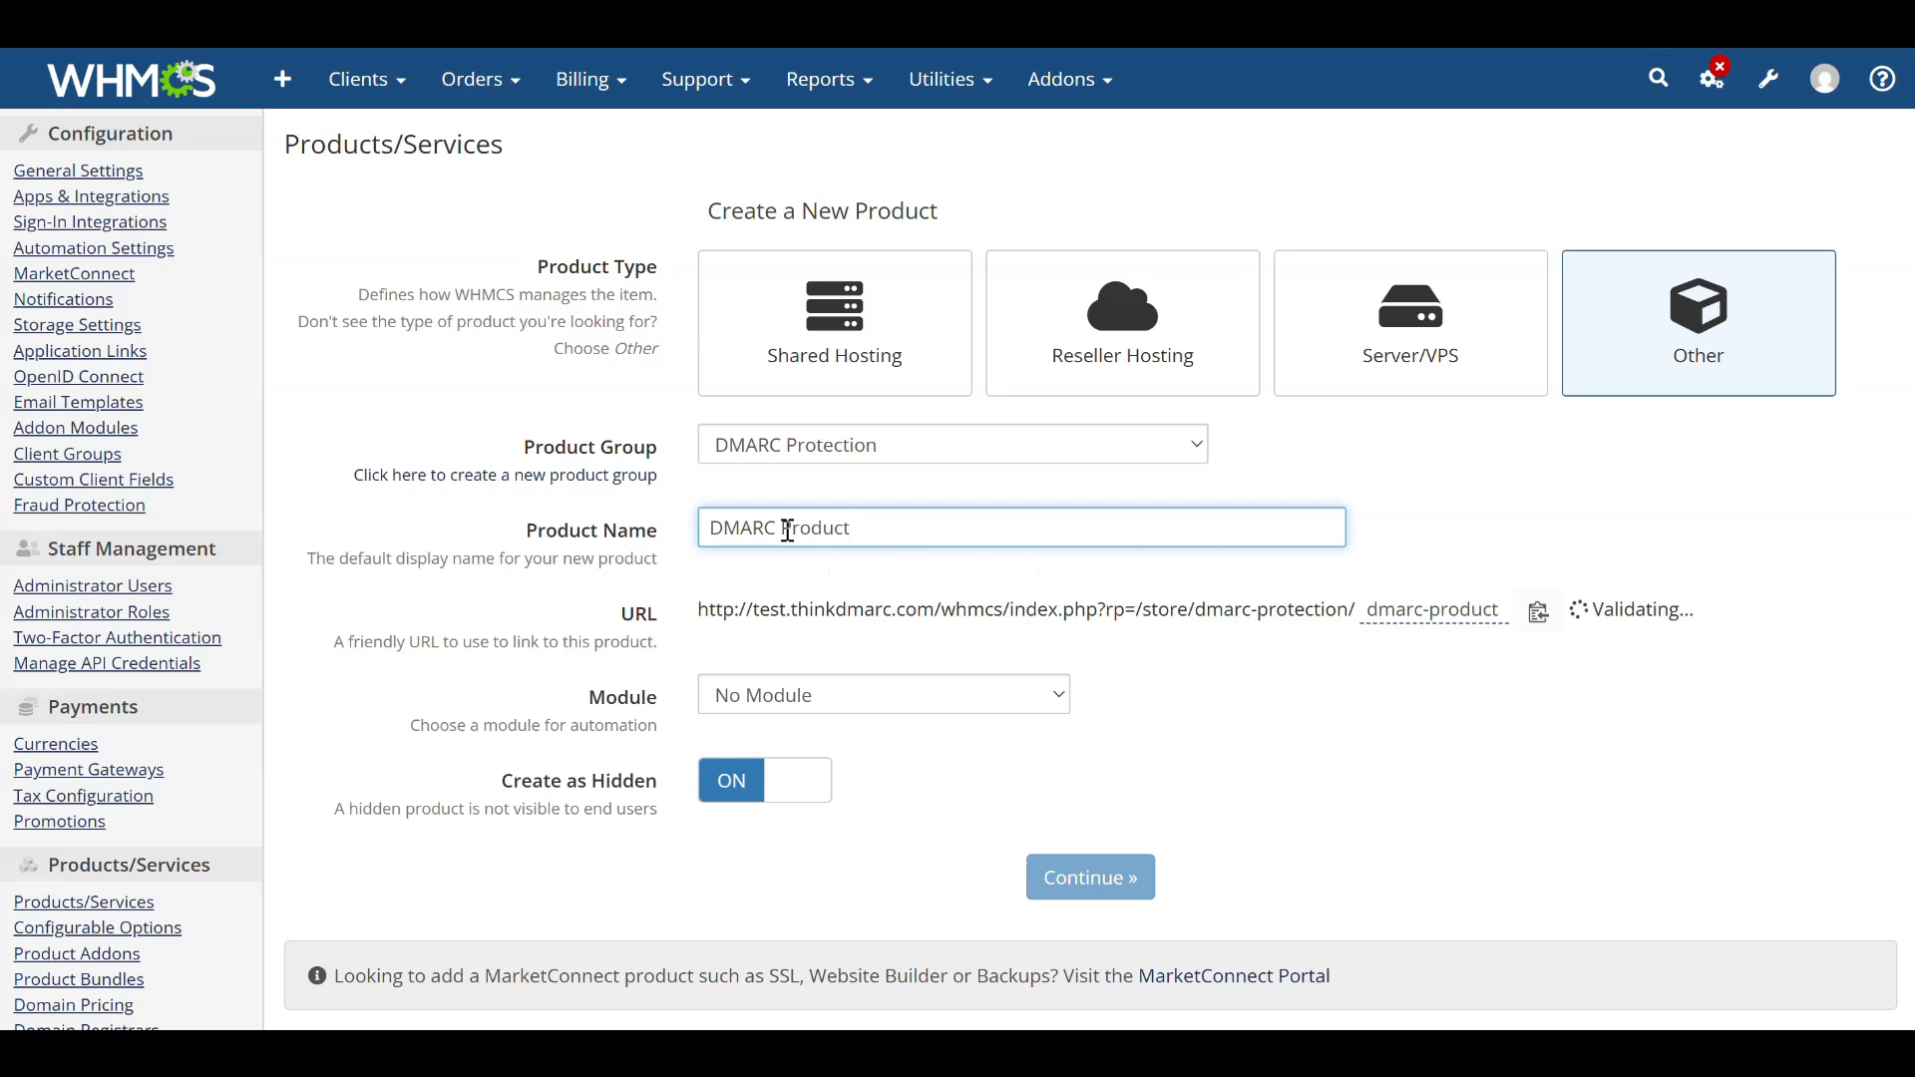
Set the product's module to PowerDMARC For WHMCS and continue creating the product.
{"action": "left_click", "coordinate": [811, 692]}
{"action": "left_click", "coordinate": [864, 245]}
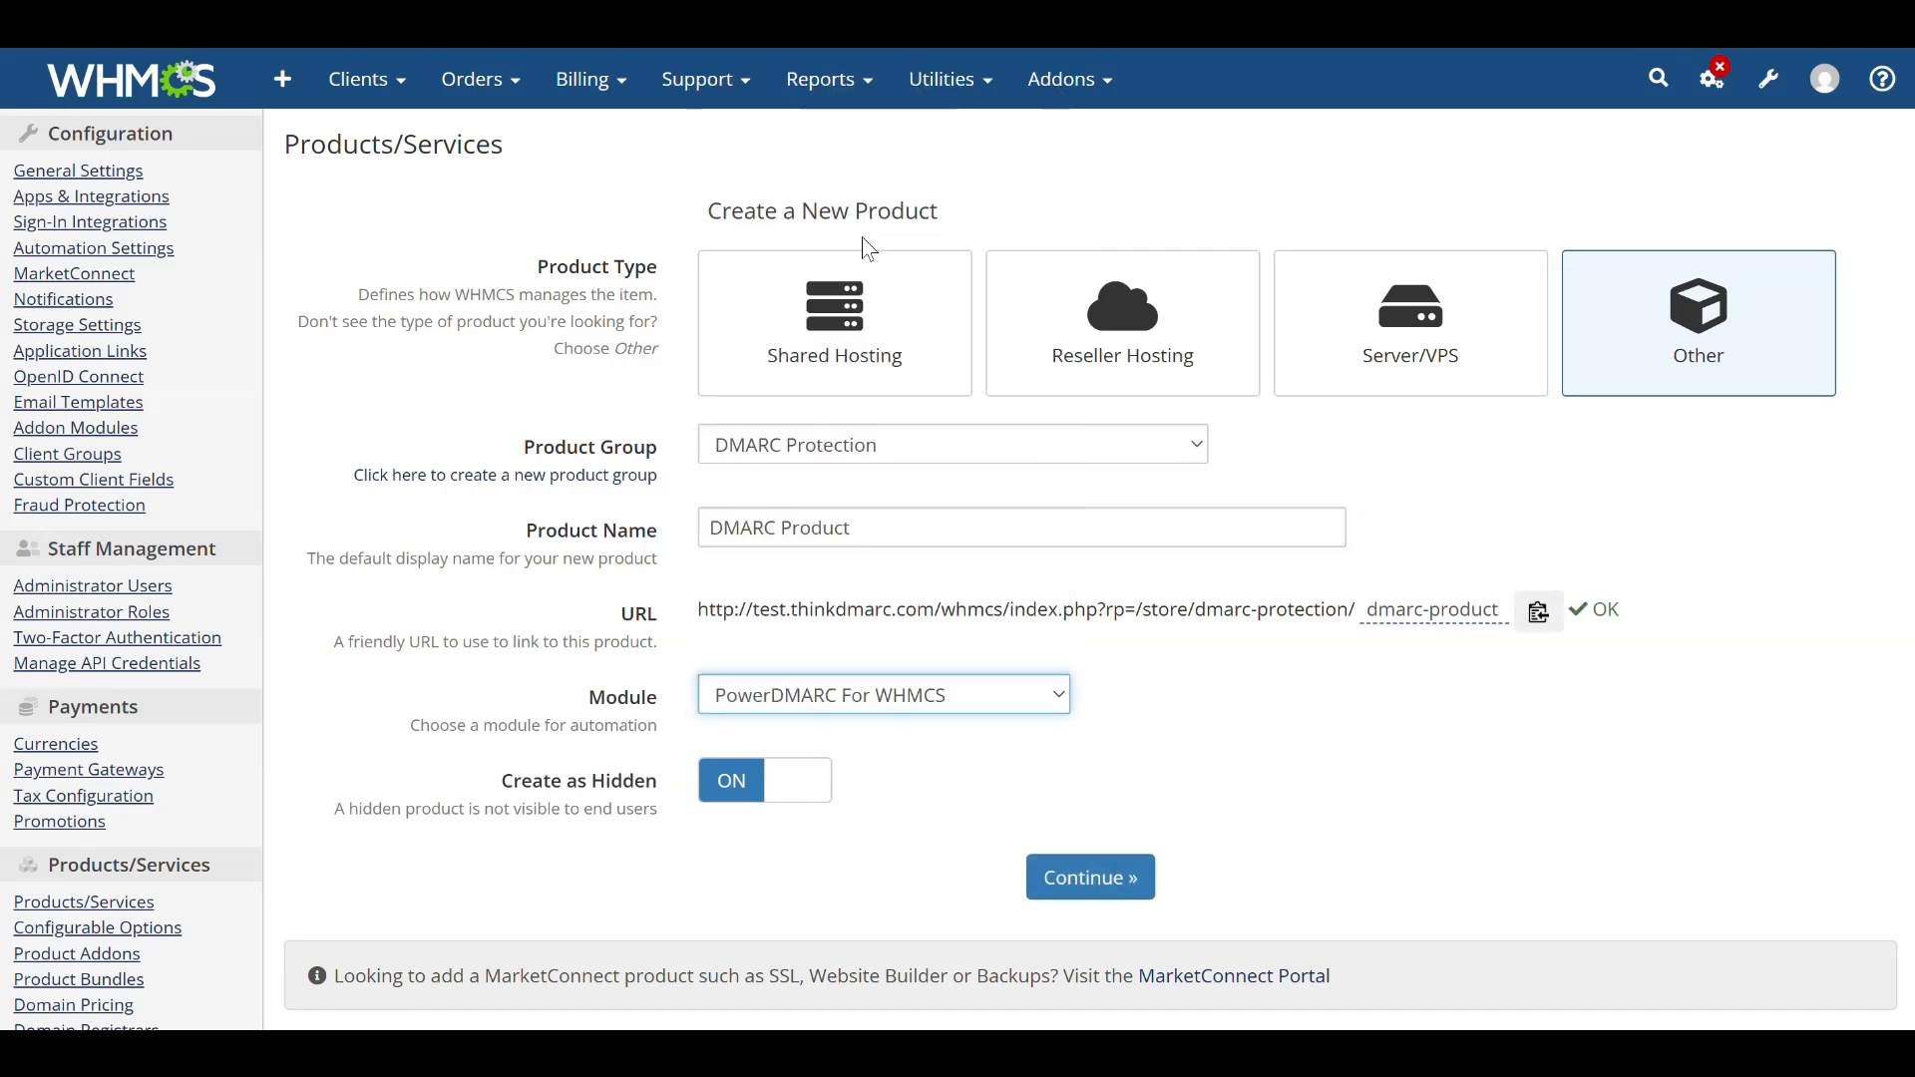
{"action": "left_click", "coordinate": [761, 788]}
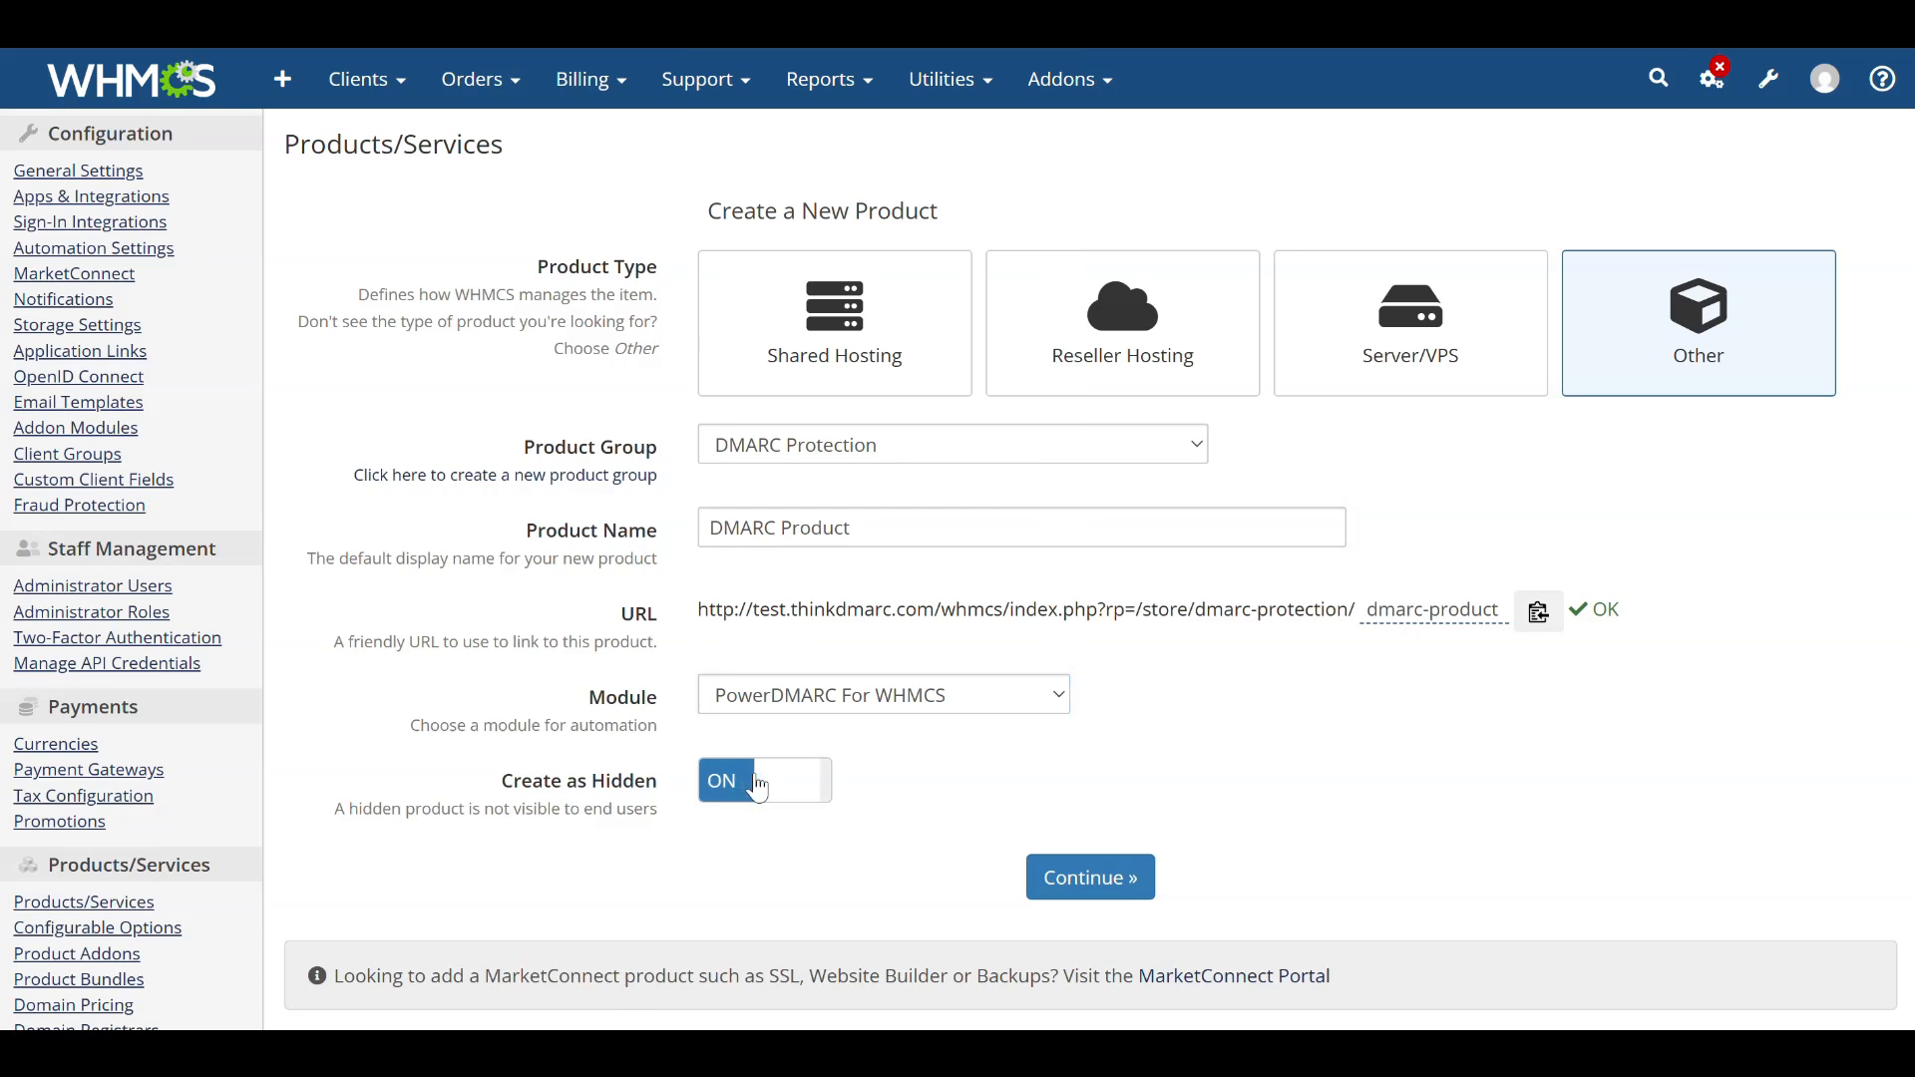
{"action": "left_click", "coordinate": [1088, 892]}
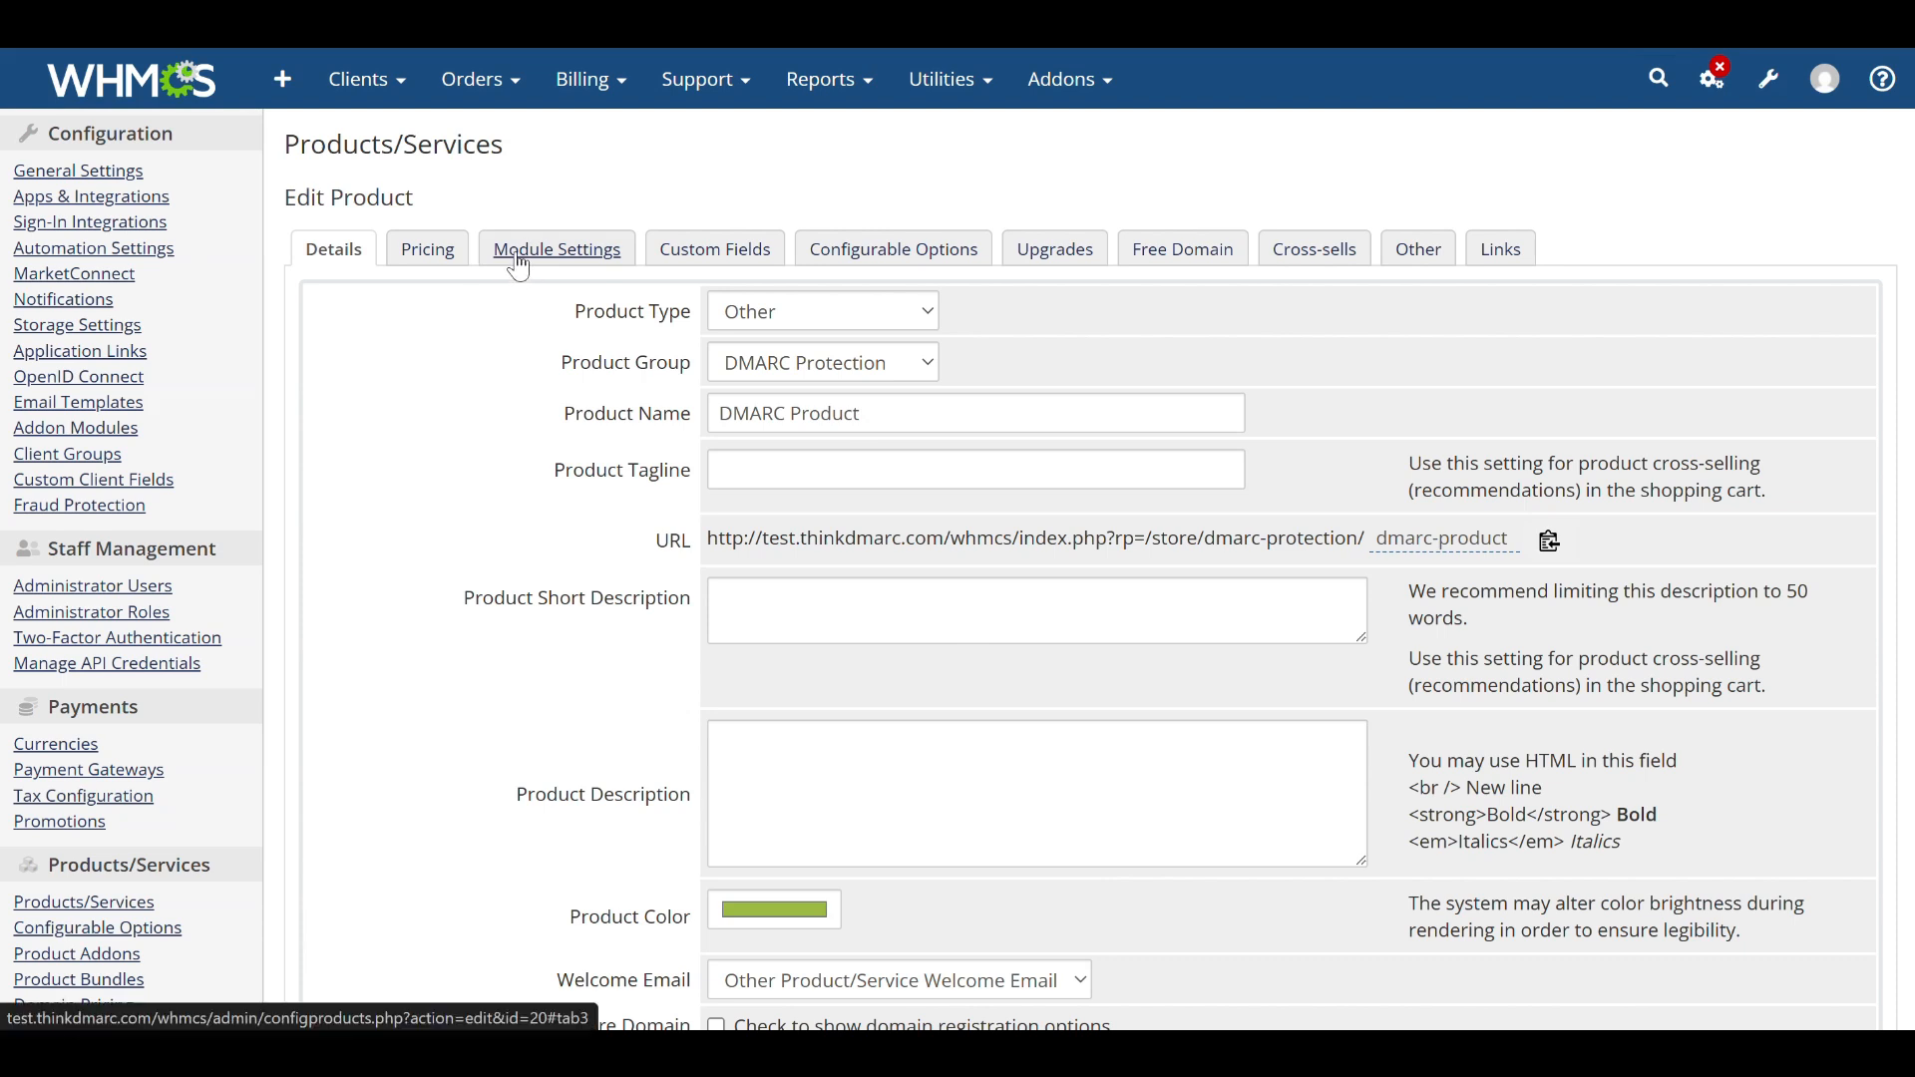
In the product's module settings, choose server group WHMCS Test and subscription plan Lite Monthly, then save.
{"action": "left_click", "coordinate": [518, 261]}
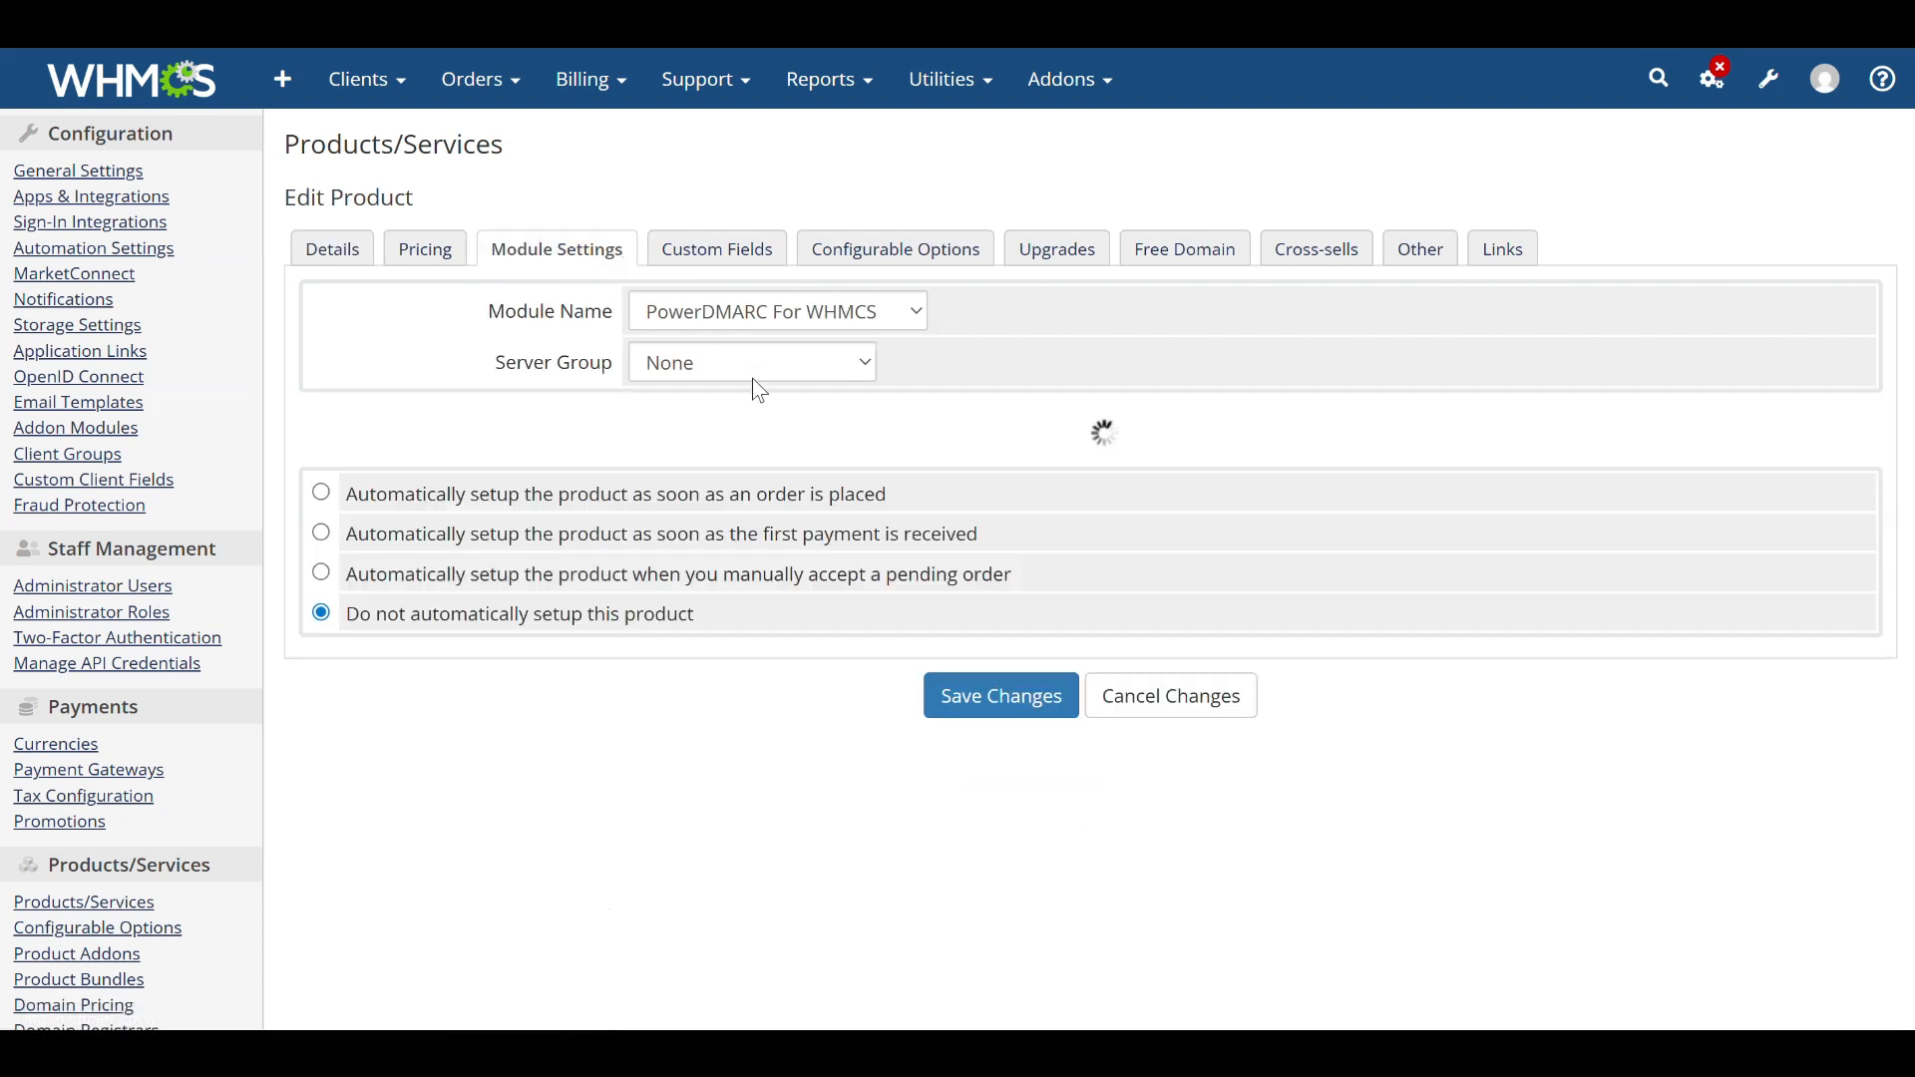
{"action": "left_click", "coordinate": [752, 377]}
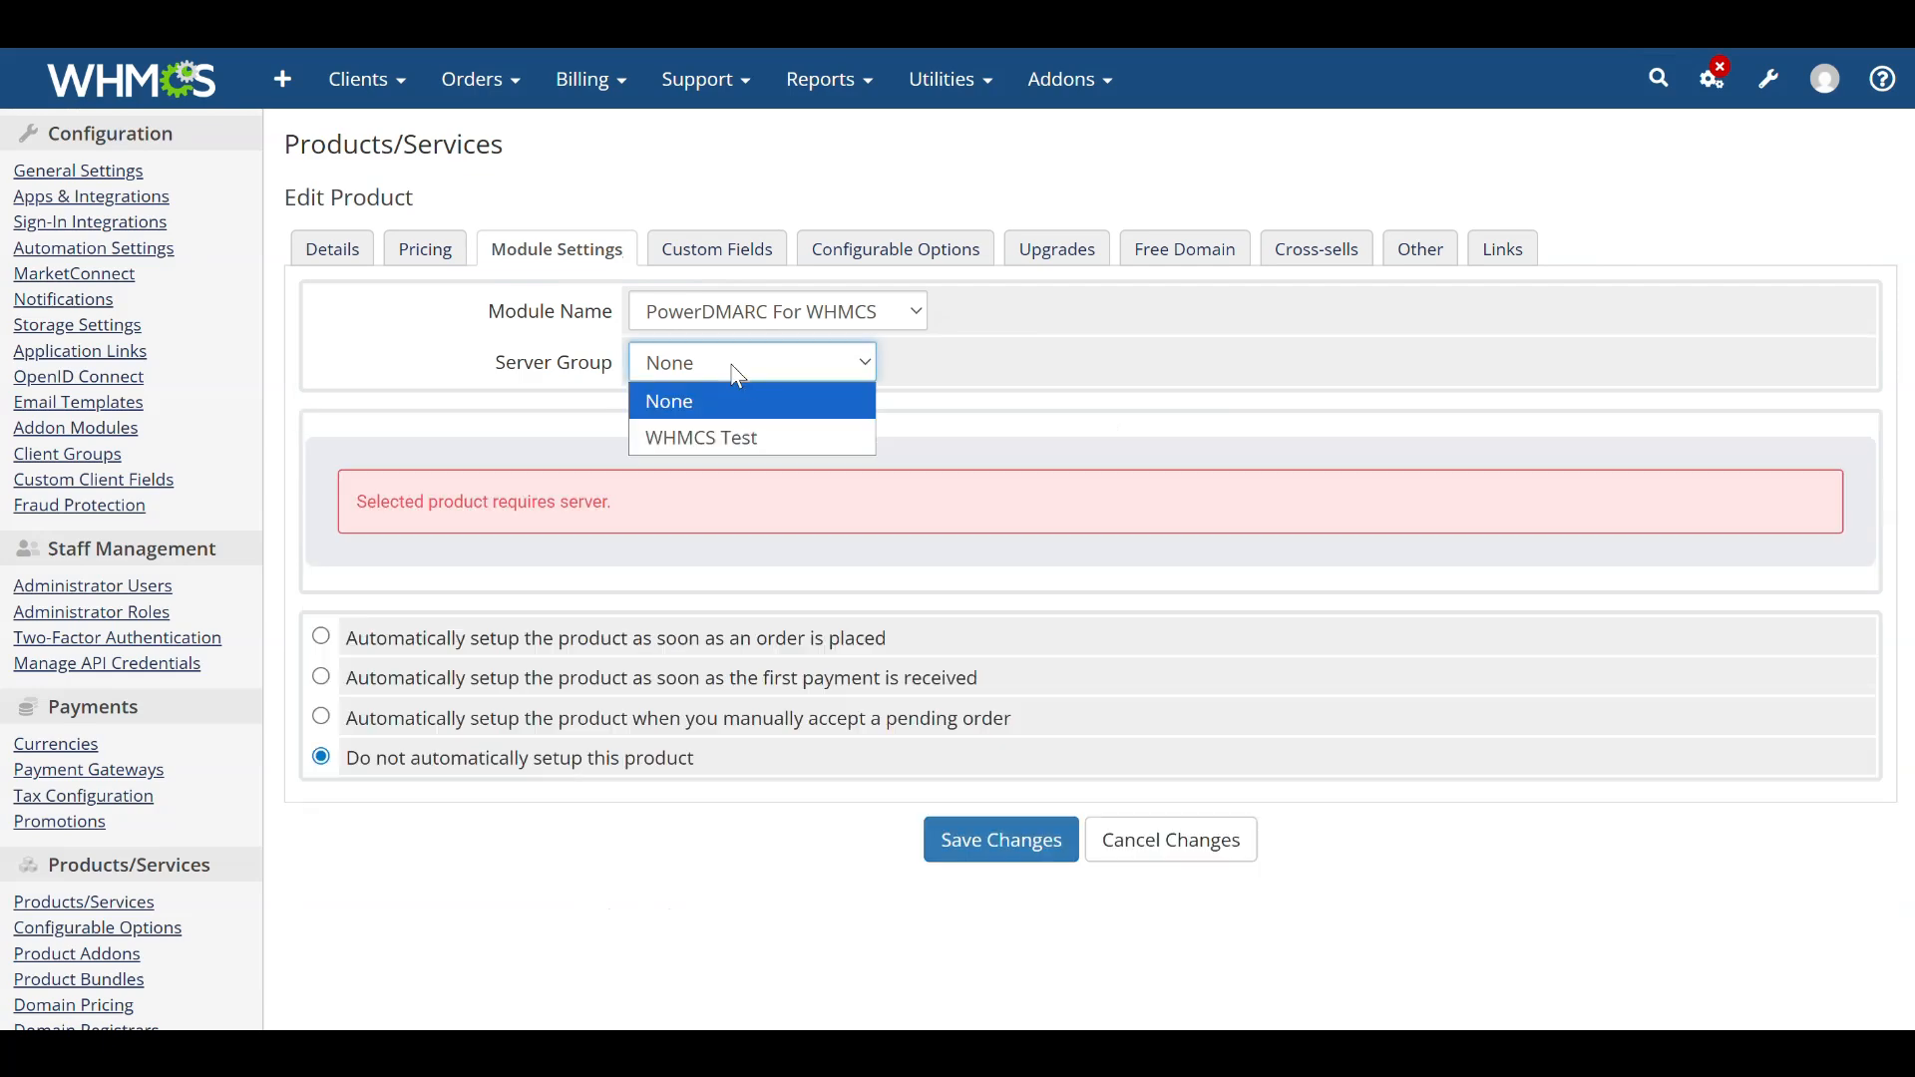
{"action": "left_click", "coordinate": [758, 433]}
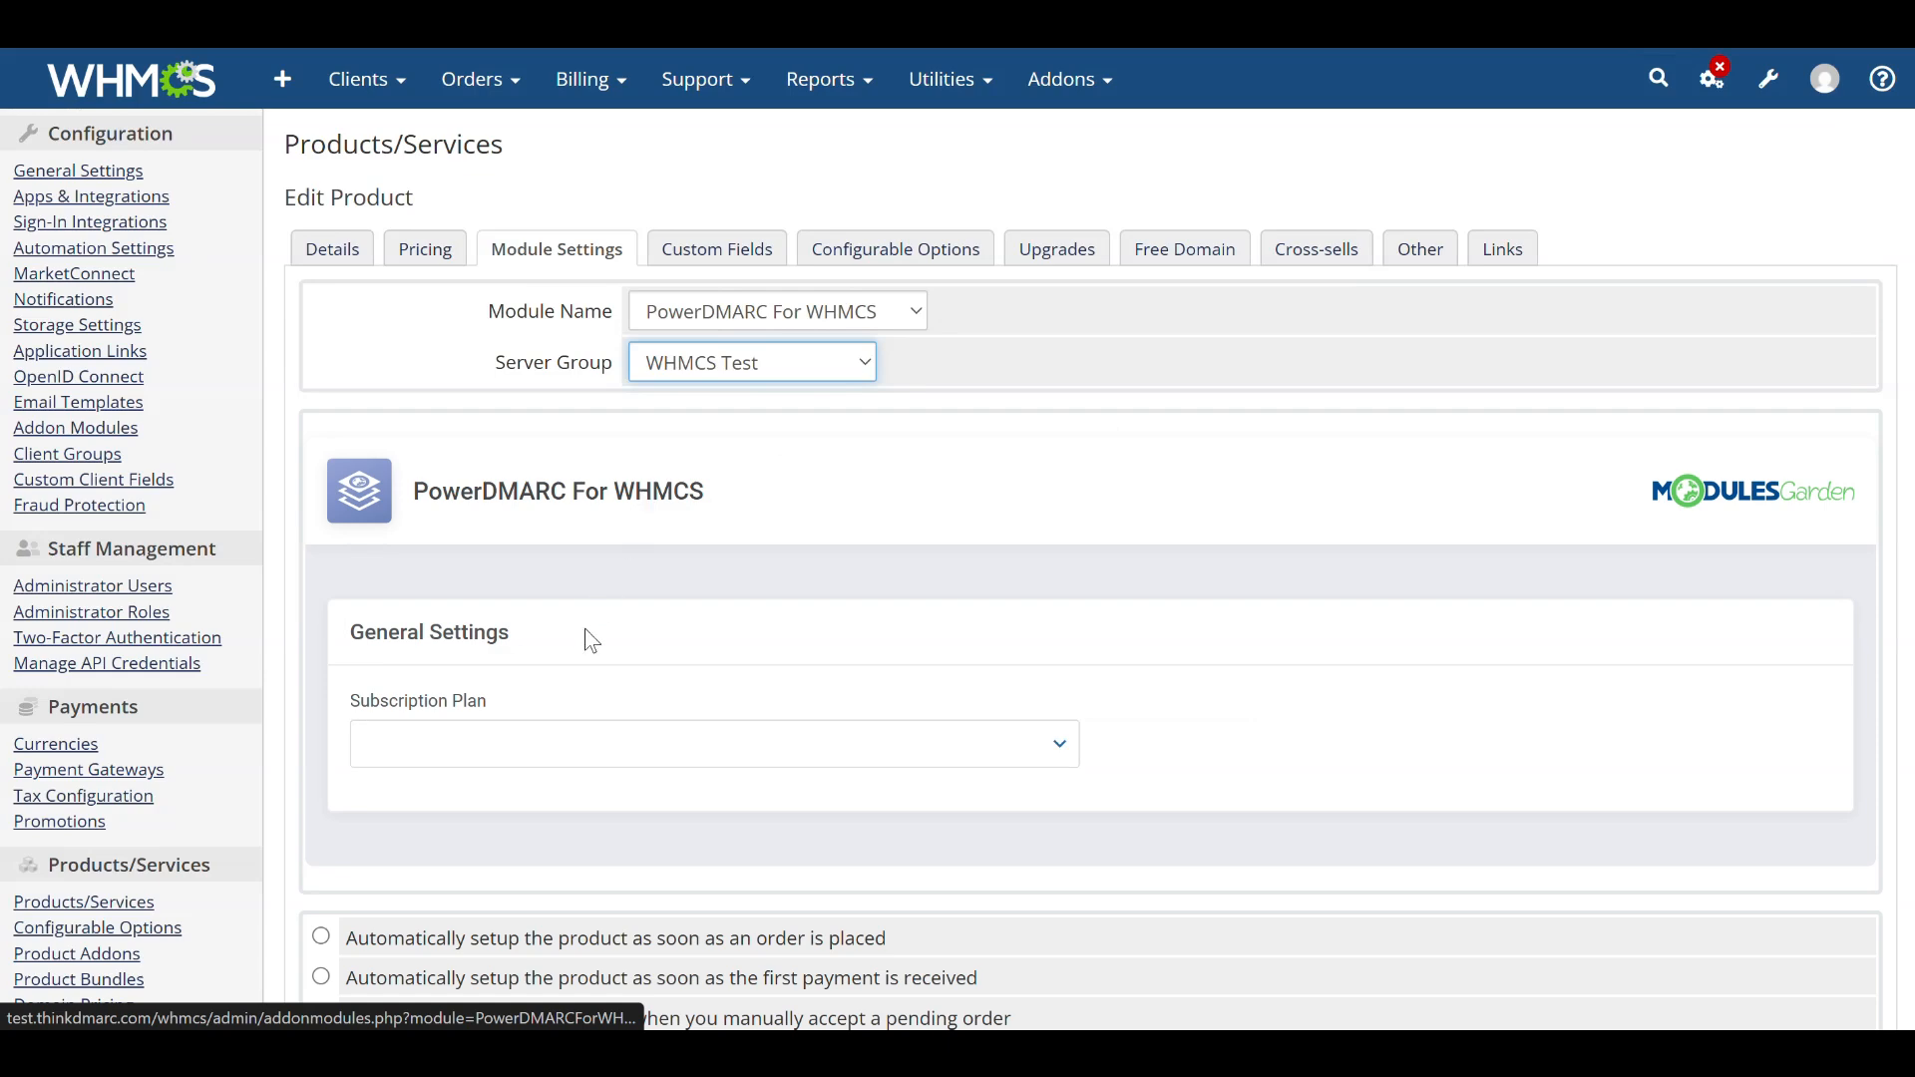
{"action": "scroll", "coordinate": [598, 668], "scroll_direction": "down", "scroll_amount": 2}
{"action": "left_click", "coordinate": [522, 576]}
{"action": "scroll", "coordinate": [525, 739], "scroll_direction": "down", "scroll_amount": 3}
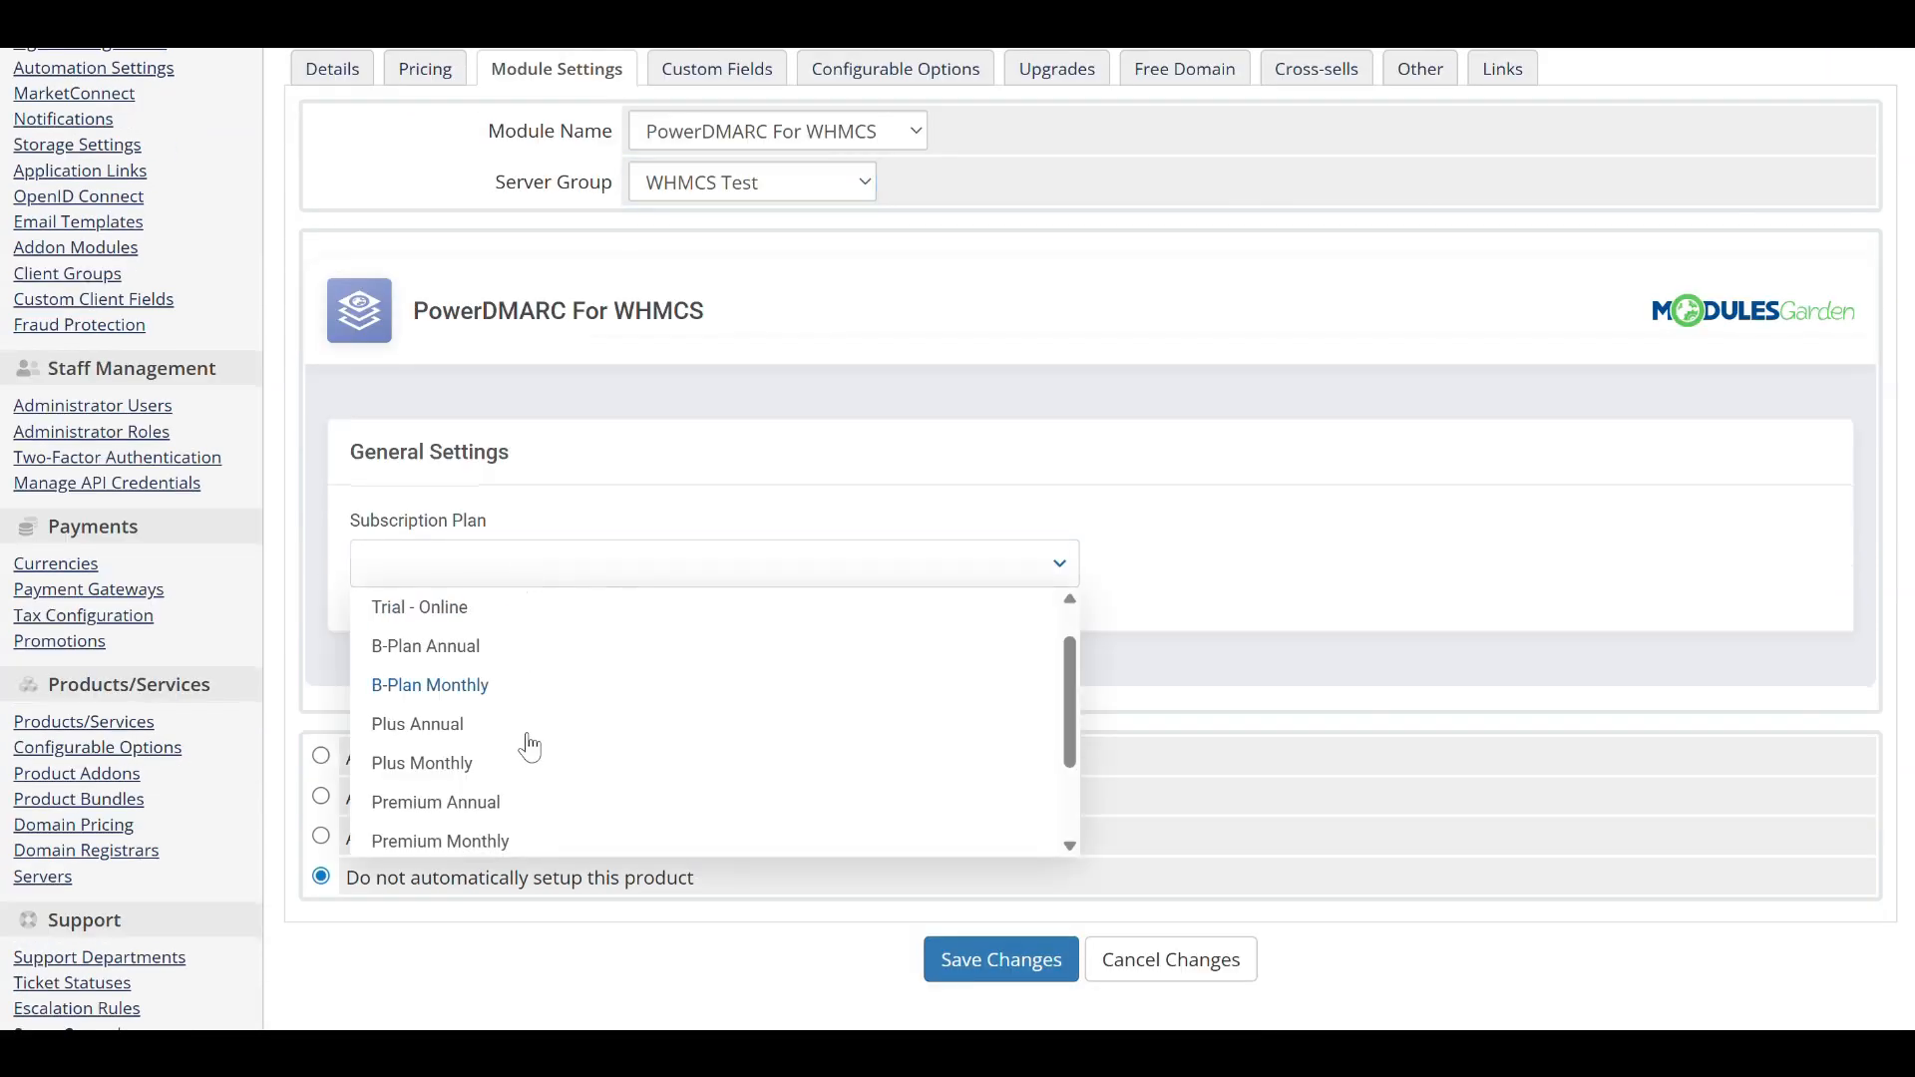
{"action": "left_click", "coordinate": [464, 749]}
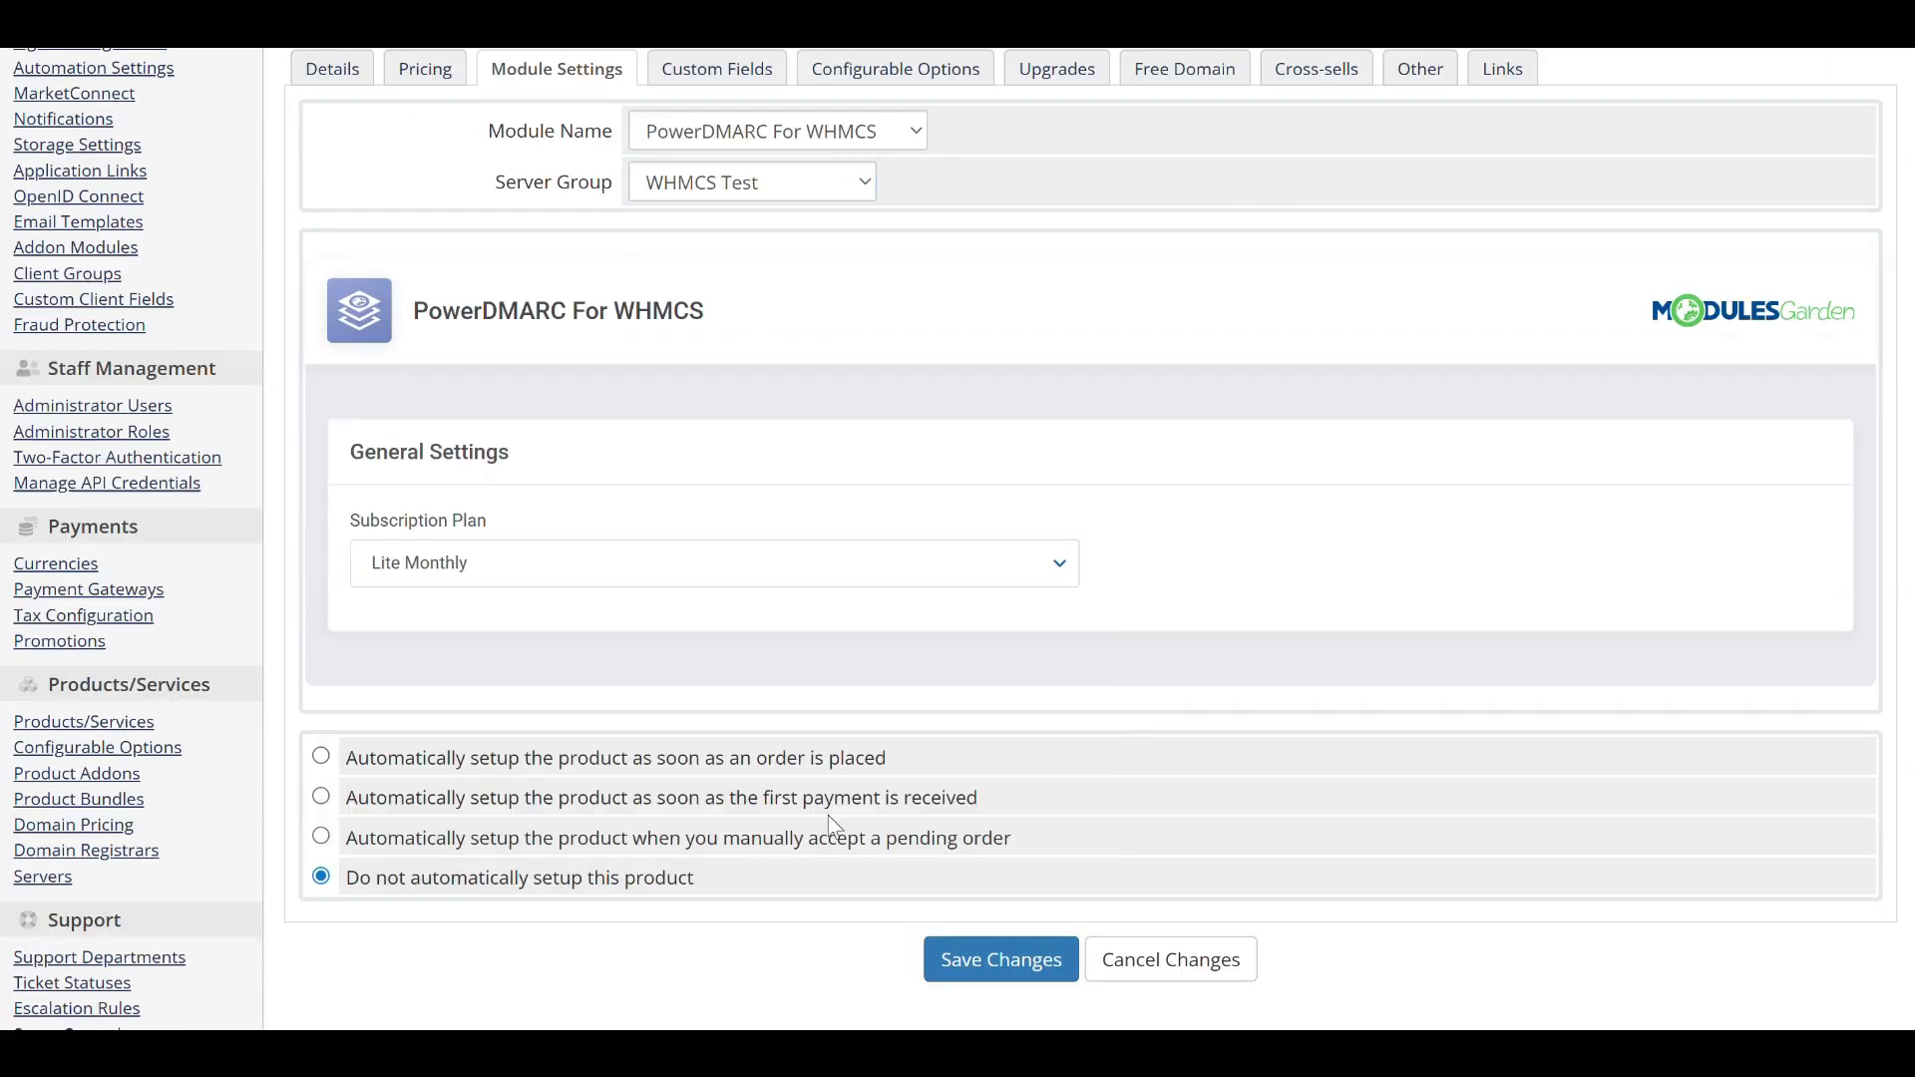
{"action": "left_click", "coordinate": [992, 957]}
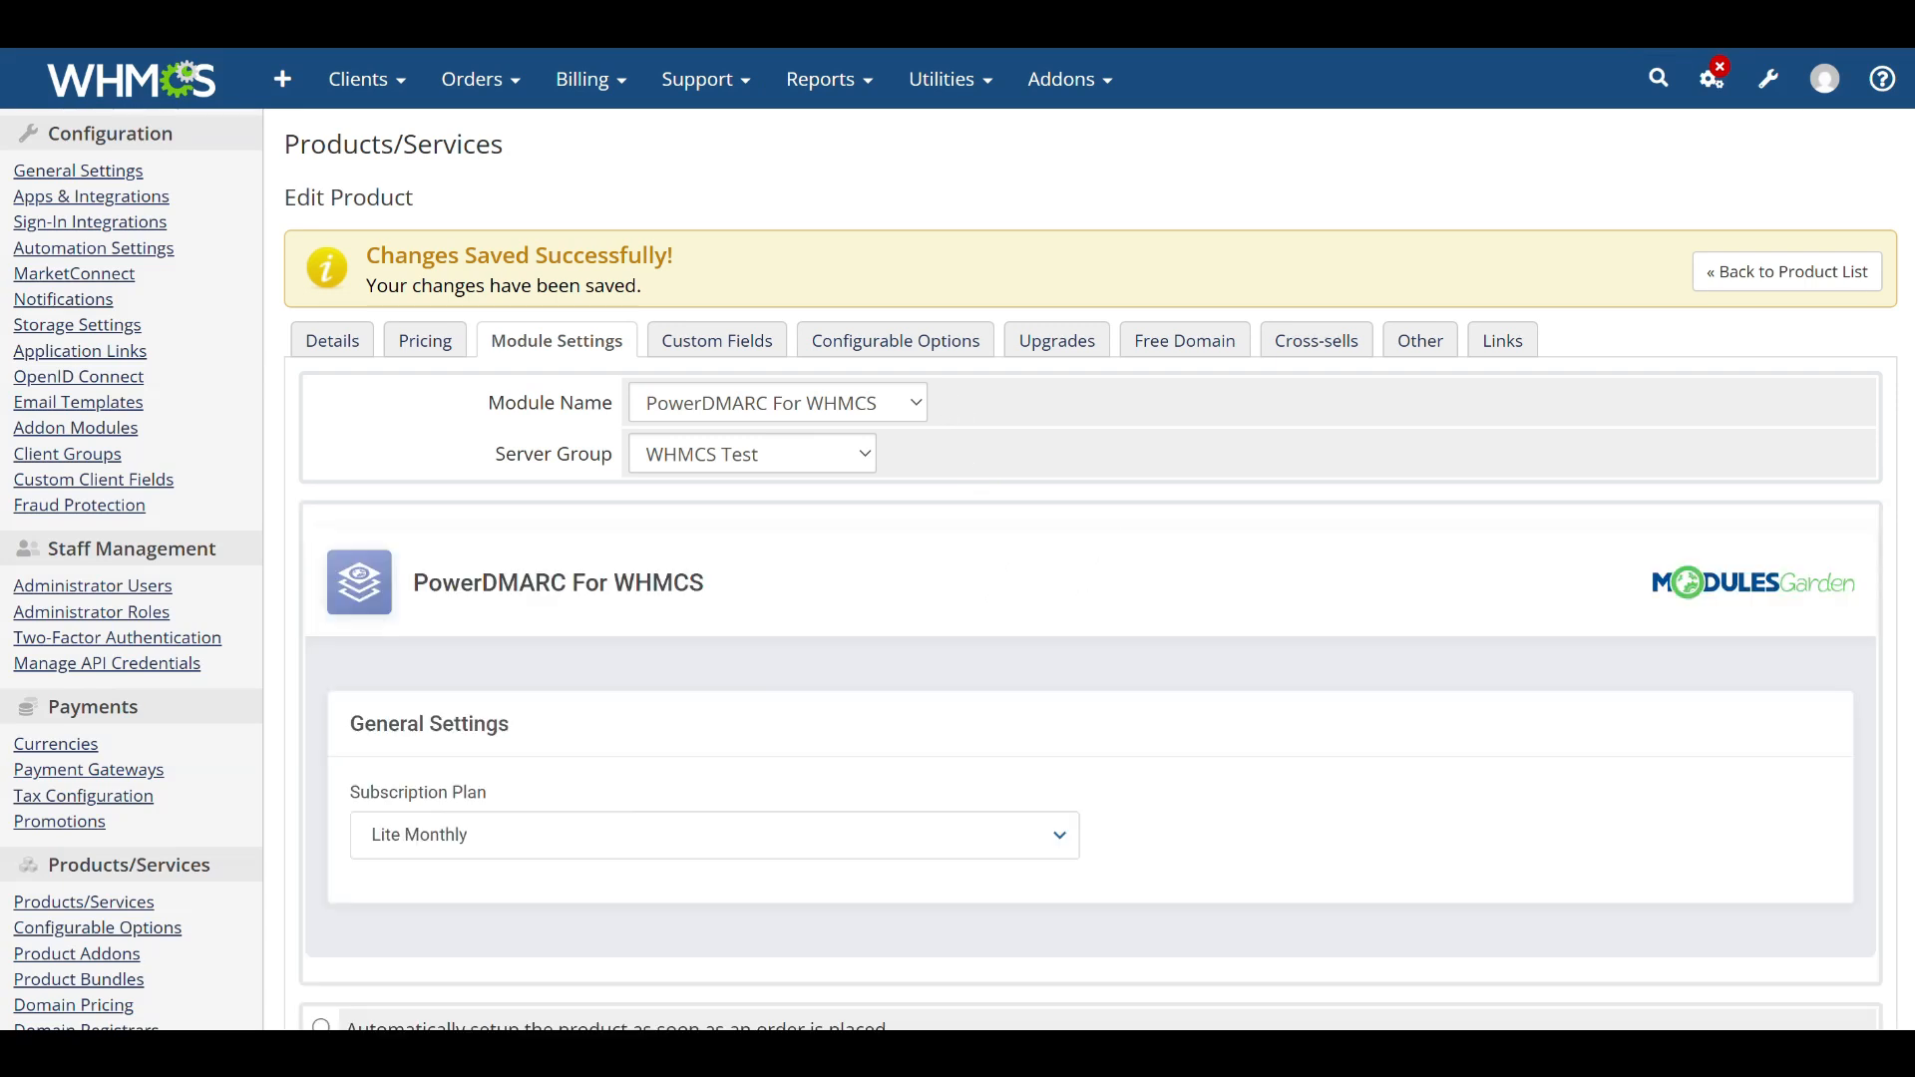
Open Product Addons from System Settings and start a new addon named DMARC Addon 2.
{"action": "left_click", "coordinate": [1770, 80]}
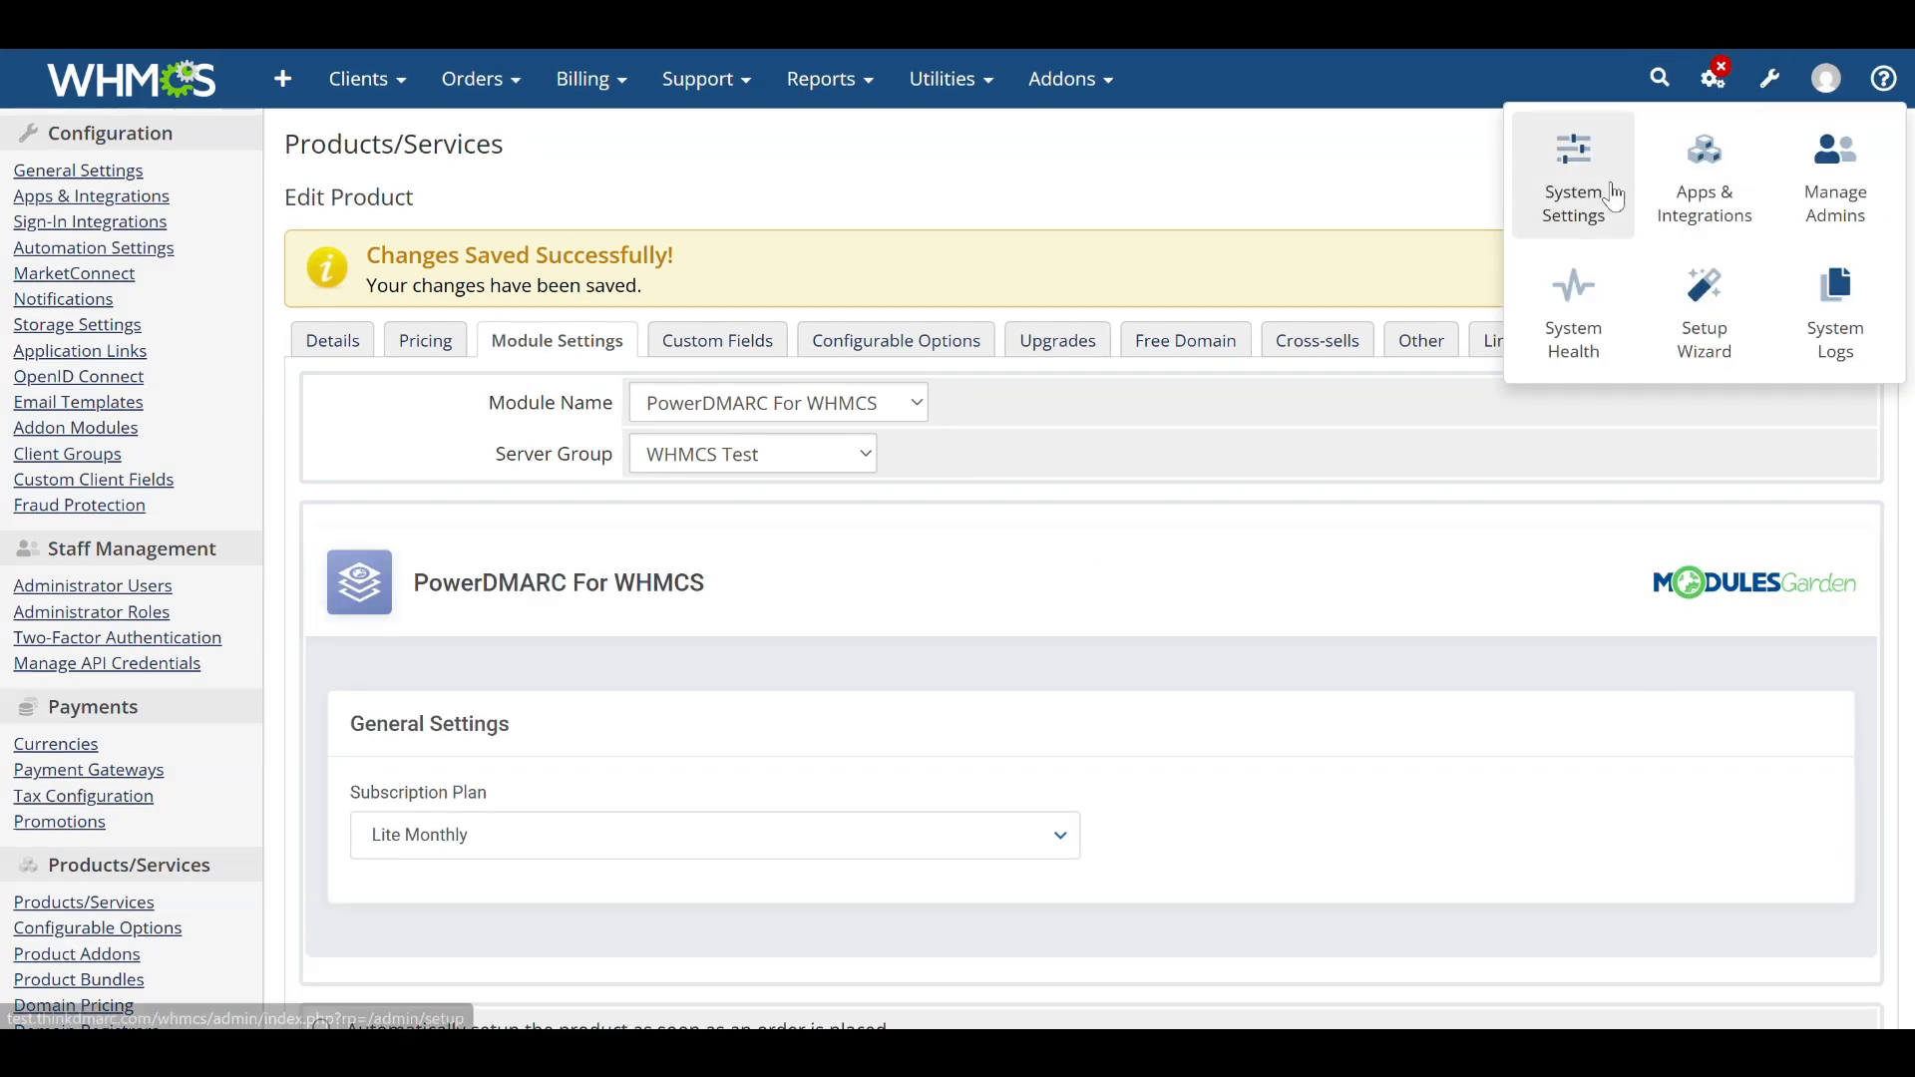
{"action": "left_click", "coordinate": [1564, 190]}
{"action": "type", "text": "addo"}
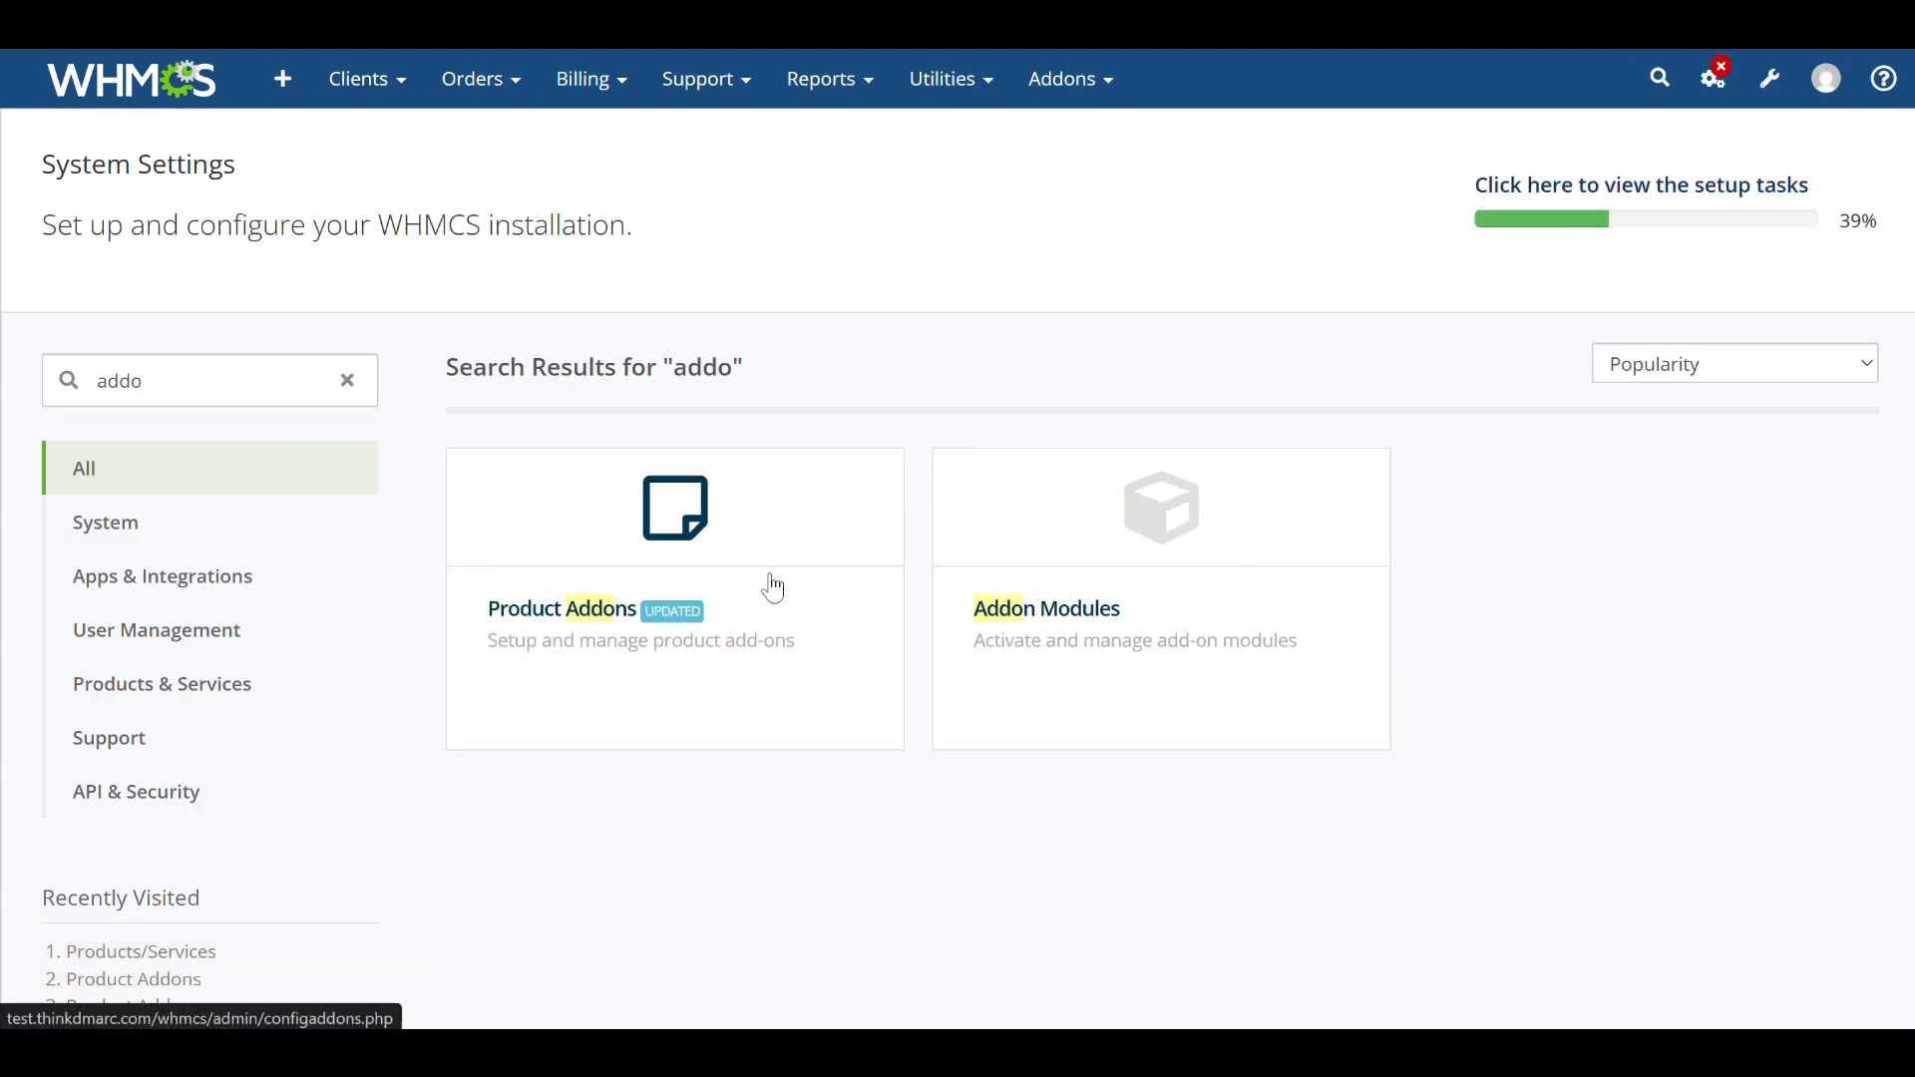
{"action": "left_click", "coordinate": [769, 586]}
{"action": "left_click", "coordinate": [419, 292]}
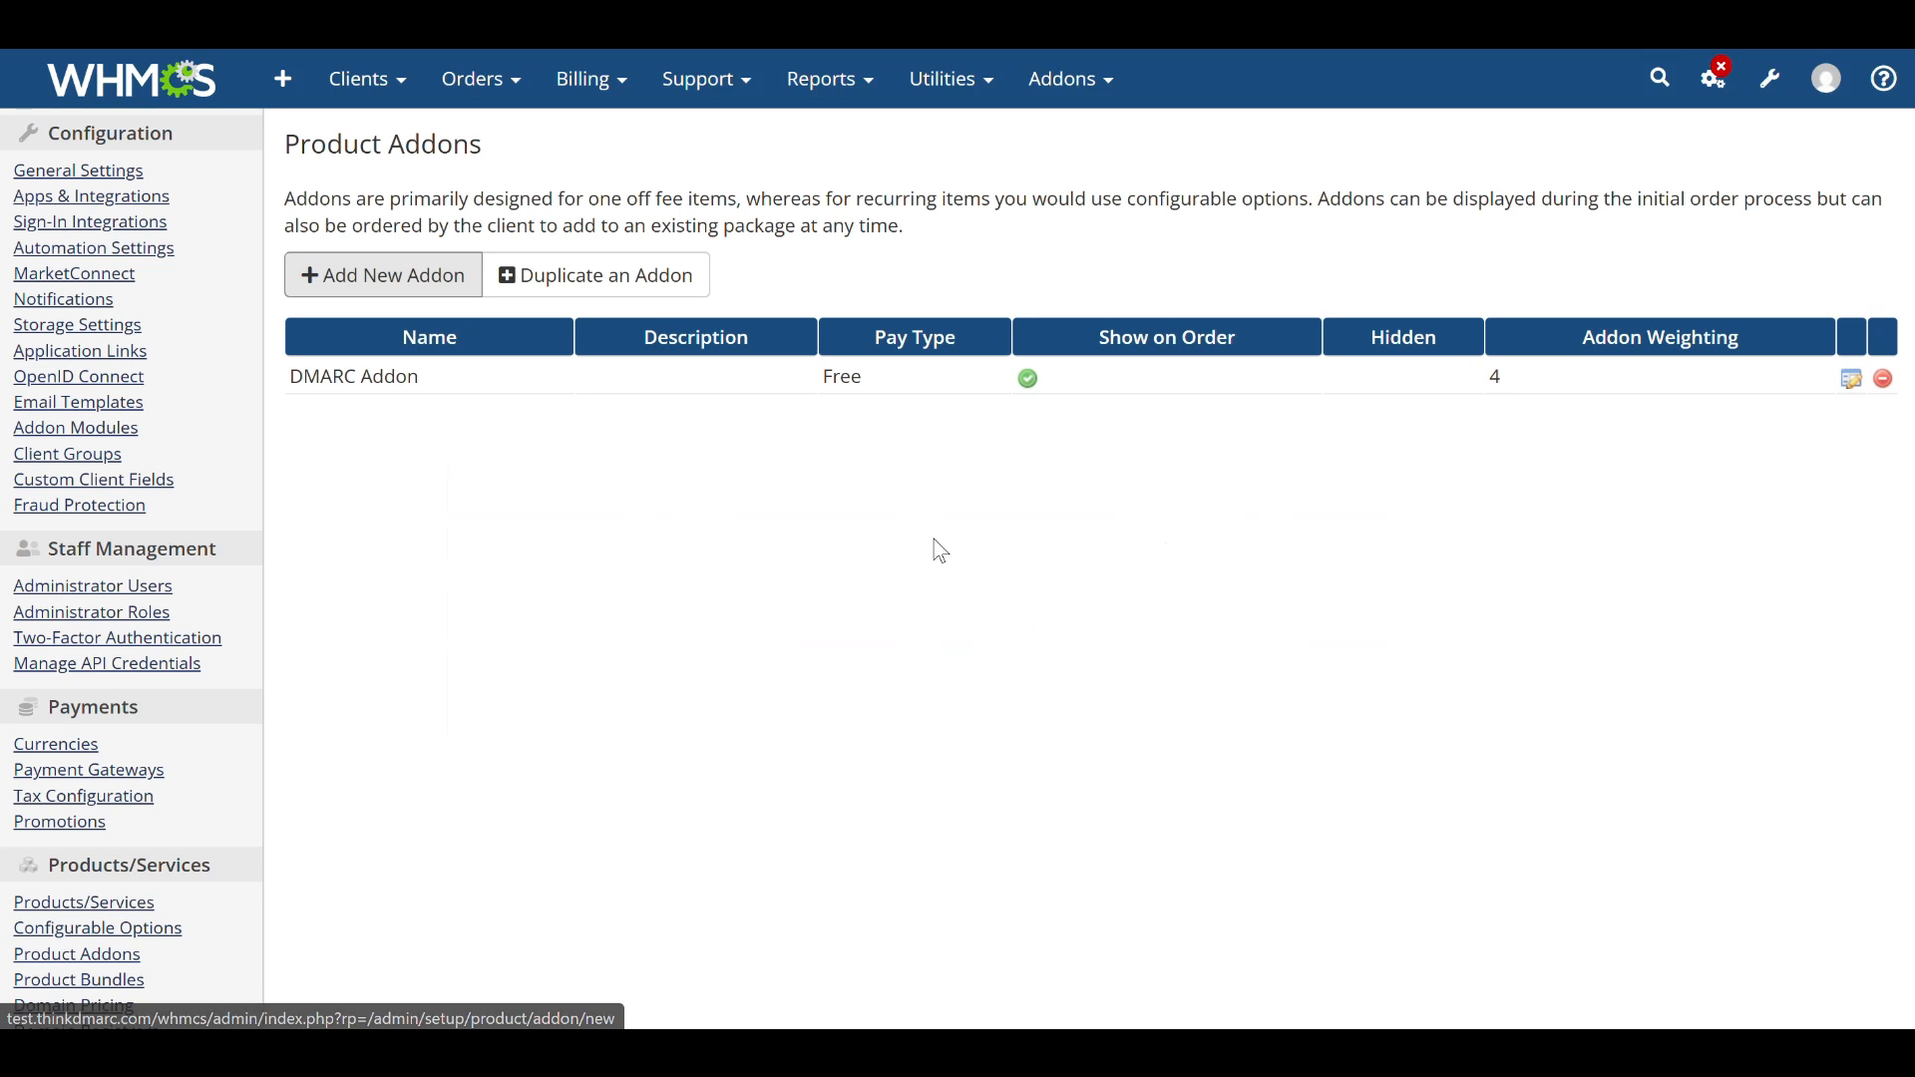
{"action": "left_click", "coordinate": [919, 385]}
{"action": "type", "text": "DMAR"}
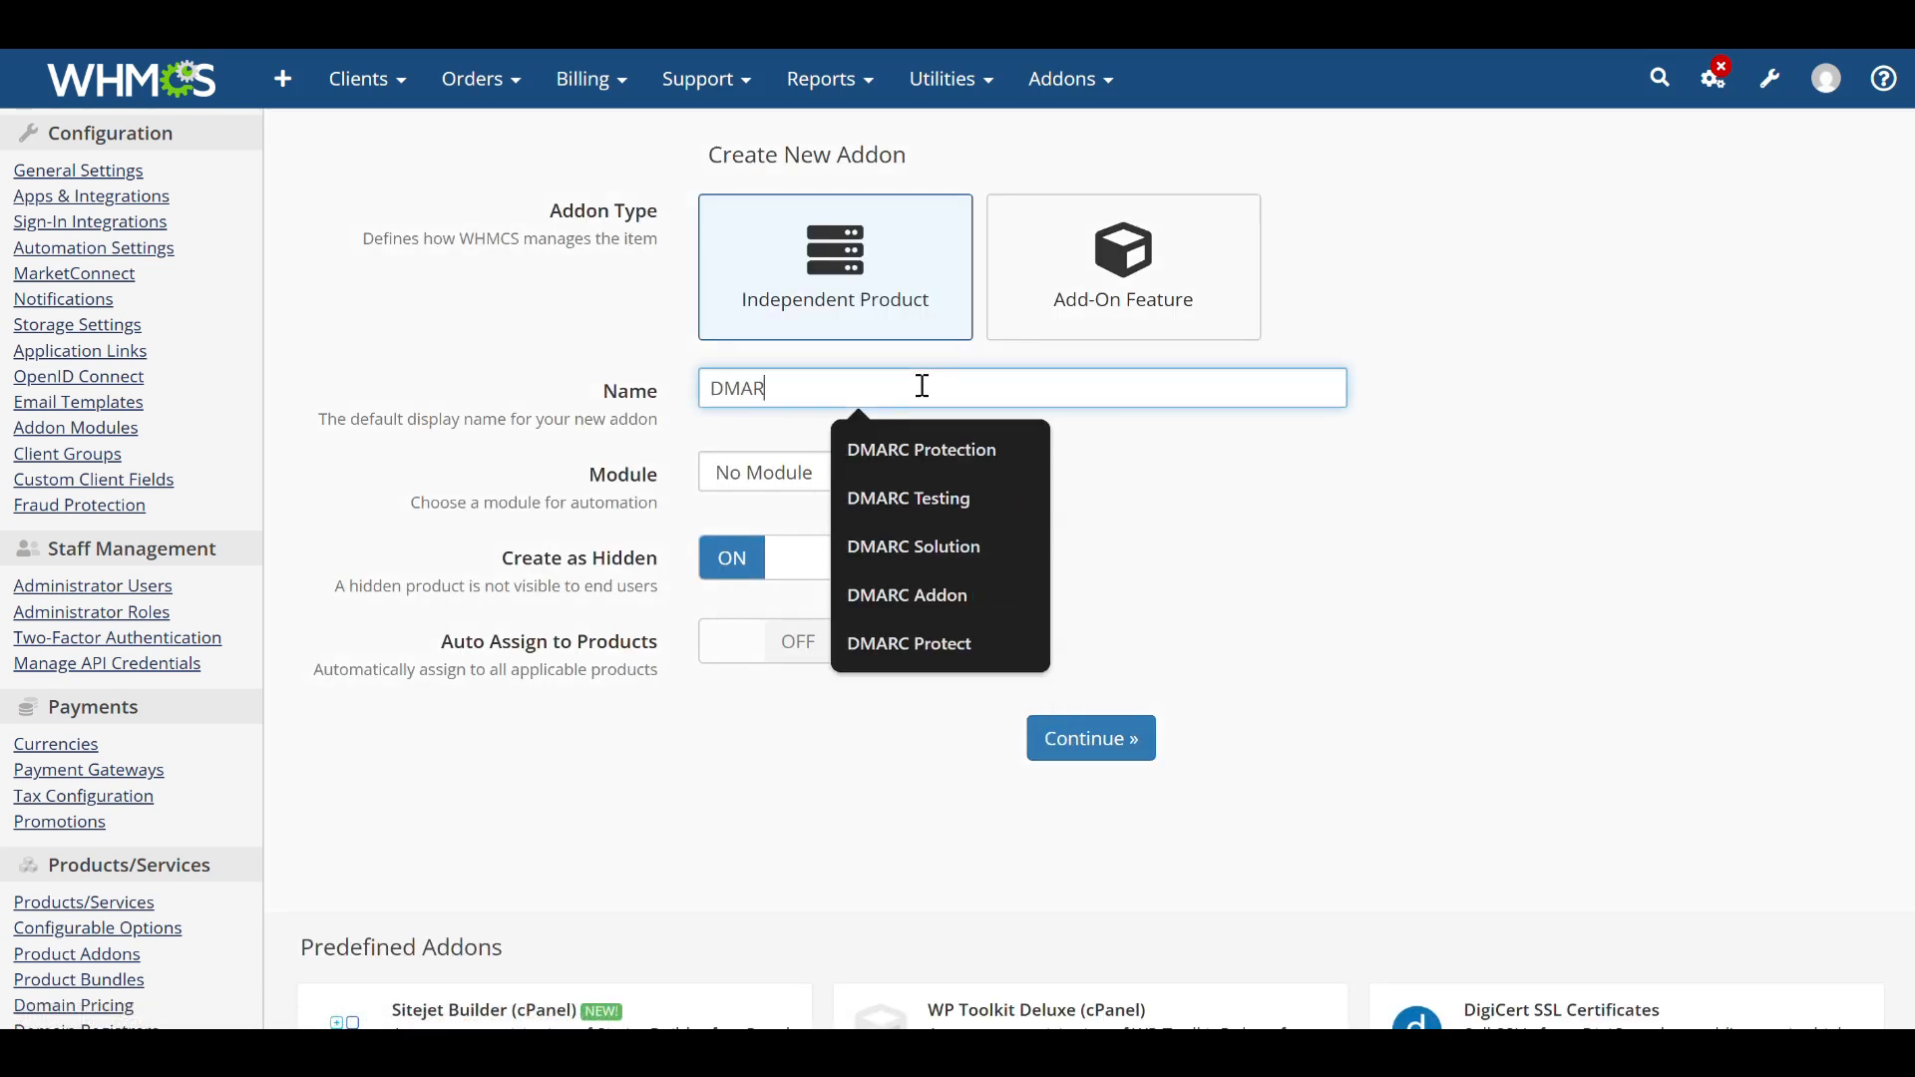
{"action": "type", "text": "C Addon 2"}
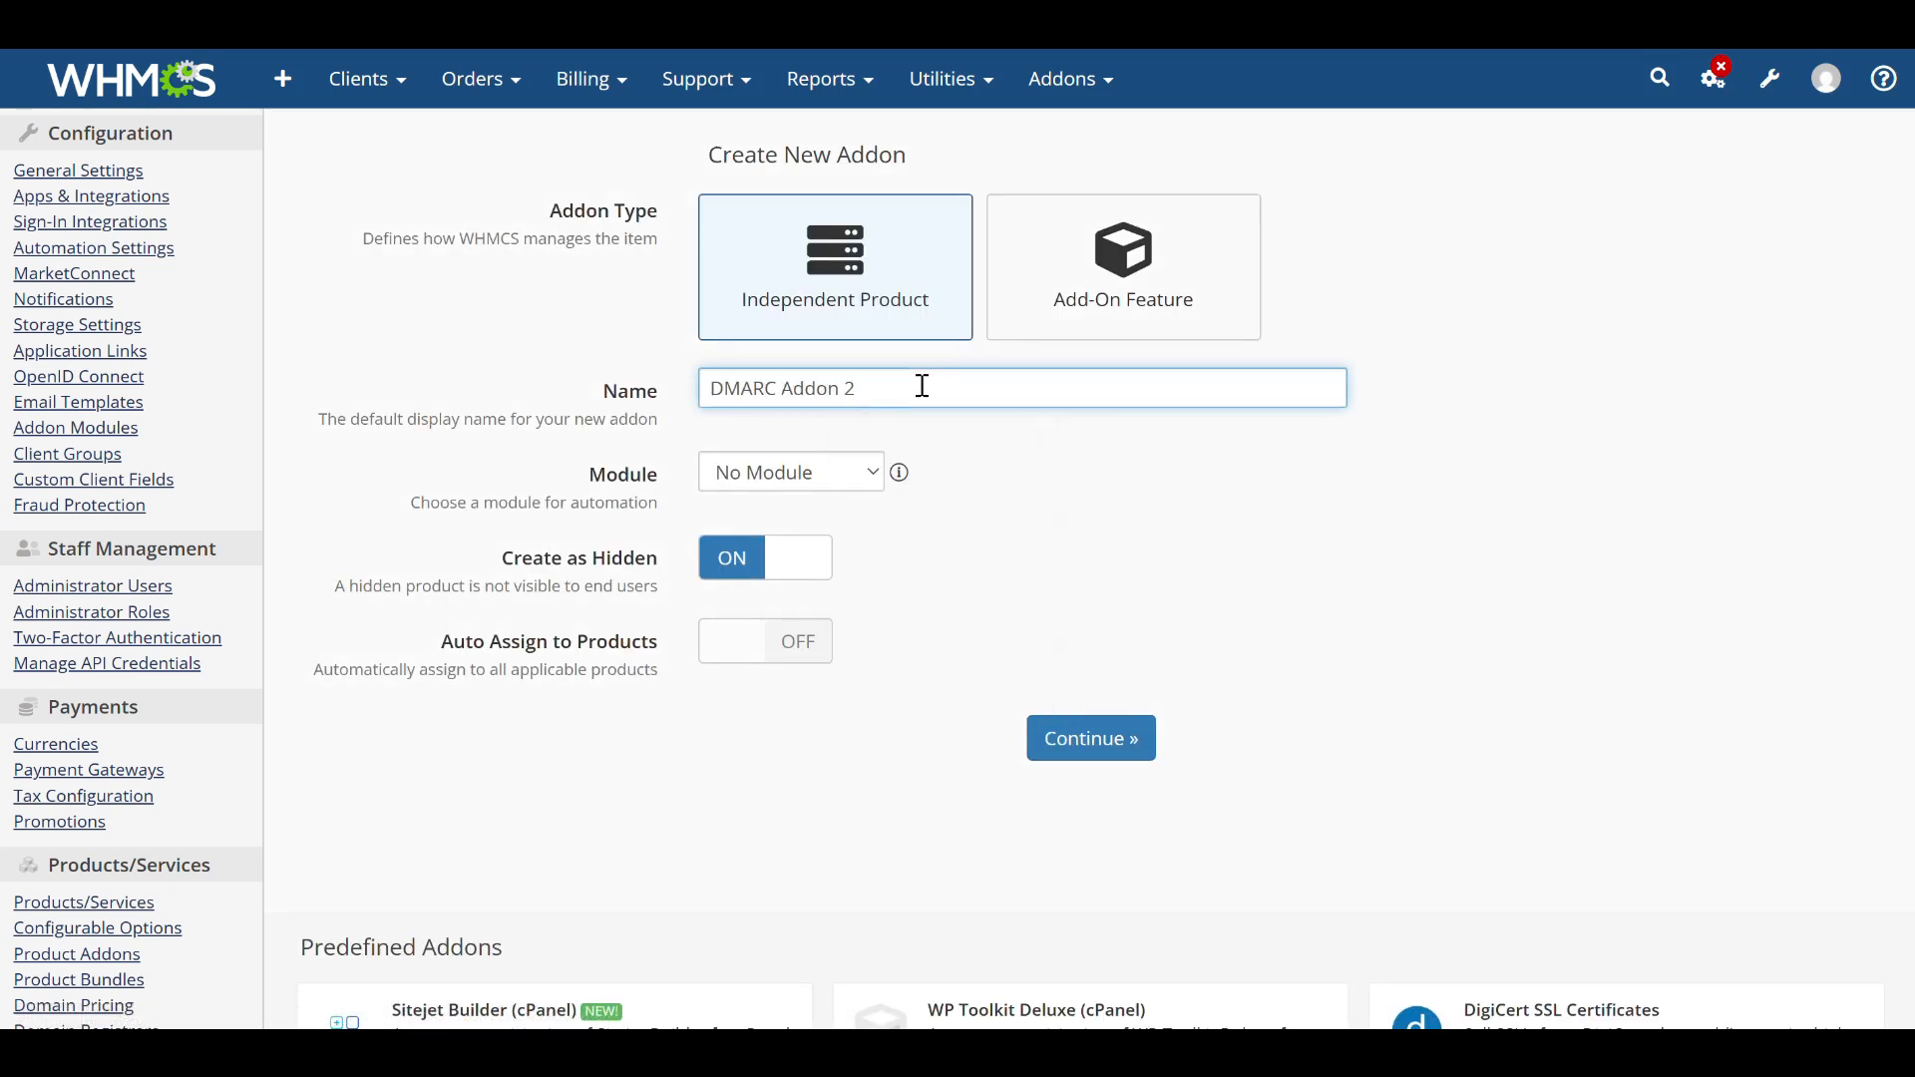
Set the addon's module to PowerDMARC For WHMCS, turn off Create as Hidden, and continue.
{"action": "left_click", "coordinate": [798, 488]}
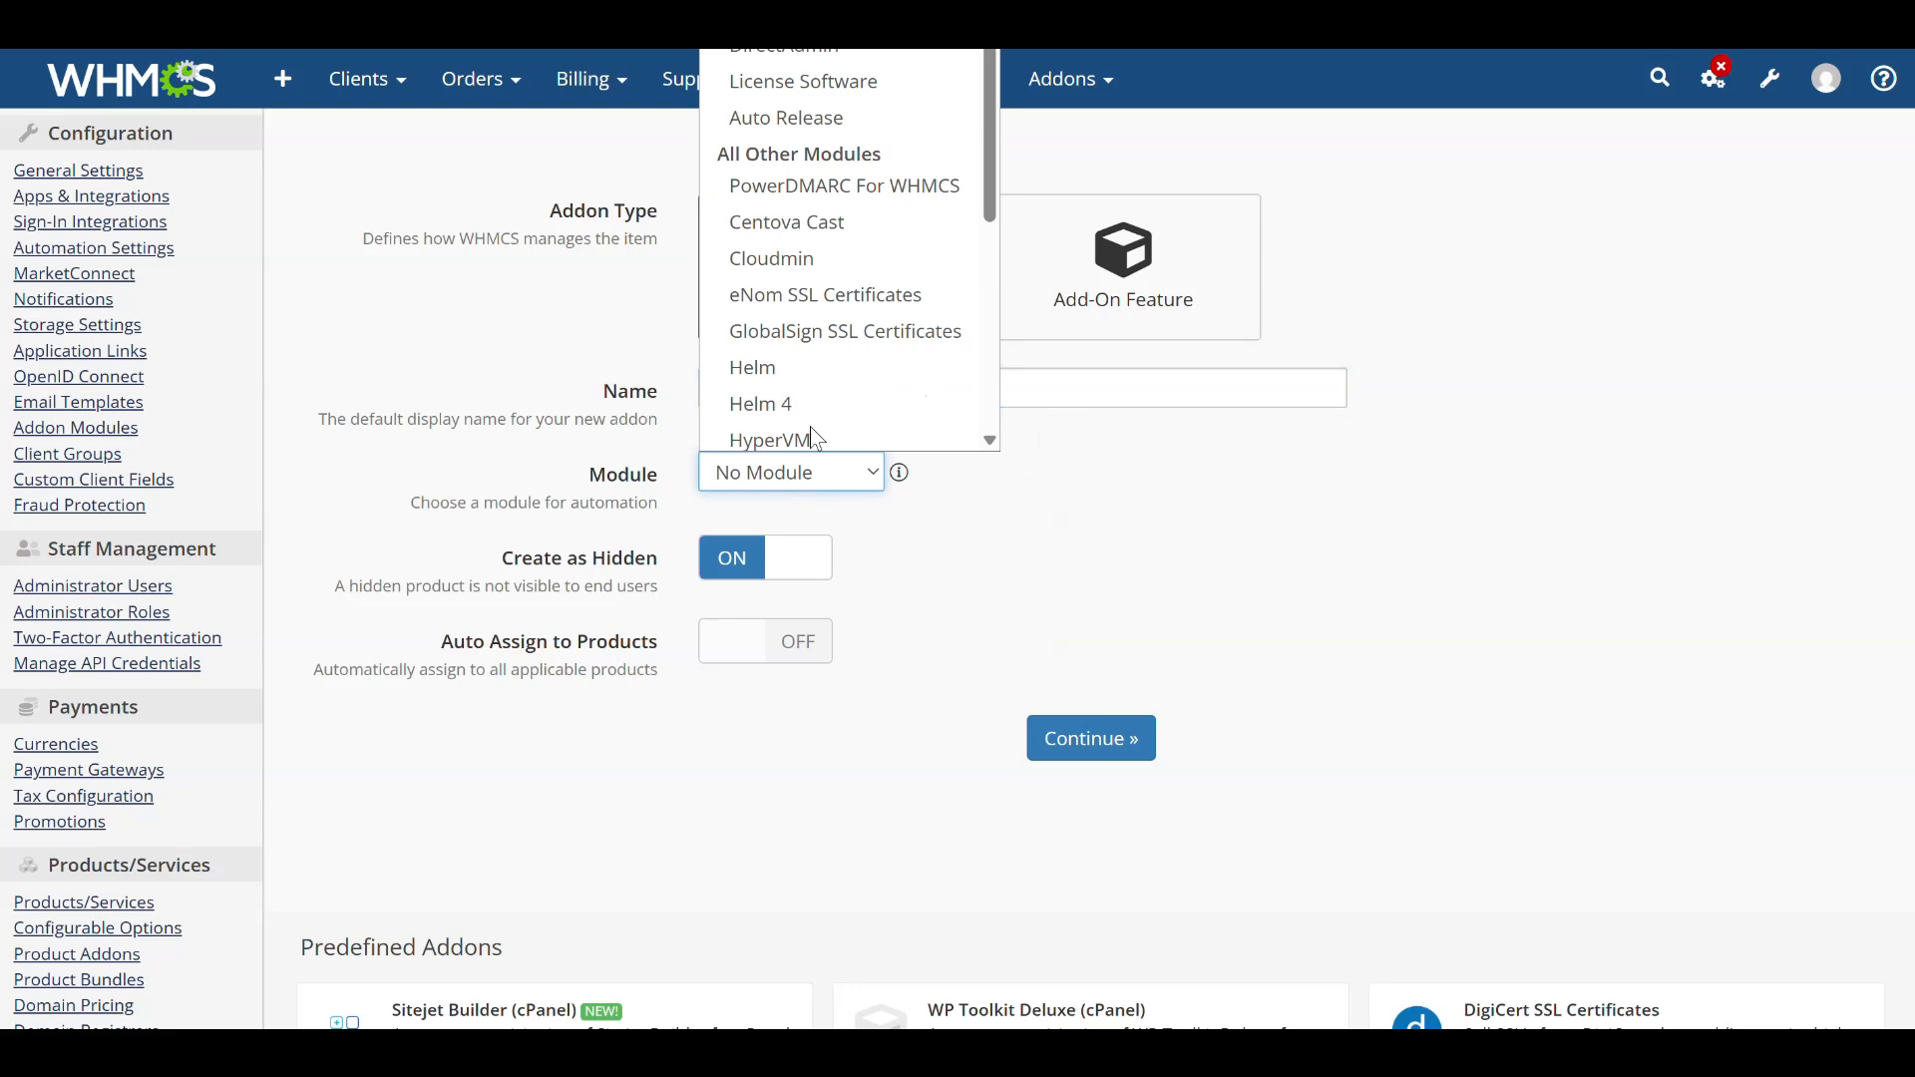
{"action": "left_click", "coordinate": [878, 175]}
{"action": "left_click", "coordinate": [798, 557]}
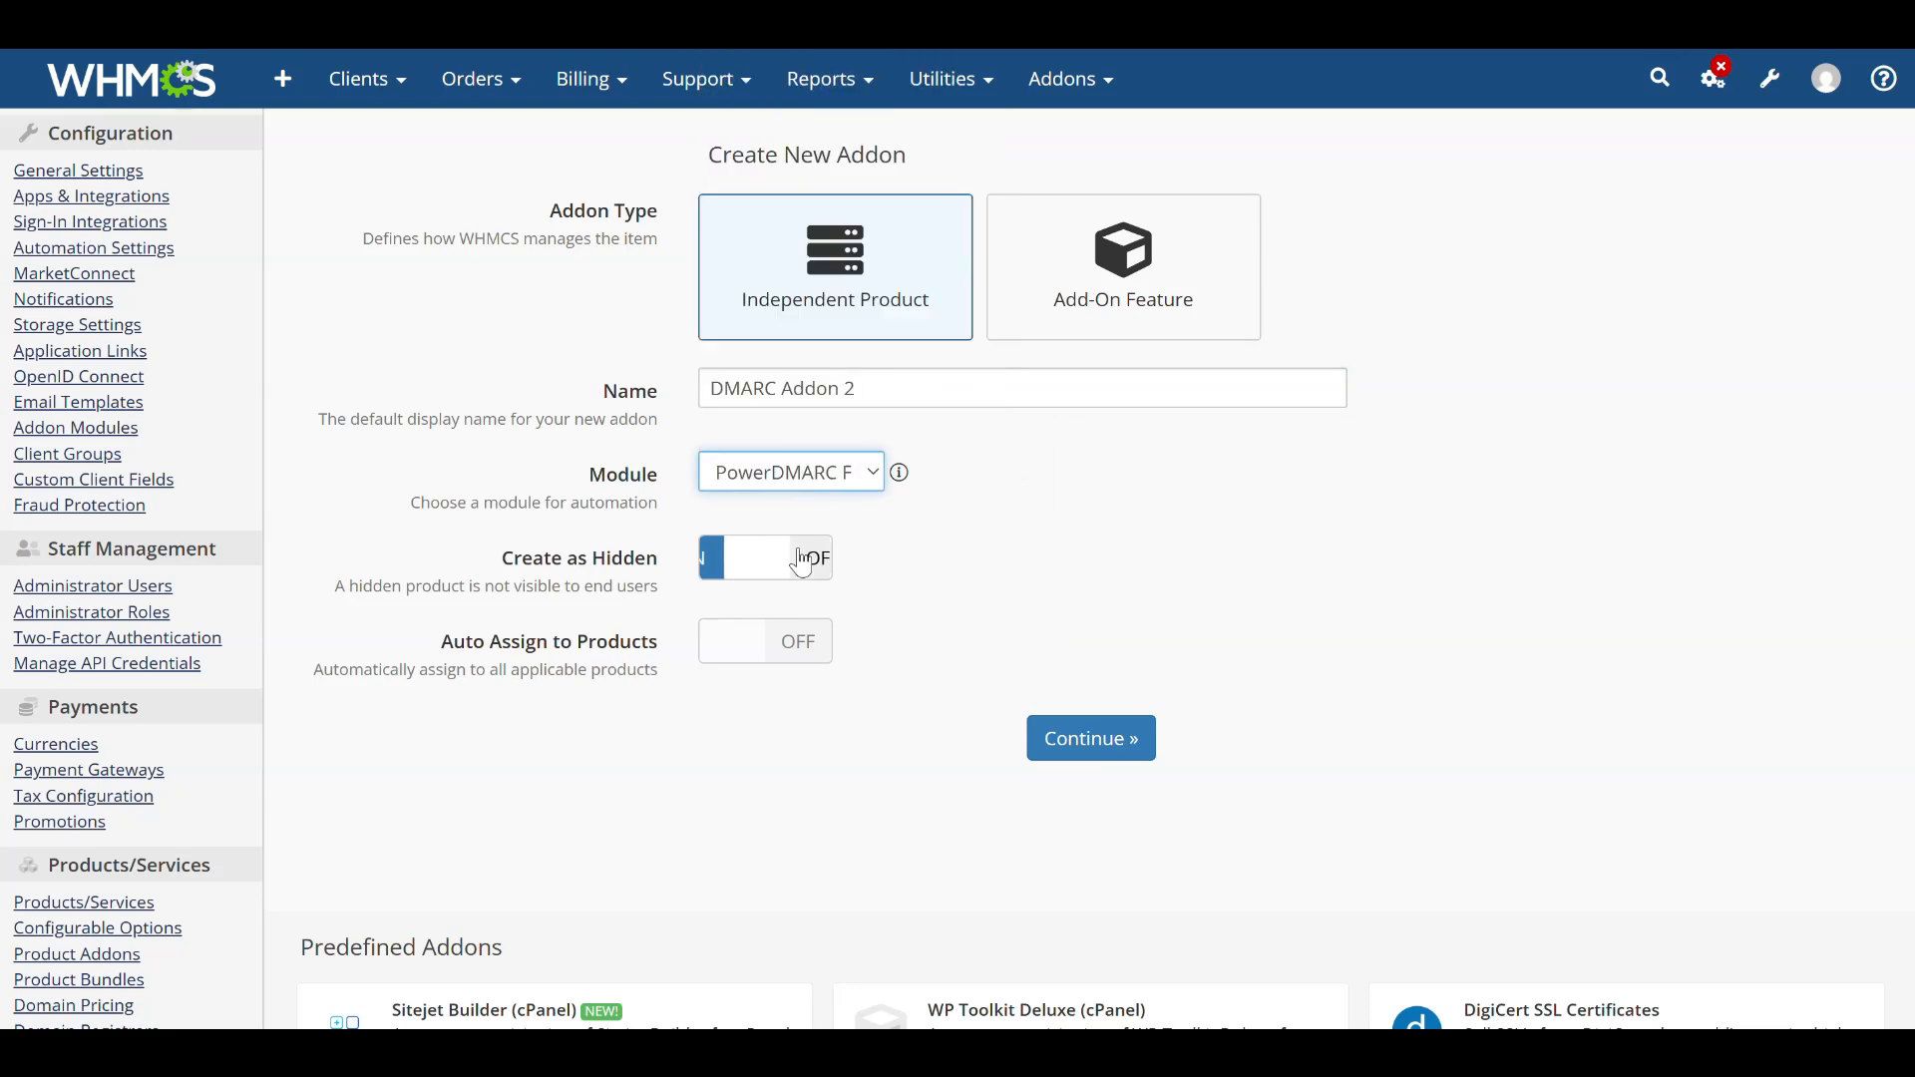
{"action": "left_click", "coordinate": [1116, 758]}
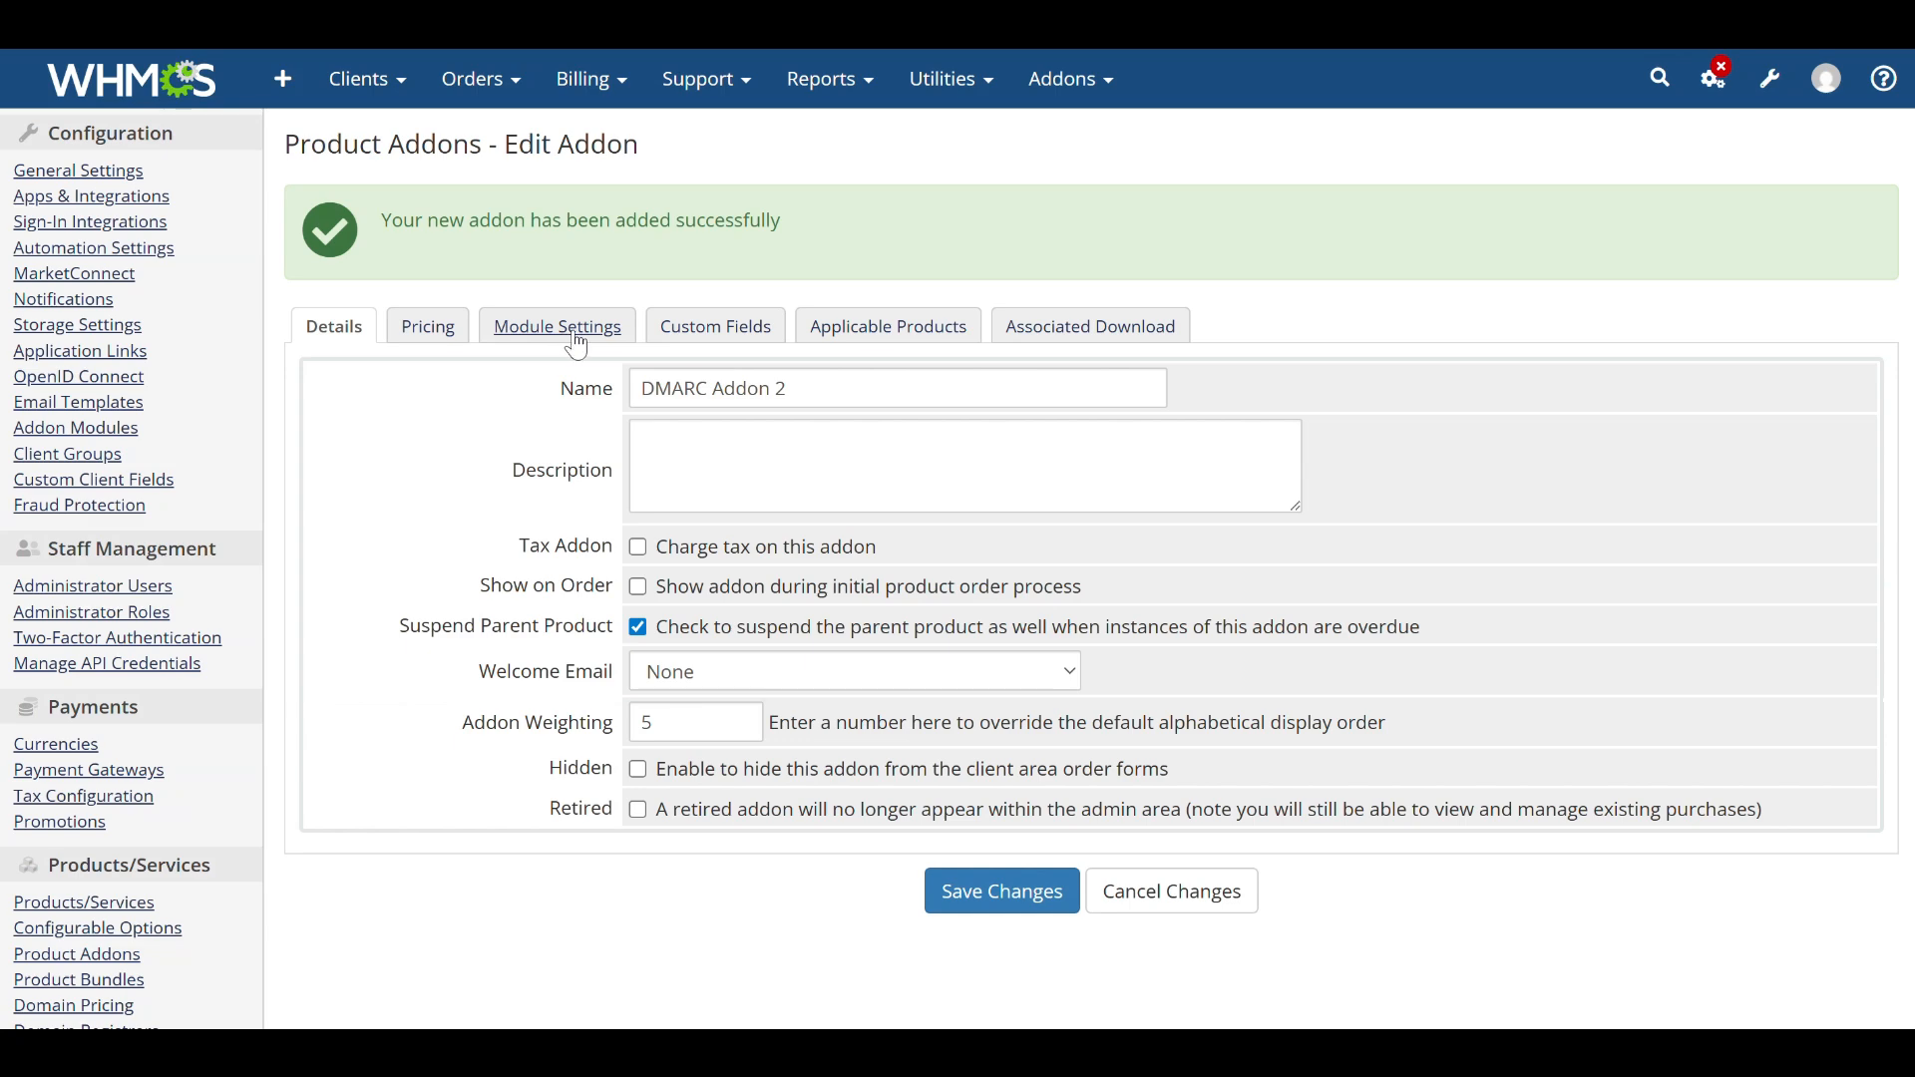
In the addon's module settings, set the server group to WHMCS Test and the subscription plan to Lite Monthly.
{"action": "left_click", "coordinate": [576, 337]}
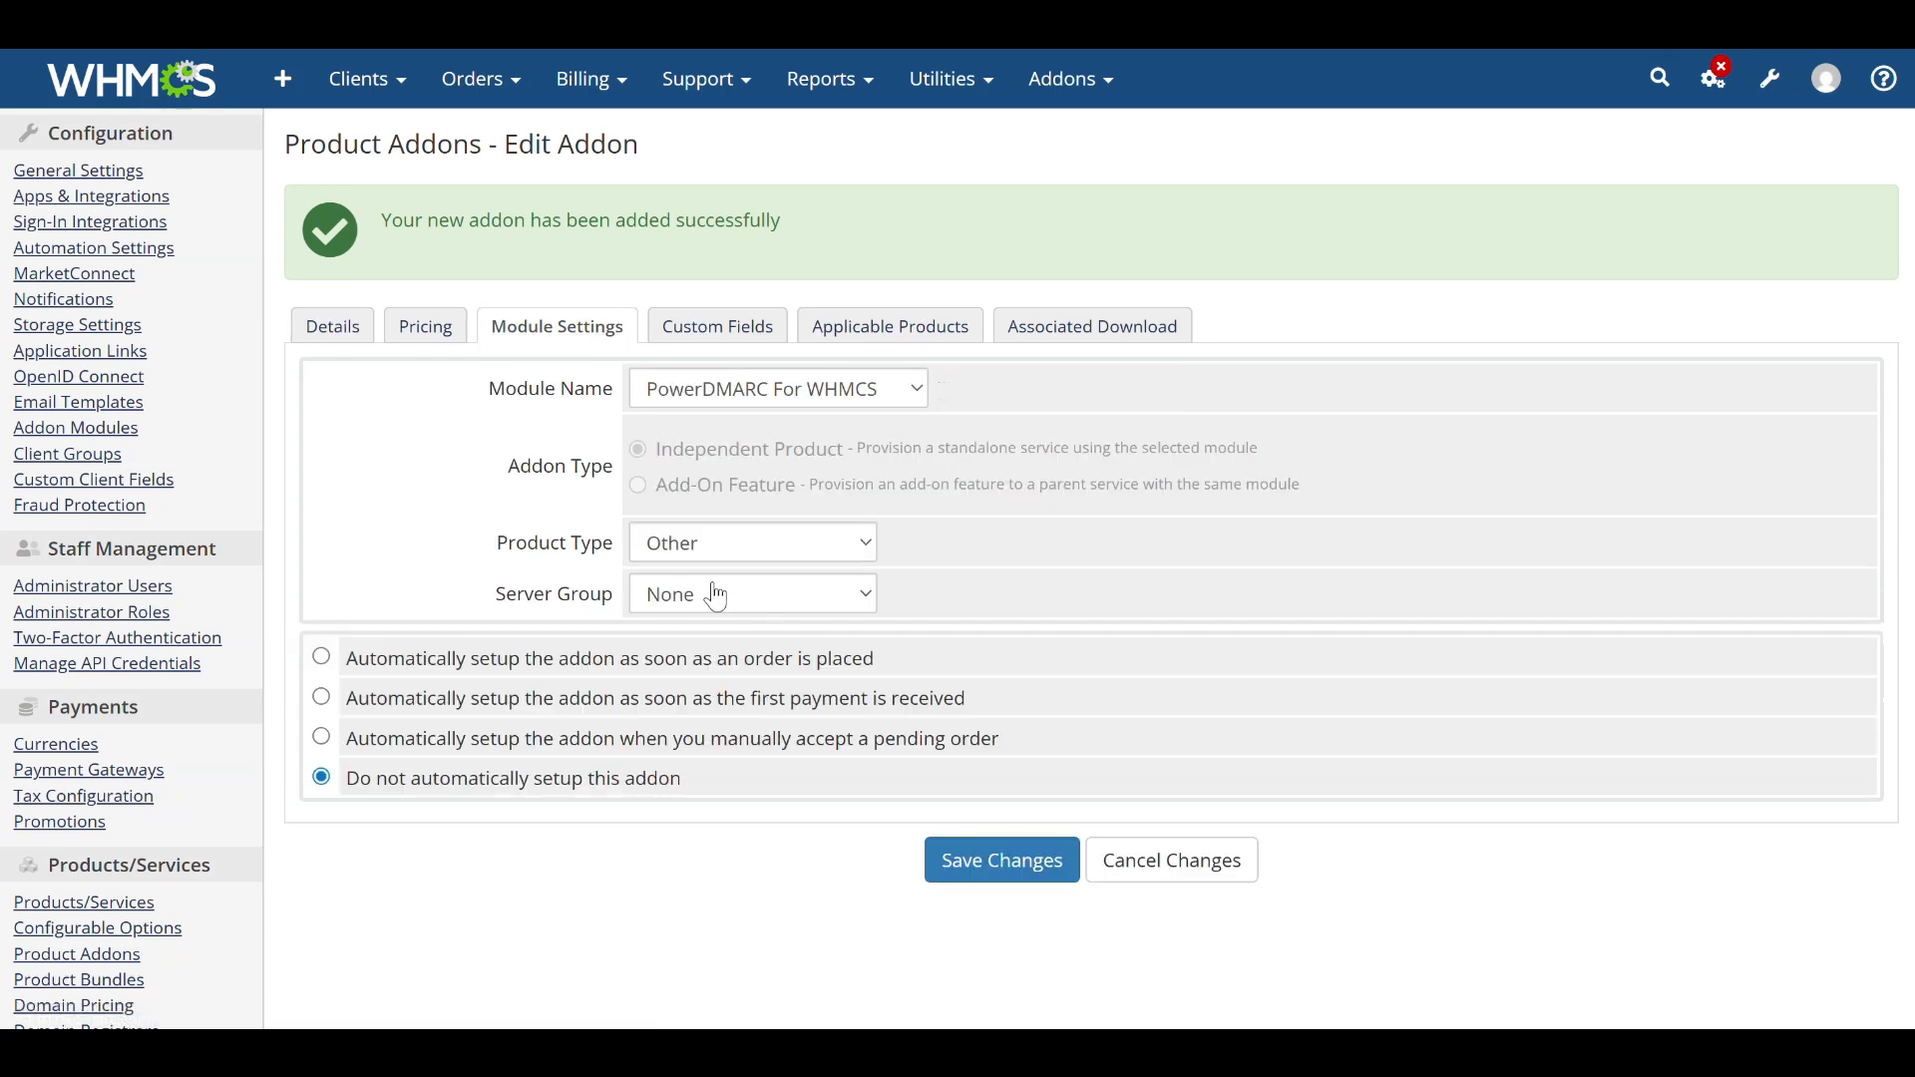
{"action": "left_click", "coordinate": [721, 603]}
{"action": "left_click", "coordinate": [708, 668]}
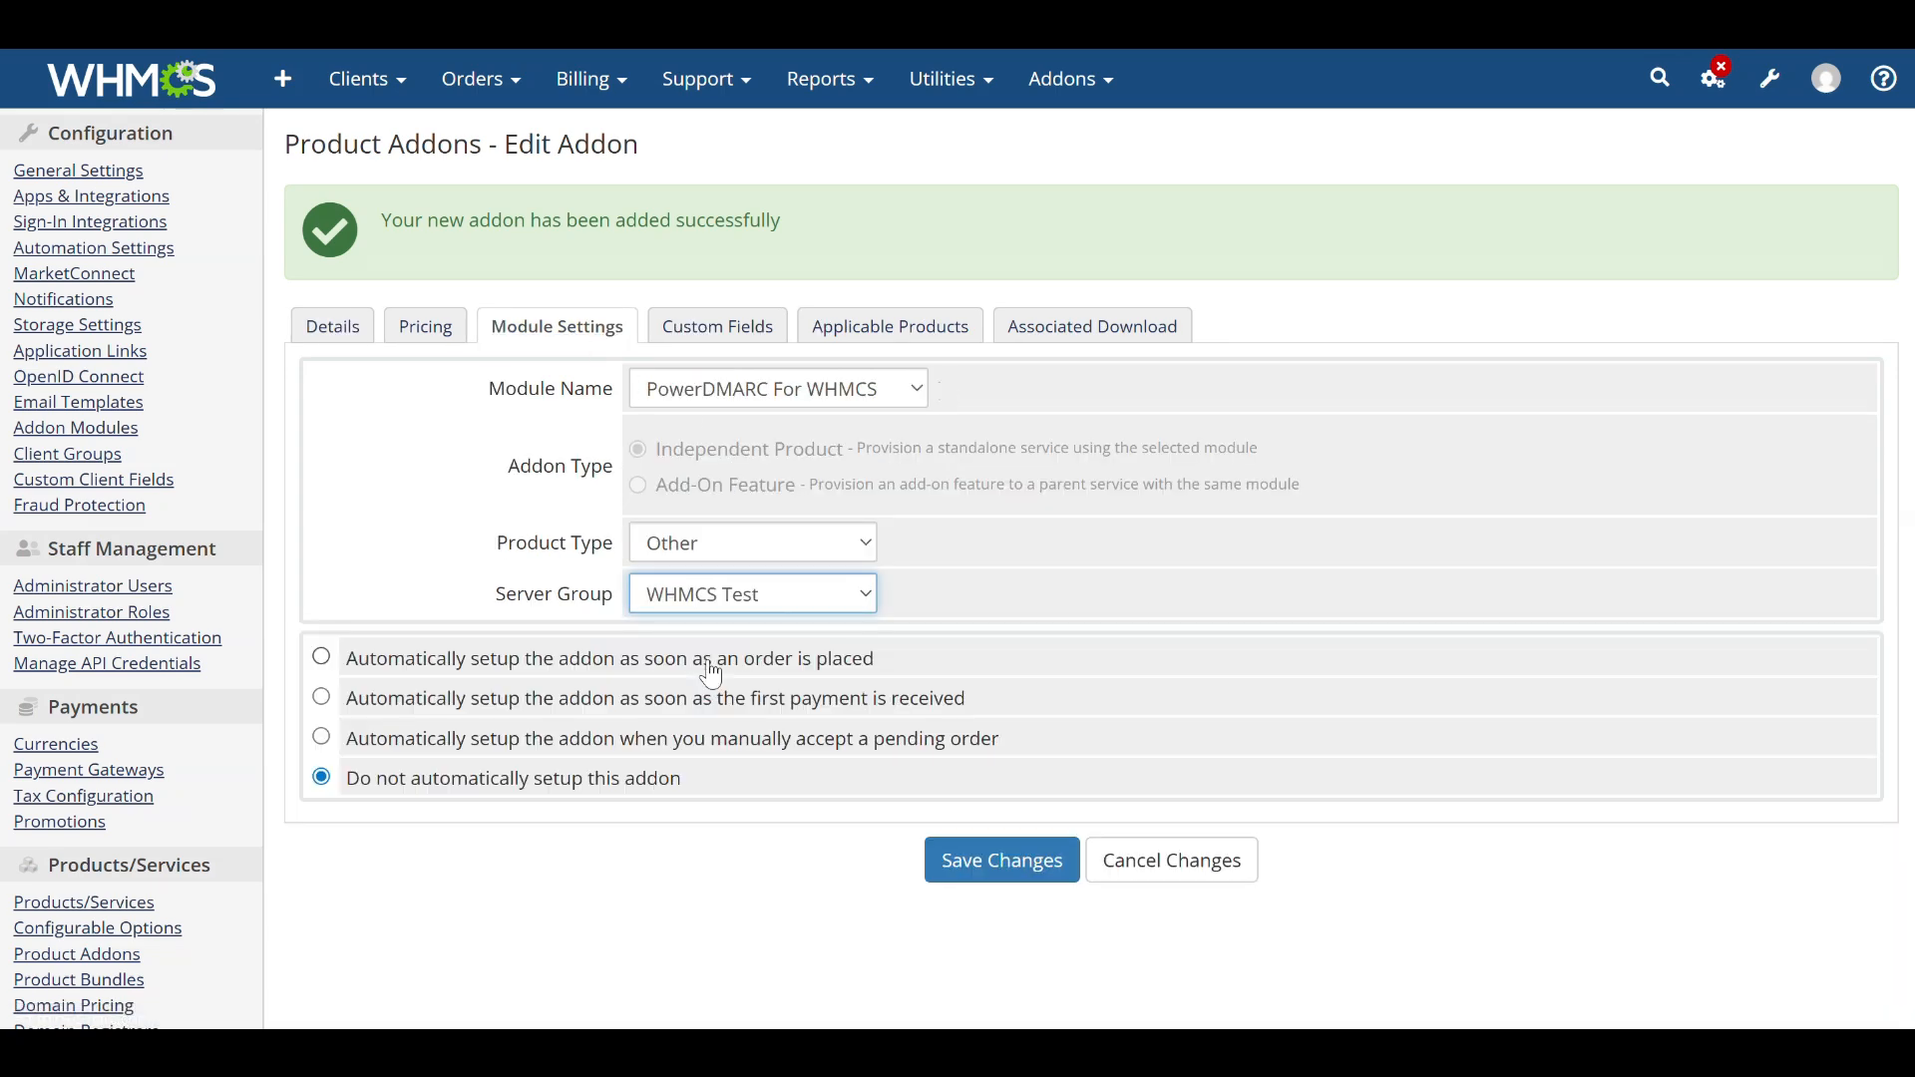
{"action": "scroll", "coordinate": [717, 673], "scroll_direction": "down", "scroll_amount": 2}
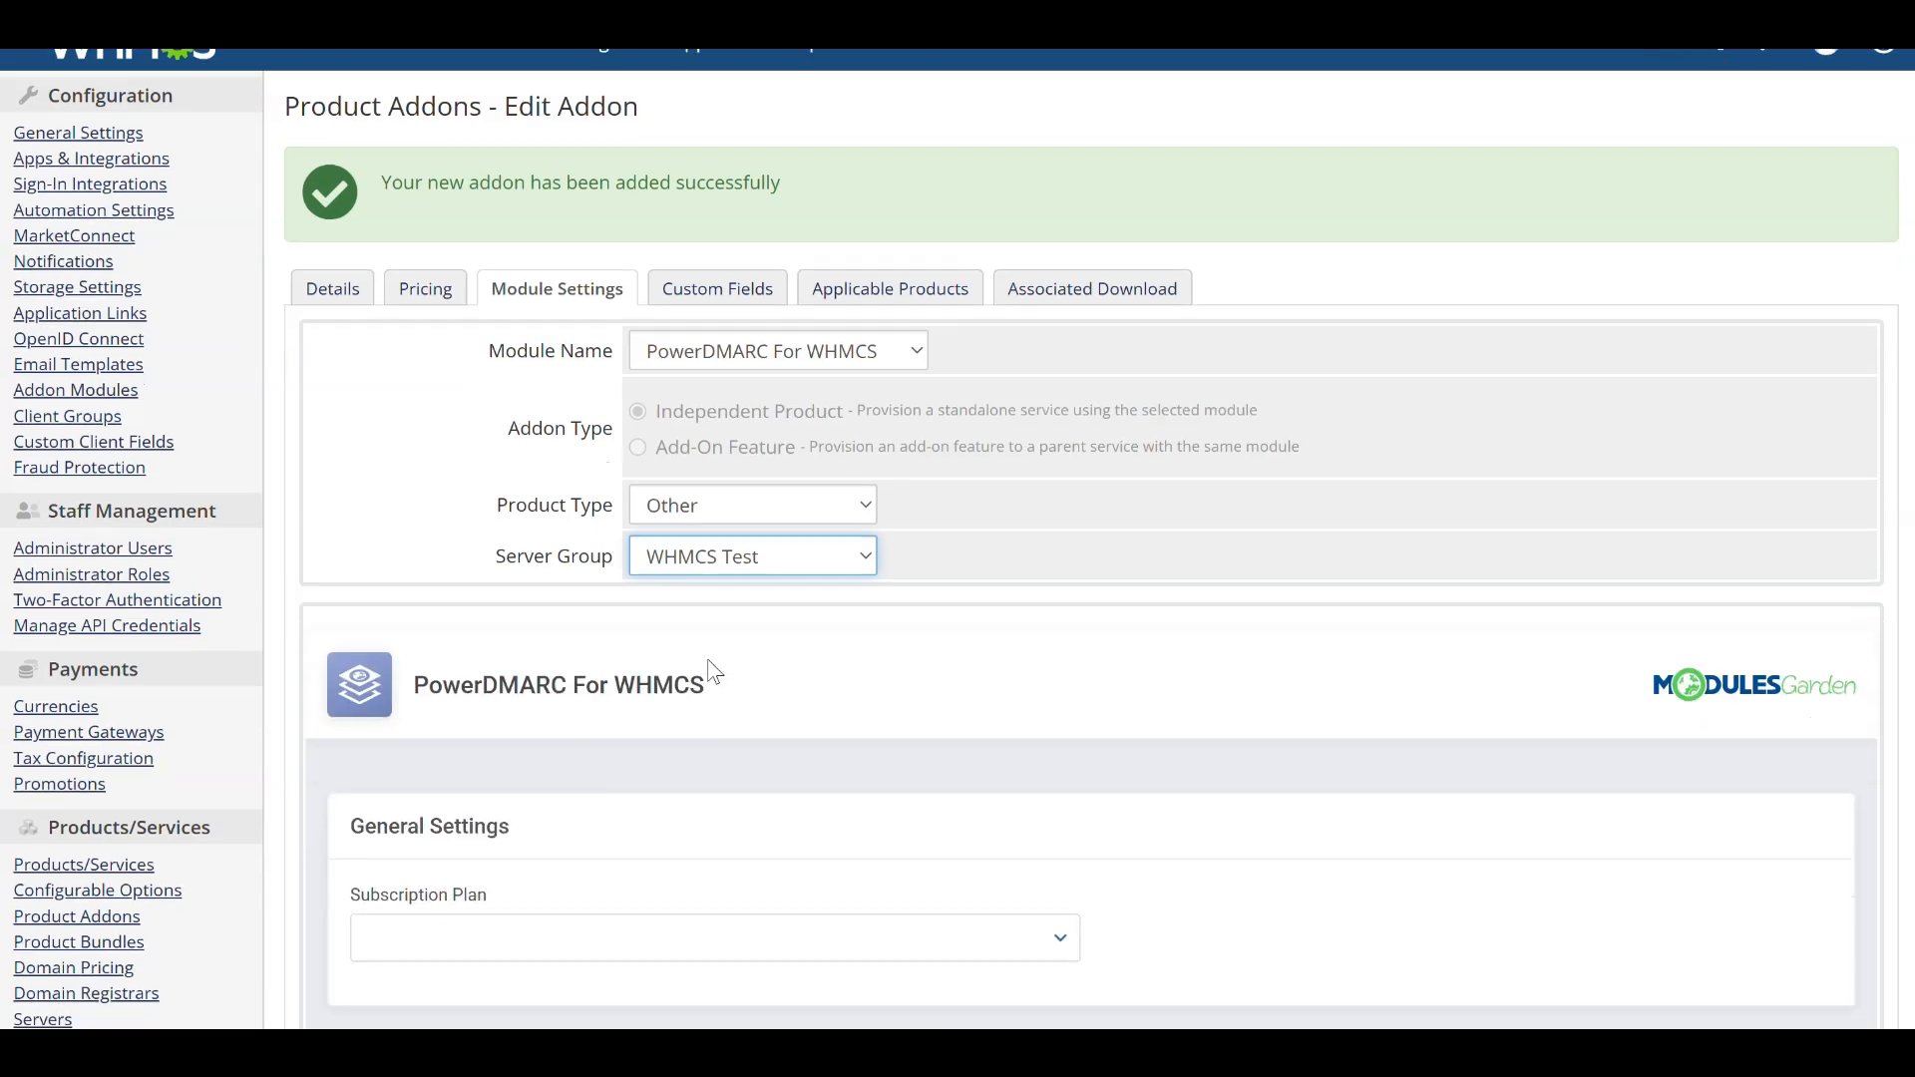
{"action": "left_click", "coordinate": [543, 865]}
{"action": "scroll", "coordinate": [563, 953], "scroll_direction": "down", "scroll_amount": 6}
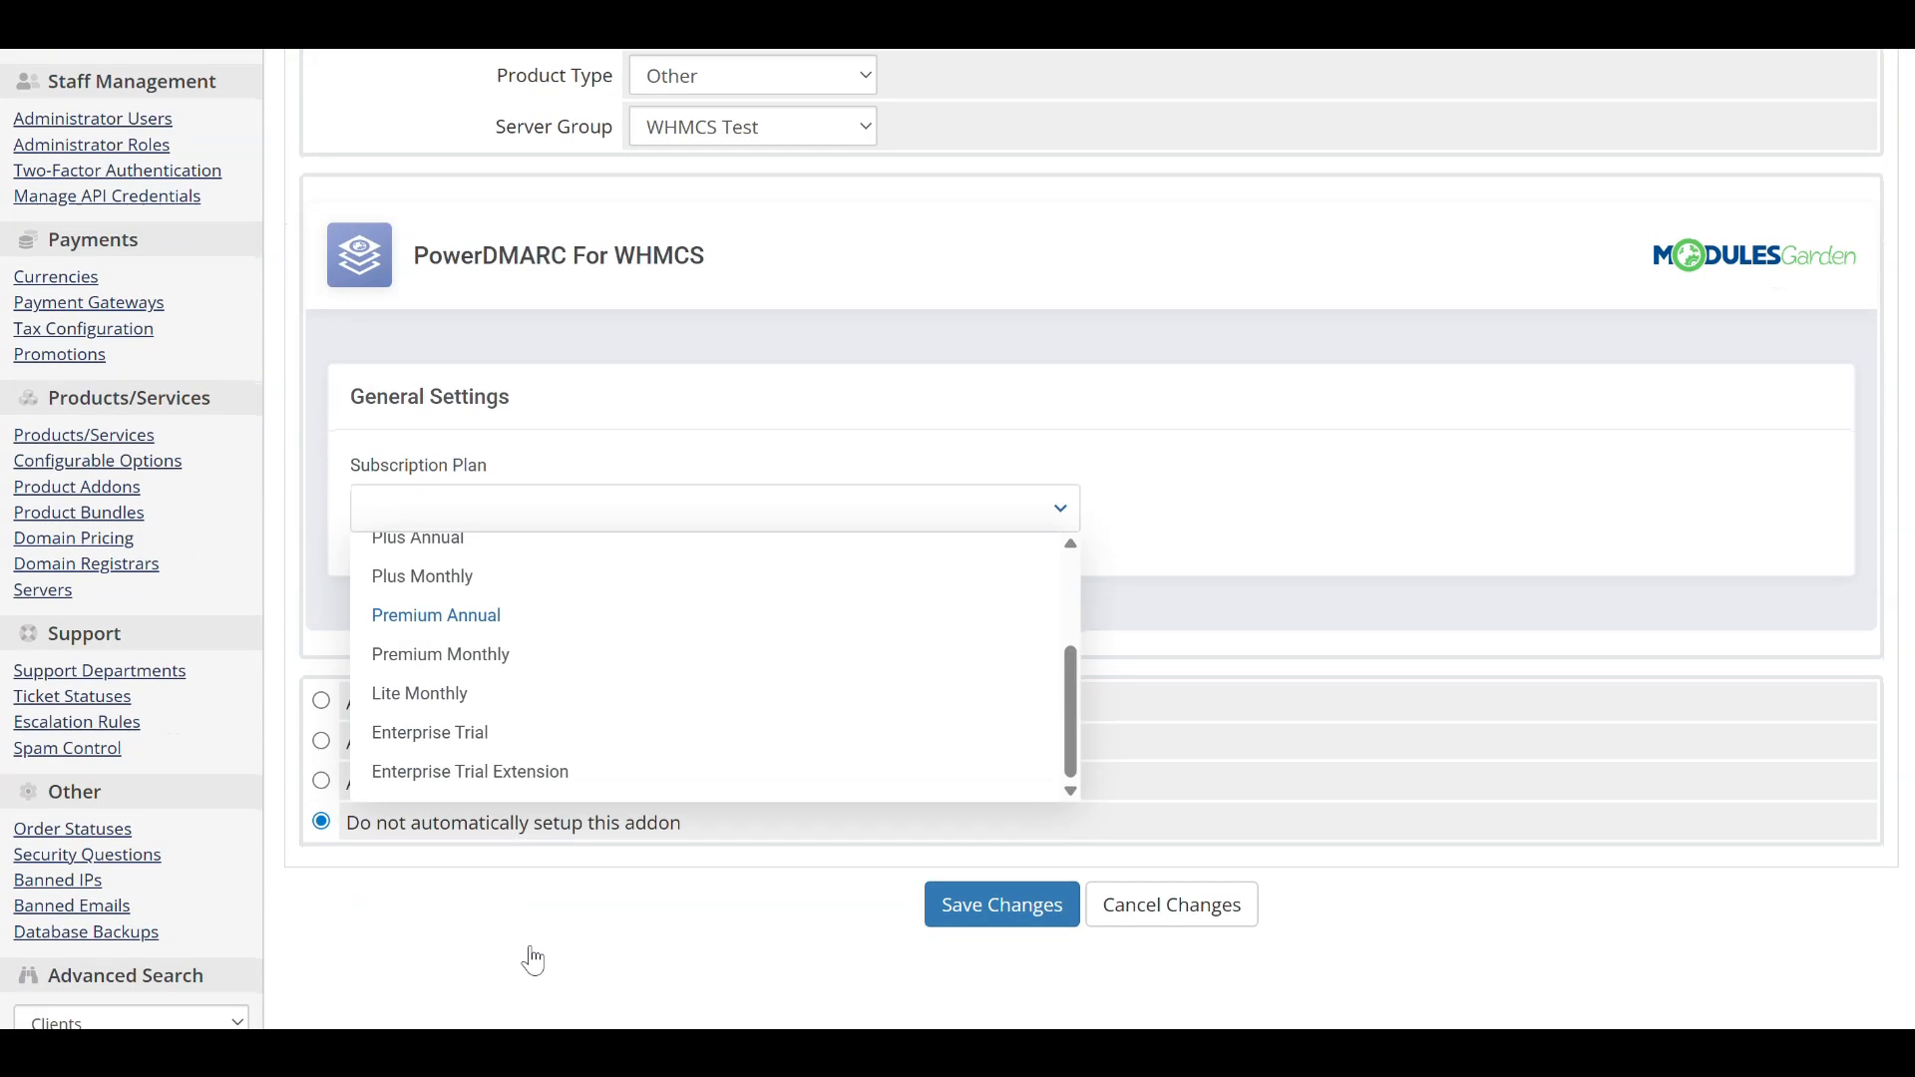
{"action": "left_click", "coordinate": [412, 695]}
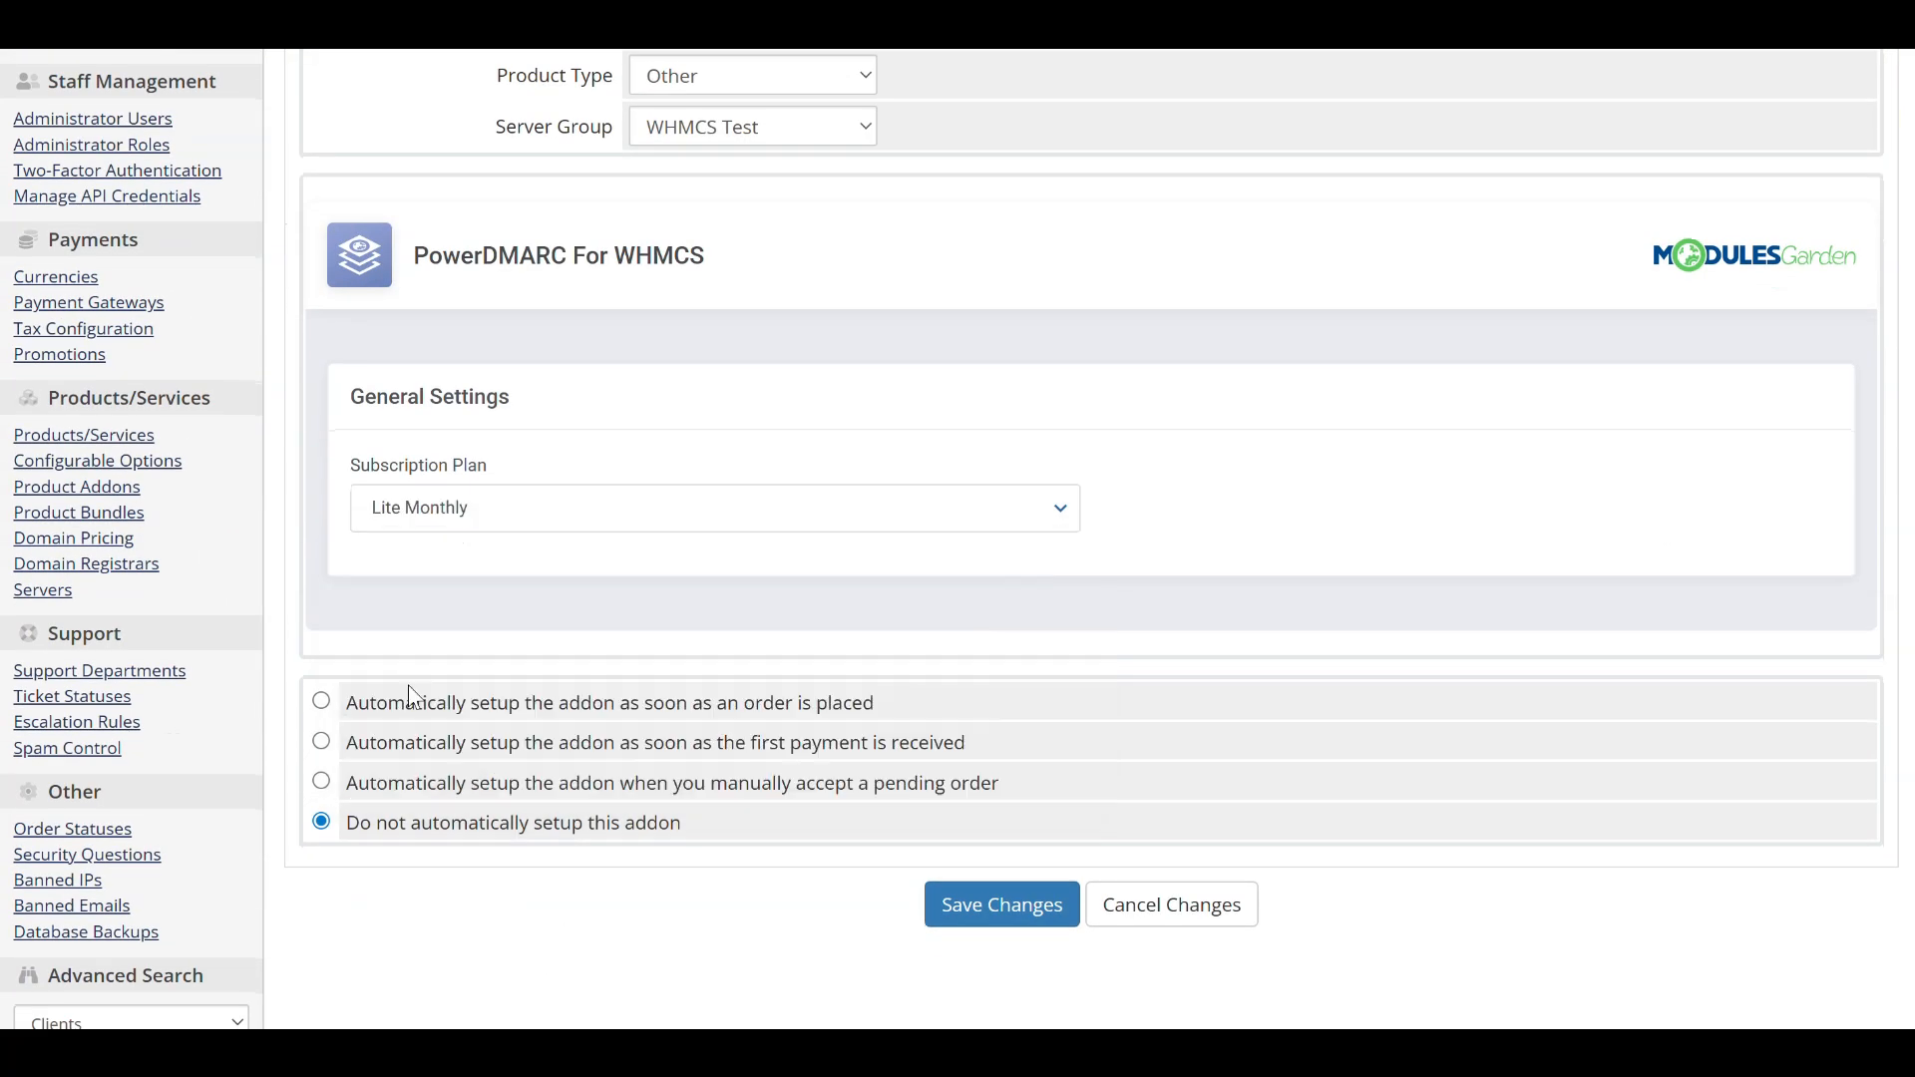
Make all four products applicable to the addon and save the addon changes.
{"action": "scroll", "coordinate": [775, 513], "scroll_direction": "up", "scroll_amount": 5}
{"action": "left_click", "coordinate": [905, 335]}
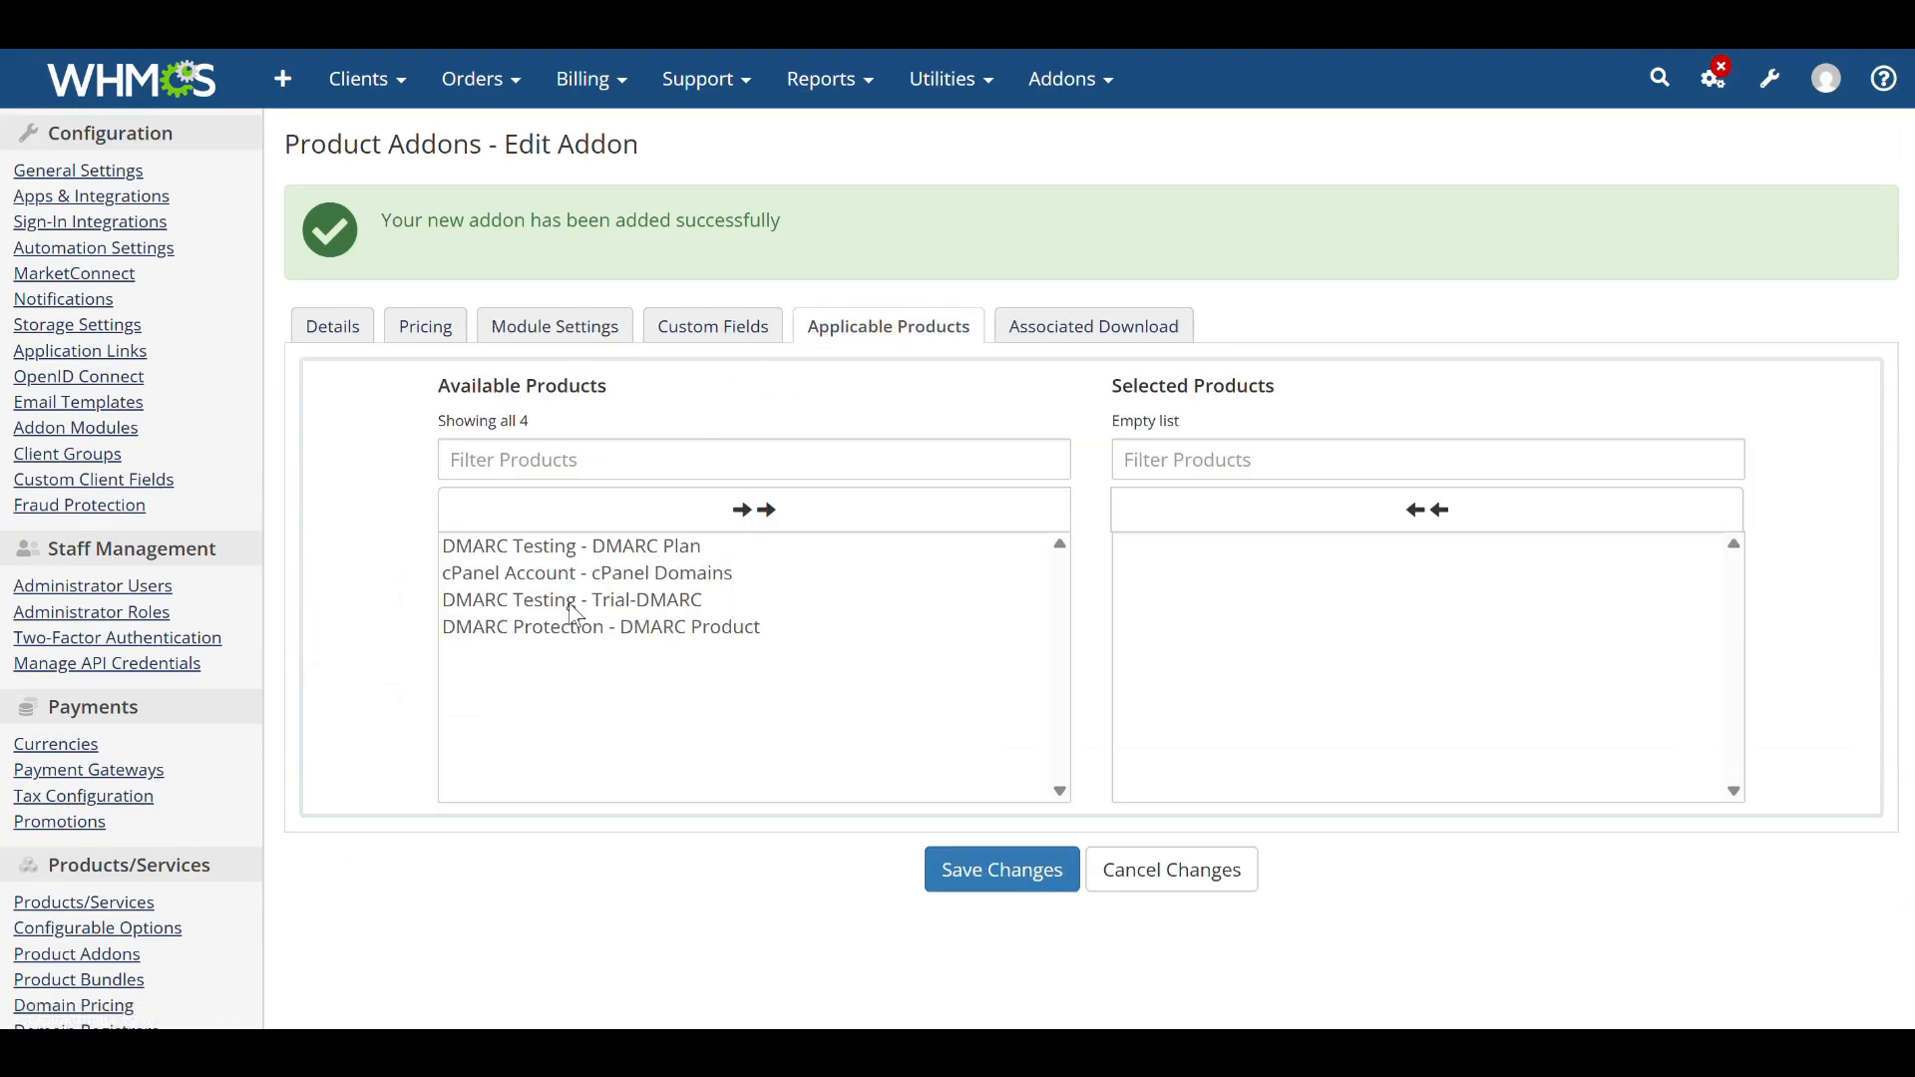
{"action": "left_click", "coordinate": [583, 547]}
{"action": "left_click", "coordinate": [579, 546]}
{"action": "left_click", "coordinate": [574, 548]}
{"action": "left_click", "coordinate": [574, 550]}
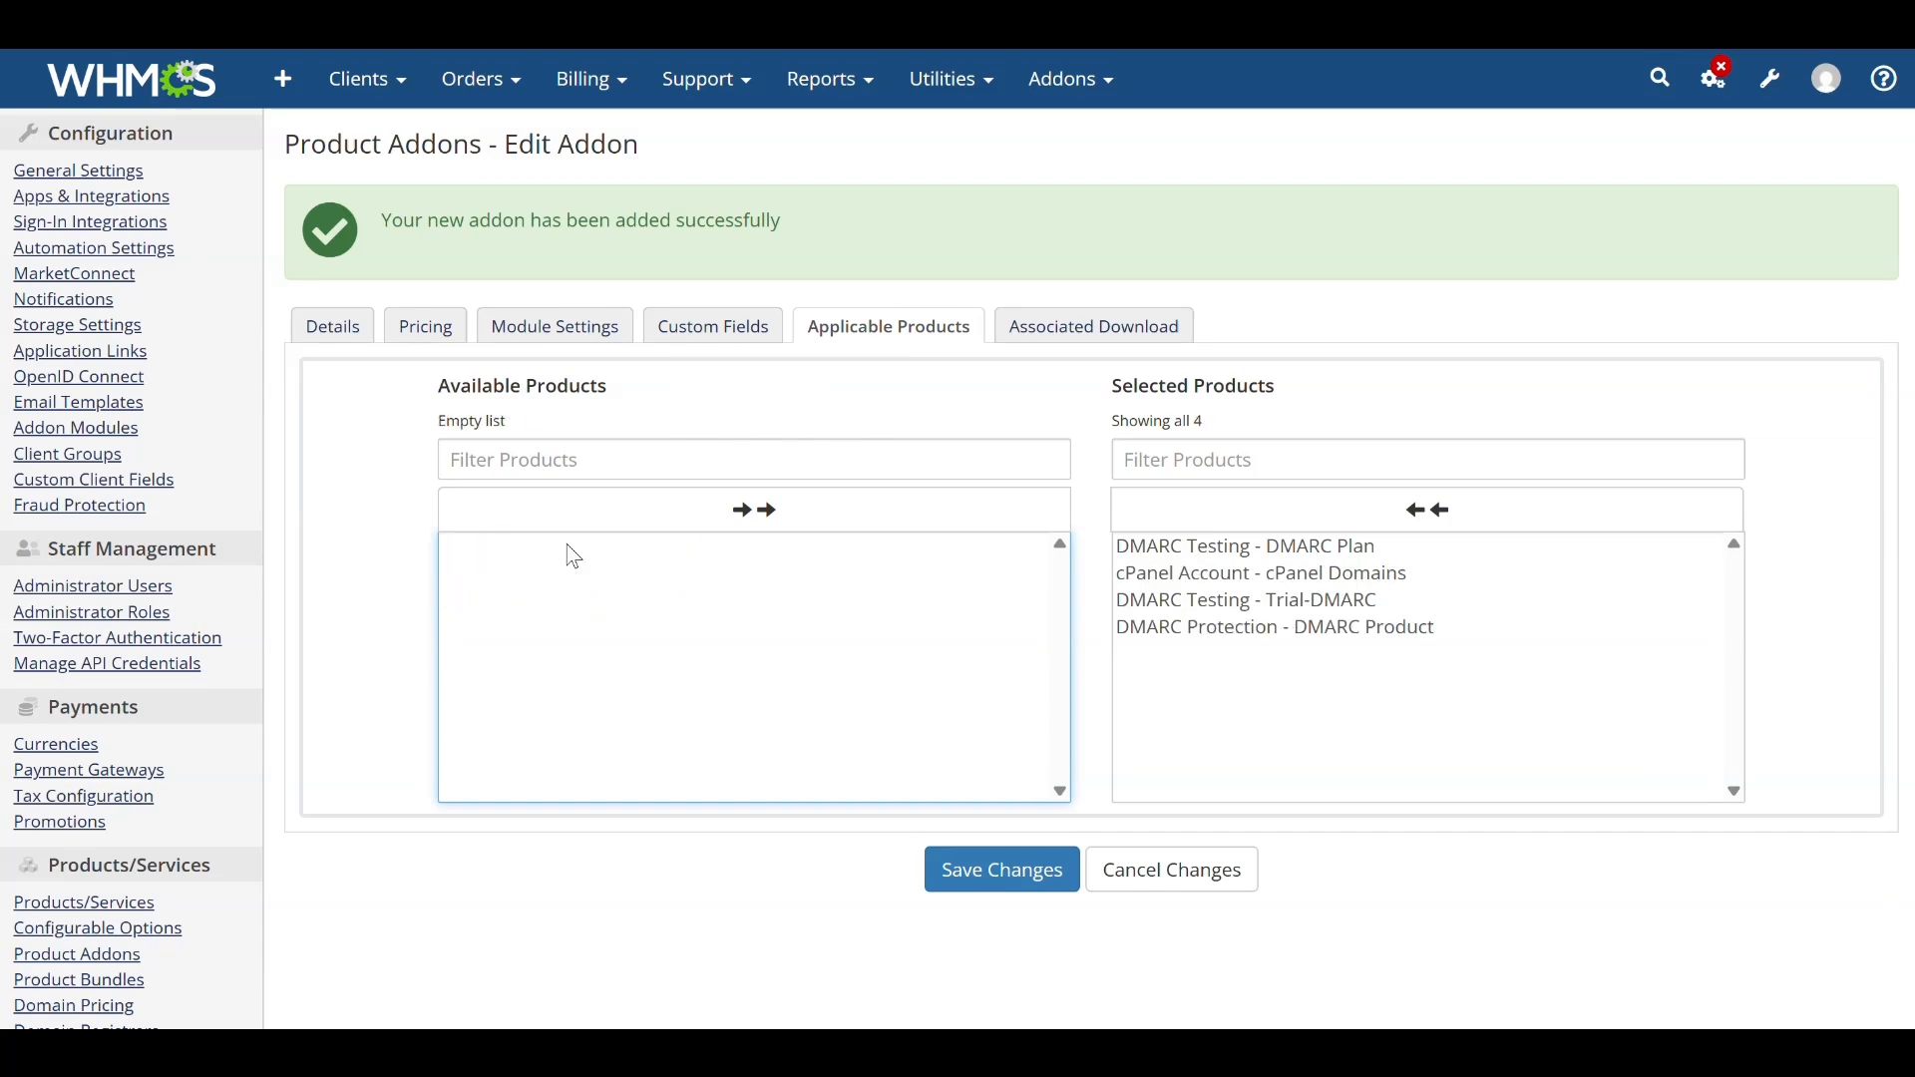
{"action": "left_click", "coordinate": [982, 883]}
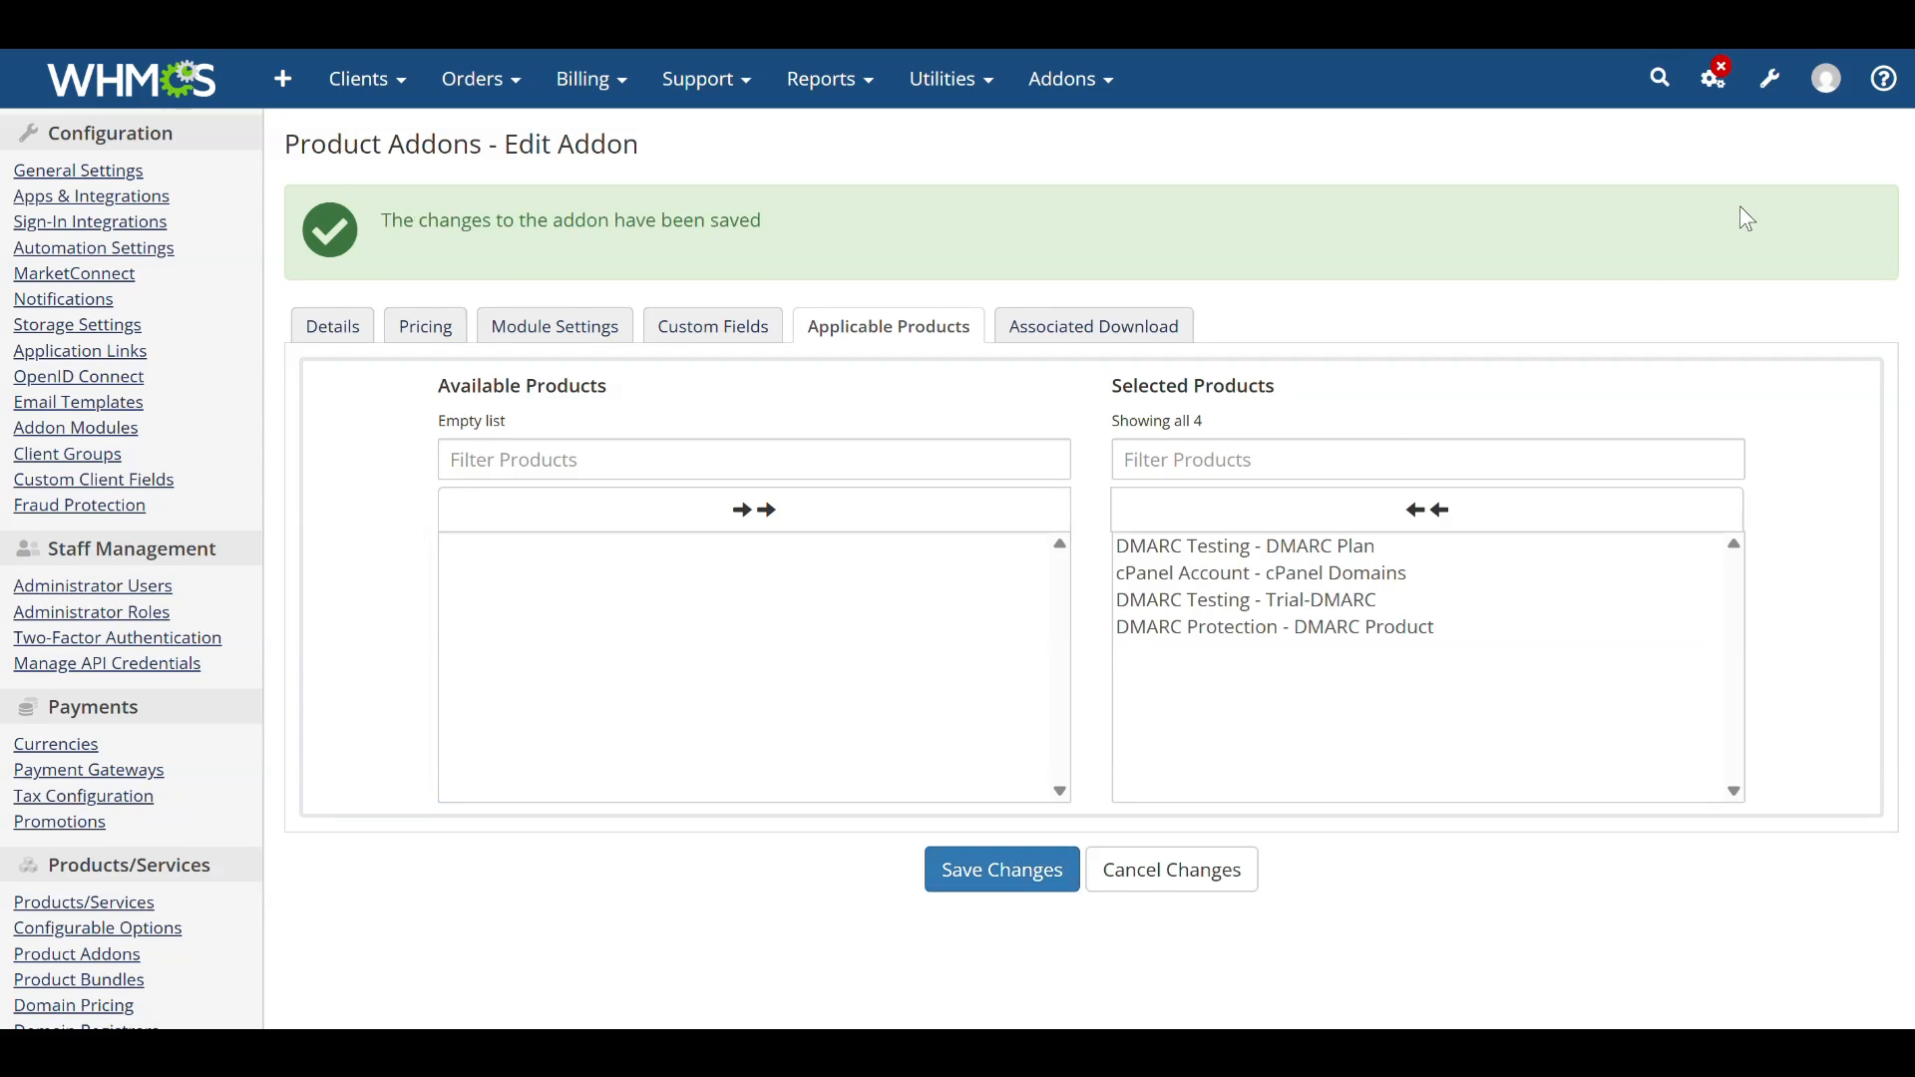
Open the client area, start ordering the DMARC Plan from DMARC Testing to check its addons, then return to admin.
{"action": "left_click", "coordinate": [1828, 79]}
{"action": "left_click", "coordinate": [1773, 250]}
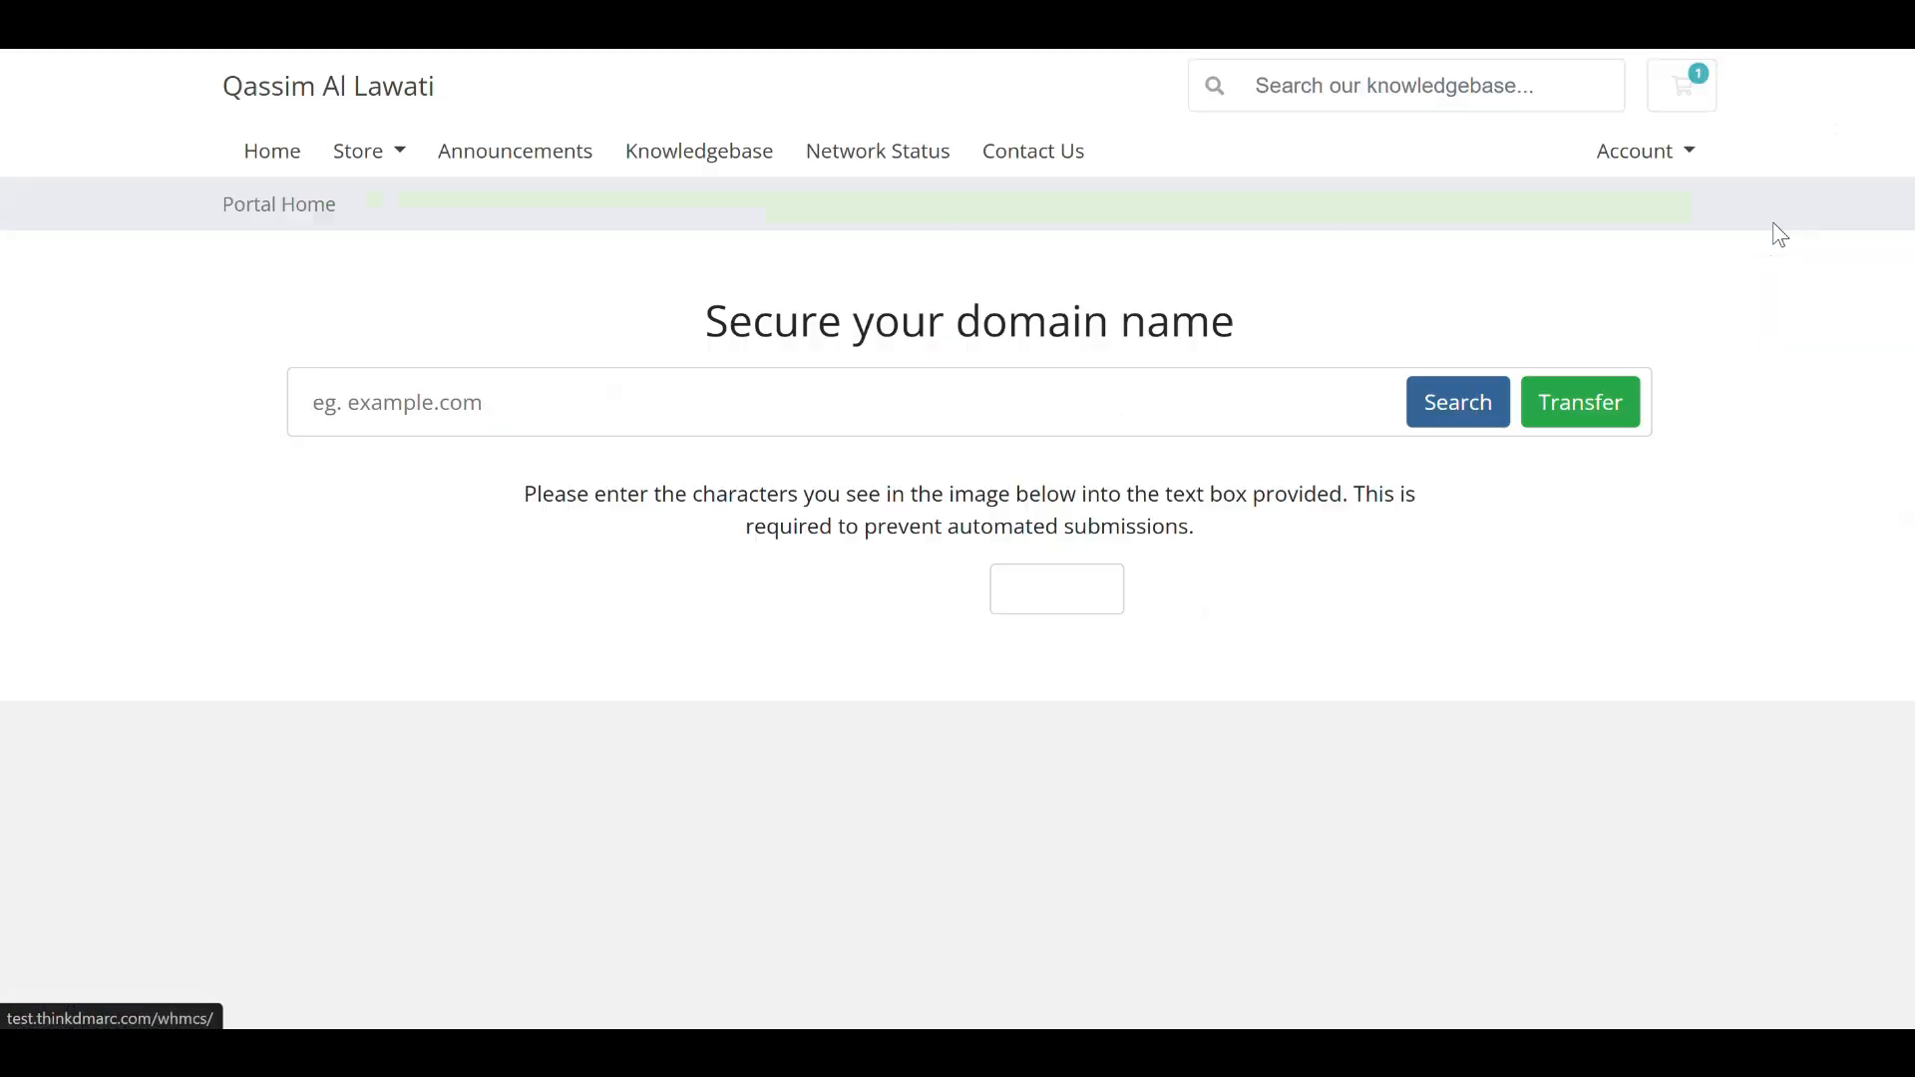
{"action": "scroll", "coordinate": [1093, 376], "scroll_direction": "down", "scroll_amount": 2}
{"action": "scroll", "coordinate": [1093, 376], "scroll_direction": "down", "scroll_amount": 4}
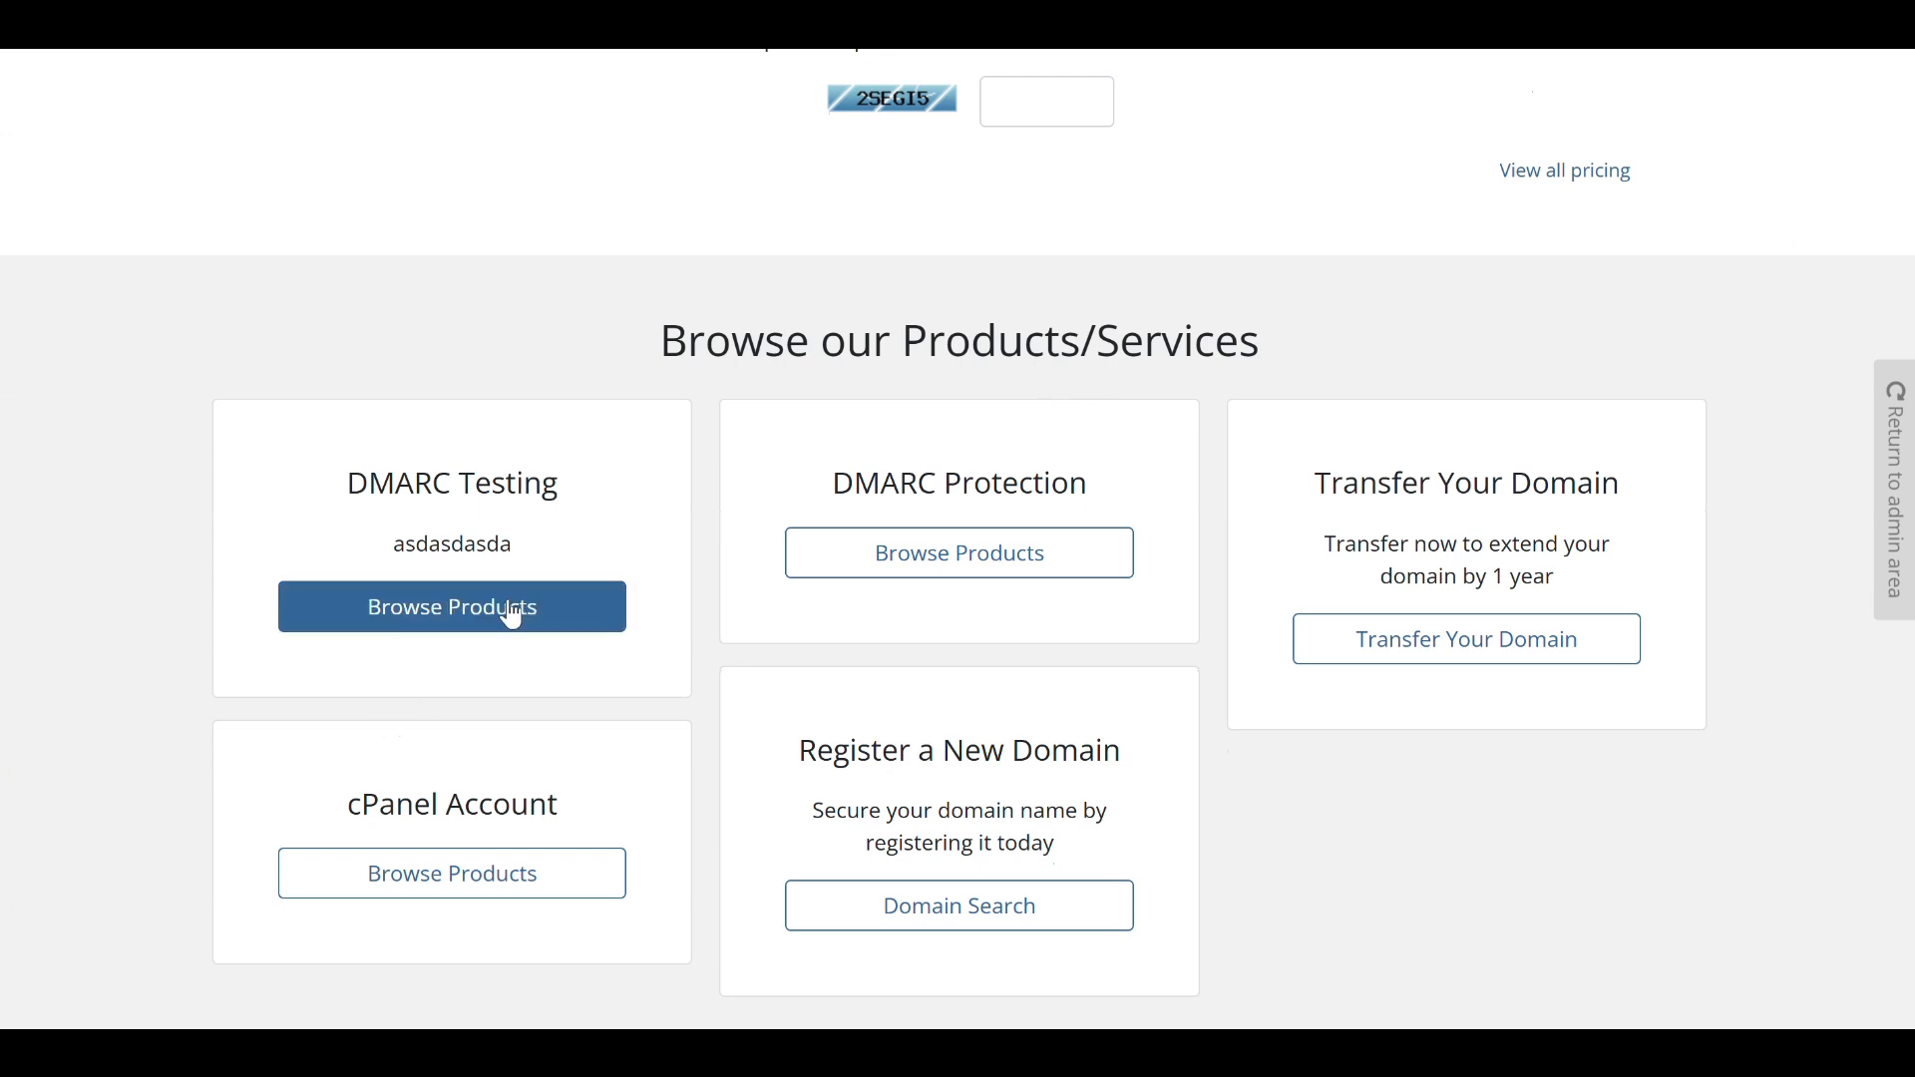
{"action": "left_click", "coordinate": [513, 613]}
{"action": "left_click", "coordinate": [1011, 574]}
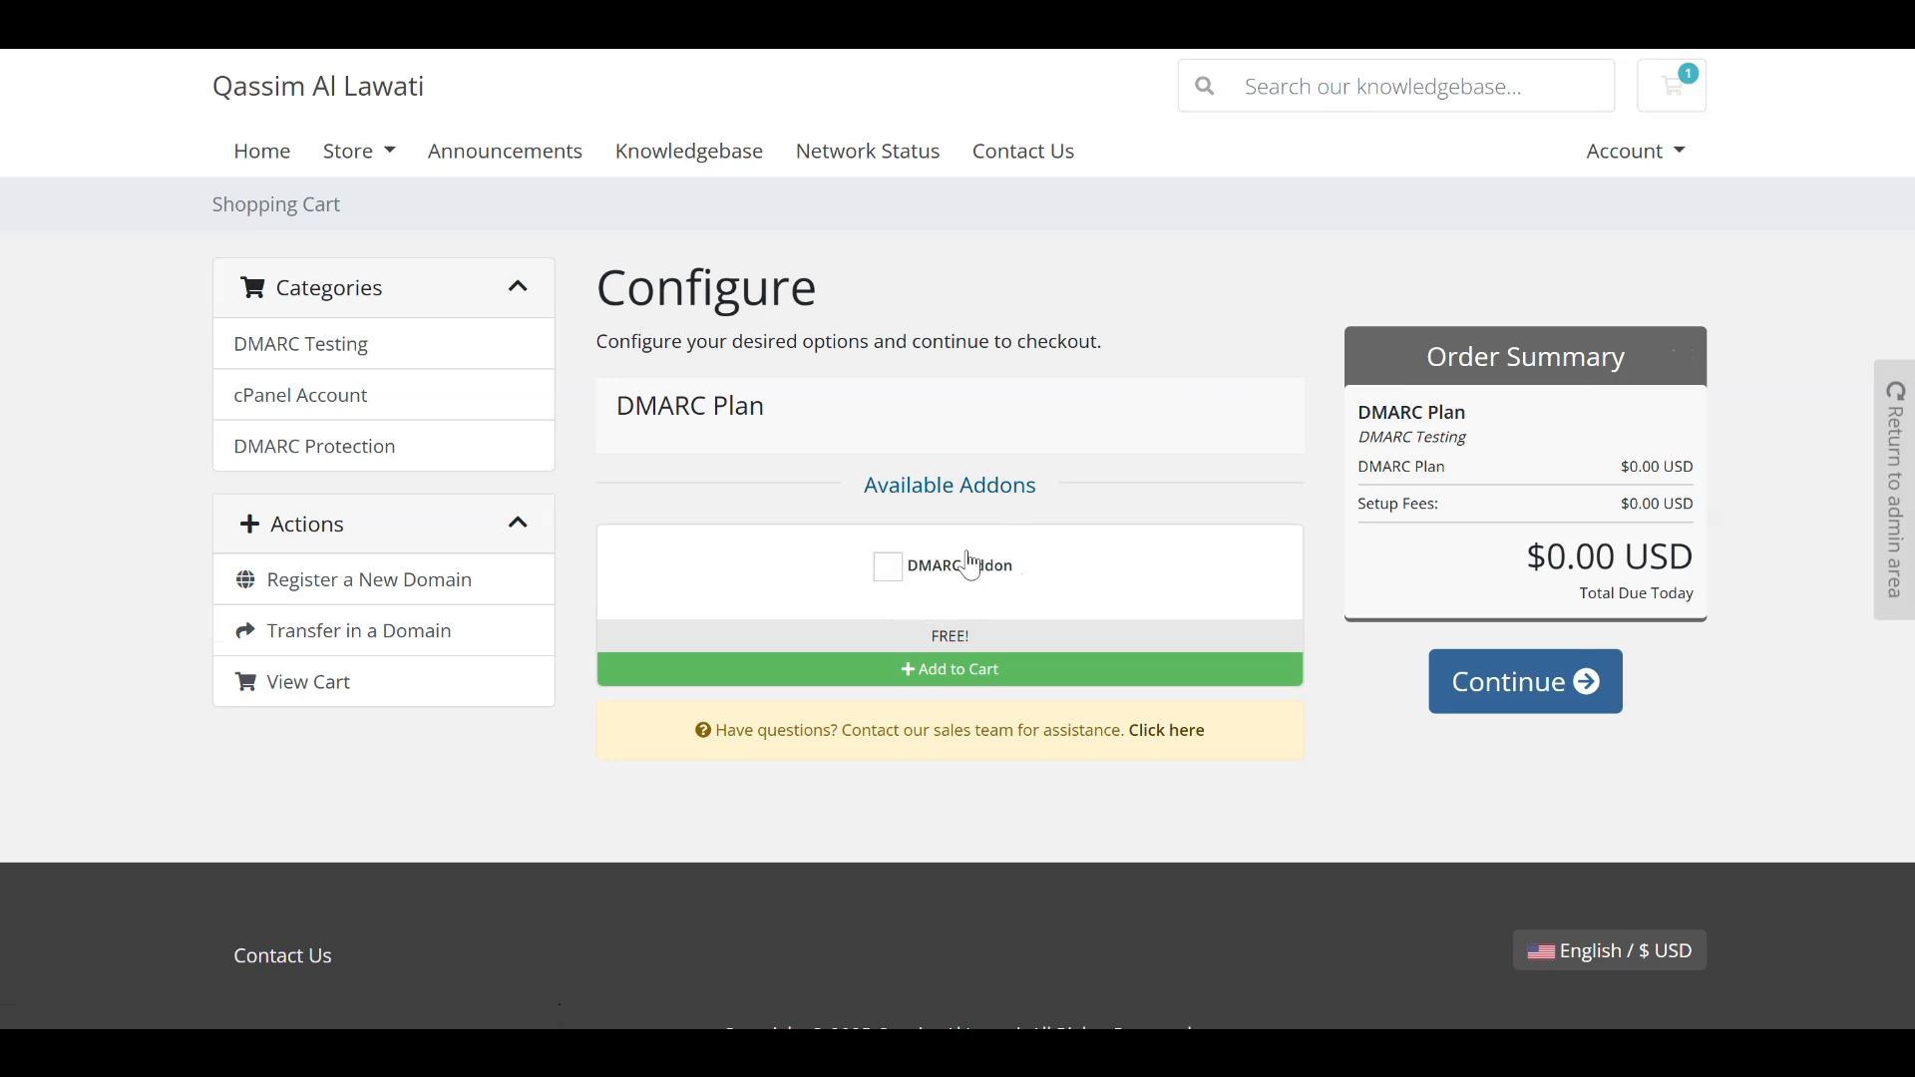
{"action": "scroll", "coordinate": [951, 550], "scroll_direction": "left", "scroll_amount": 5}
{"action": "scroll", "coordinate": [993, 371], "scroll_direction": "left", "scroll_amount": 5}
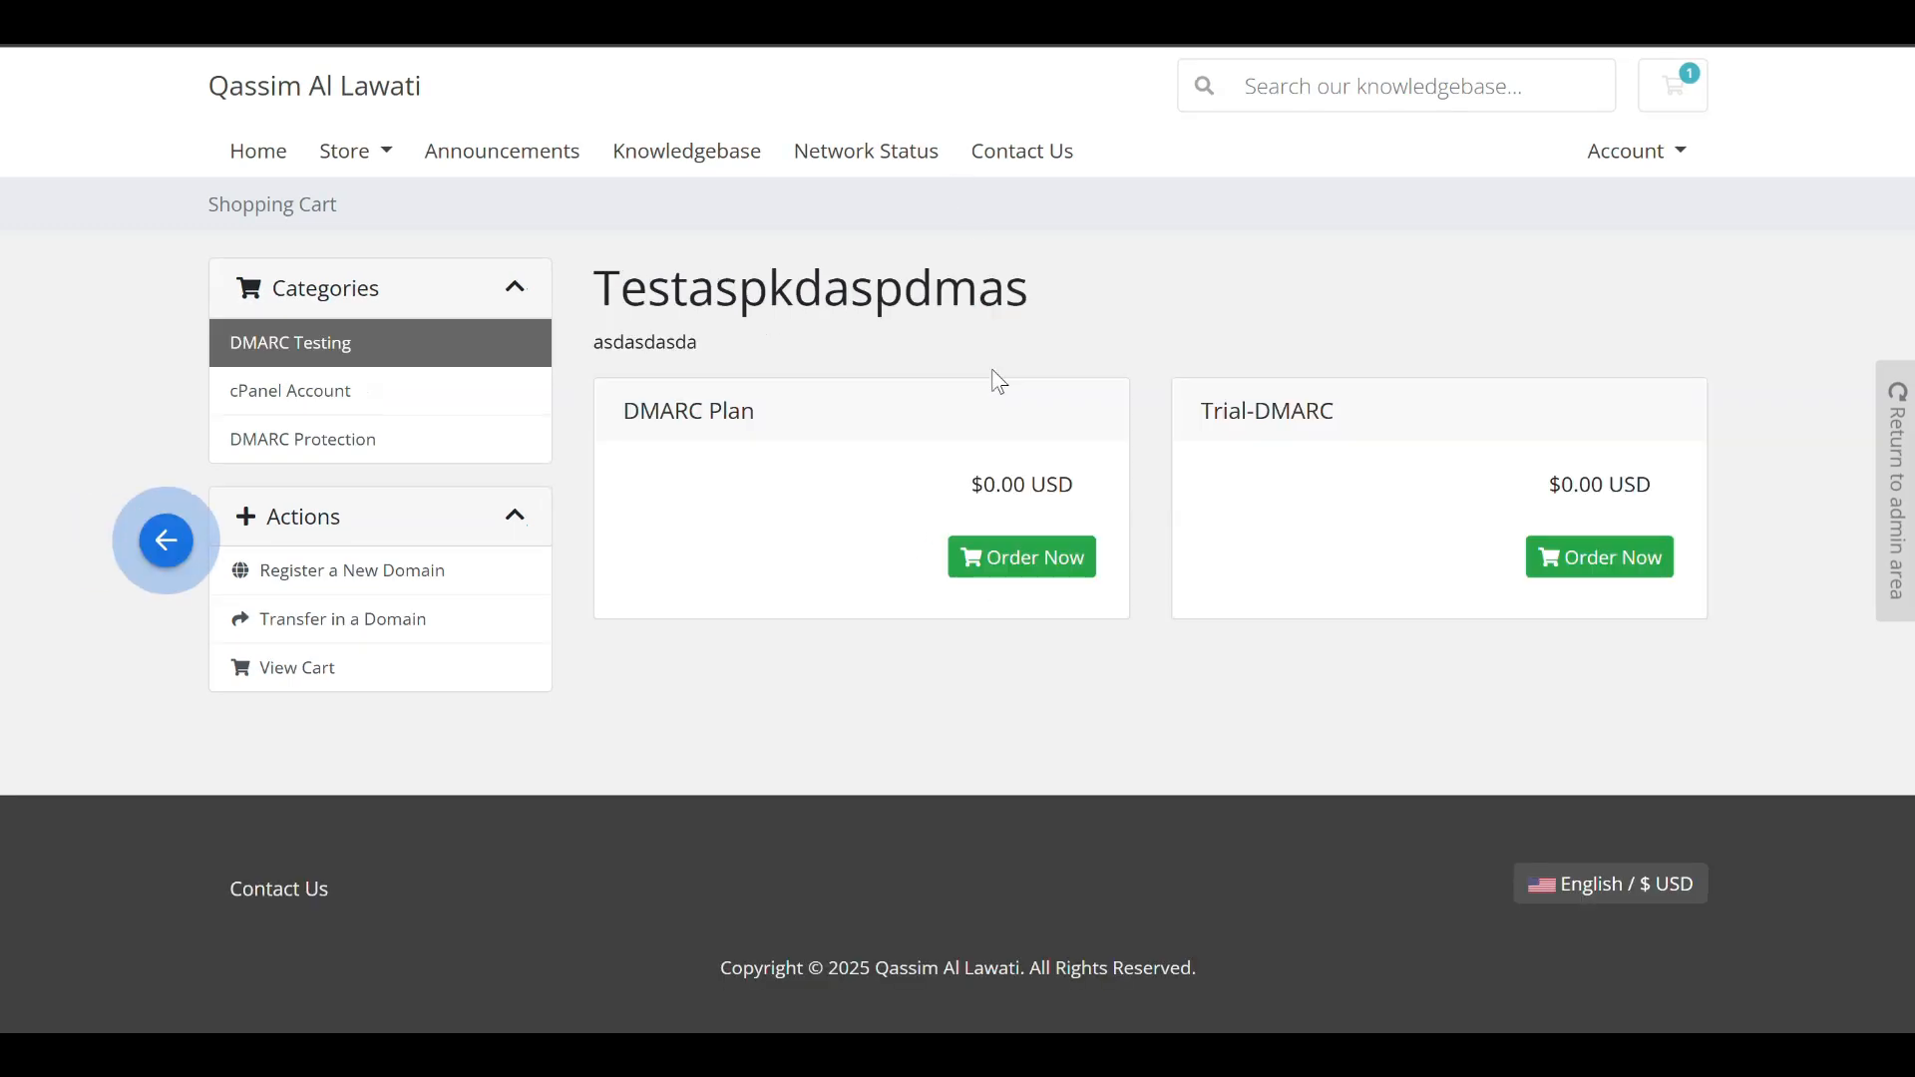
{"action": "scroll", "coordinate": [992, 370], "scroll_direction": "left", "scroll_amount": 5}
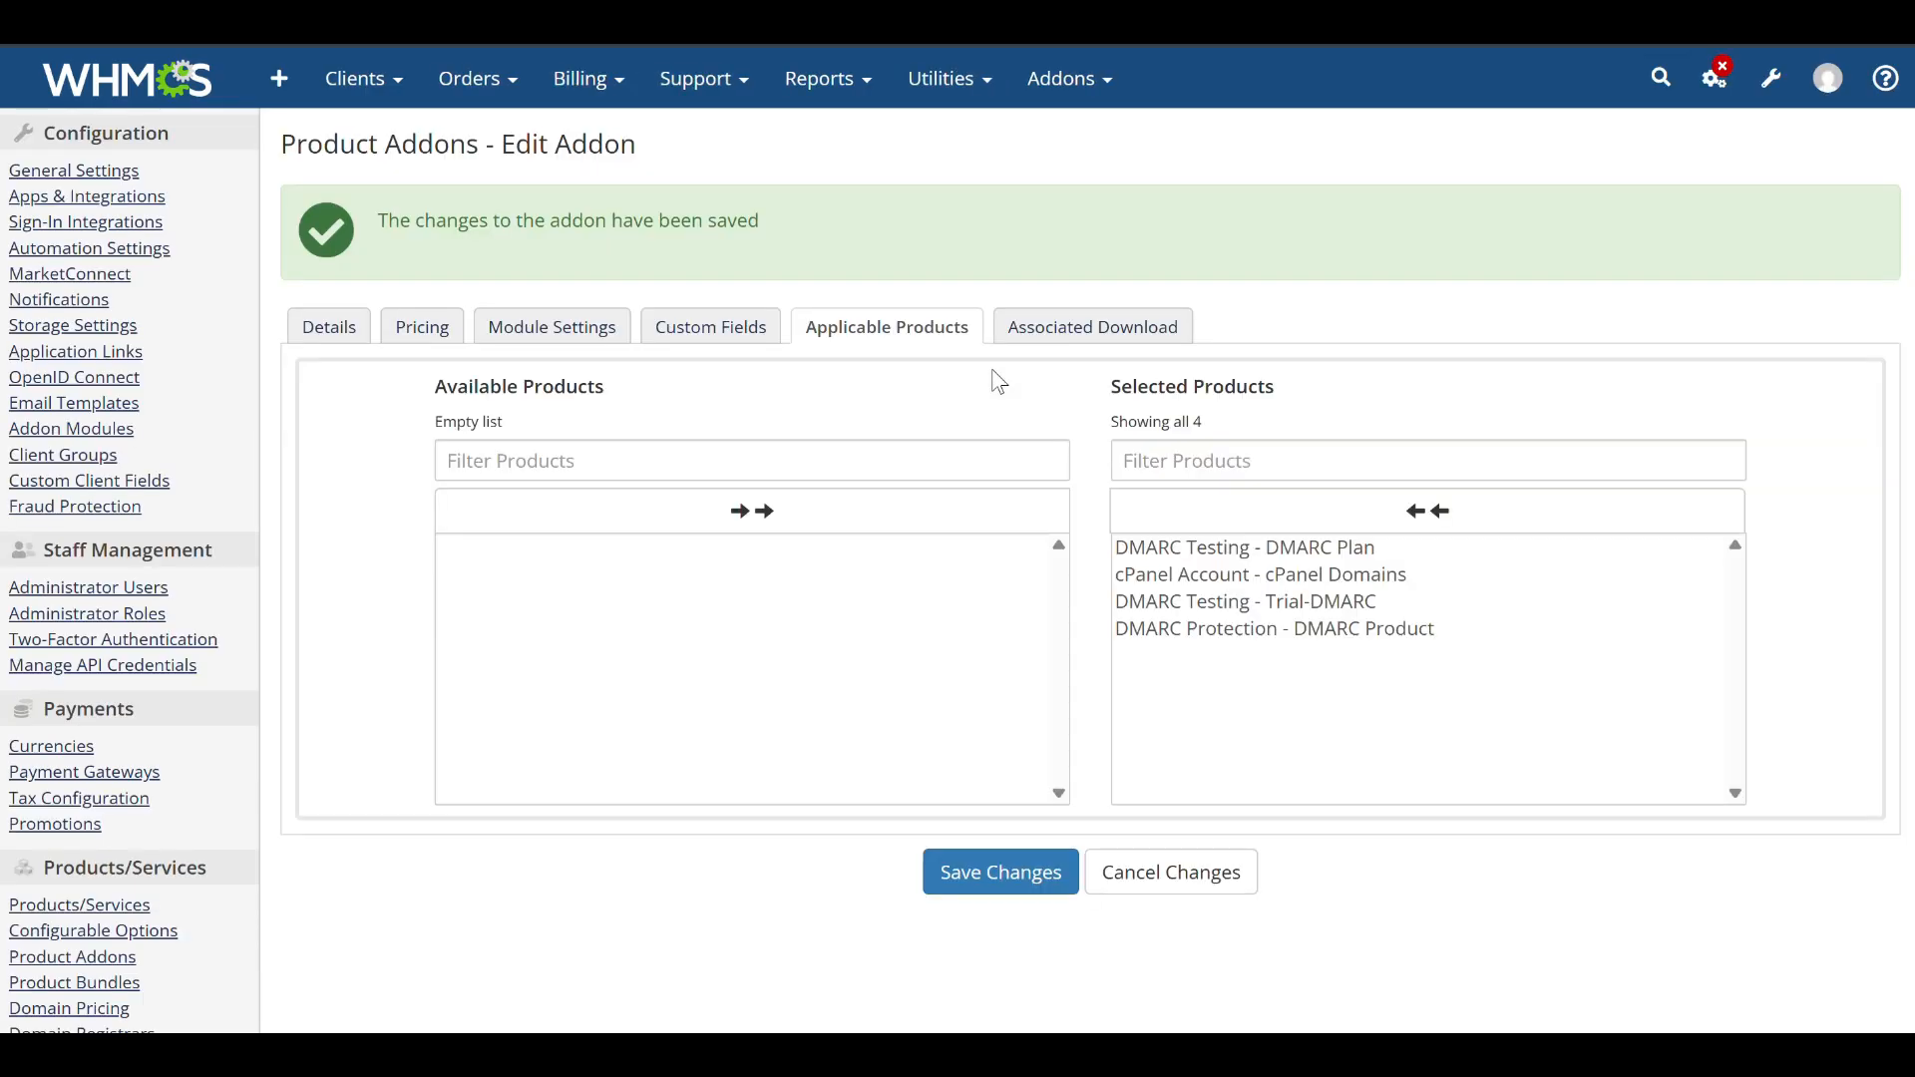
Configure the PowerDMARC For WHMCS Addon module with DMARC Protection as its landing page product group and save.
{"action": "left_click", "coordinate": [1771, 78]}
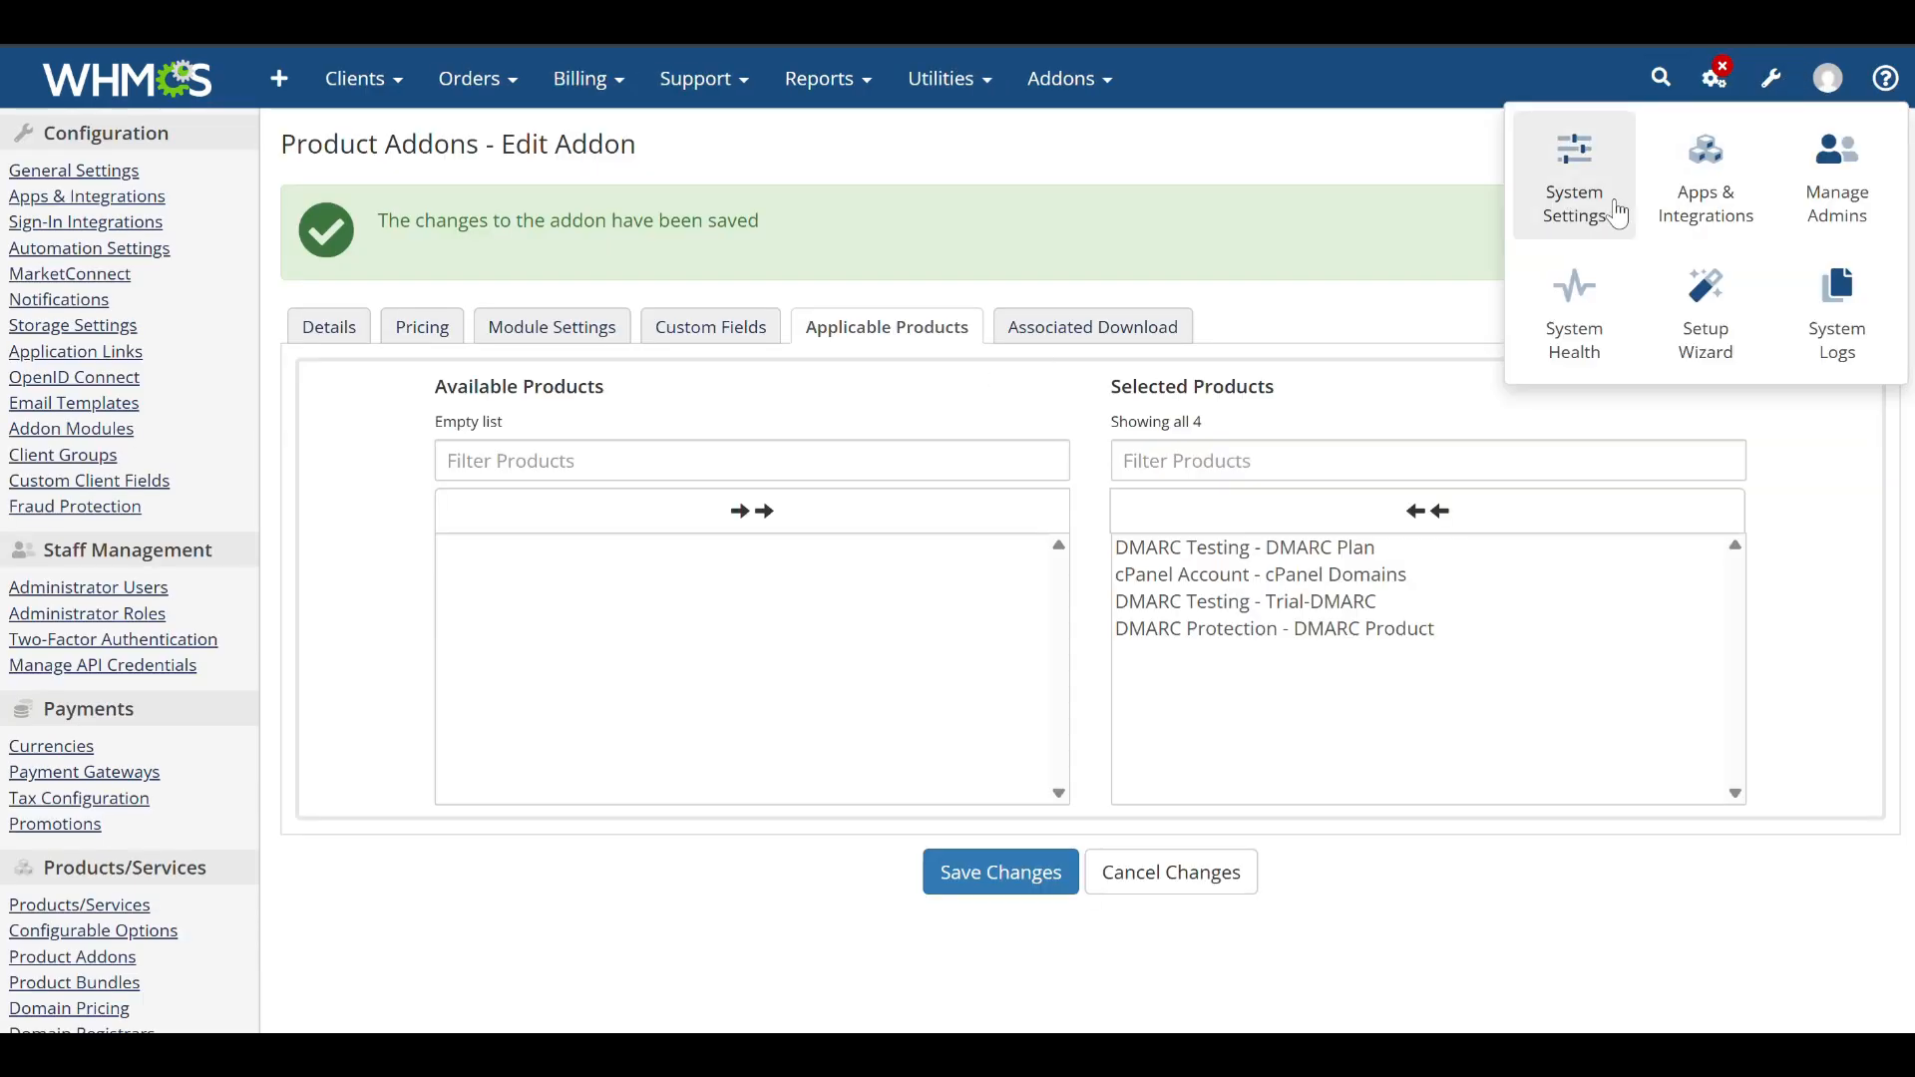
{"action": "left_click", "coordinate": [1586, 190]}
{"action": "left_click", "coordinate": [250, 401]}
{"action": "type", "text": "add"}
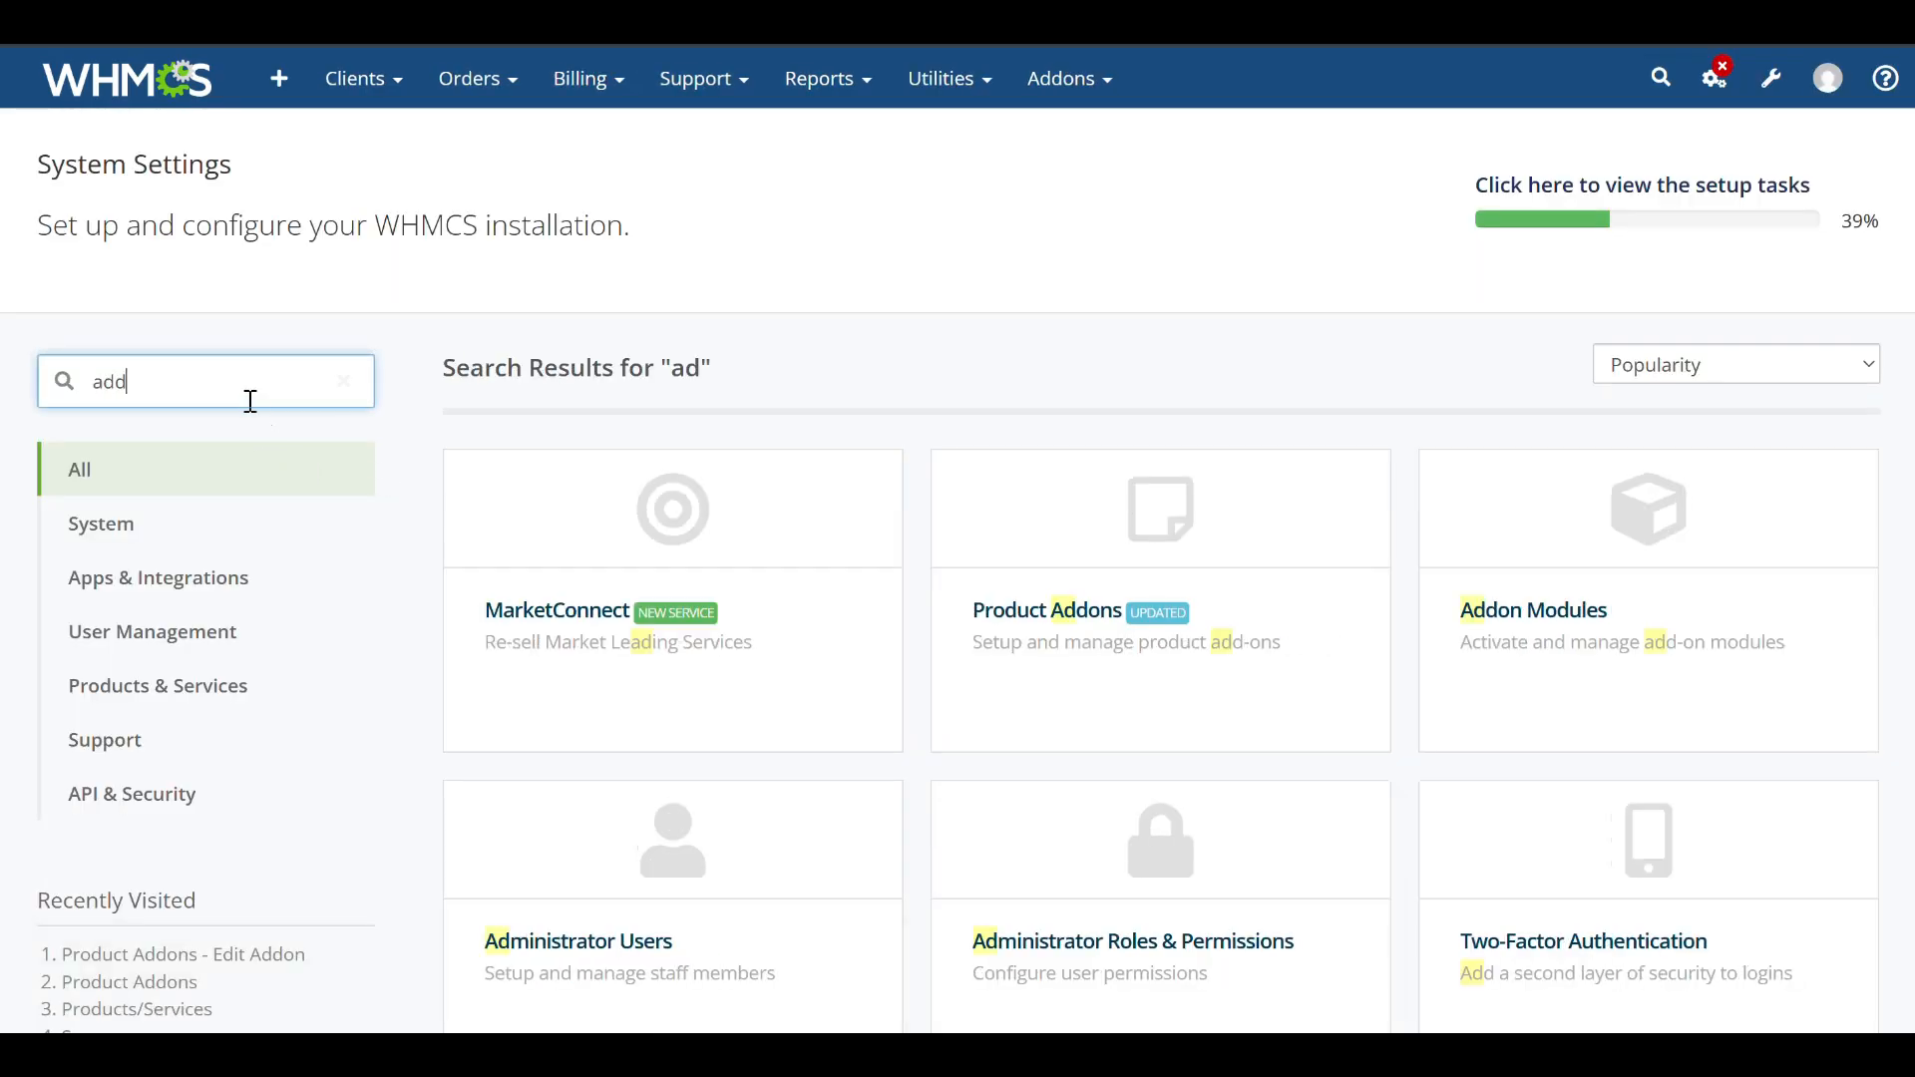
{"action": "left_click", "coordinate": [1081, 539]}
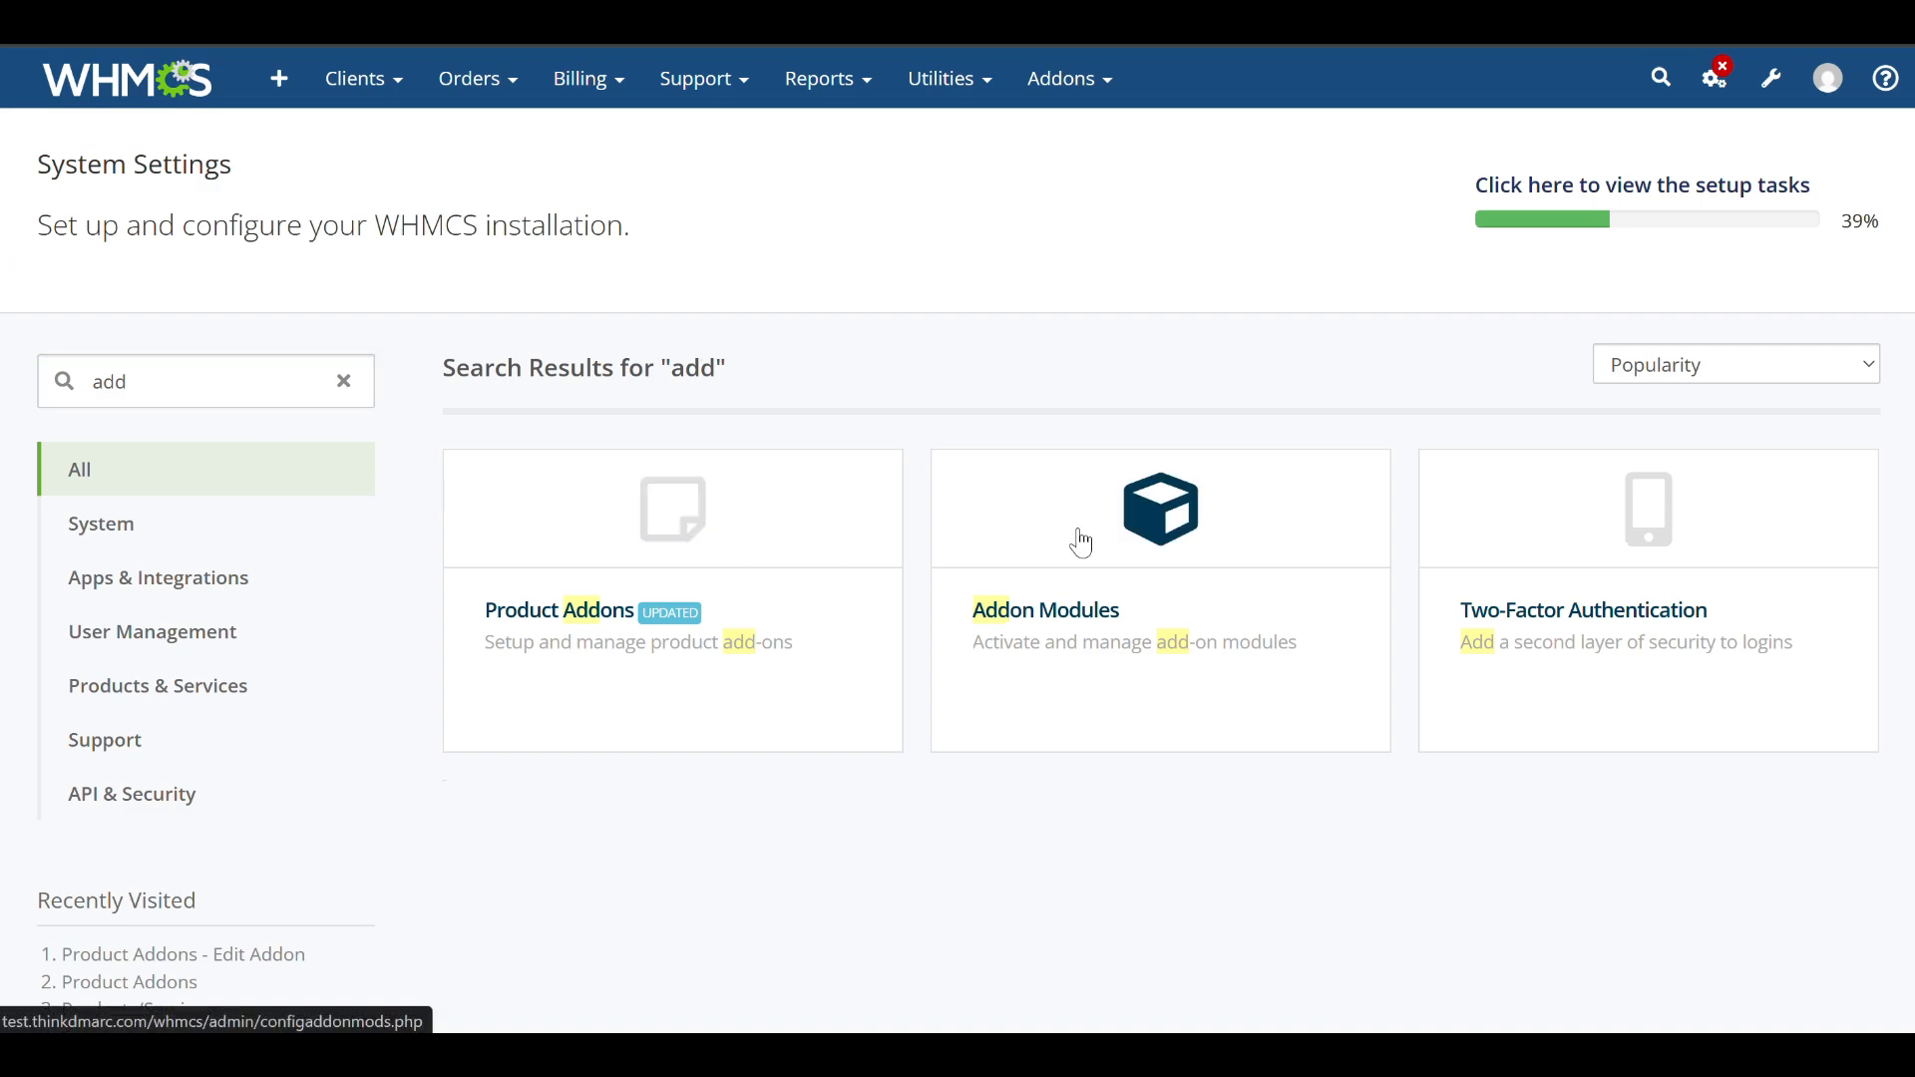
{"action": "left_click", "coordinate": [1784, 344]}
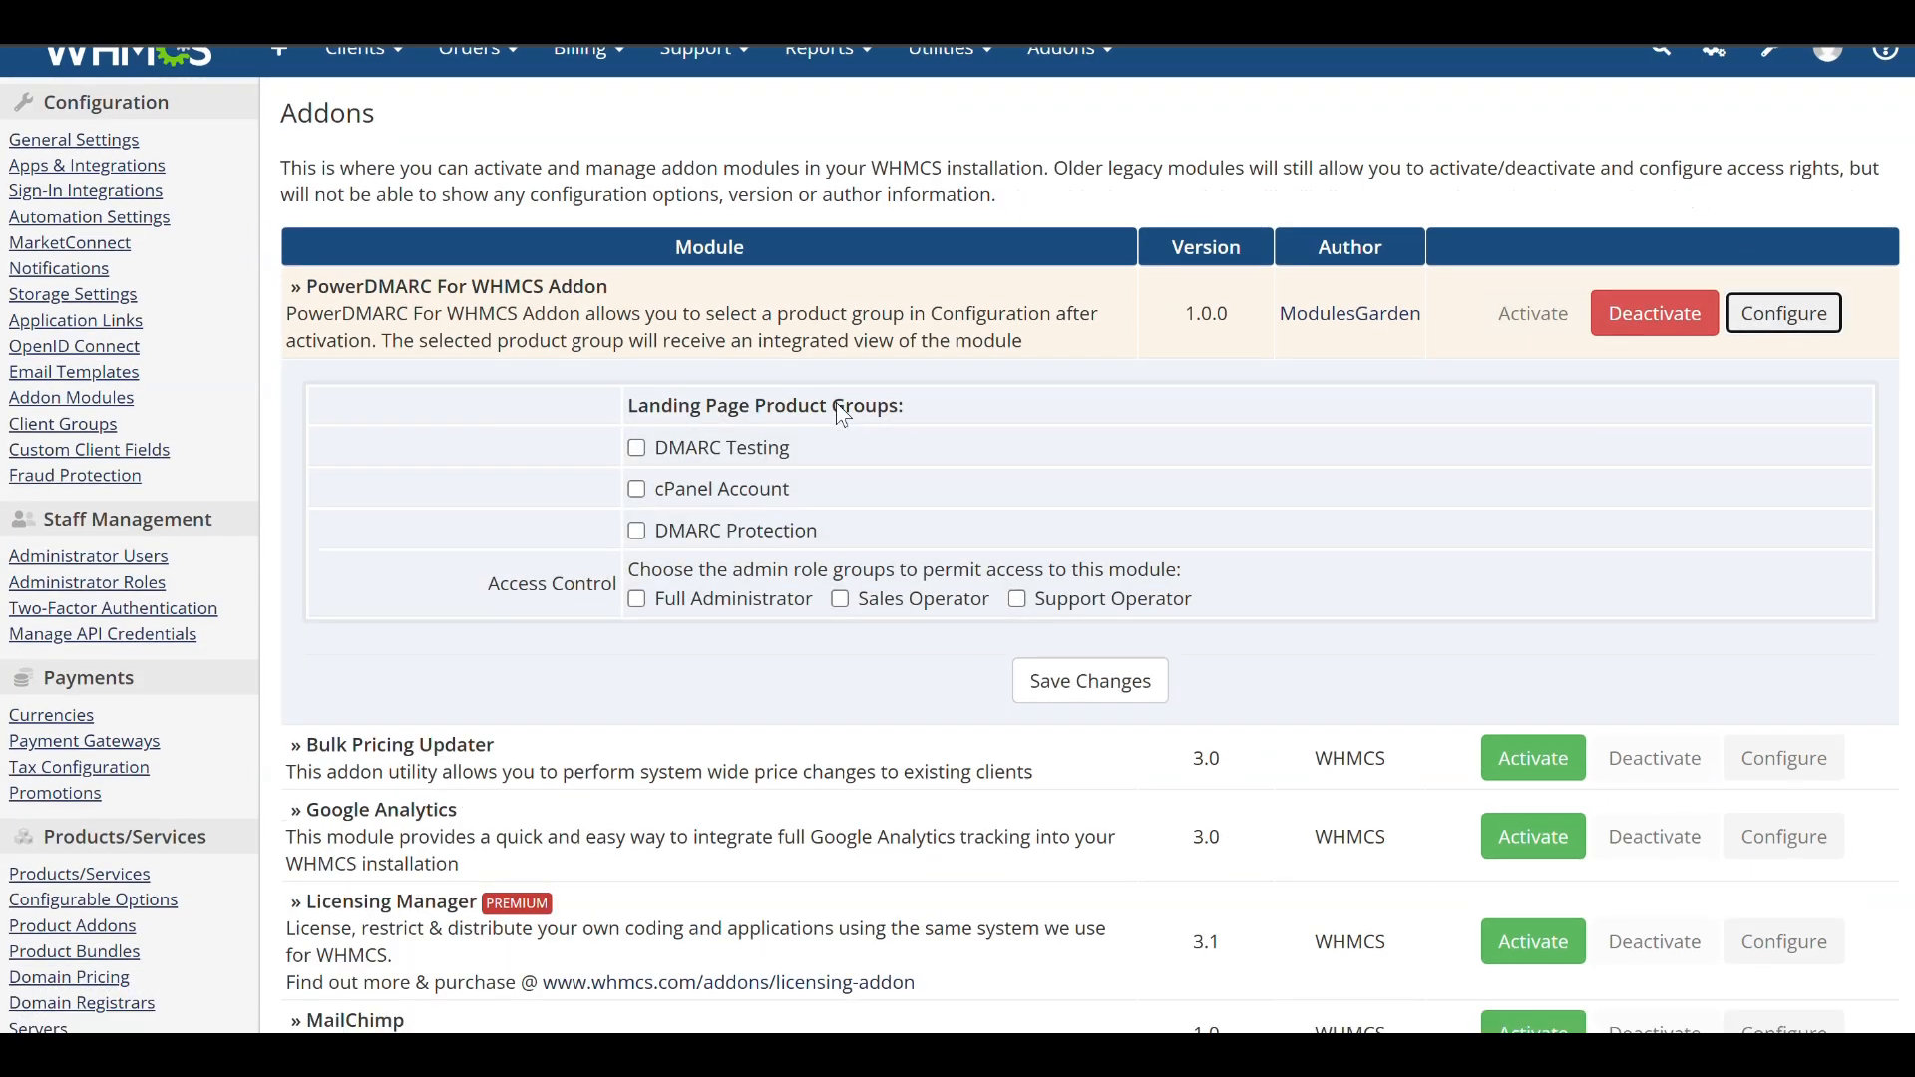
{"action": "left_click", "coordinate": [643, 516]}
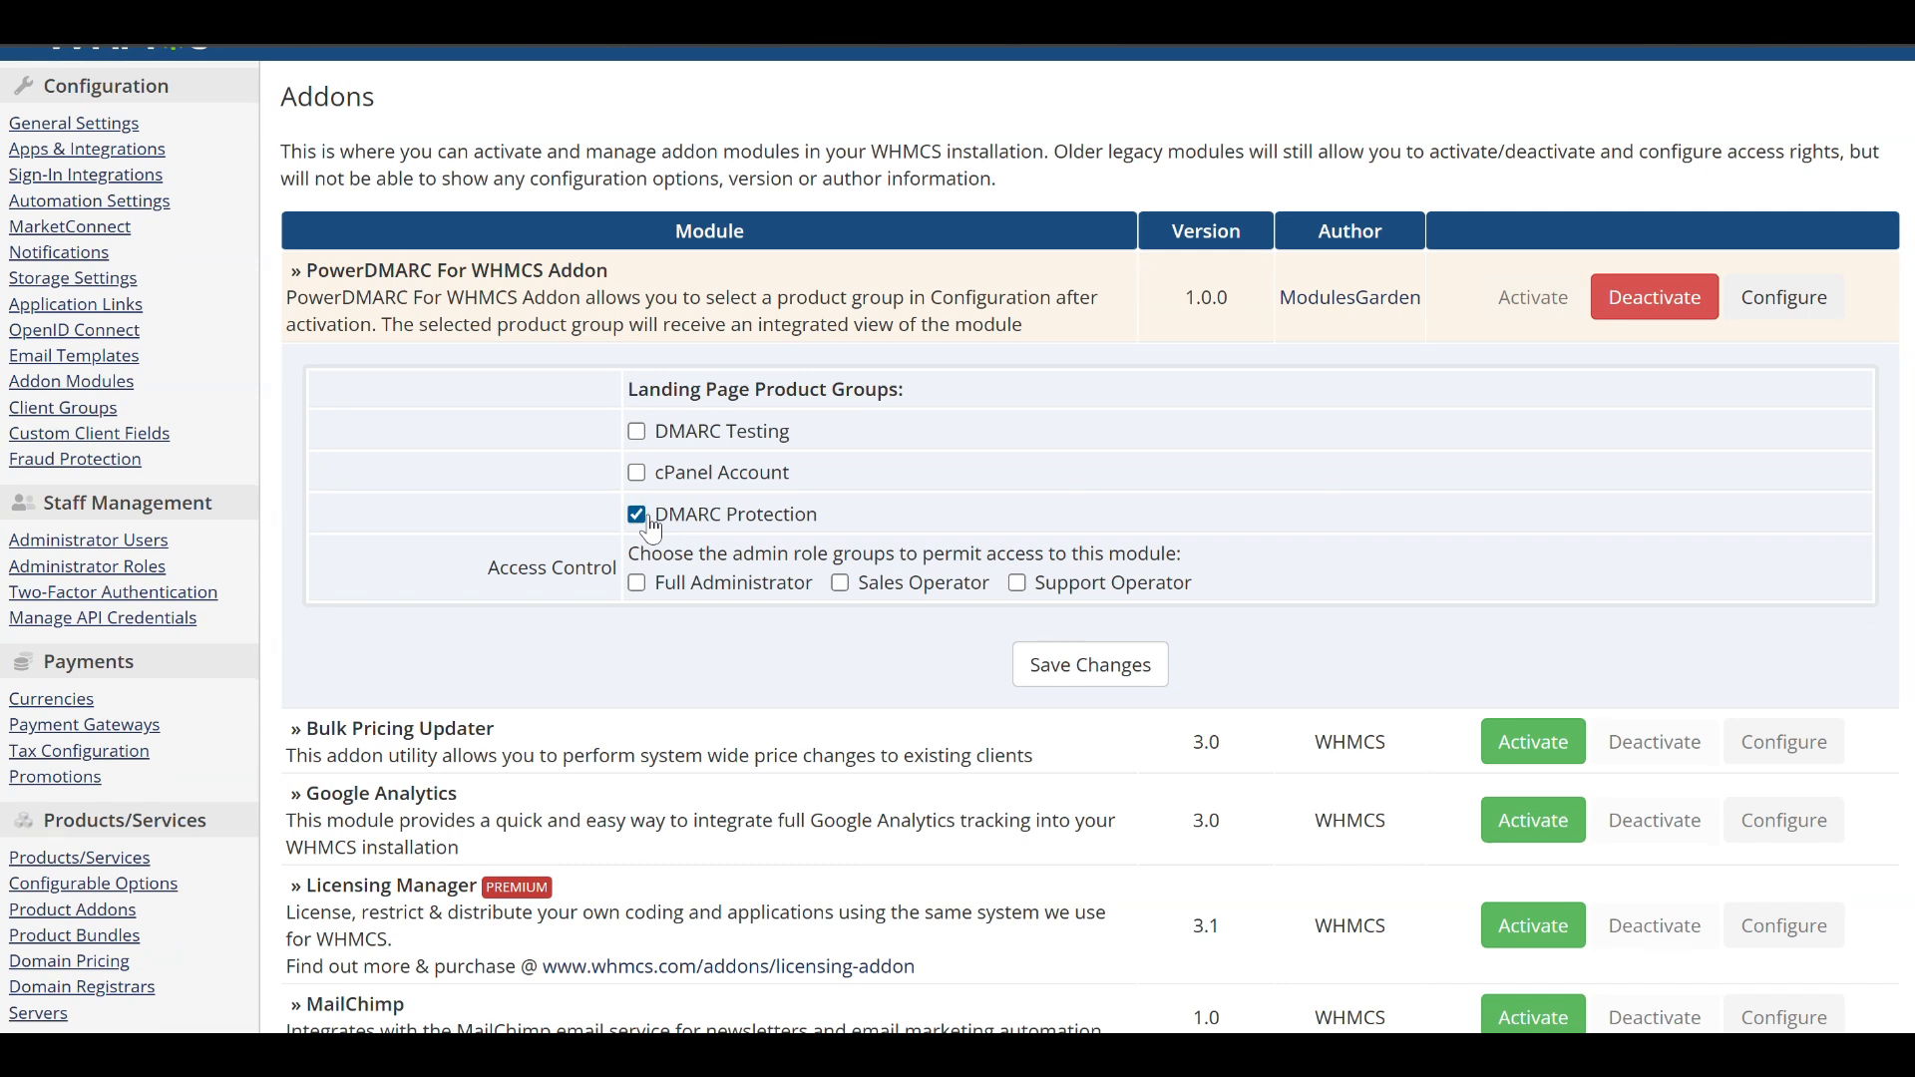
{"action": "left_click", "coordinate": [1144, 673]}
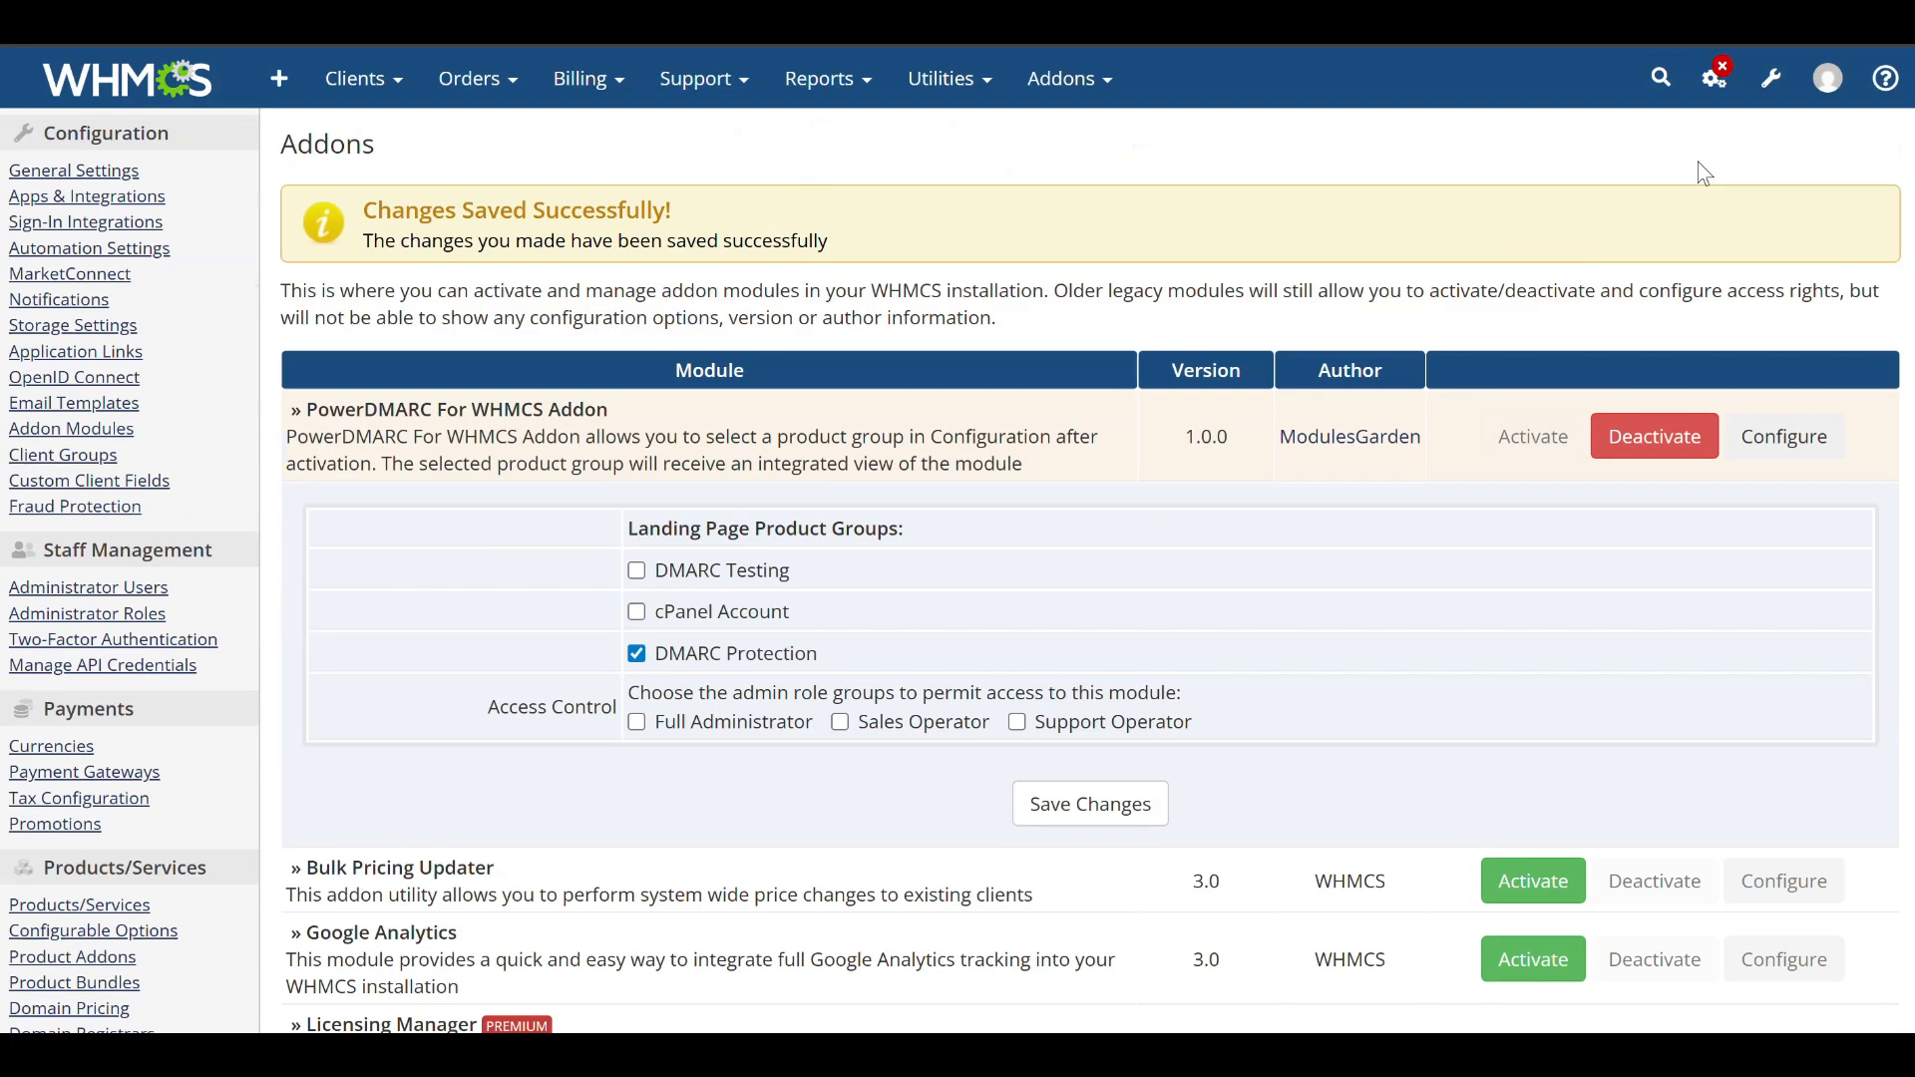
Visit the client area and review the DMARC Protection product group's landing page.
{"action": "left_click", "coordinate": [1772, 79]}
{"action": "left_click", "coordinate": [1828, 78]}
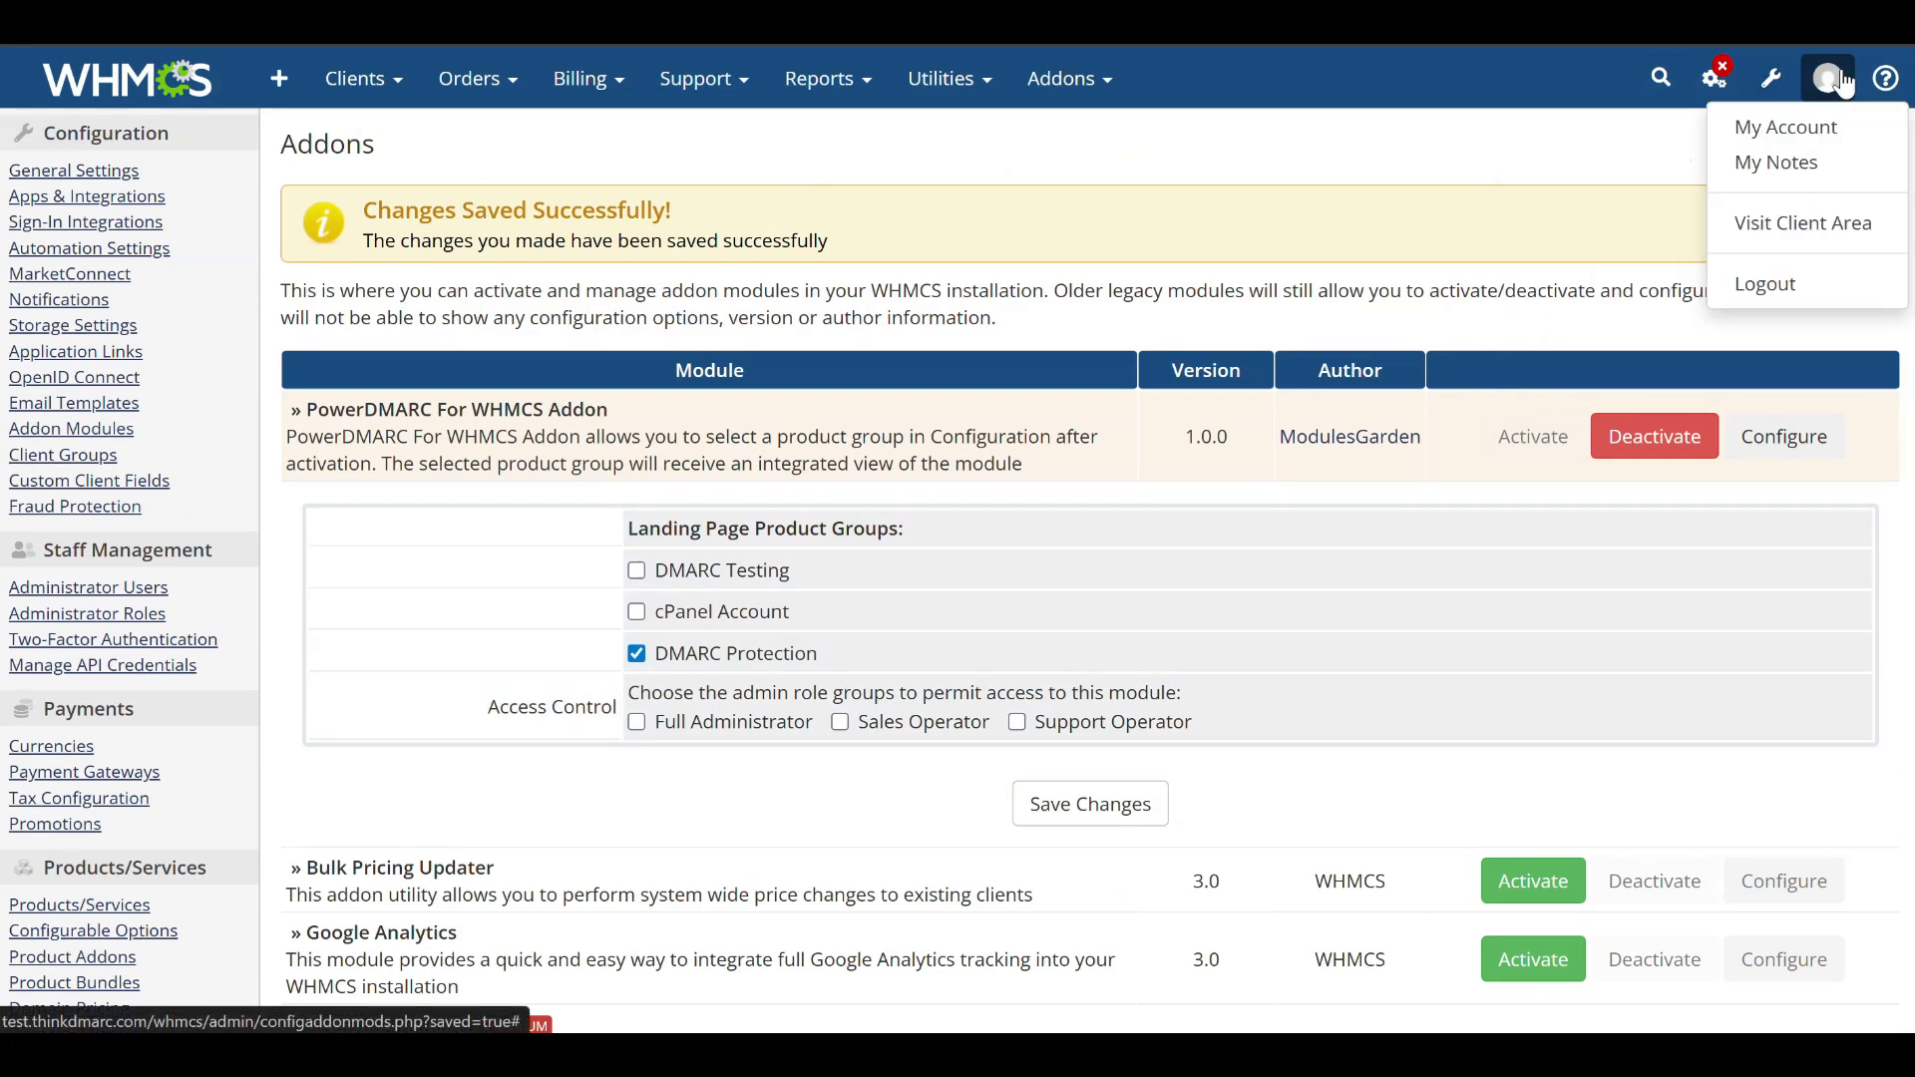
{"action": "left_click", "coordinate": [1808, 224]}
{"action": "scroll", "coordinate": [506, 529], "scroll_direction": "down", "scroll_amount": 5}
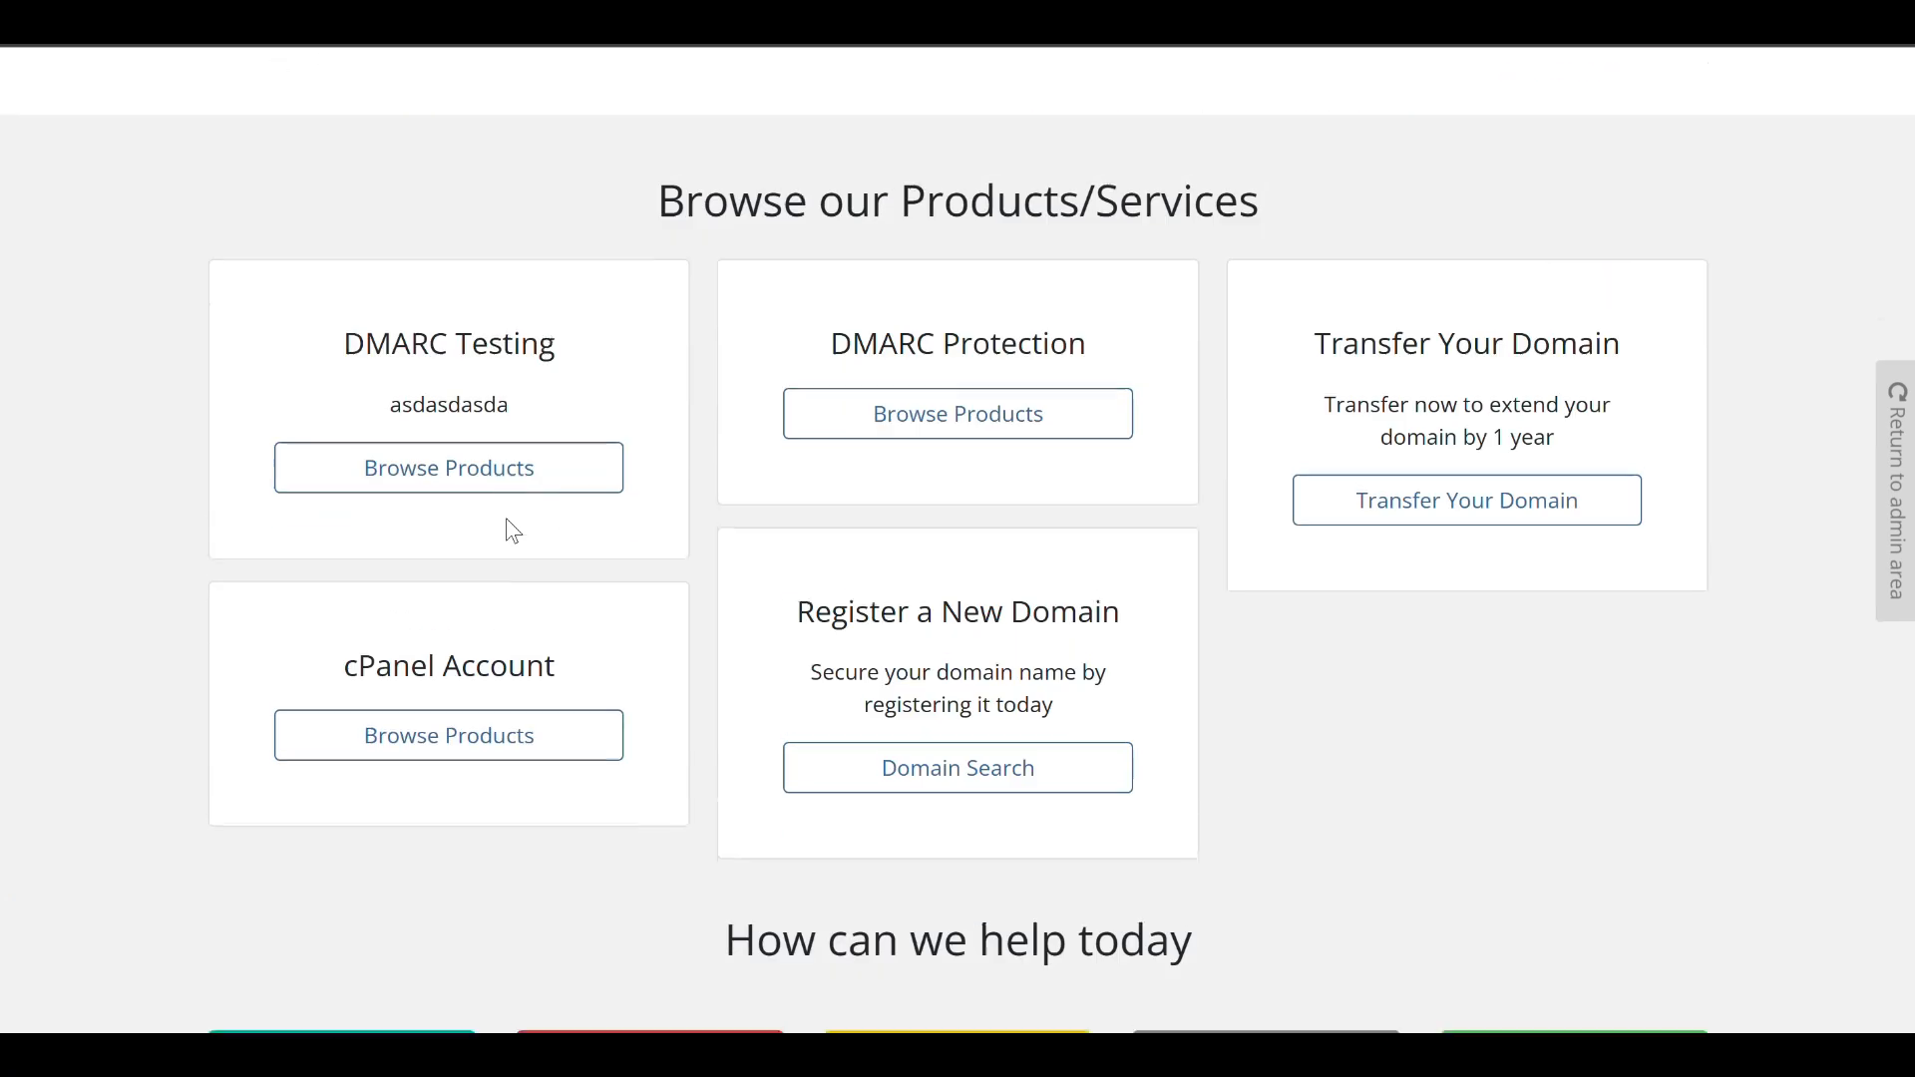
{"action": "left_click", "coordinate": [918, 409]}
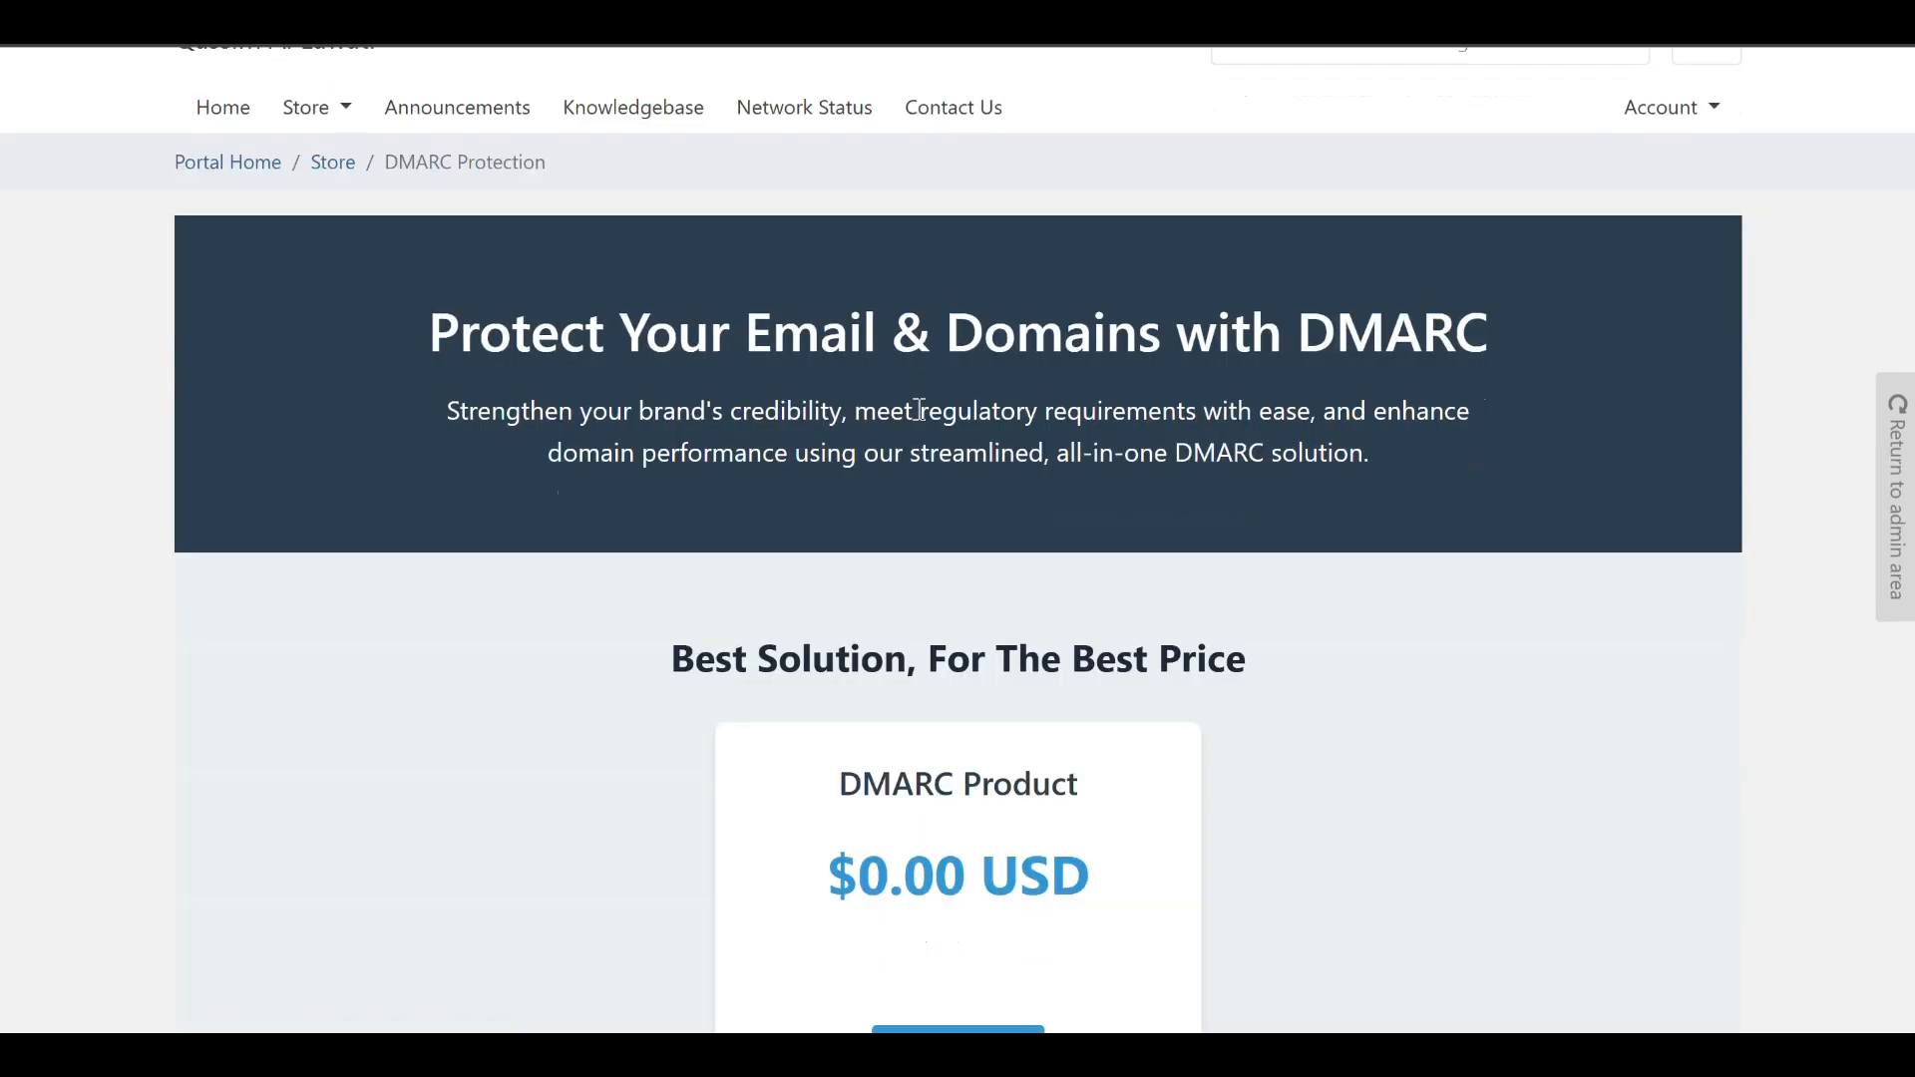
{"action": "scroll", "coordinate": [918, 408], "scroll_direction": "down", "scroll_amount": 3}
{"action": "scroll", "coordinate": [912, 401], "scroll_direction": "up", "scroll_amount": 1}
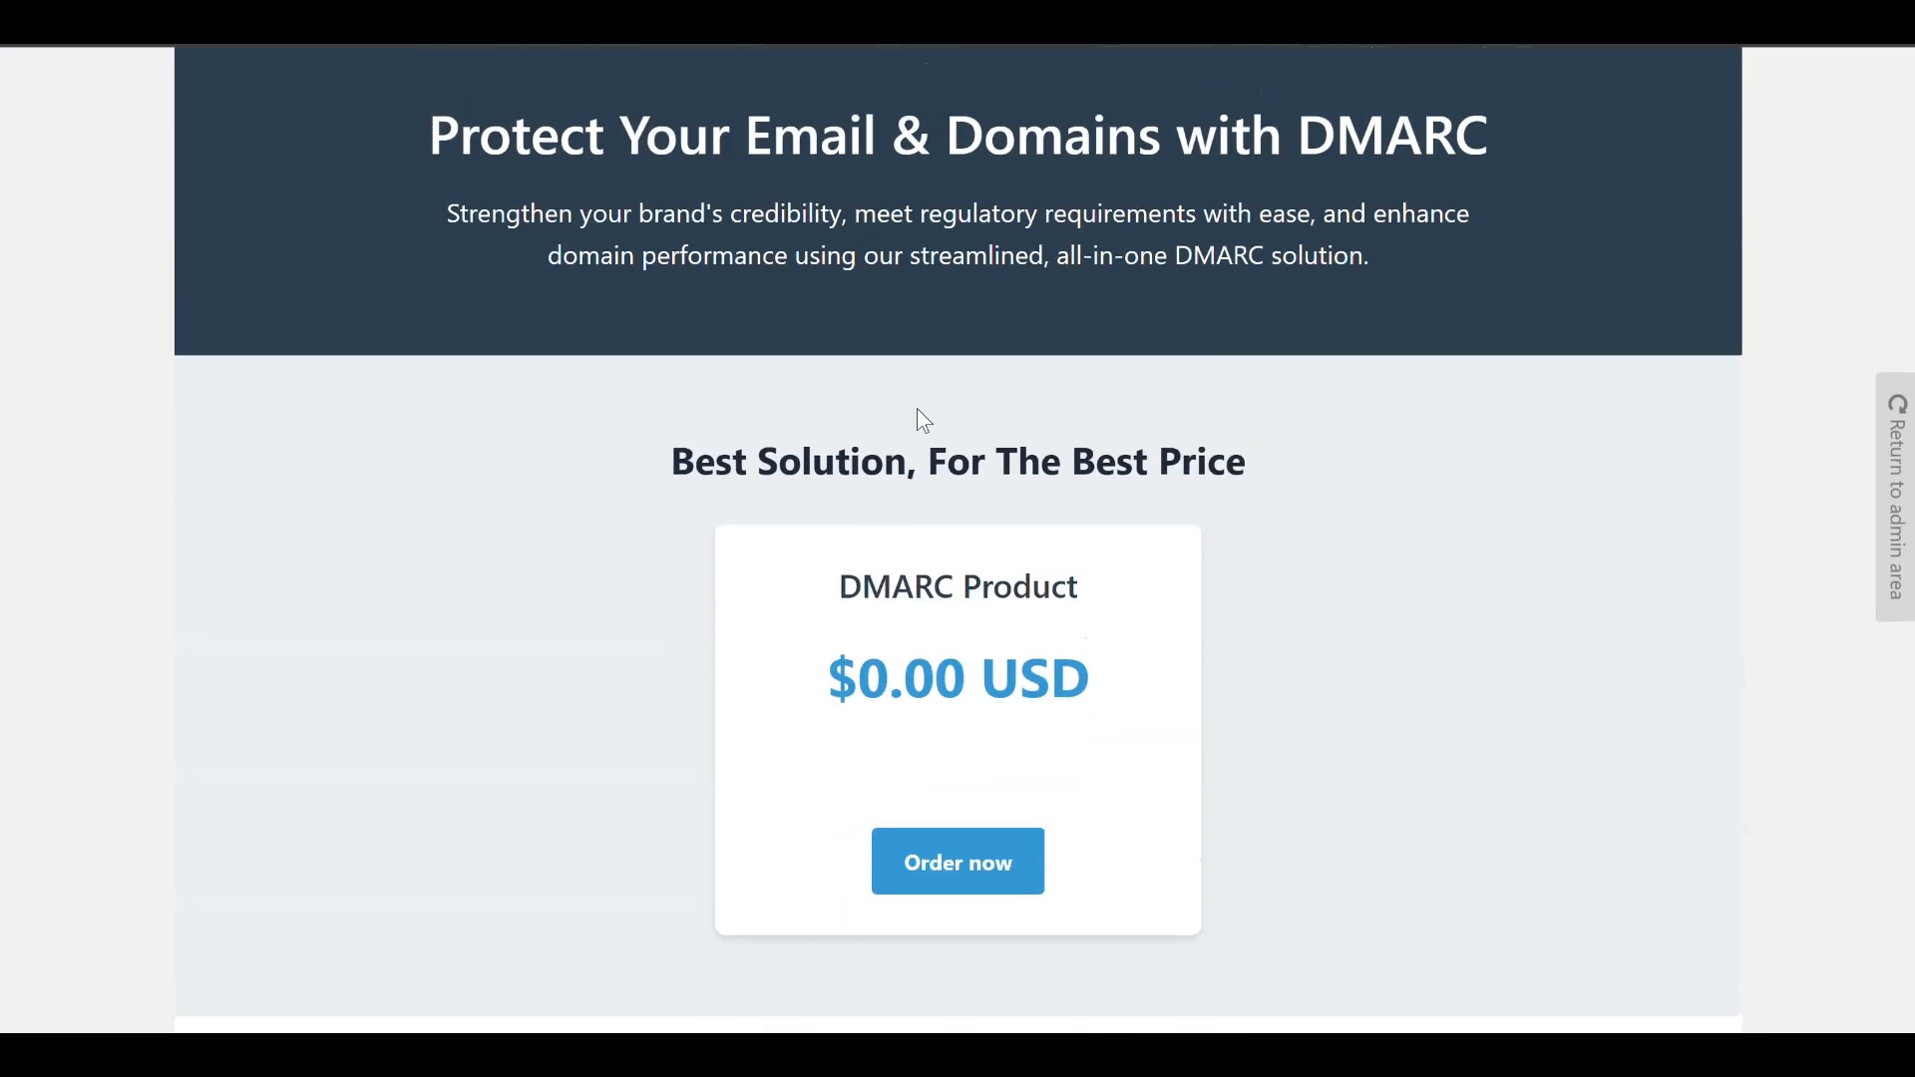
{"action": "scroll", "coordinate": [918, 409], "scroll_direction": "down", "scroll_amount": 10}
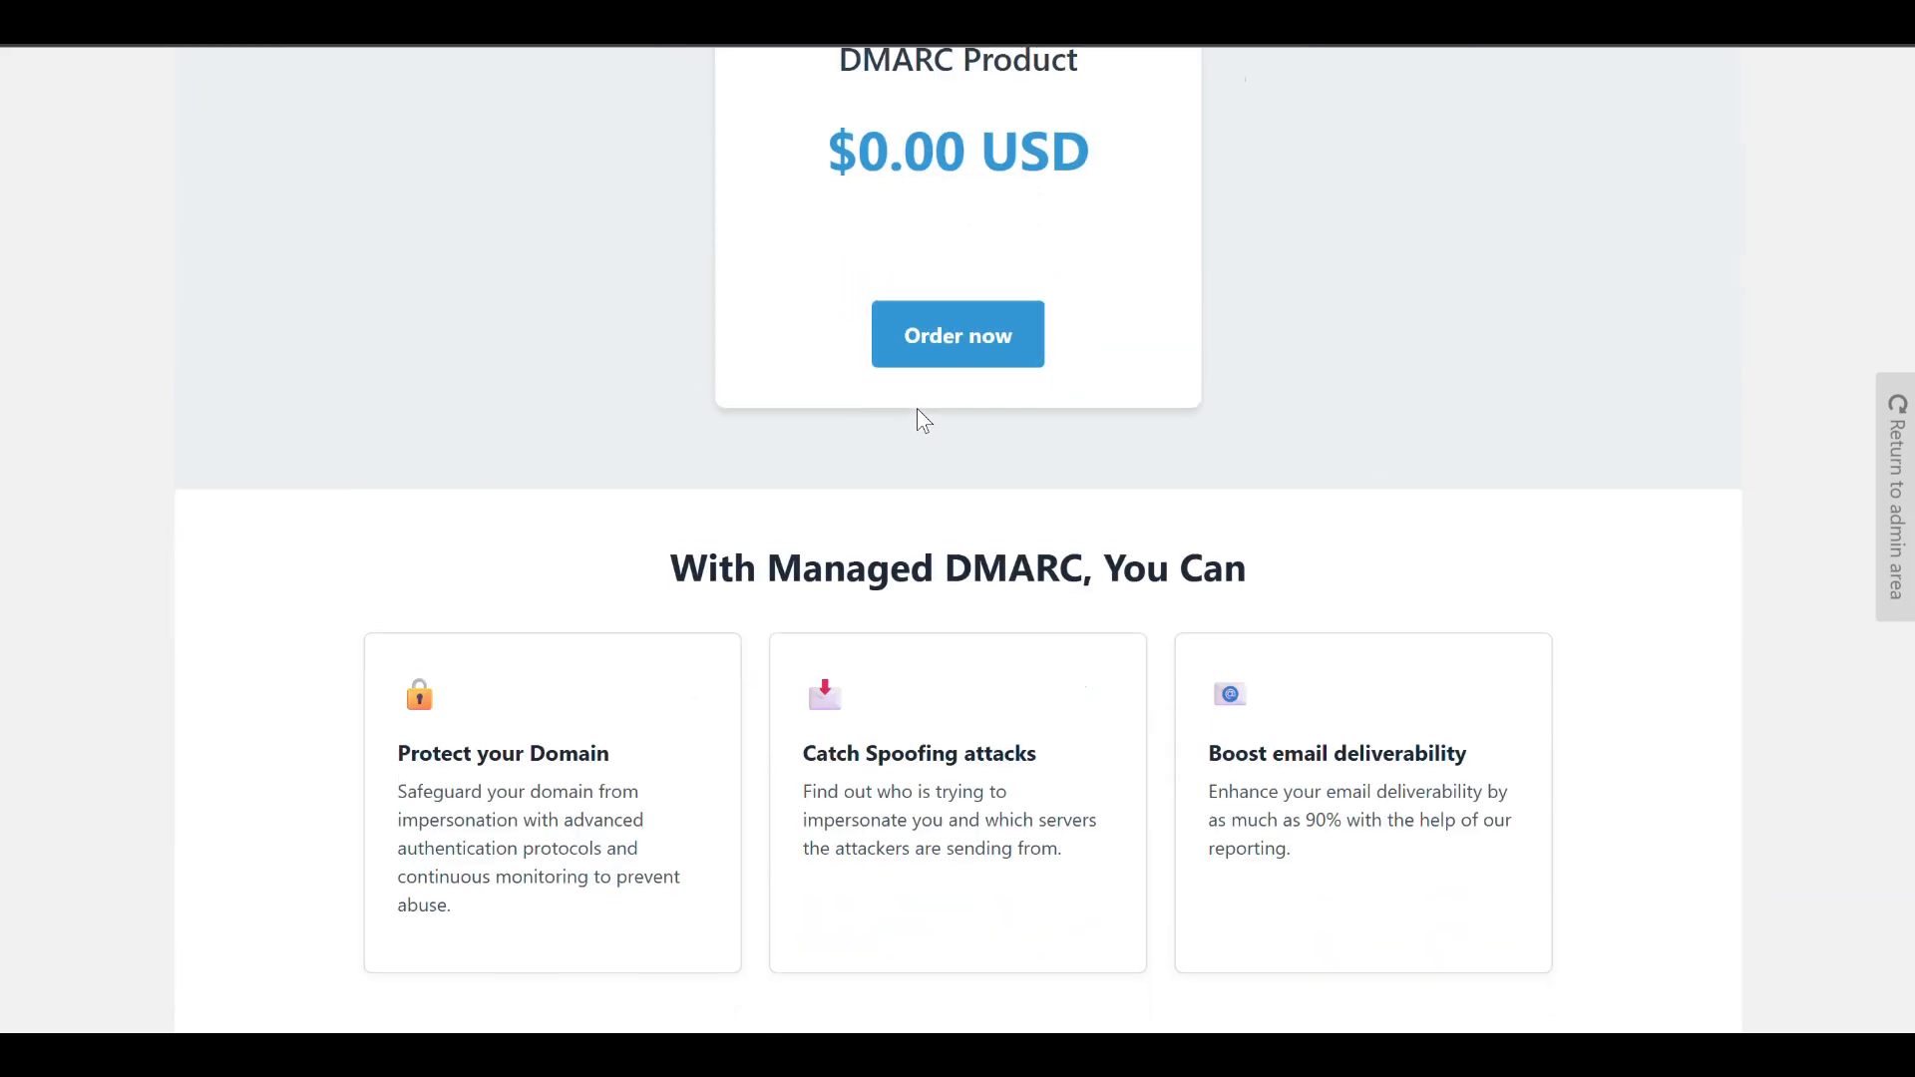
{"action": "scroll", "coordinate": [918, 409], "scroll_direction": "down", "scroll_amount": 2}
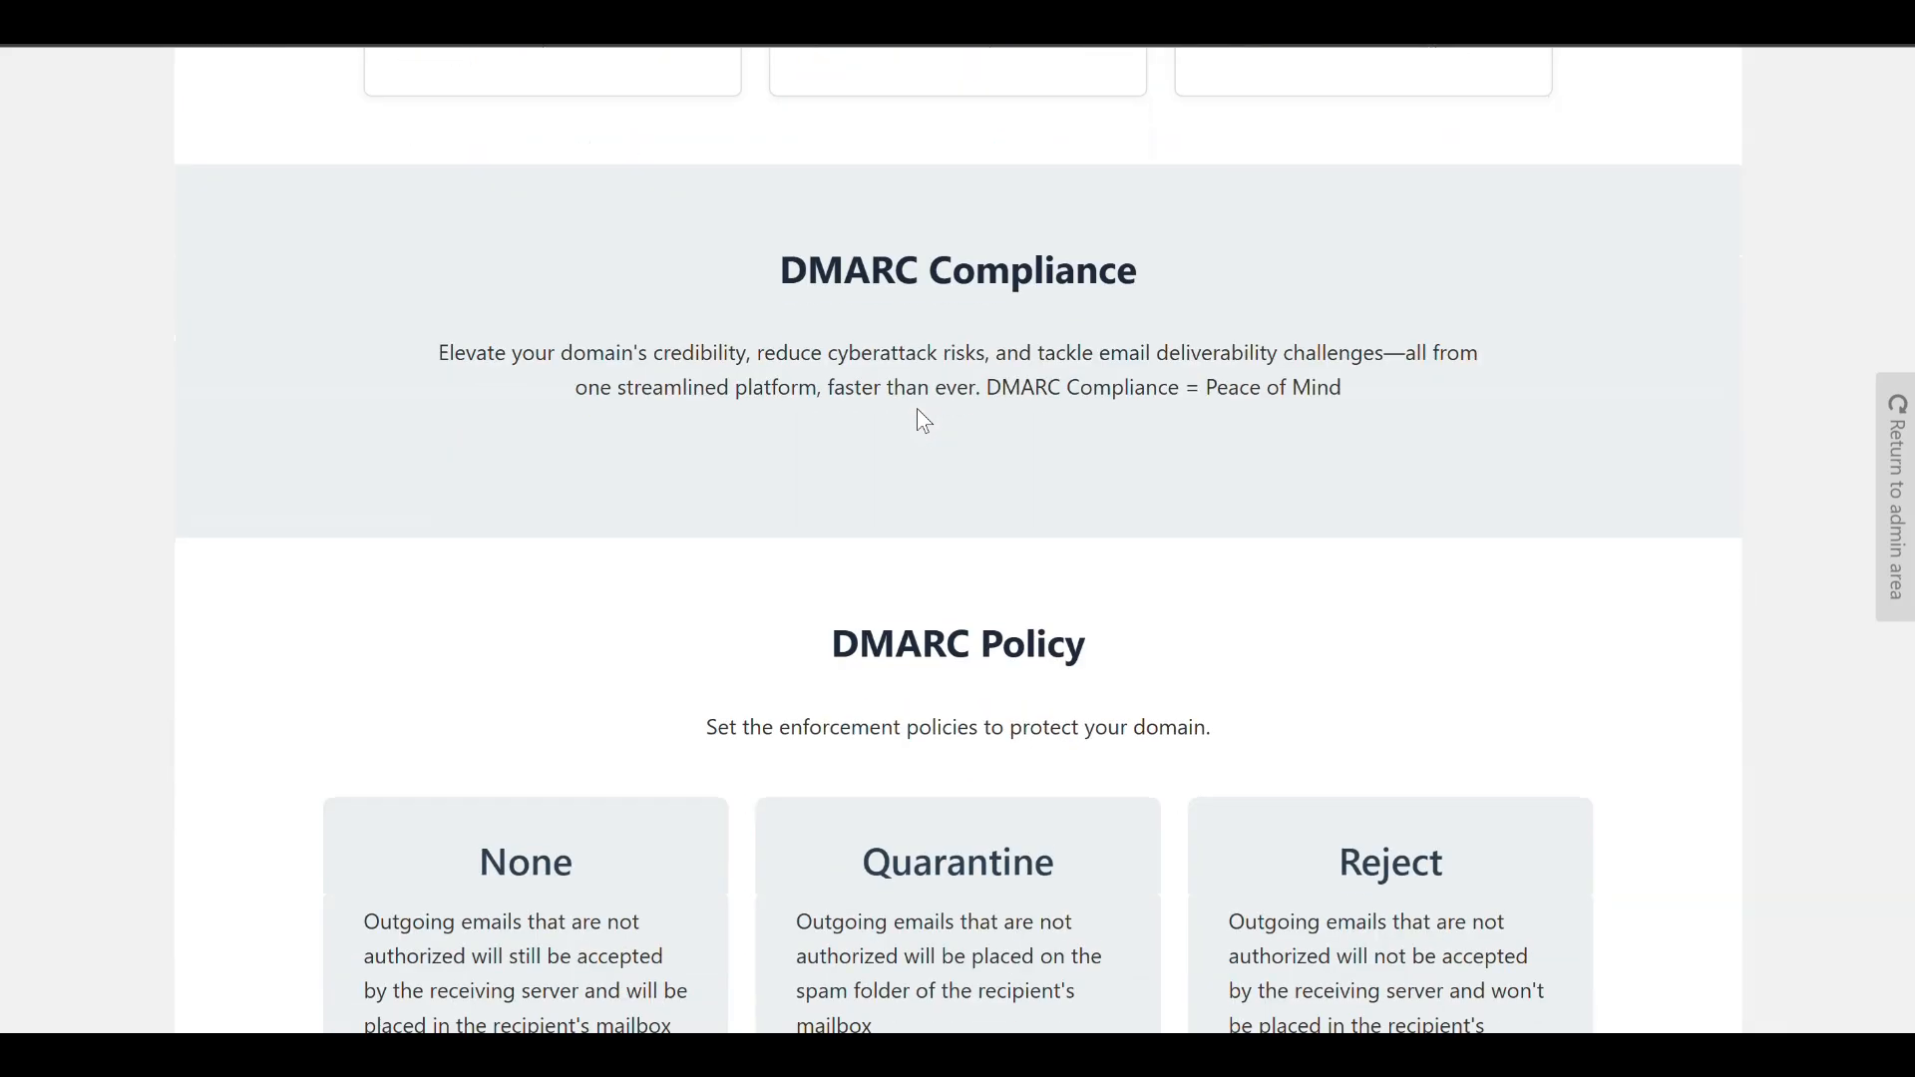
{"action": "scroll", "coordinate": [917, 410], "scroll_direction": "down", "scroll_amount": 5}
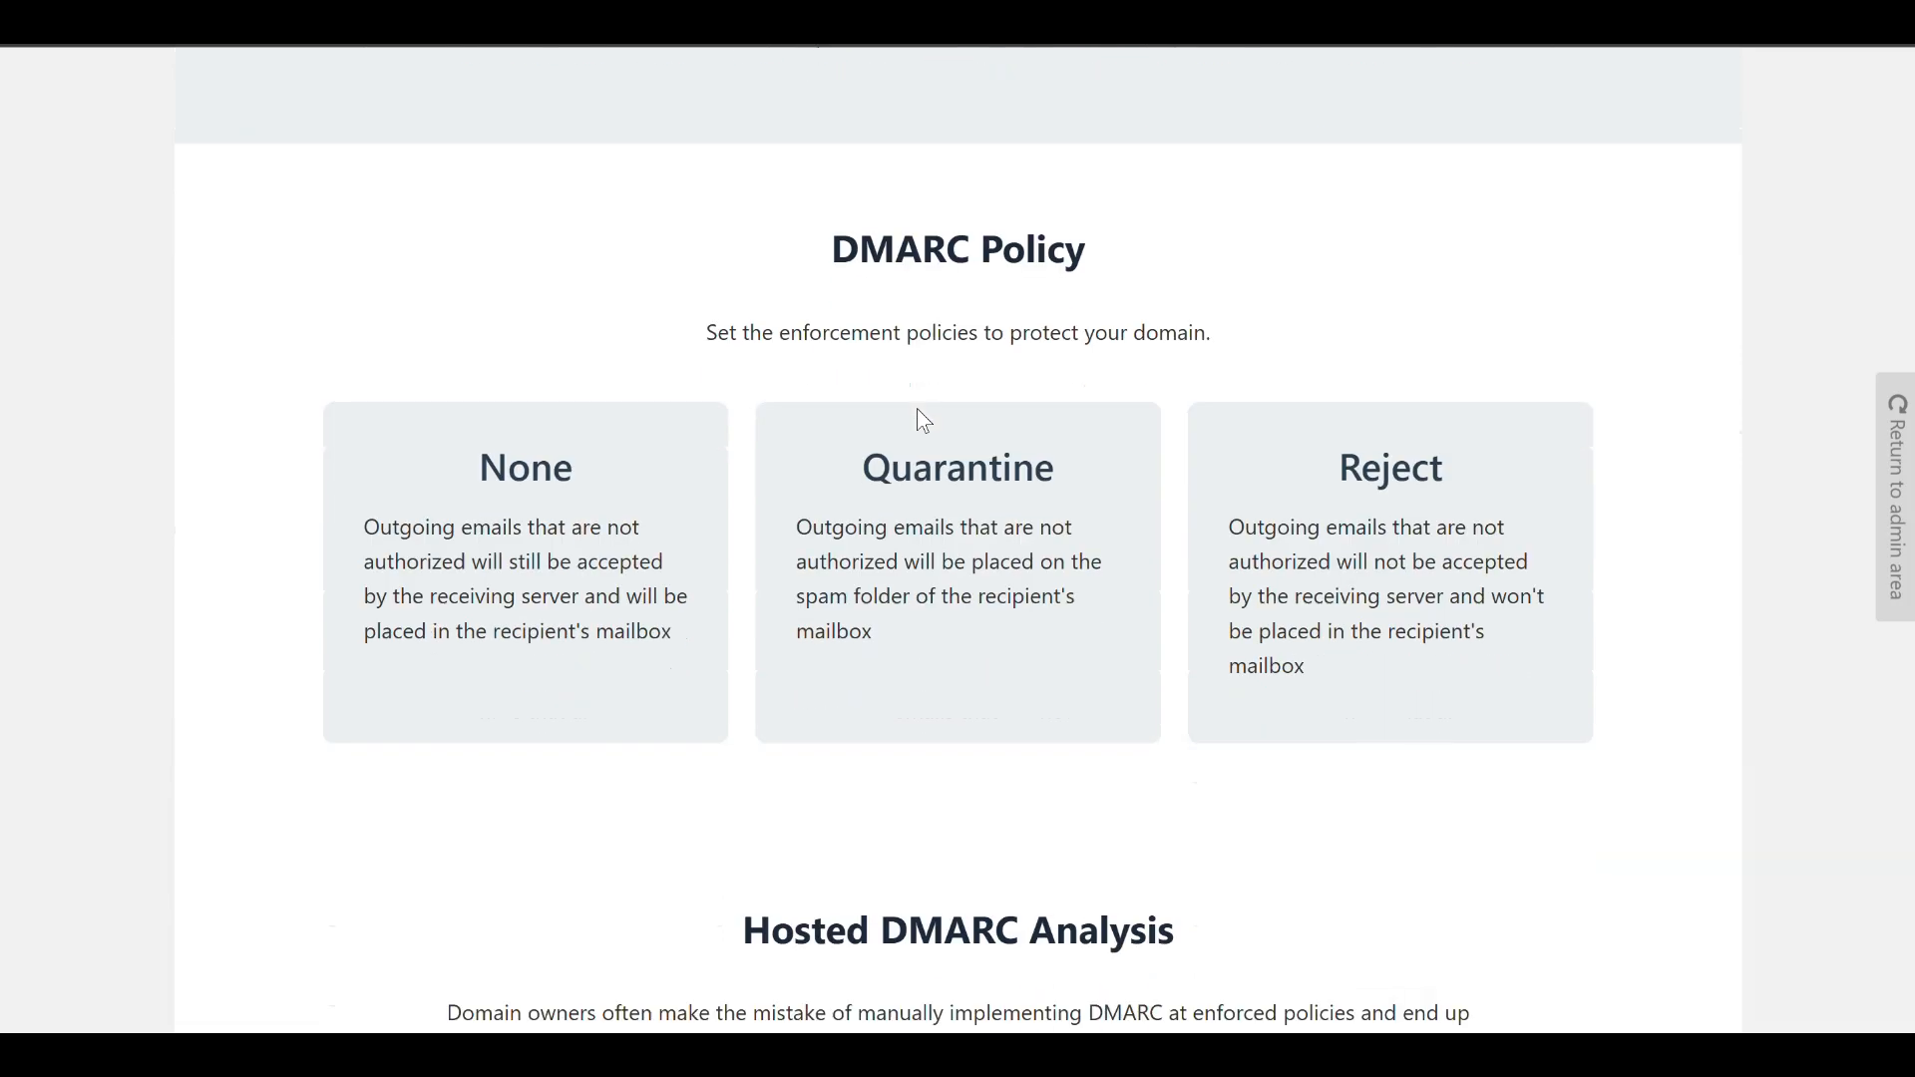
{"action": "scroll", "coordinate": [917, 409], "scroll_direction": "up", "scroll_amount": 1}
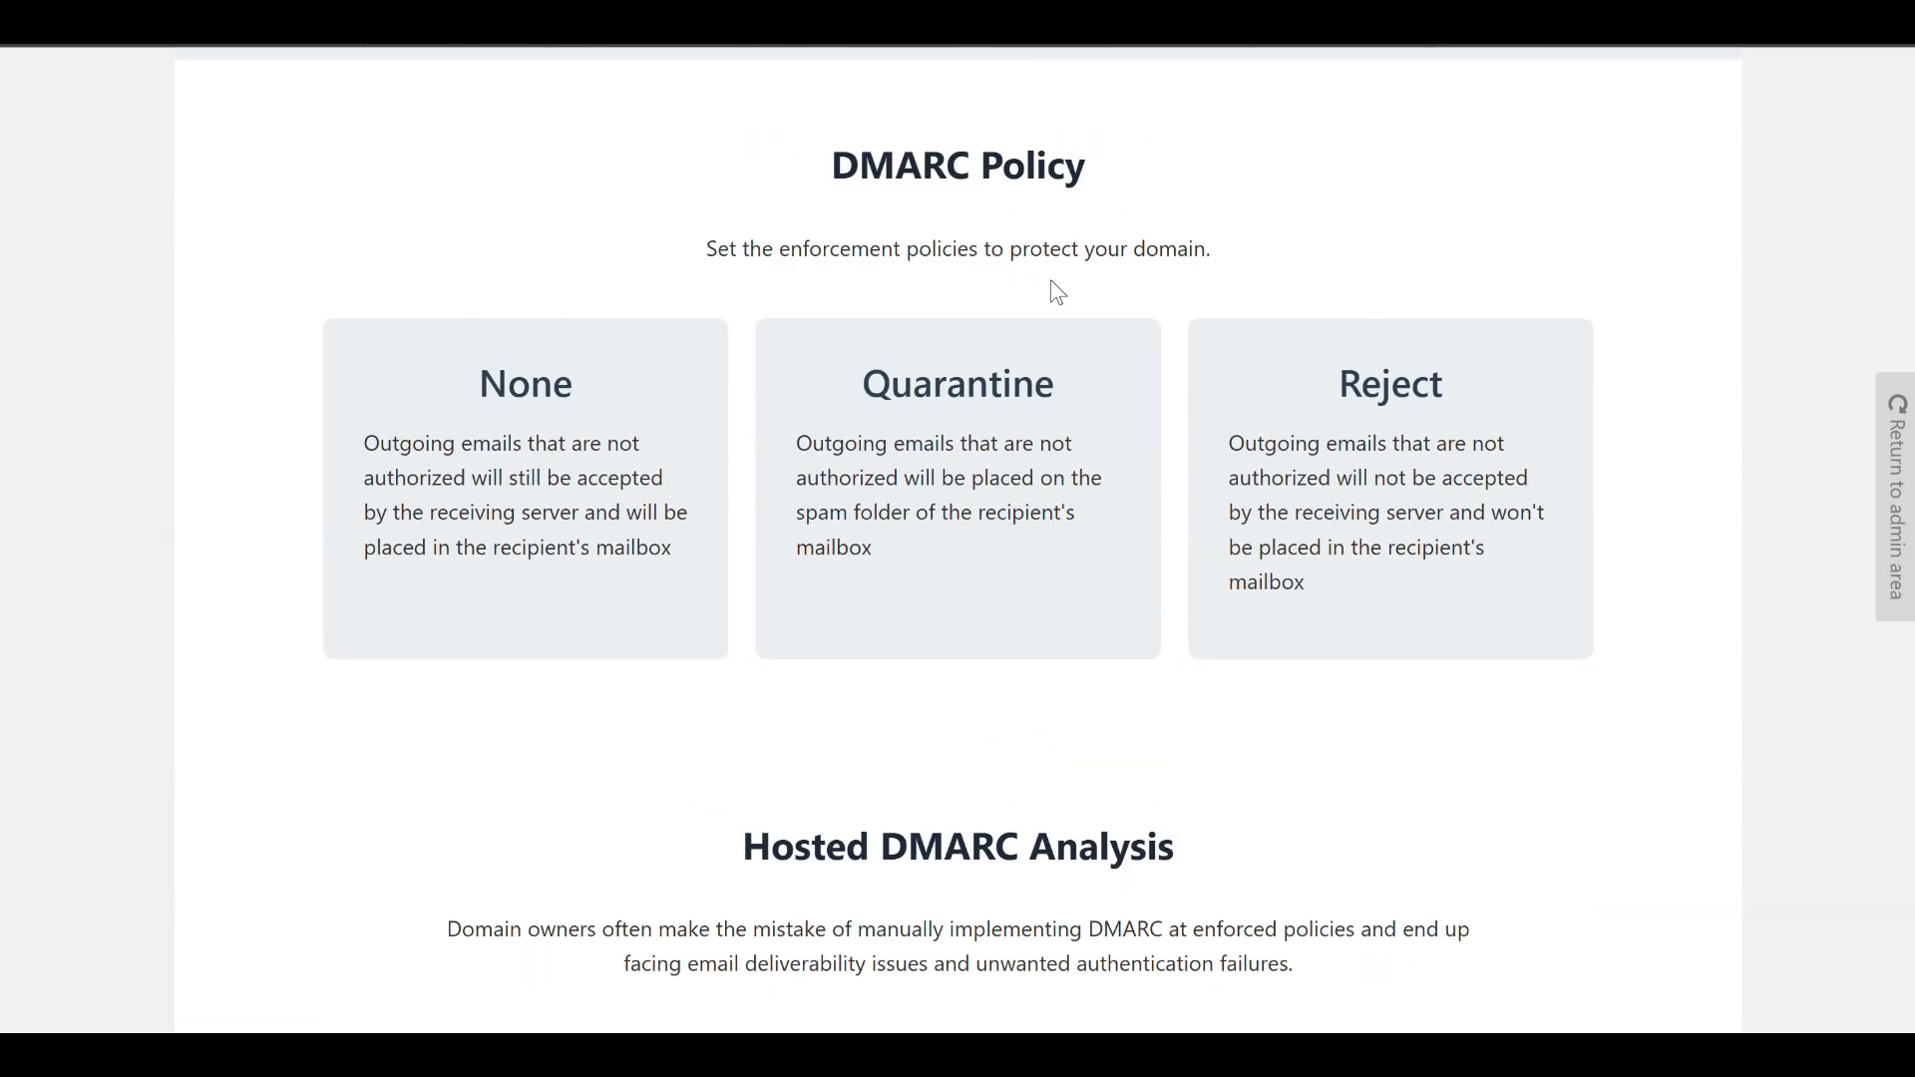
{"action": "scroll", "coordinate": [1094, 423], "scroll_direction": "down", "scroll_amount": 1}
{"action": "scroll", "coordinate": [1094, 423], "scroll_direction": "down", "scroll_amount": 10}
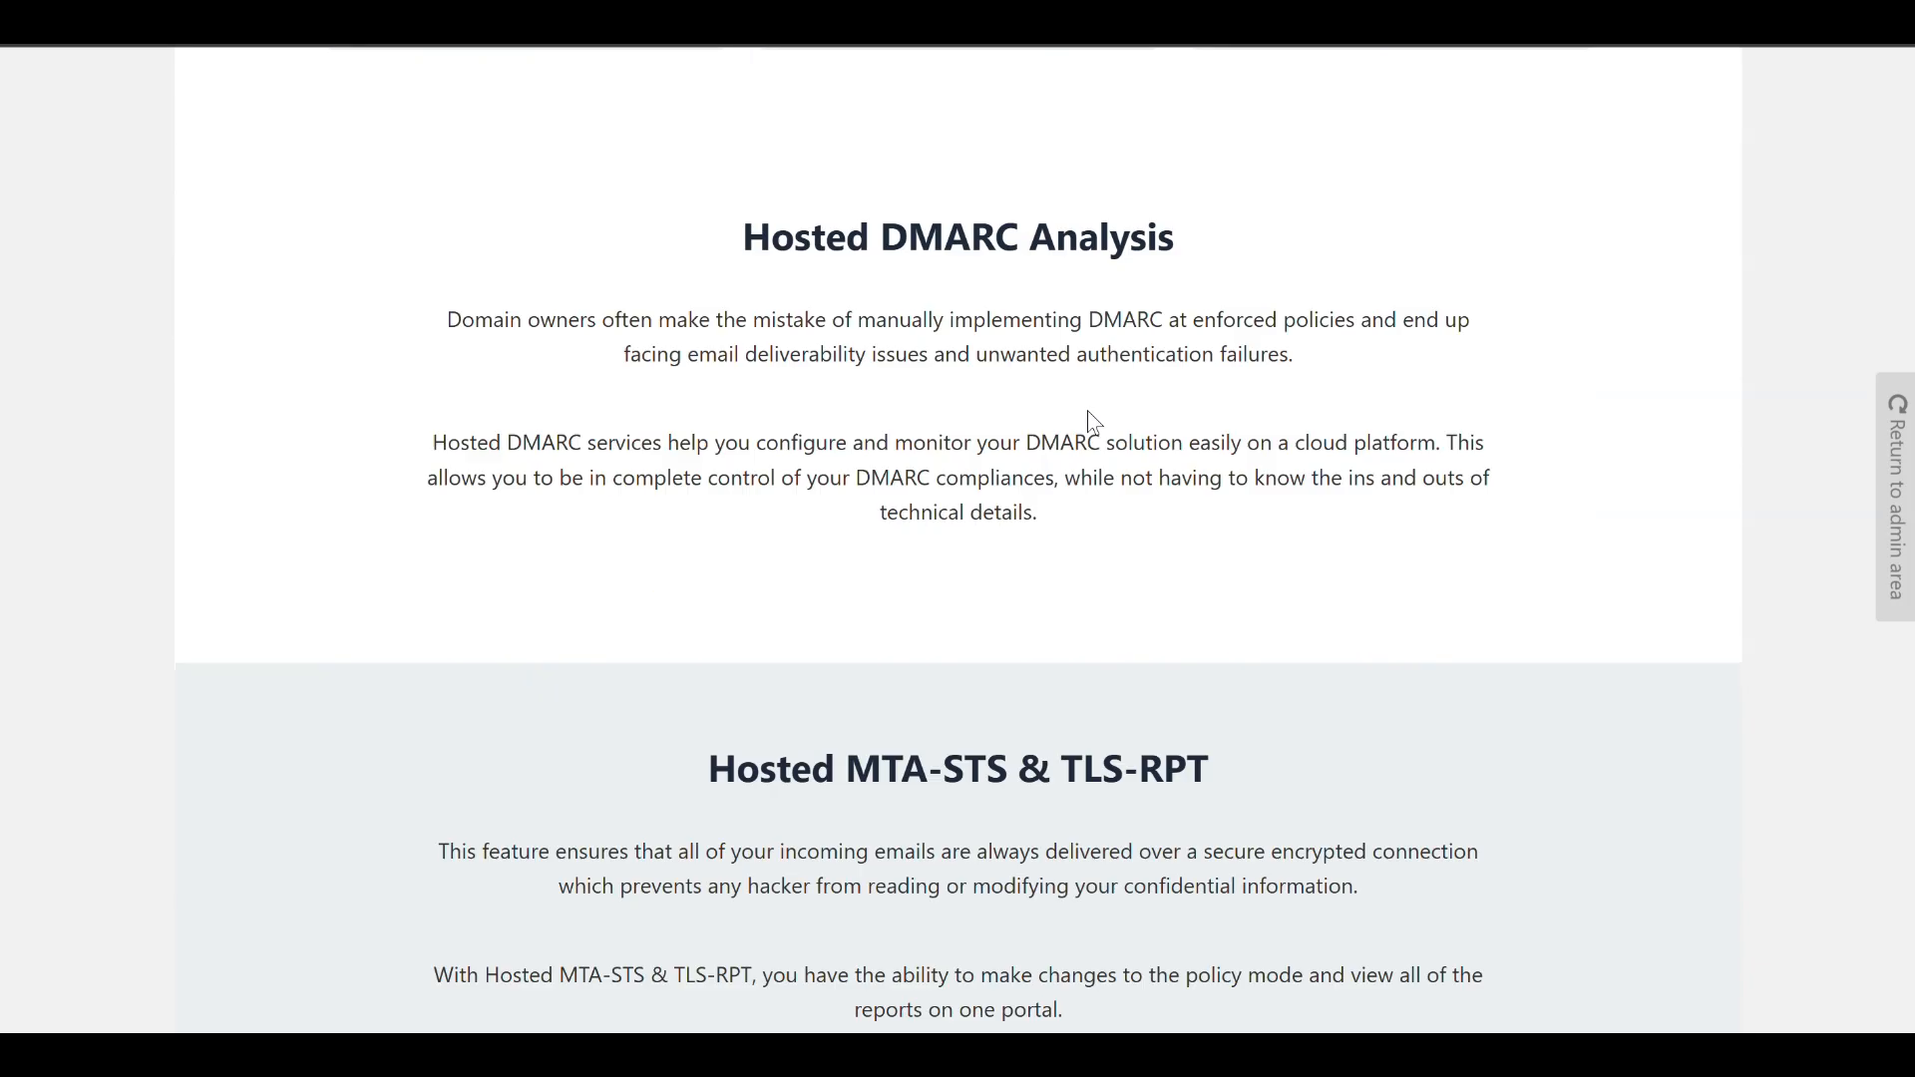
{"action": "scroll", "coordinate": [1094, 423], "scroll_direction": "down", "scroll_amount": 2}
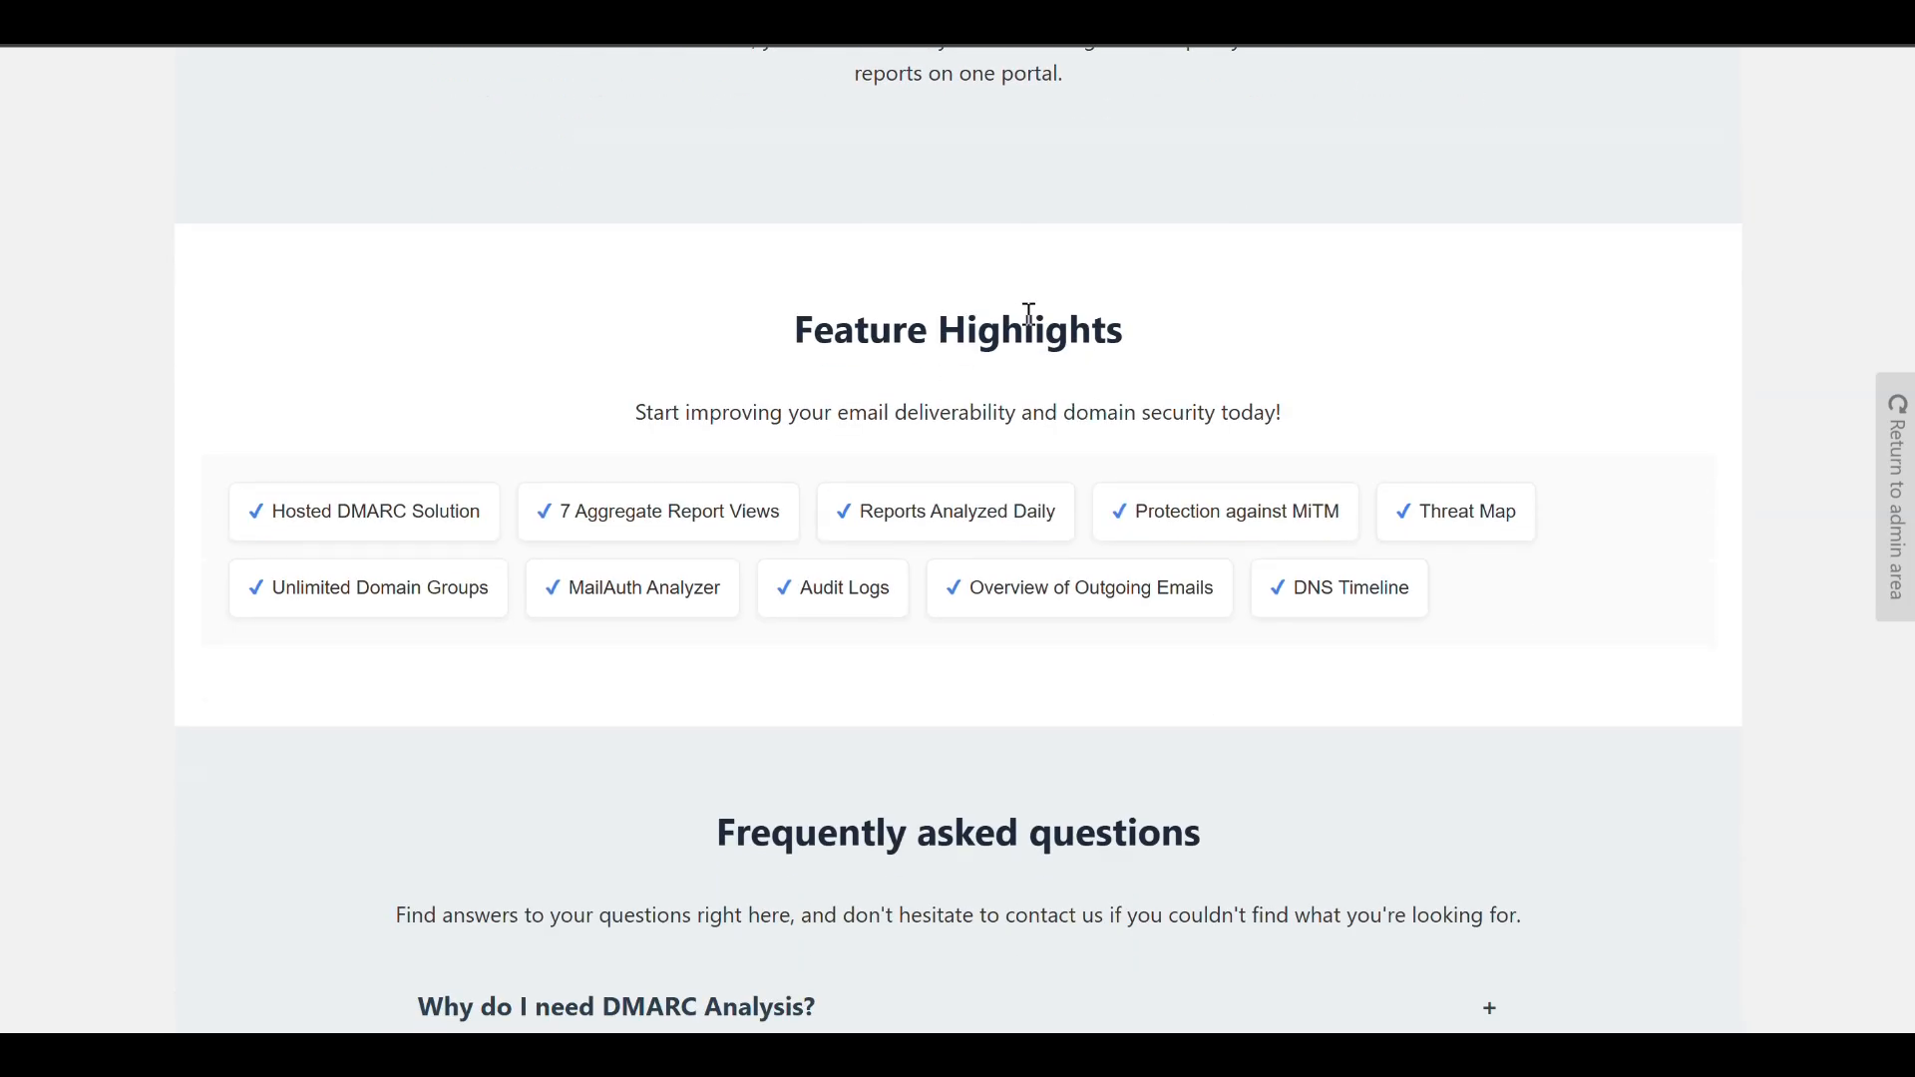
{"action": "scroll", "coordinate": [1028, 315], "scroll_direction": "down", "scroll_amount": 4}
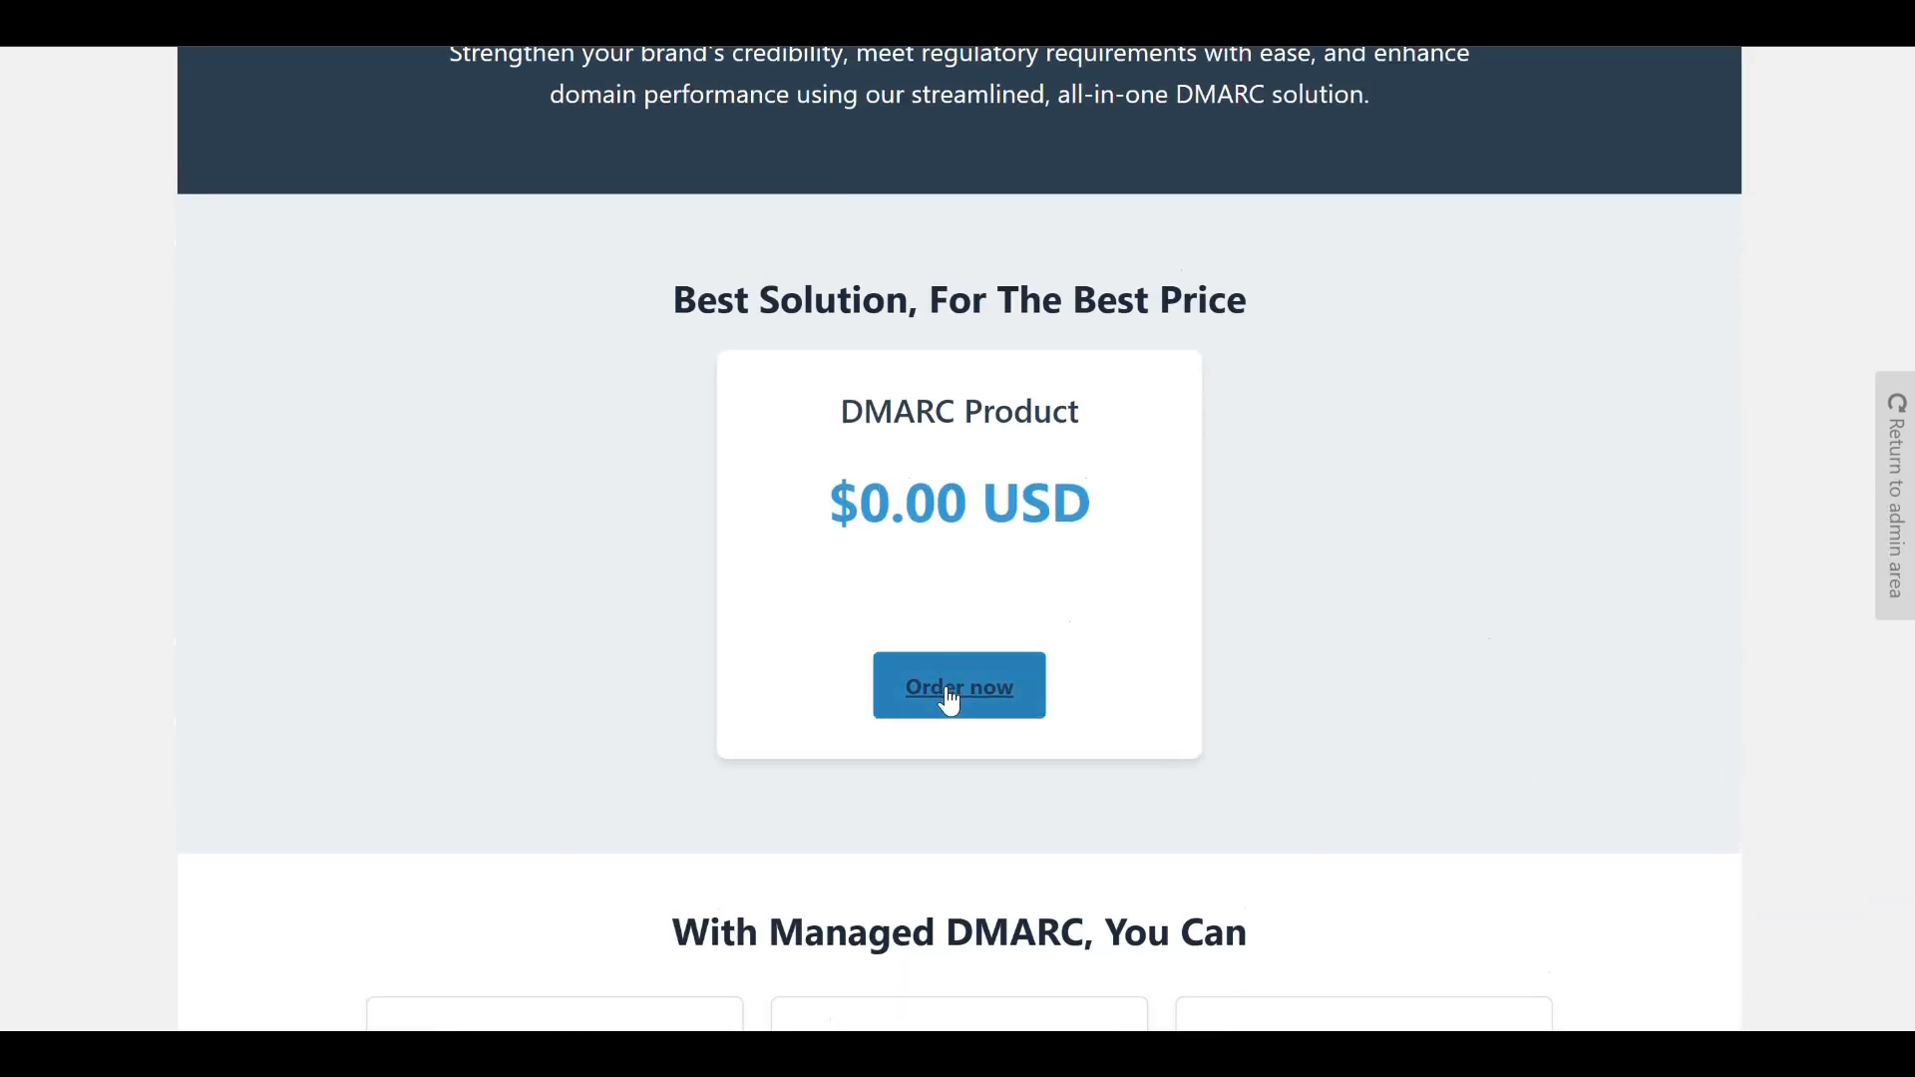
Order the DMARC Product with the DMARC Addon added to the cart and continue to checkout.
{"action": "left_click", "coordinate": [950, 701]}
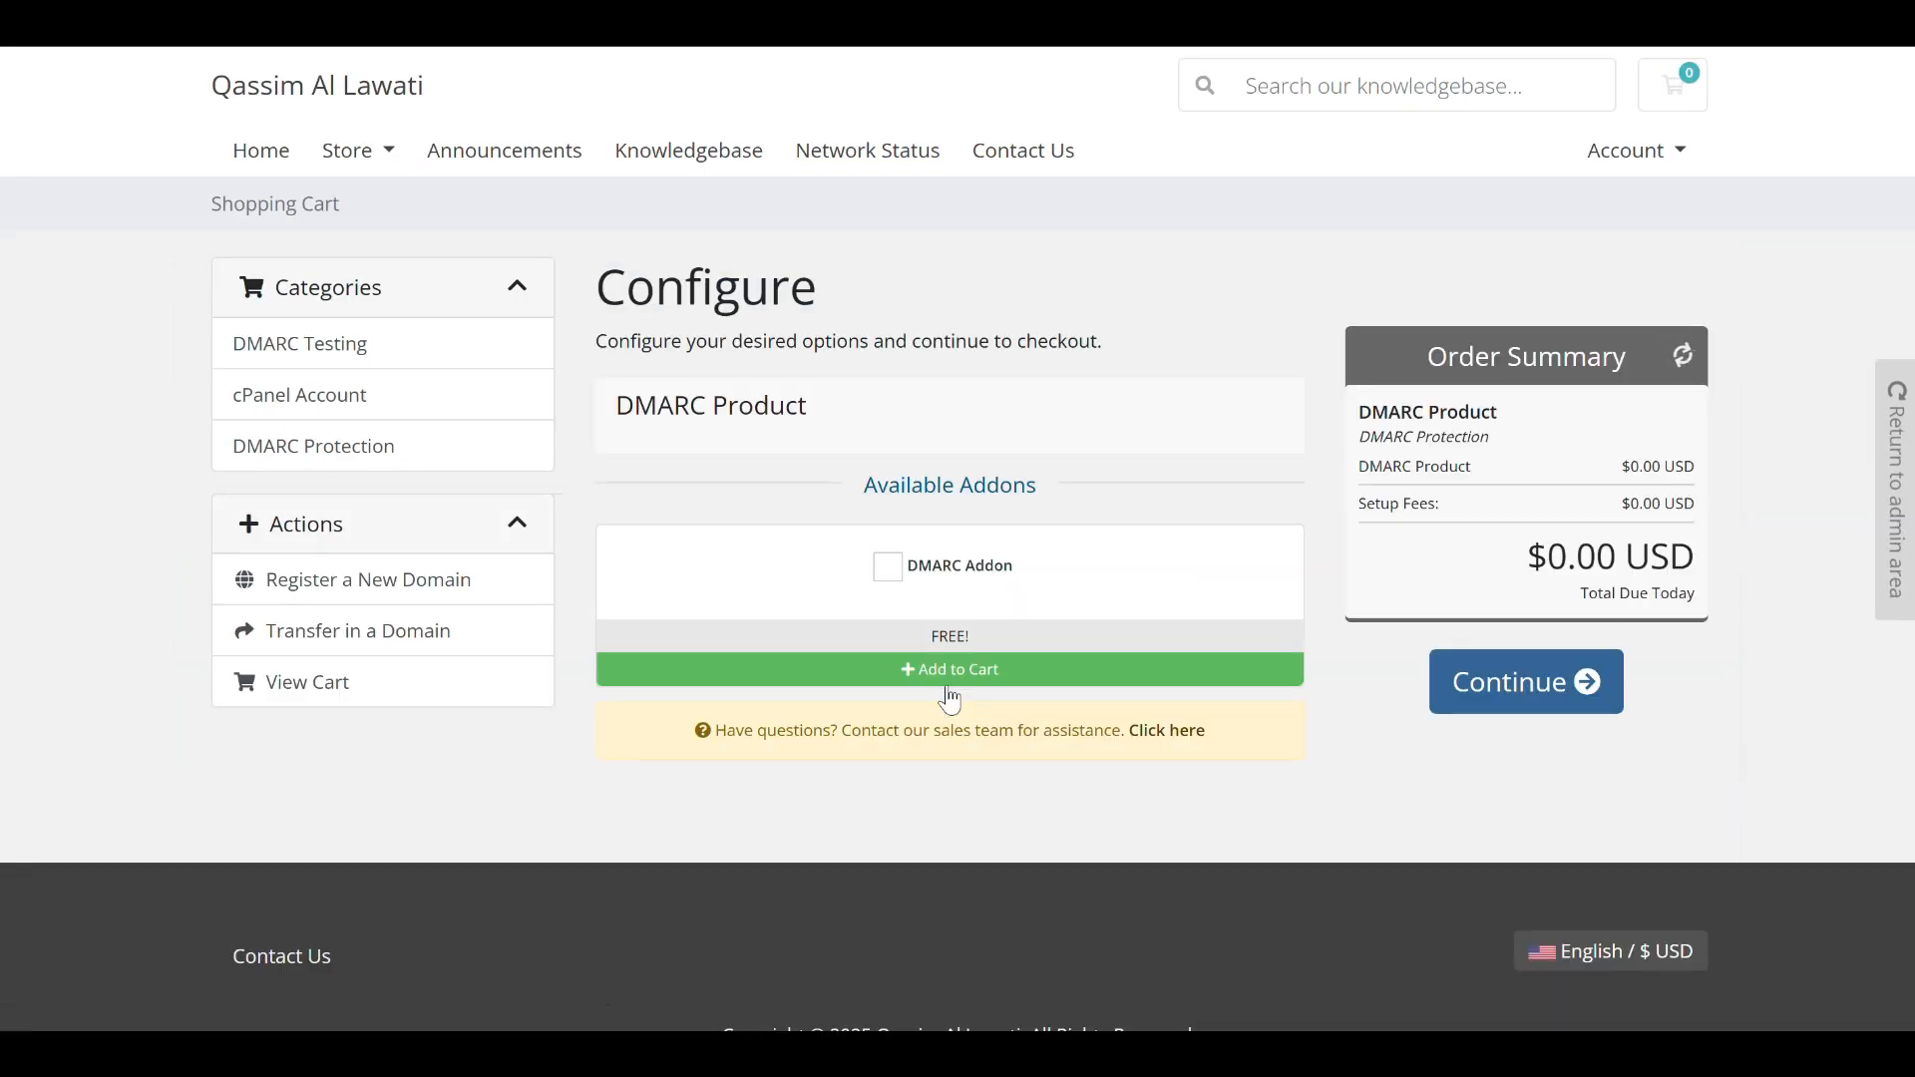
{"action": "left_click", "coordinate": [939, 573]}
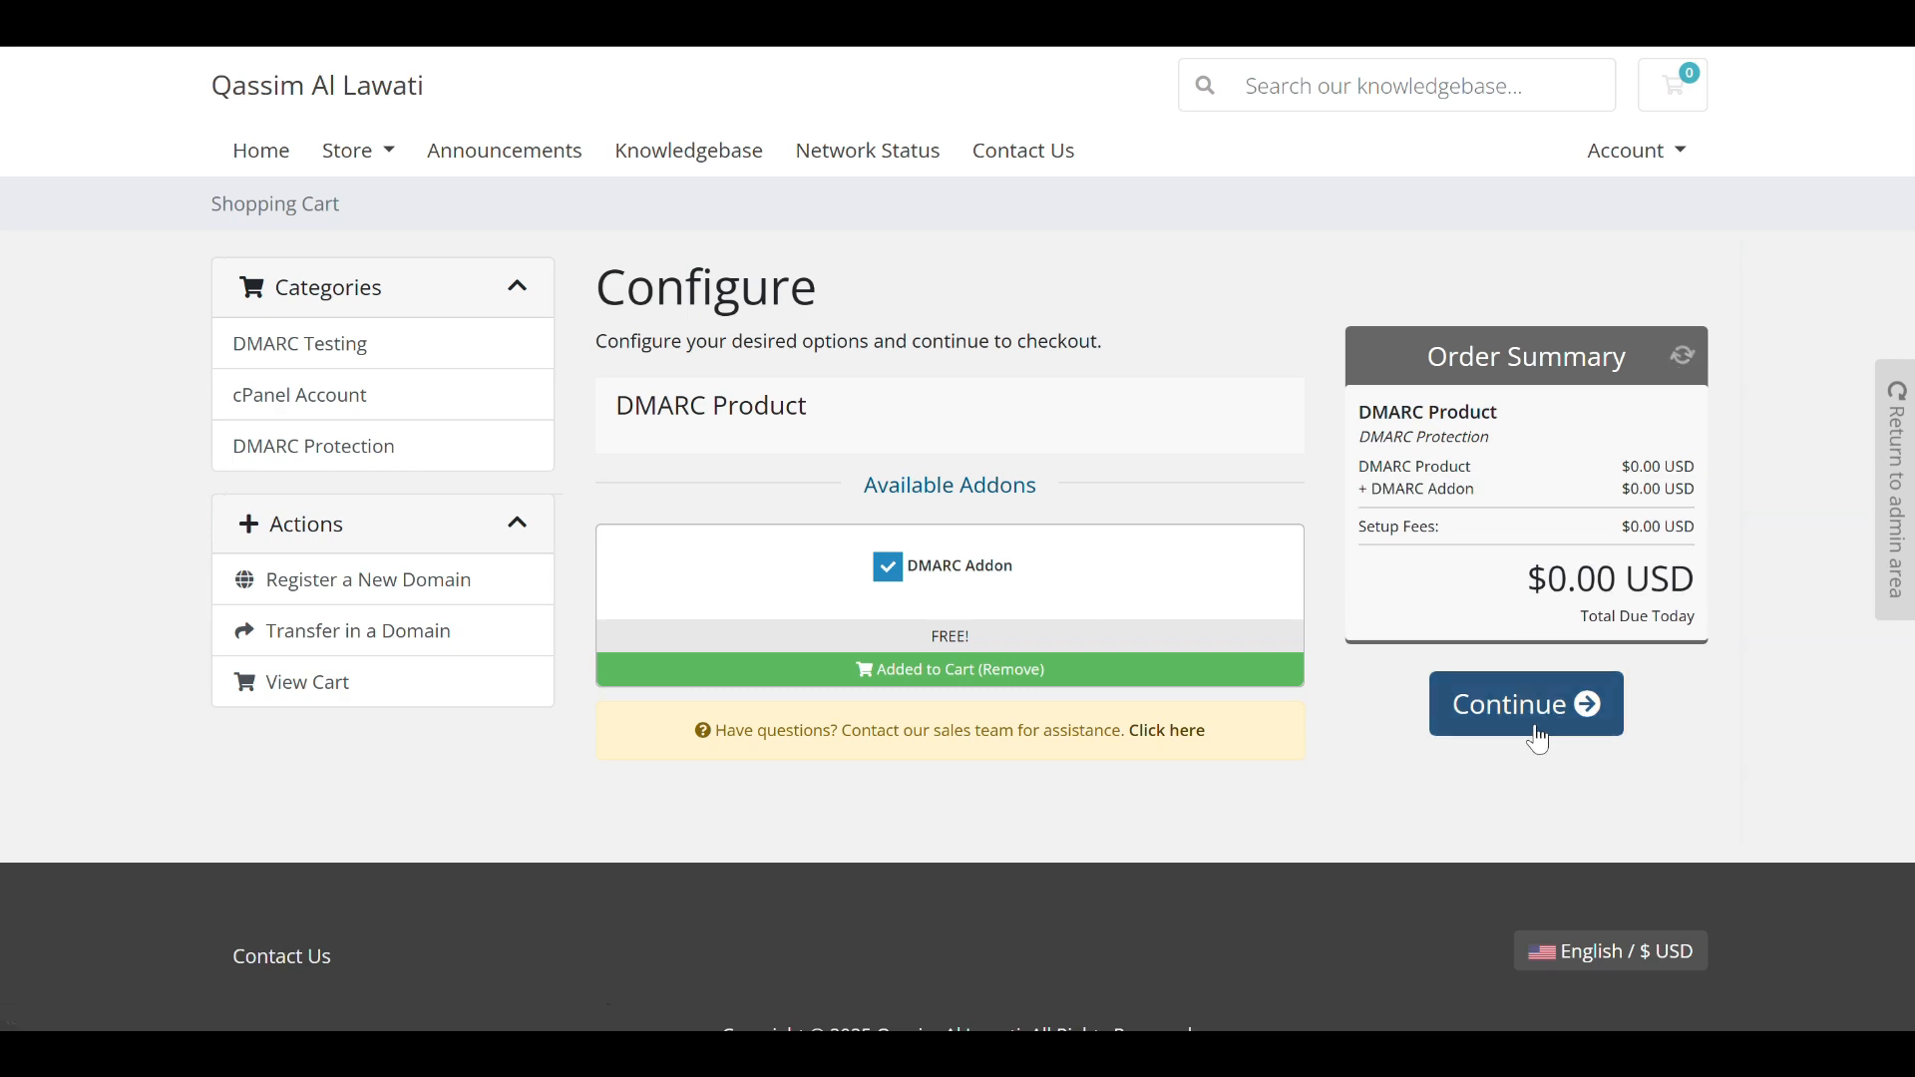
{"action": "left_click", "coordinate": [1533, 737]}
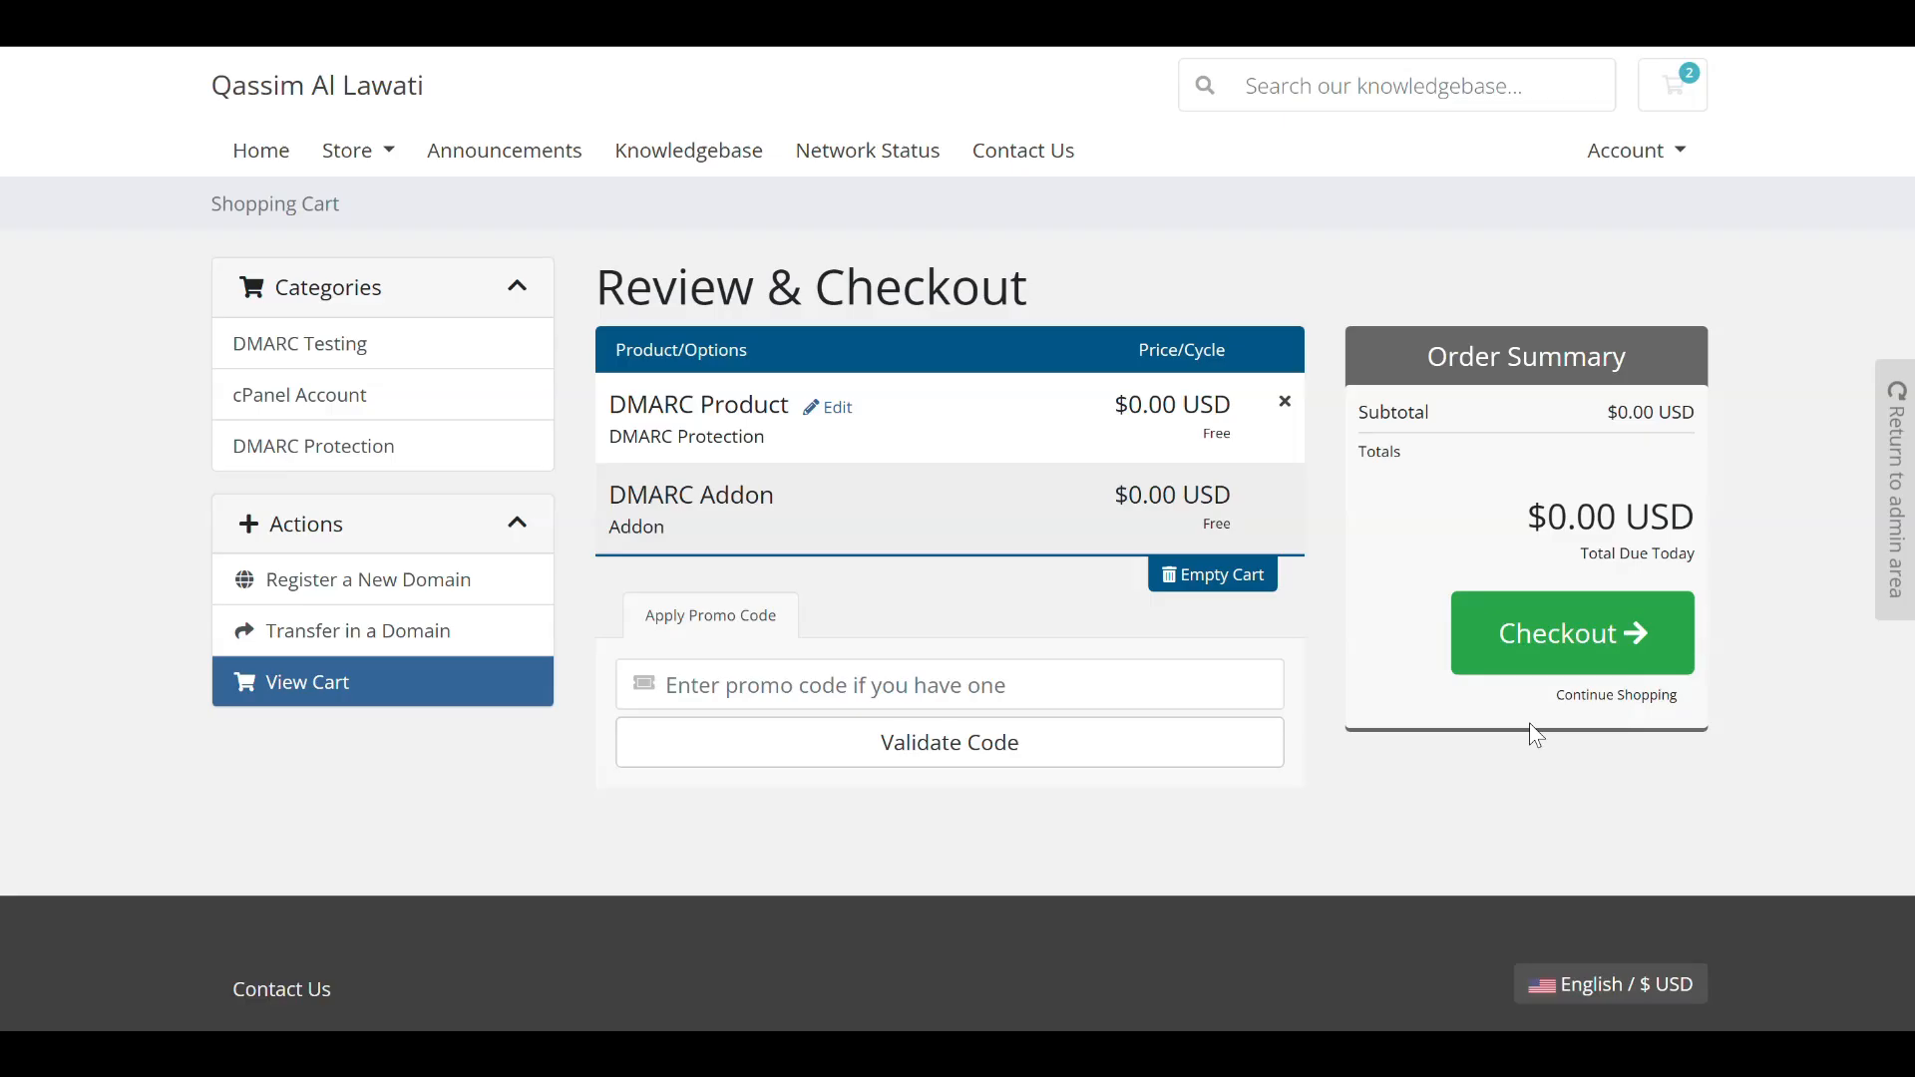